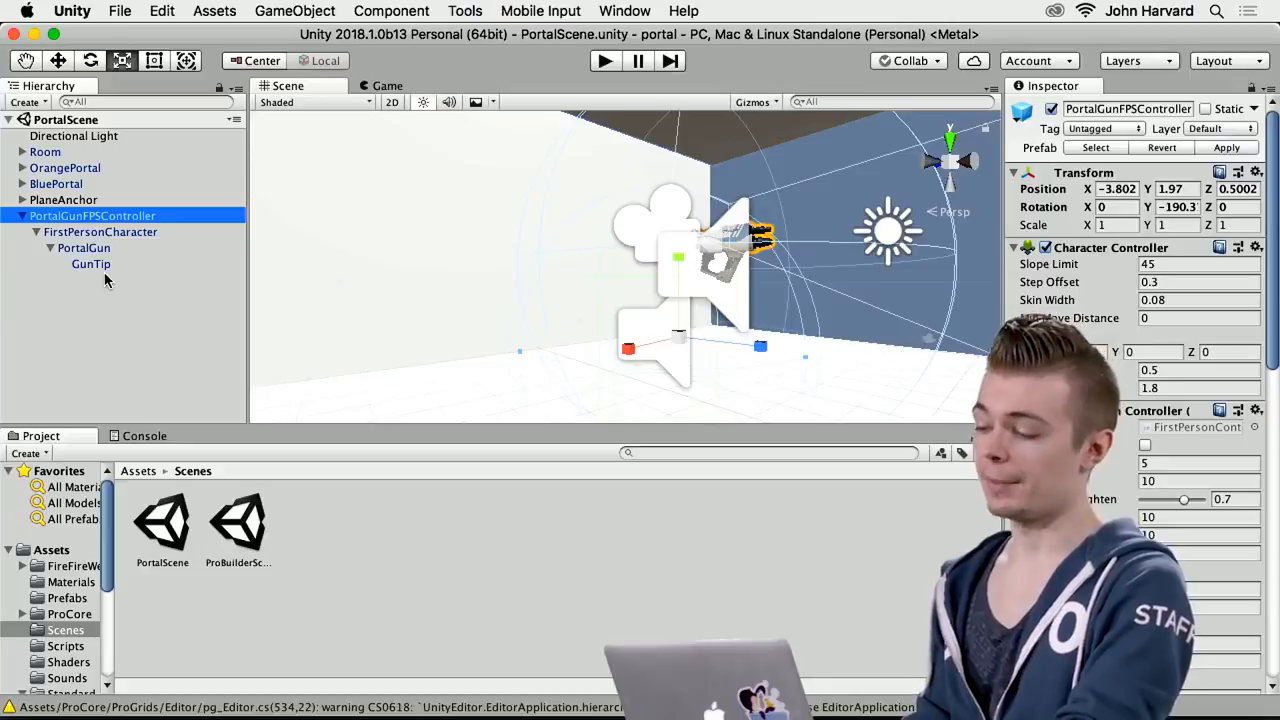
Examine the nesting of PortalGunFPSController, FirstPersonCharacter and PortalGun by selecting each object and viewing it in the Scene
left_click_drag(457, 266, 358, 232, "alt")
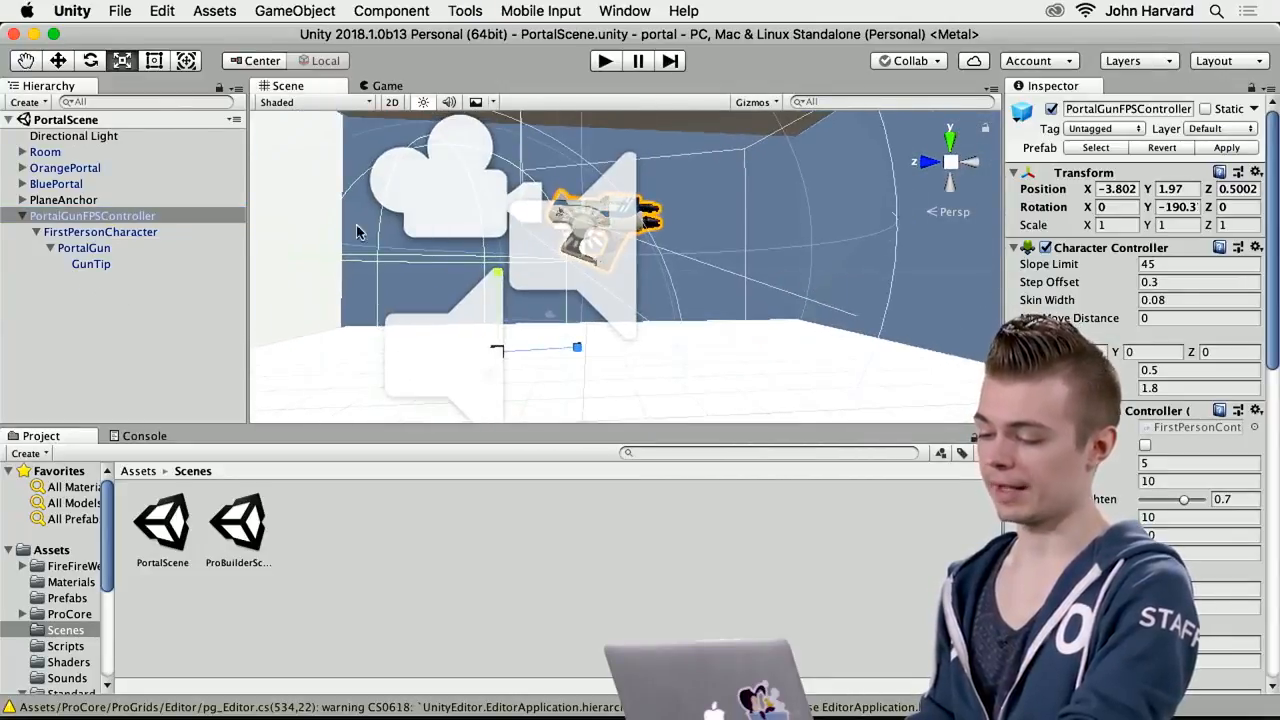
left_click(83, 233)
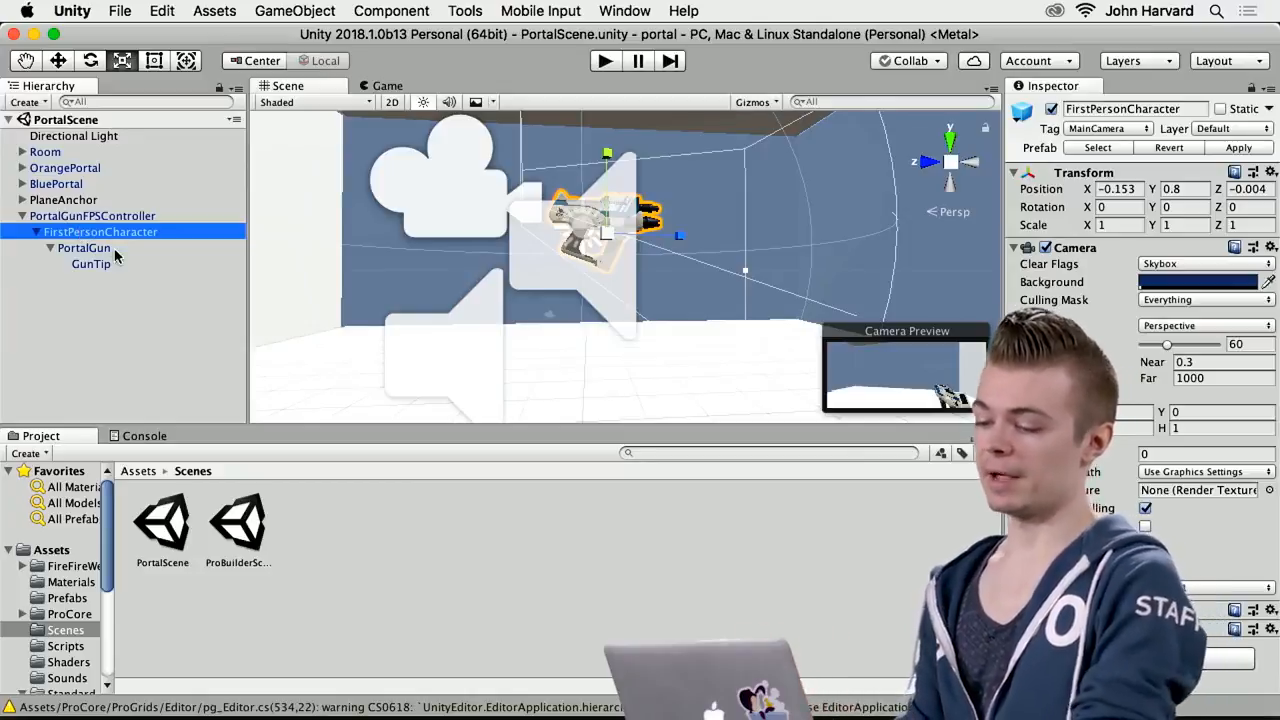
left_click(114, 250)
left_click(90, 232)
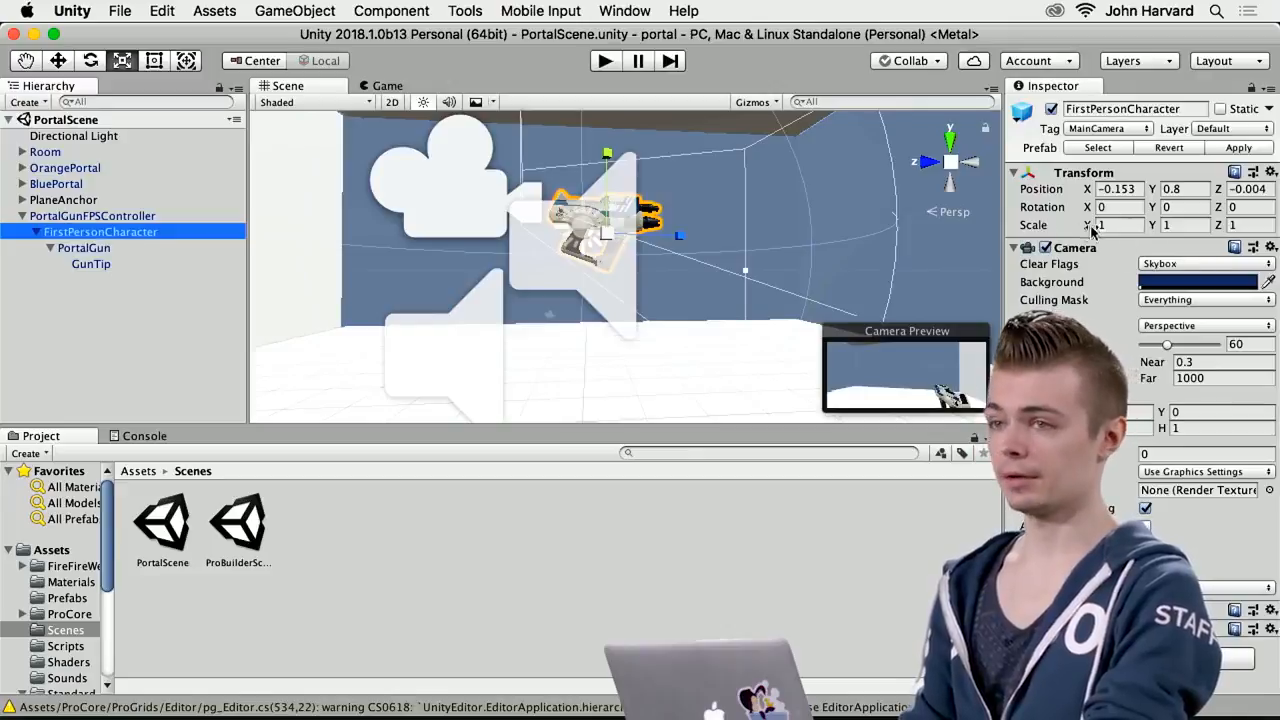
left_click(90, 216)
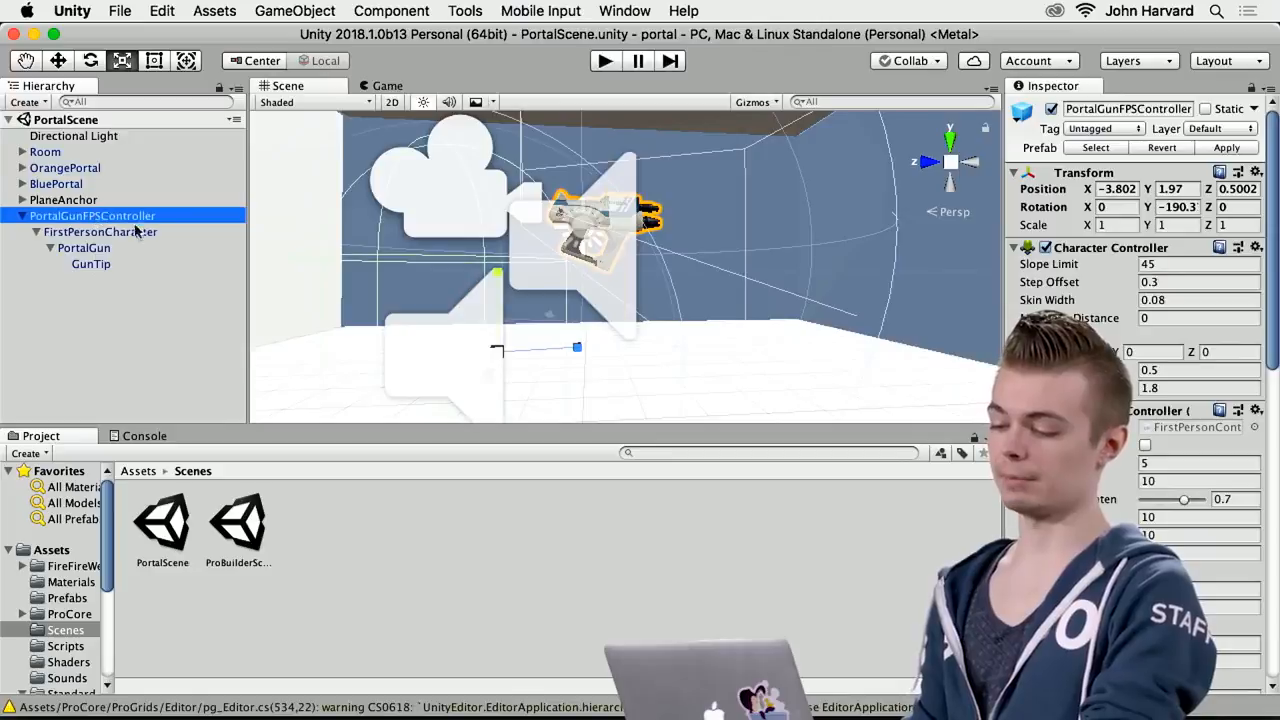
left_click(118, 232)
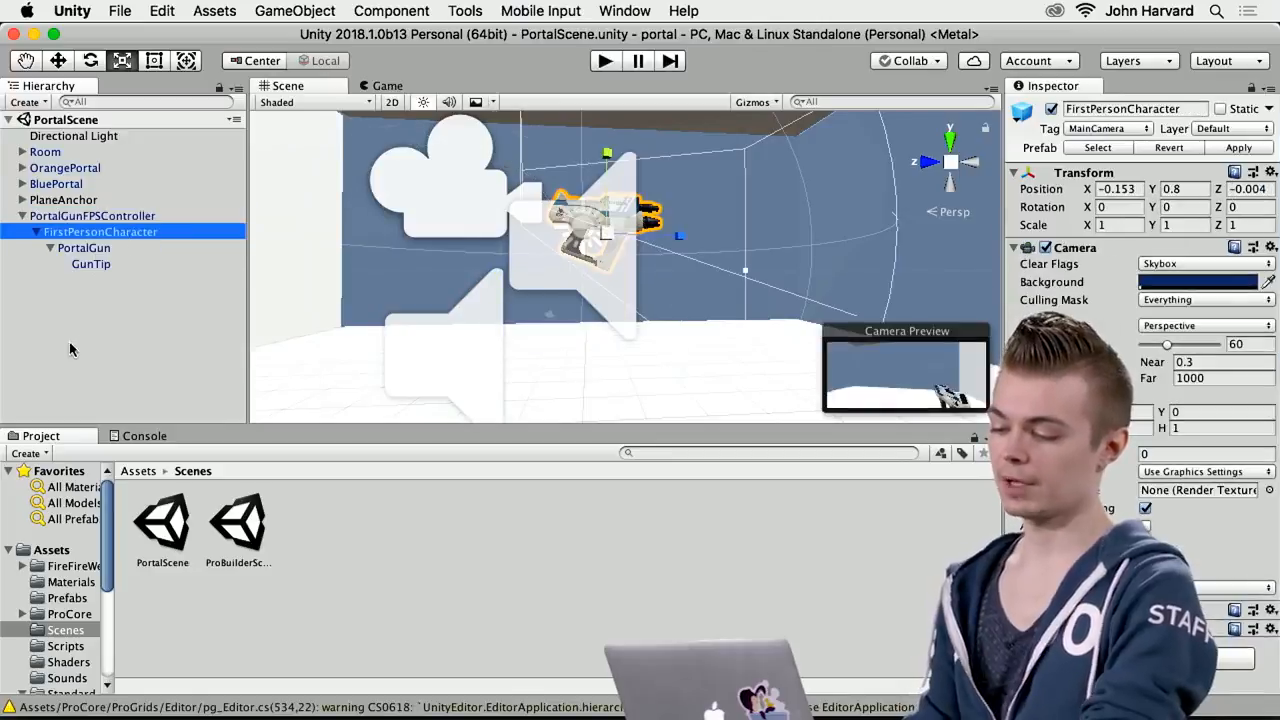
left_click(76, 249)
left_click(82, 233)
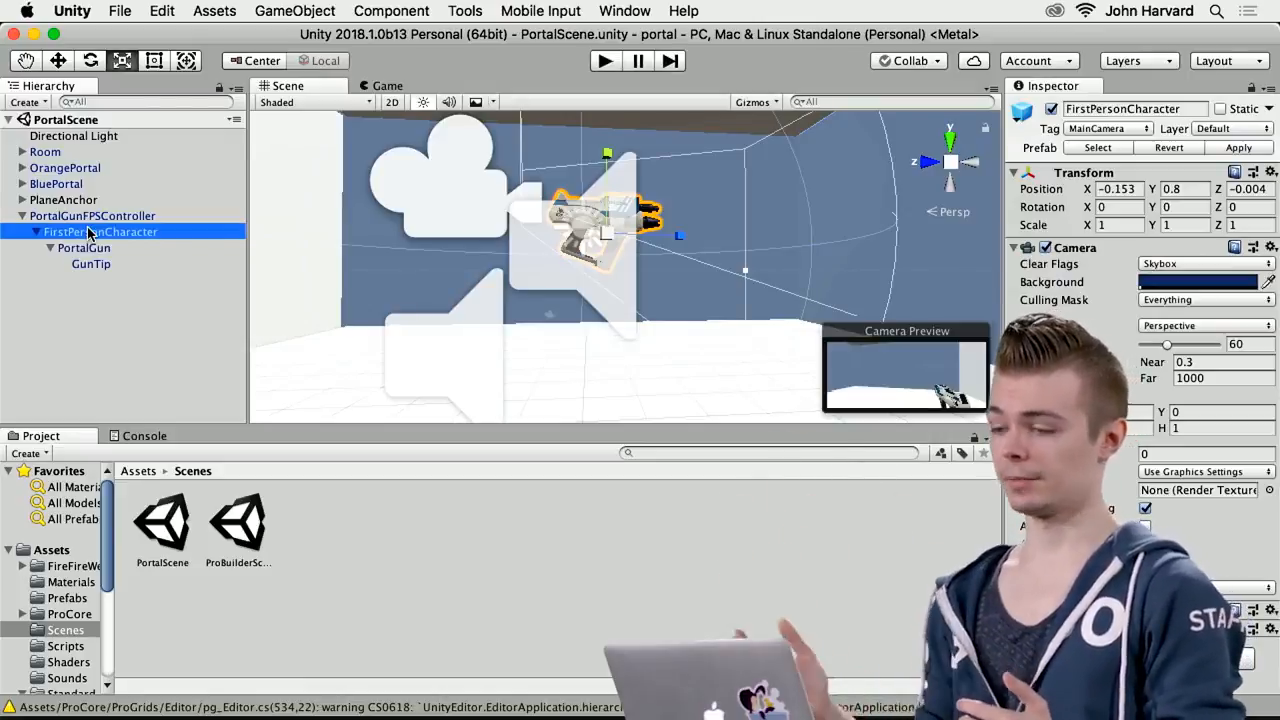
left_click(90, 250)
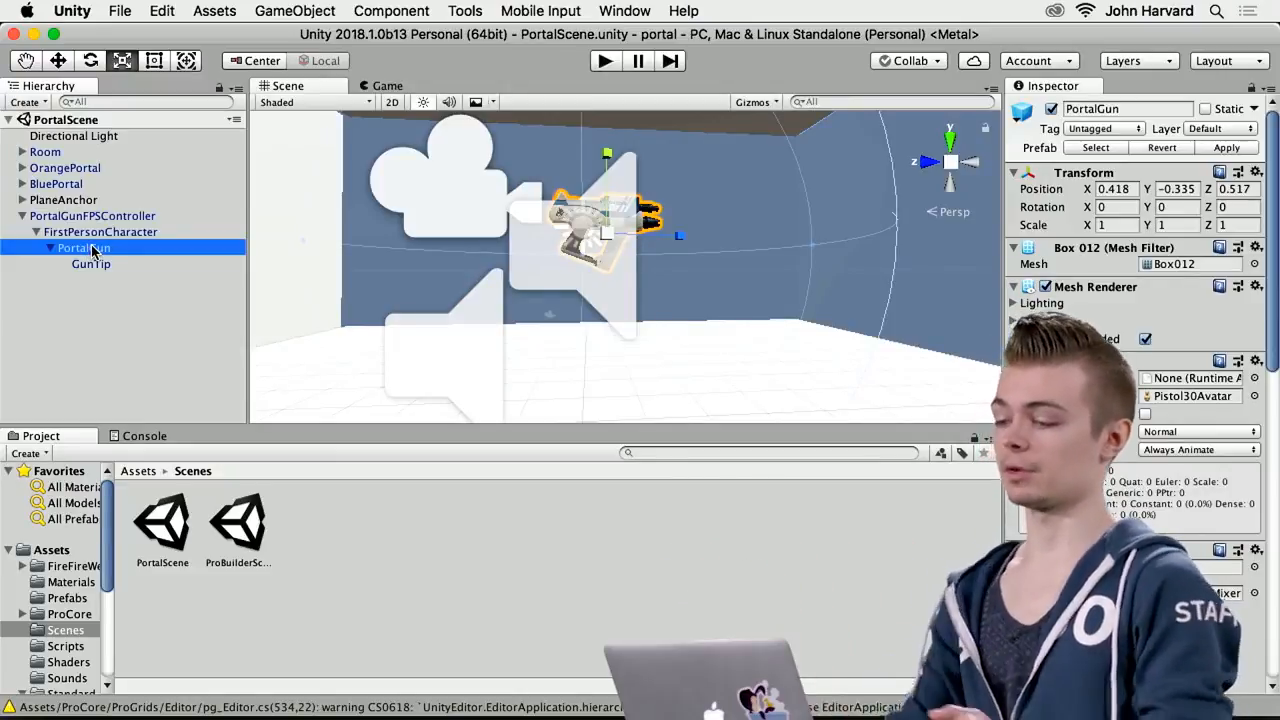
left_click_drag(710, 297, 1085, 313, "alt")
left_click_drag(803, 331, 900, 325, "alt")
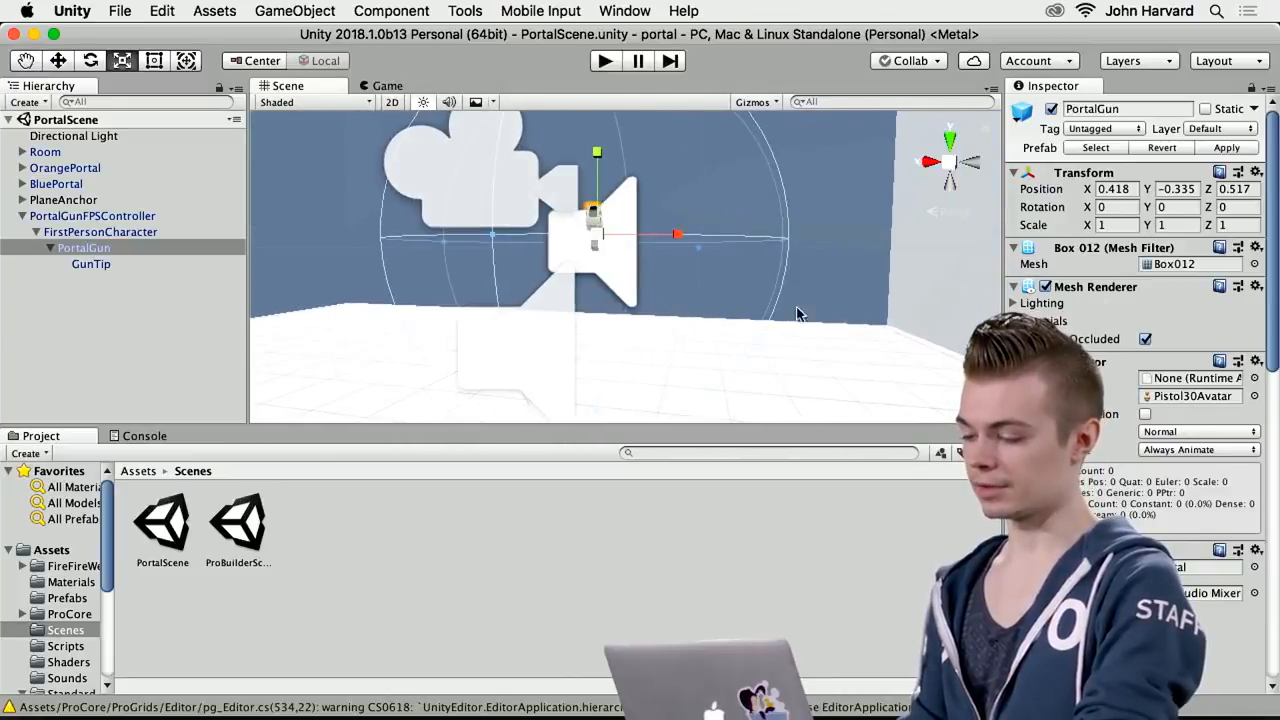
Check the gun in the Game view and switch the editor to the 2 by 3 layout
left_click(373, 84)
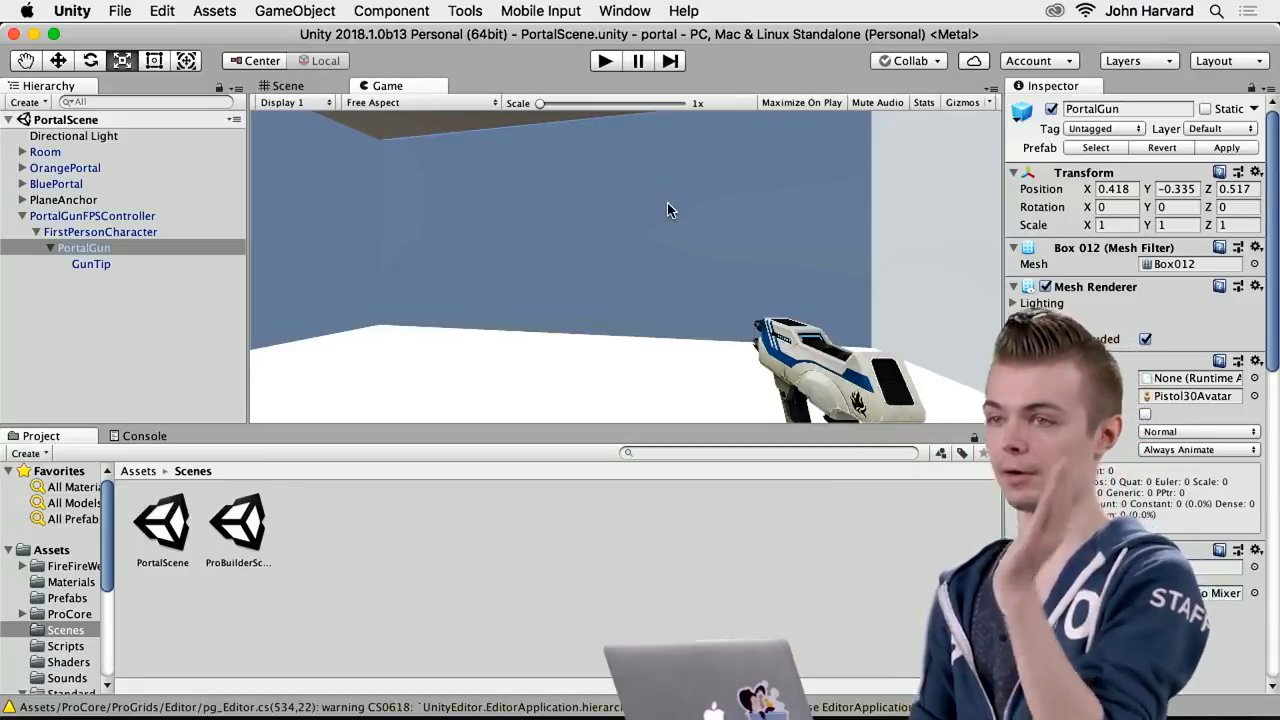
left_click(280, 86)
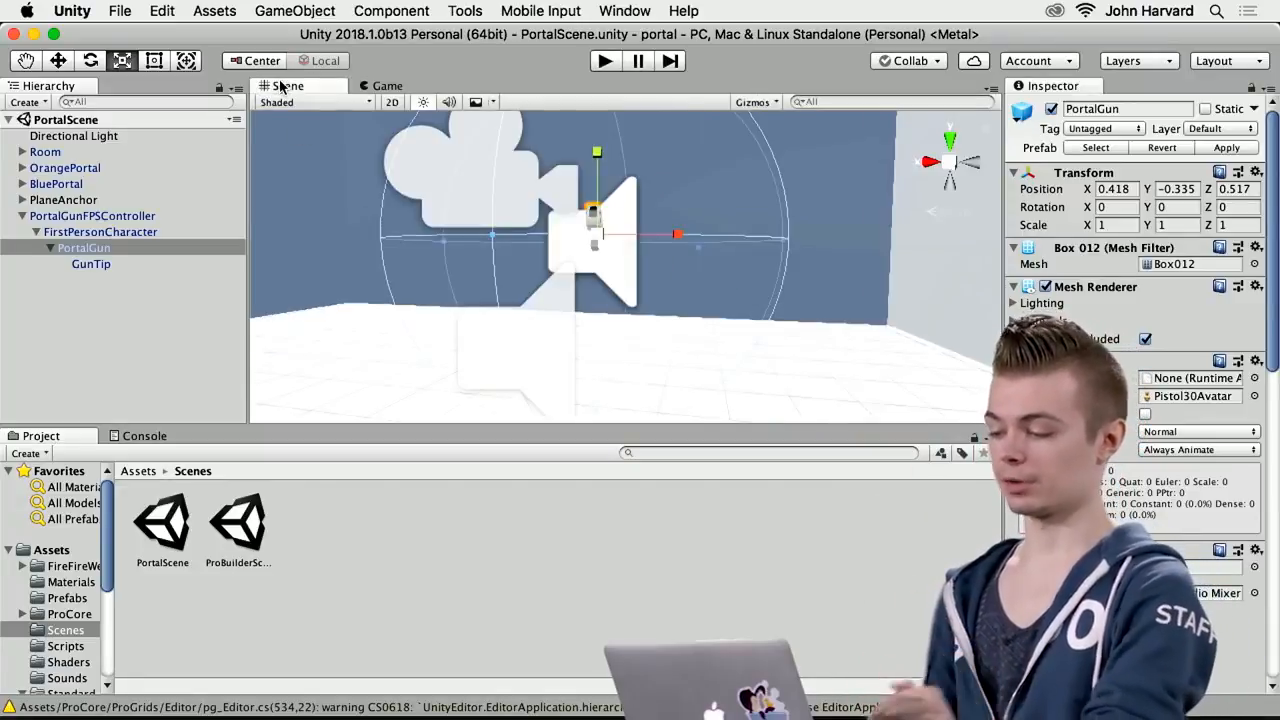
left_click(644, 10)
mouse_move(643, 104)
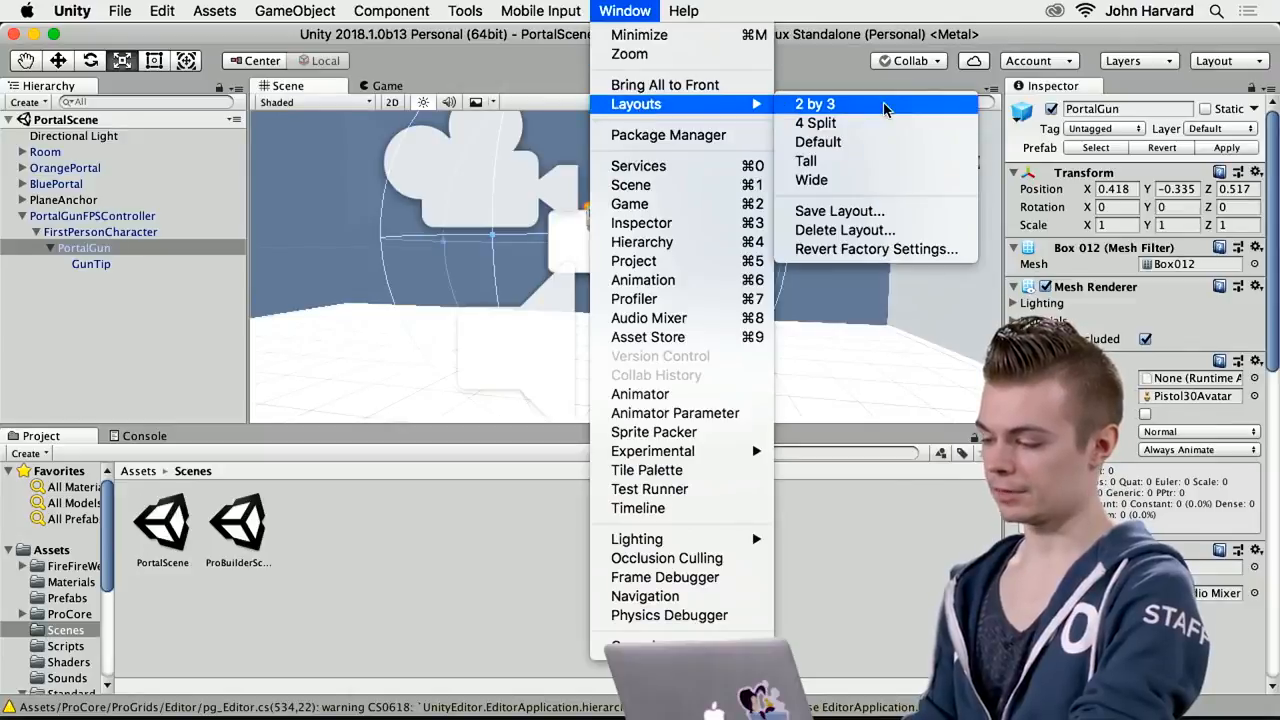
left_click(884, 106)
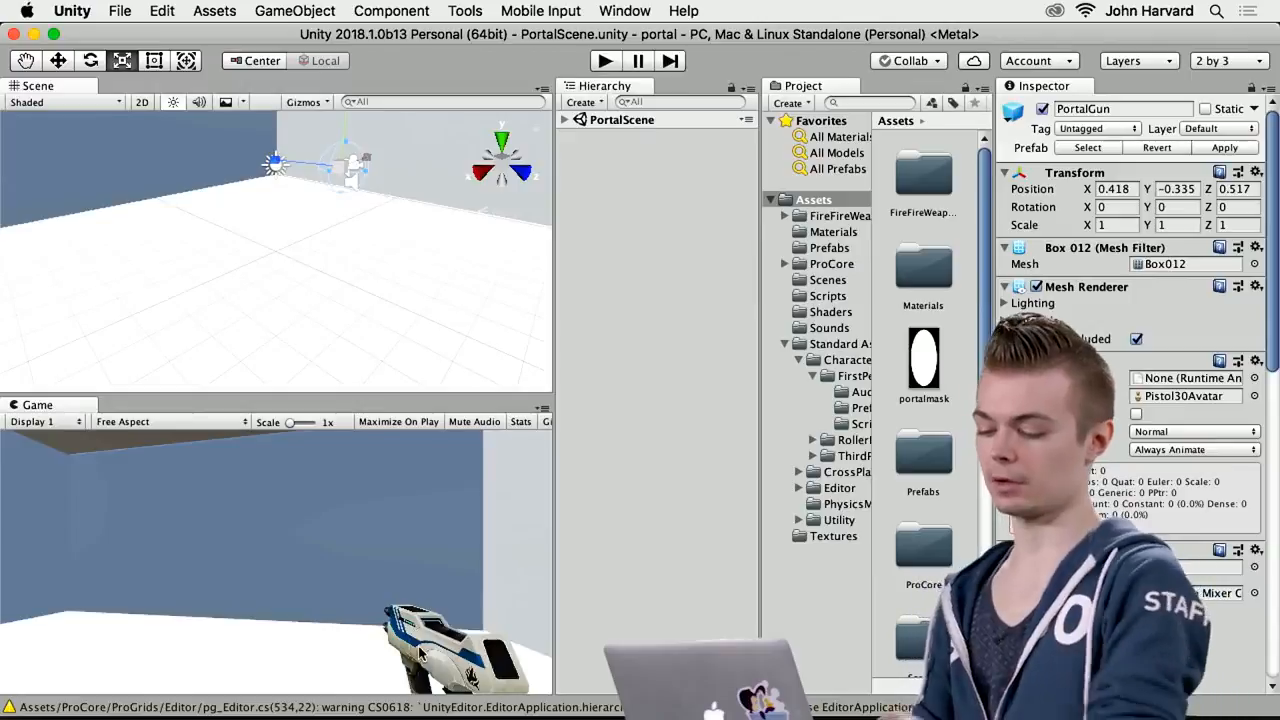
Examine the PortalGun, camera and audio gizmos in the Scene from several angles at close range
key("w")
right_click_drag(258, 241, 338, 127)
right_click_drag(350, 235, 463, 189)
key("a")
right_click_drag(318, 268, 267, 287)
key("s")
key("w")
key("r")
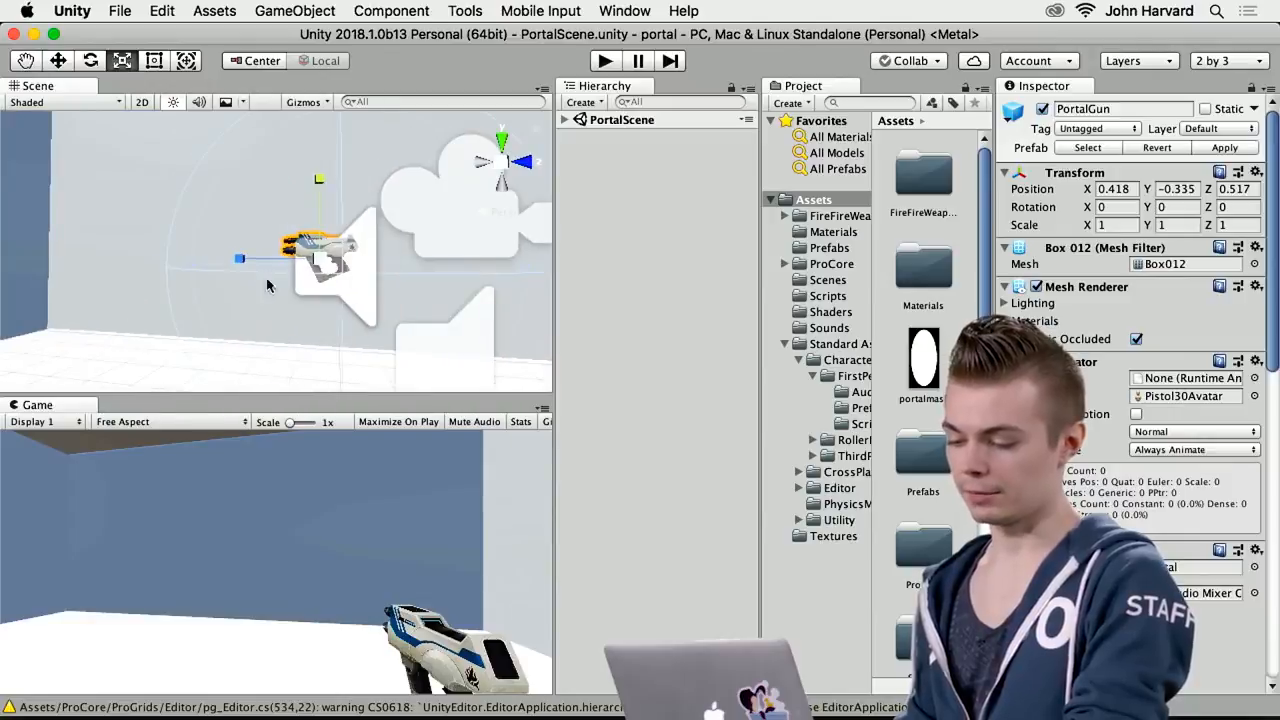
key("d")
right_click_drag(203, 148, 55, 219)
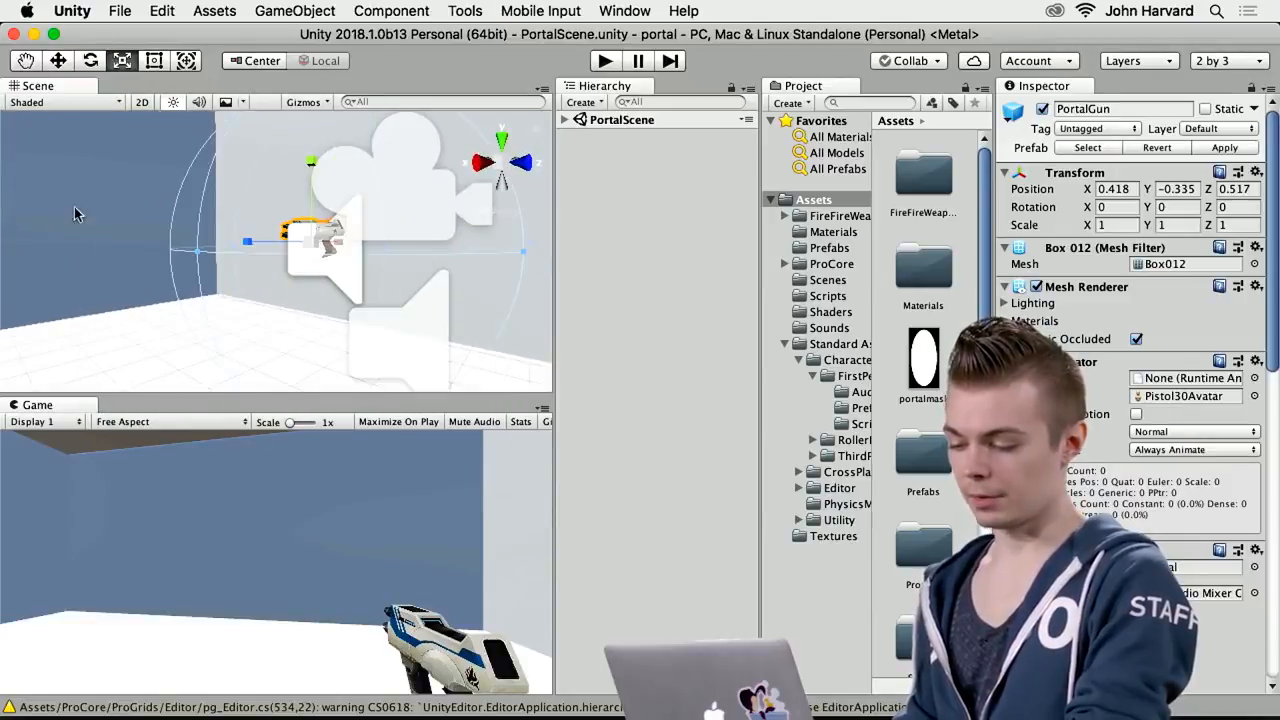
Expand PortalGunFPSController and FirstPersonCharacter in the hierarchy and select the nested PortalGun
left_click(600, 216)
key("Right")
left_click(592, 232)
left_click(630, 247)
right_click_drag(393, 287, 266, 261)
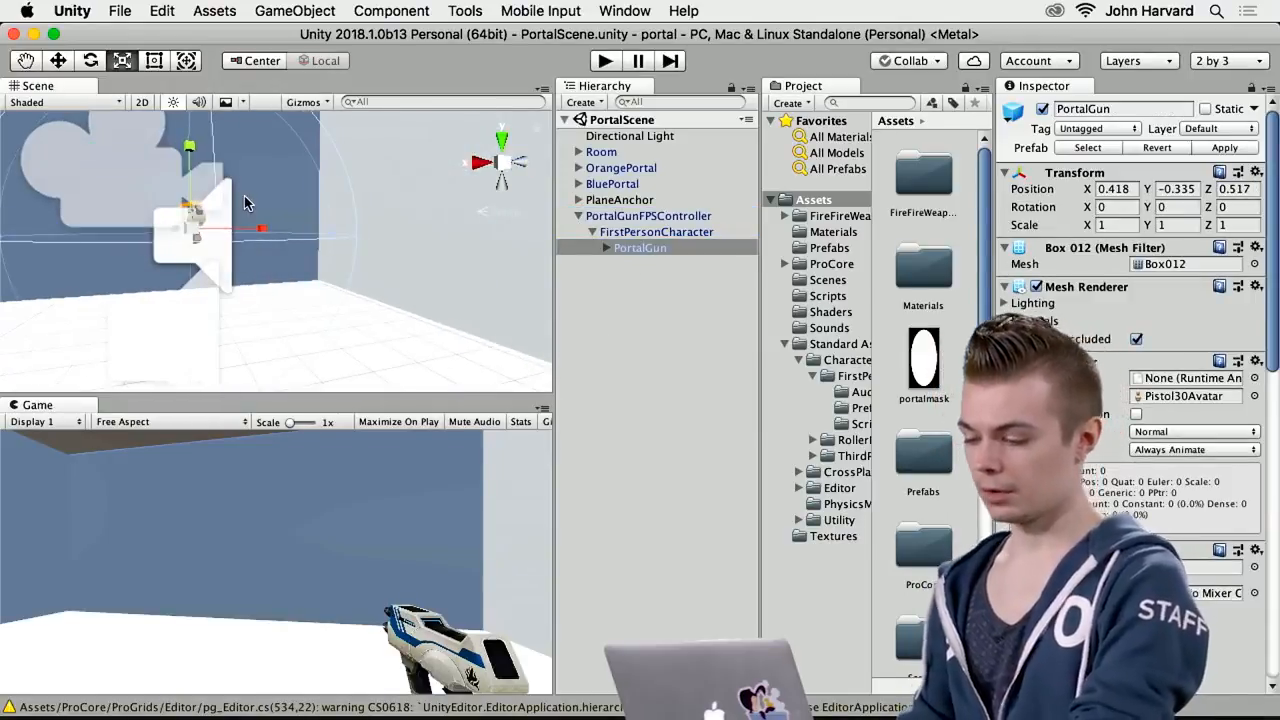
Move the PortalGun sideways along X and back to 0.418, and adjust its height to a Y position of about -0.363
key("w")
left_click_drag(256, 231, 150, 232)
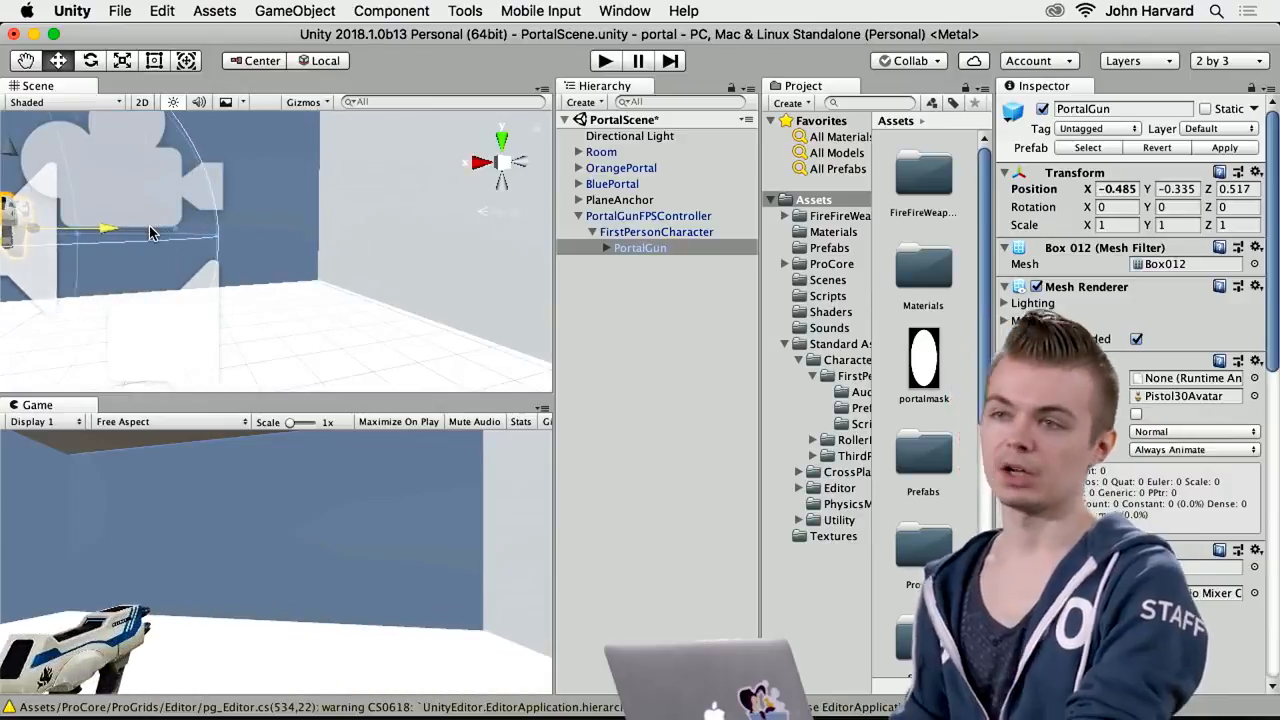
left_click_drag(150, 233, 256, 236)
left_click_drag(193, 160, 201, 125)
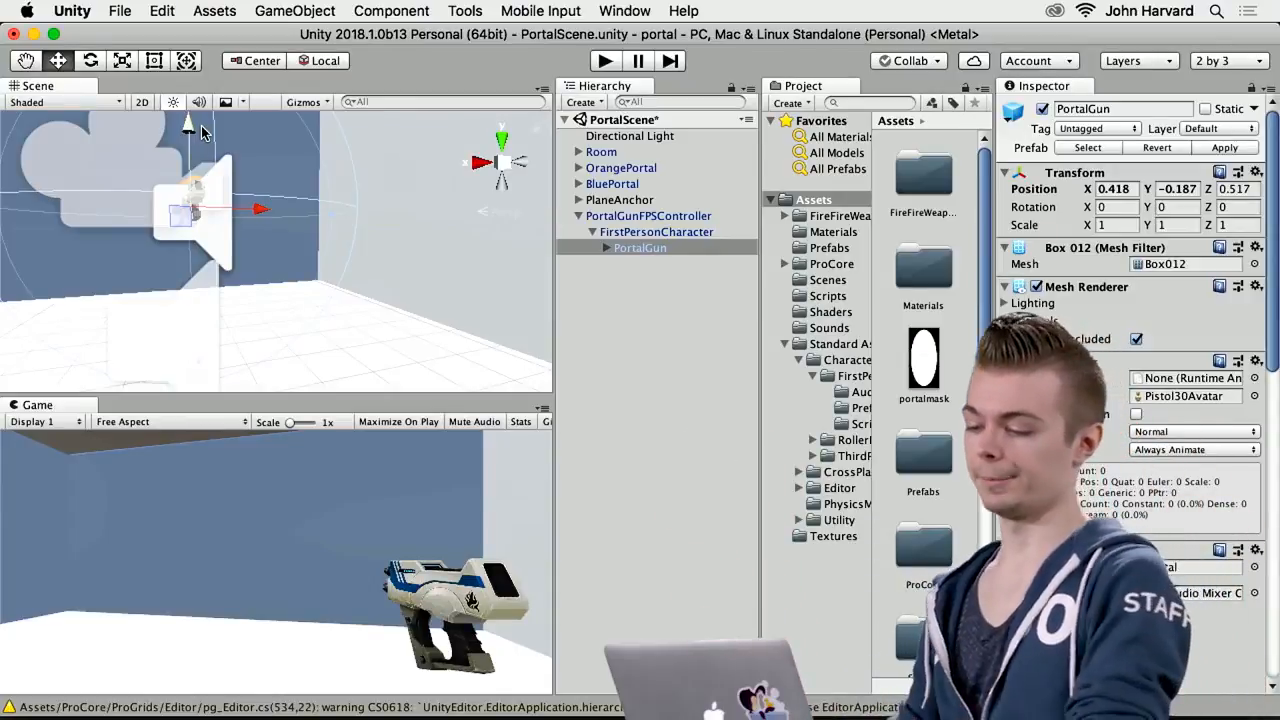
left_click_drag(188, 128, 188, 153)
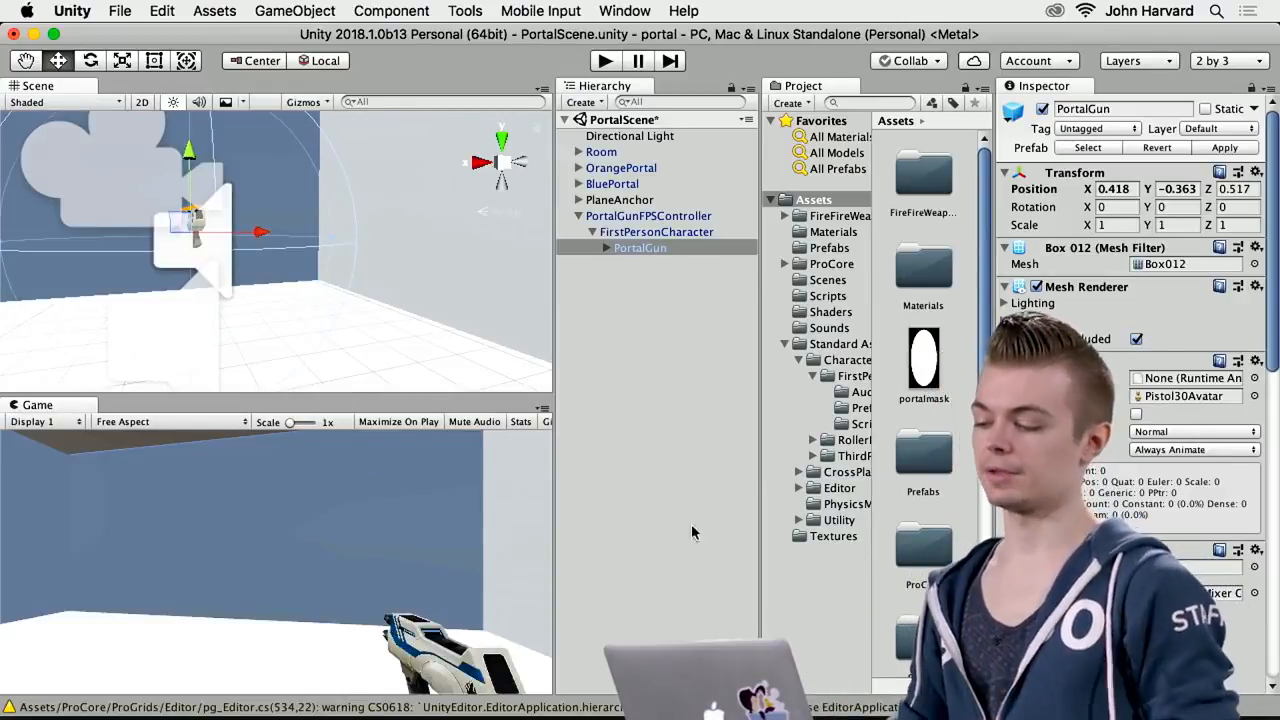
Select FirstPersonCharacter, run the scene to check how the gun follows the camera, and stop play mode
left_click(619, 233)
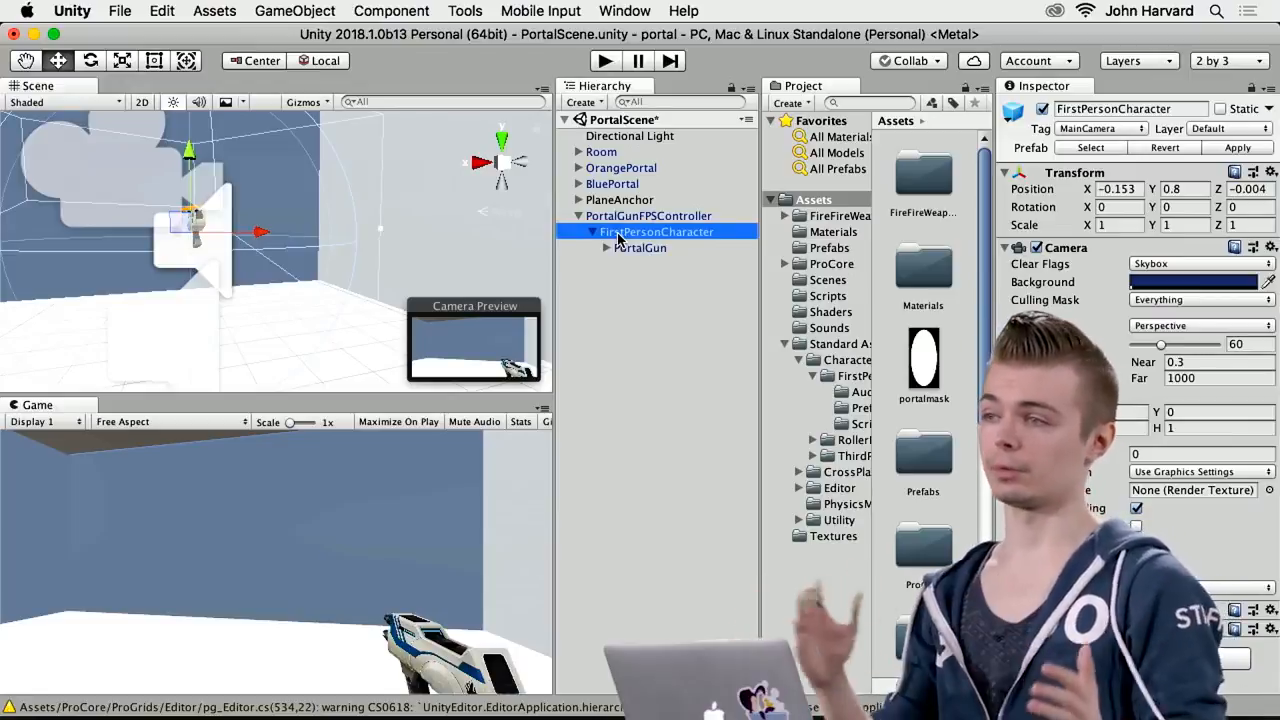
left_click(603, 61)
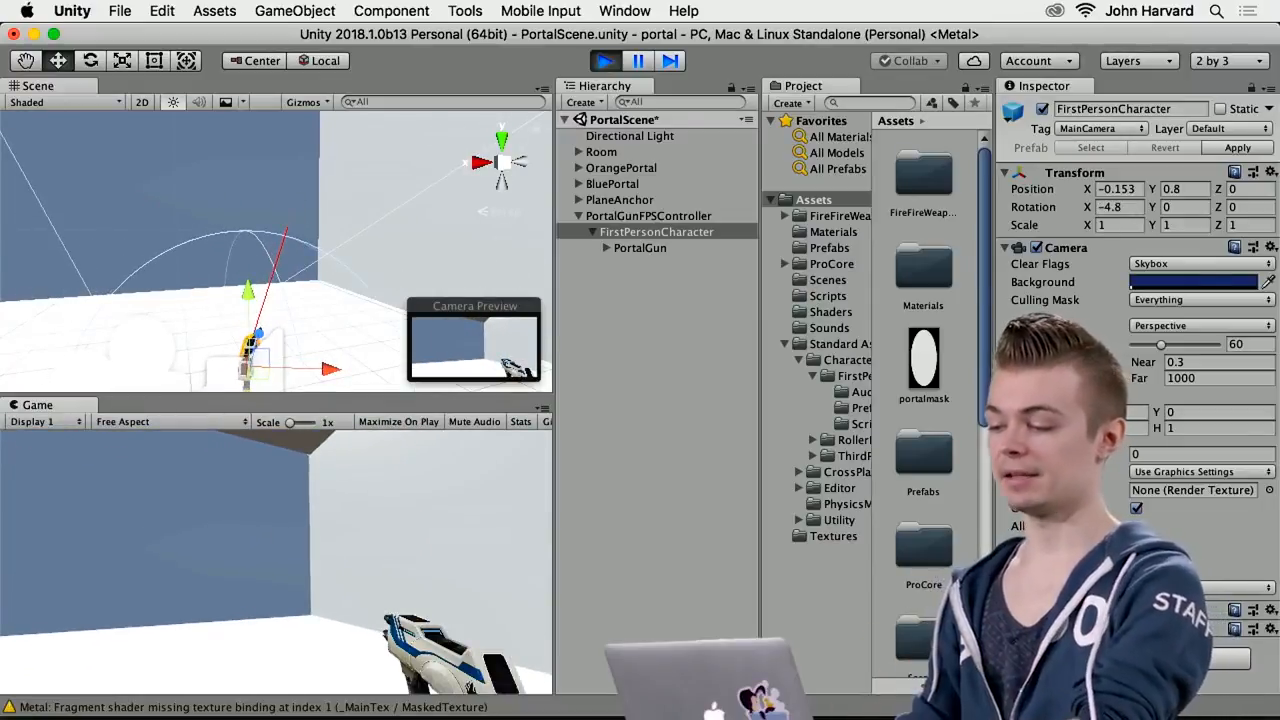
left_click(604, 61)
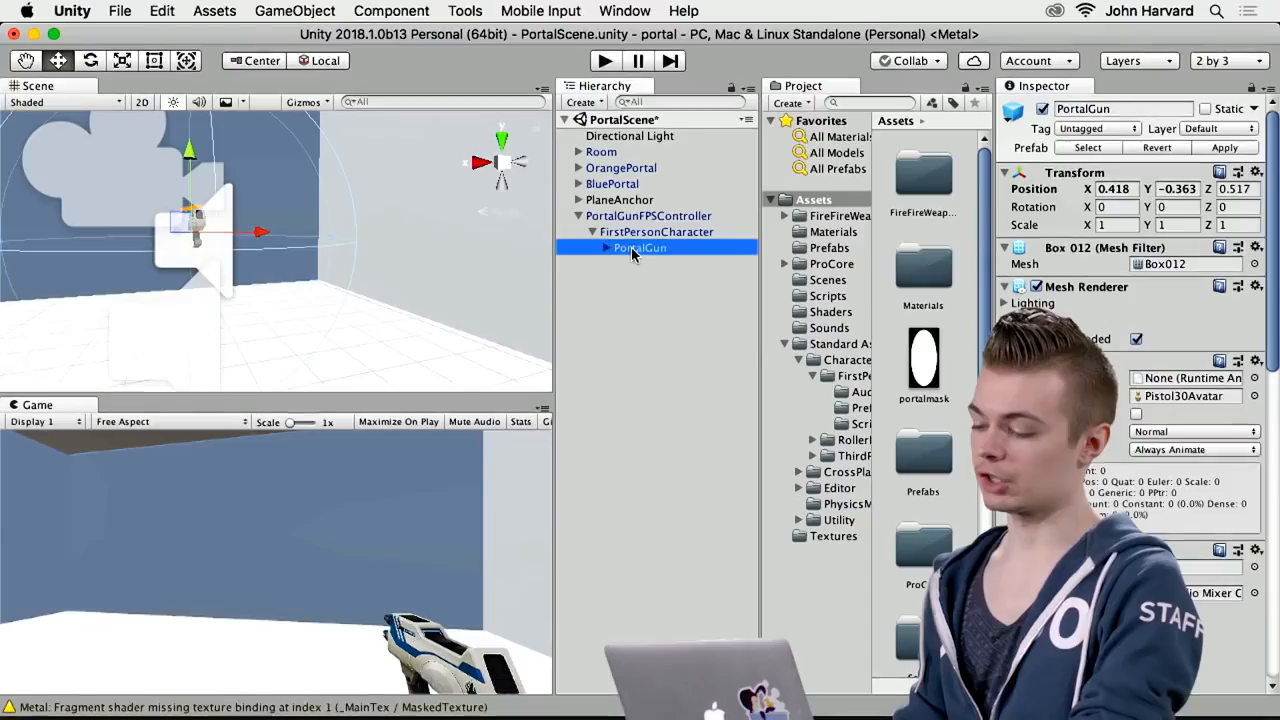
mouse_move(632, 248)
left_mouse_down()
mouse_move(635, 233)
mouse_move(639, 249)
left_mouse_up()
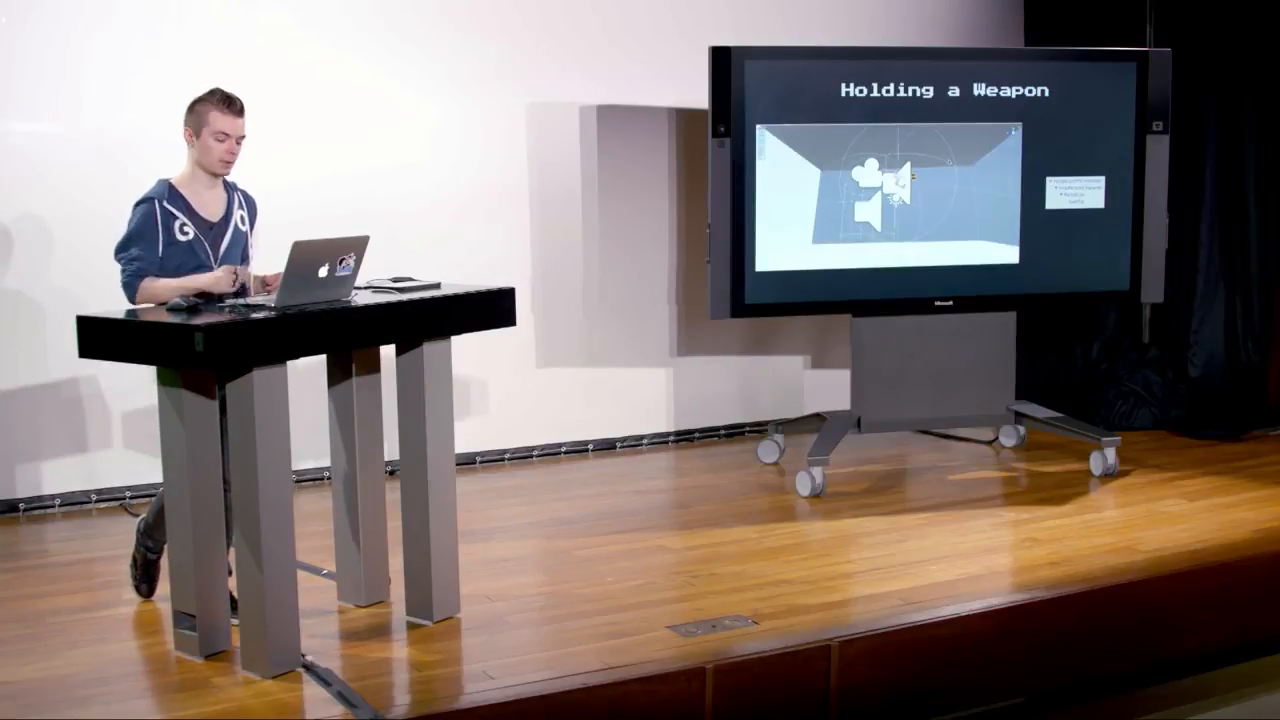
key("Right")
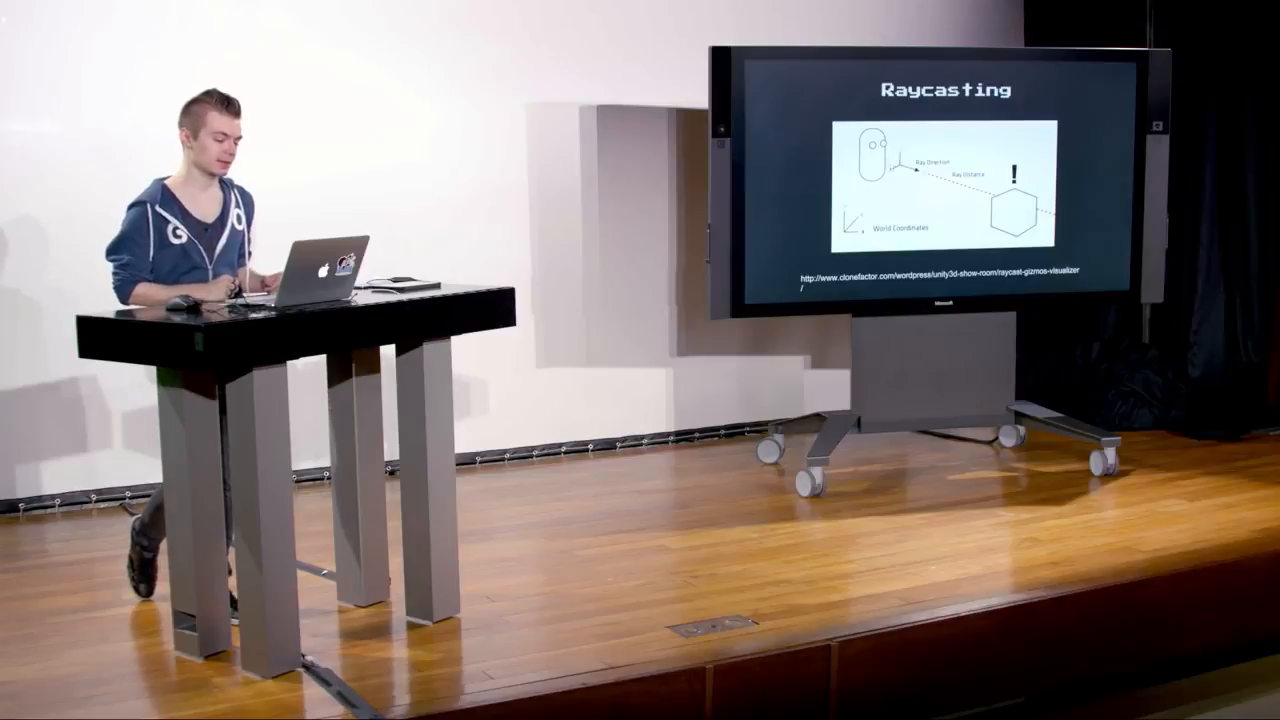
key("super+Tab")
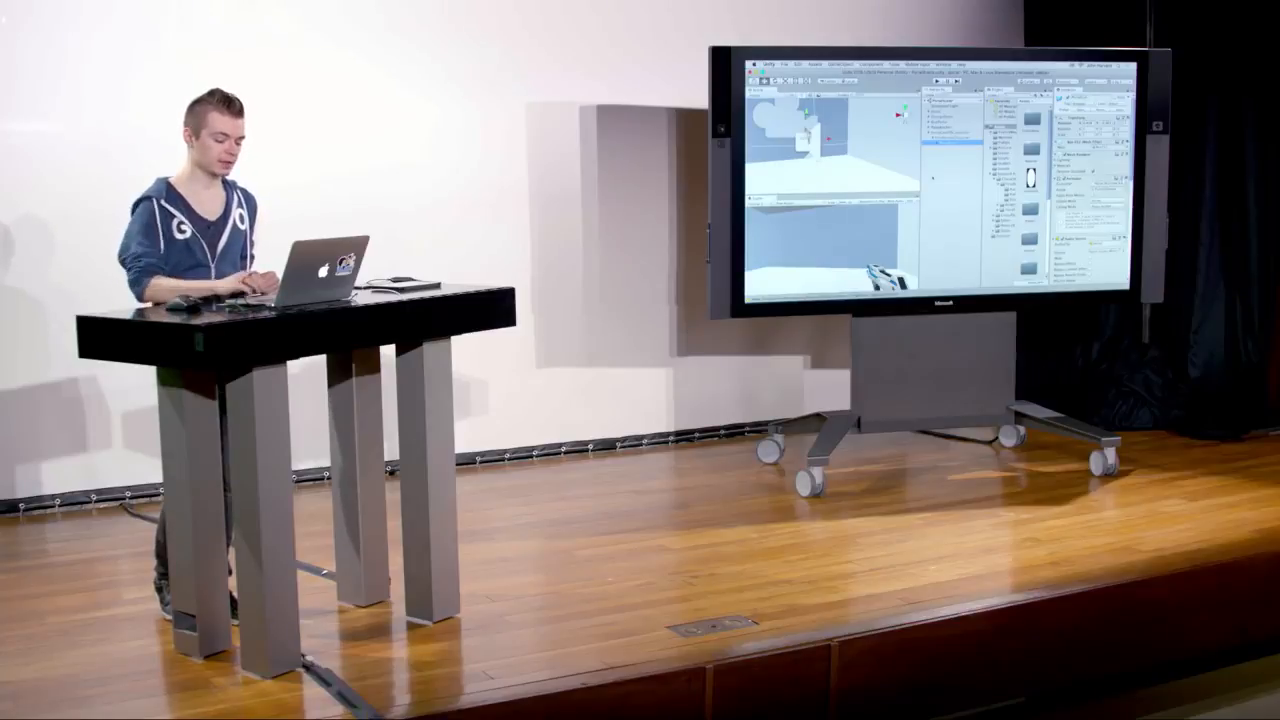
key("super+Tab")
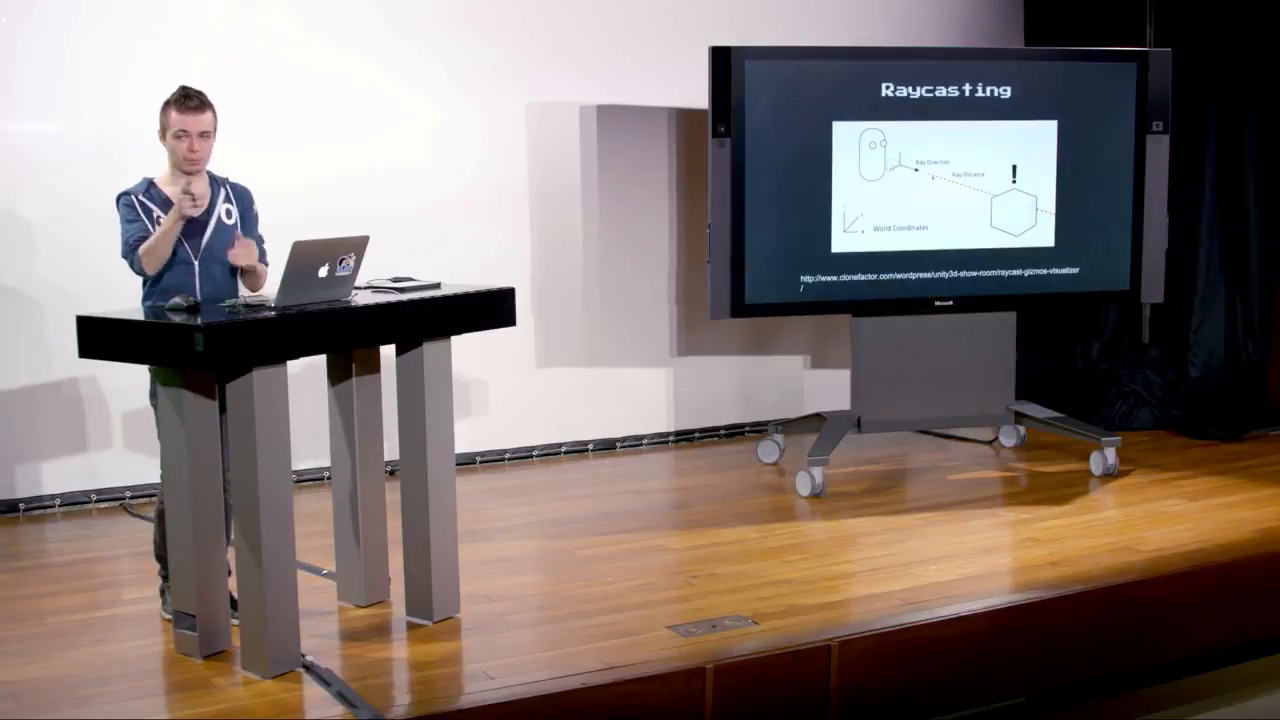
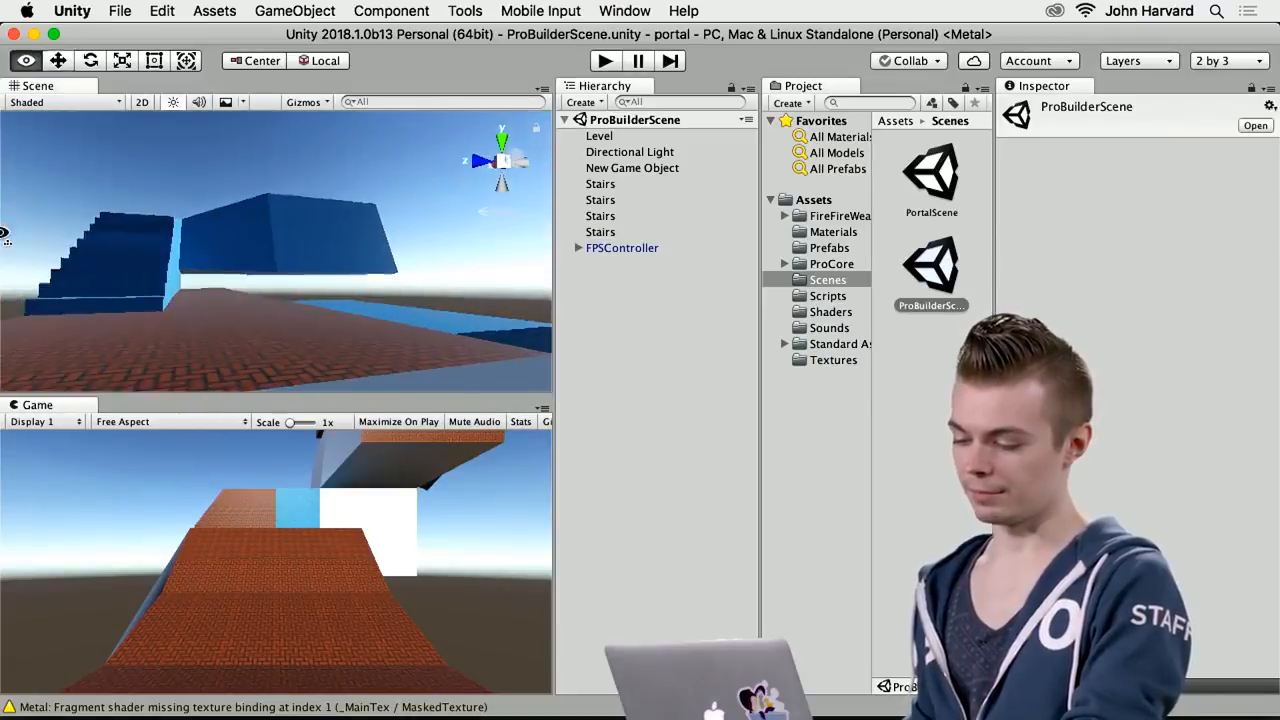
Switch the editor window arrangement to the Default layout
left_click(624, 10)
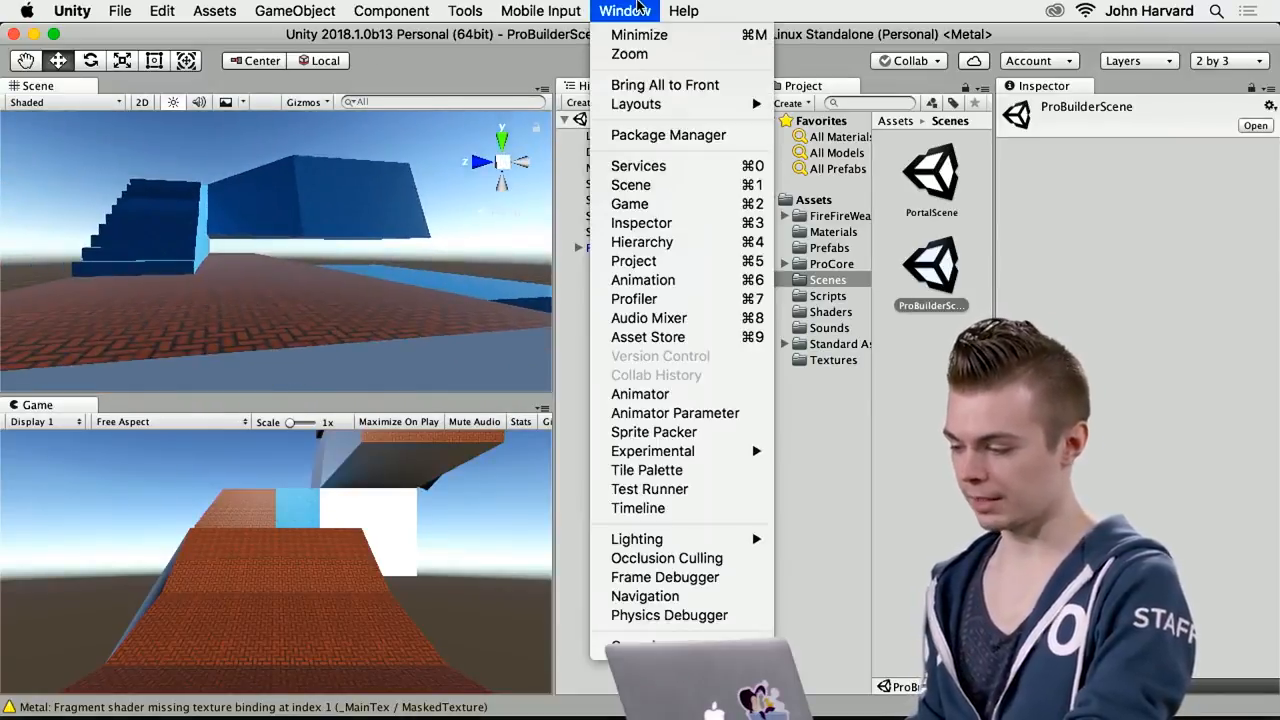
mouse_move(680, 104)
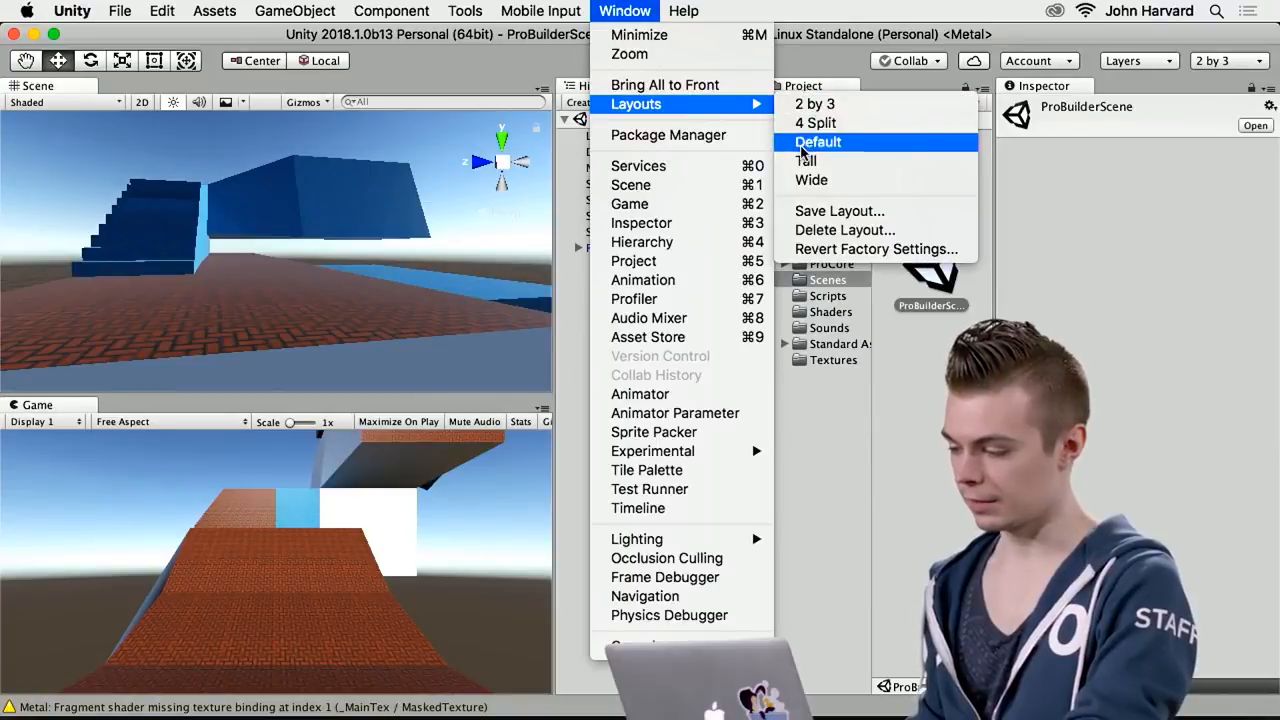
left_click(812, 142)
Examine the ProBuilder level from several angles, including the ramp, blue-textured walls, outer walls and curved staircase
mouse_move(583, 274)
left_mouse_down("alt")
mouse_move(655, 184)
mouse_move(529, 189)
mouse_move(401, 165)
mouse_move(452, 190)
mouse_move(318, 184)
left_mouse_up("alt")
mouse_move(526, 226)
left_mouse_down("alt")
mouse_move(311, 206)
mouse_move(262, 228)
left_mouse_up("alt")
left_click_drag(479, 289, 612, 353, "alt")
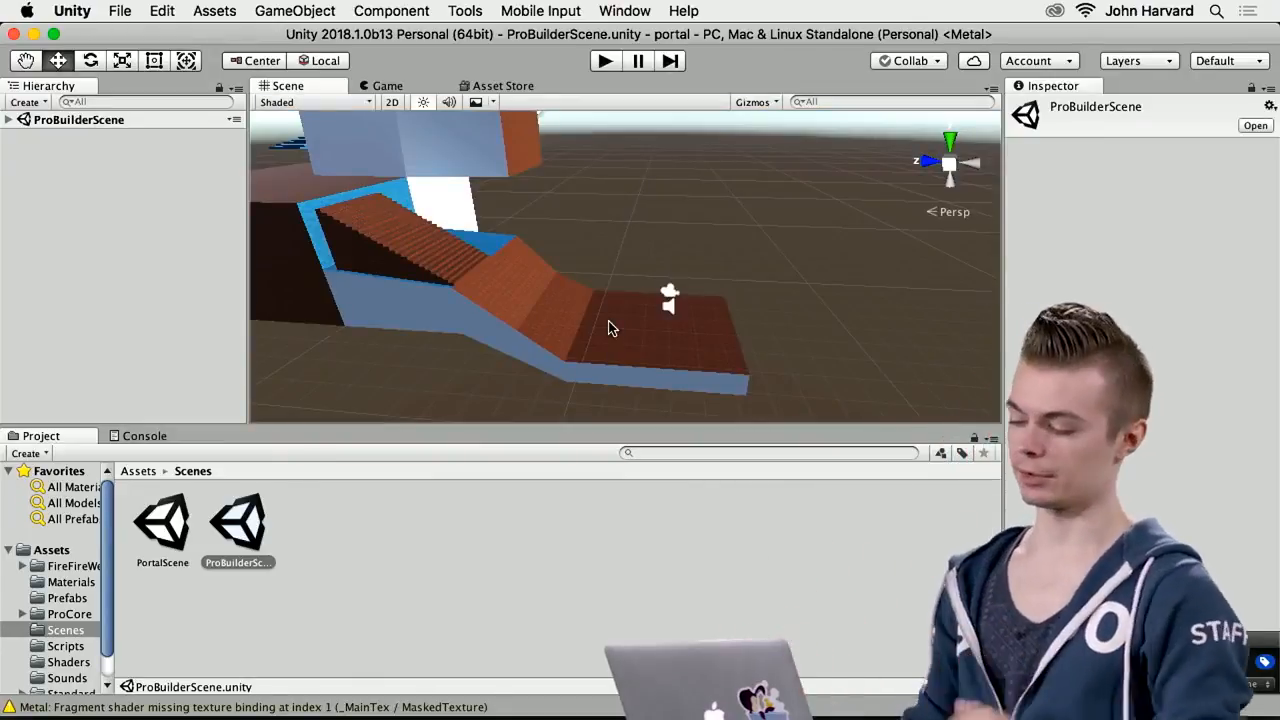
key("w")
mouse_move(611, 350)
right_mouse_down()
mouse_move(483, 358)
mouse_move(723, 334)
mouse_move(607, 356)
right_mouse_up()
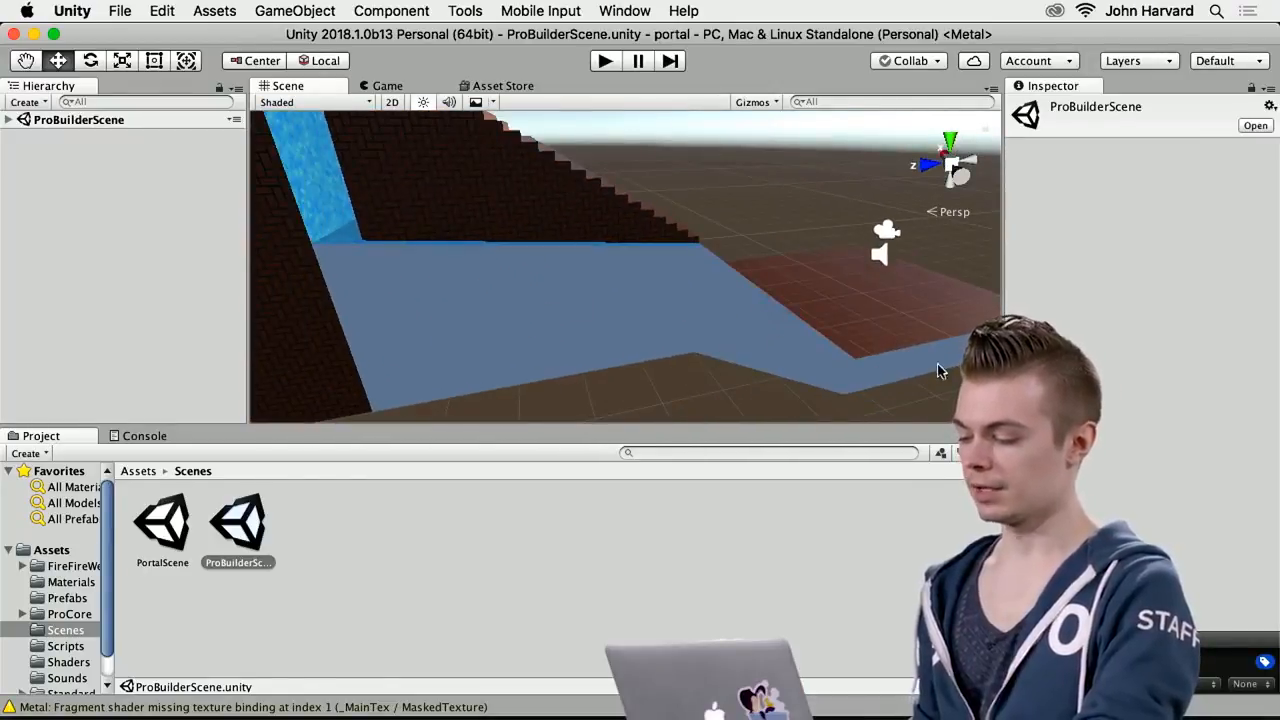
right_click_drag(740, 366, 632, 343)
right_click_drag(650, 270, 625, 200)
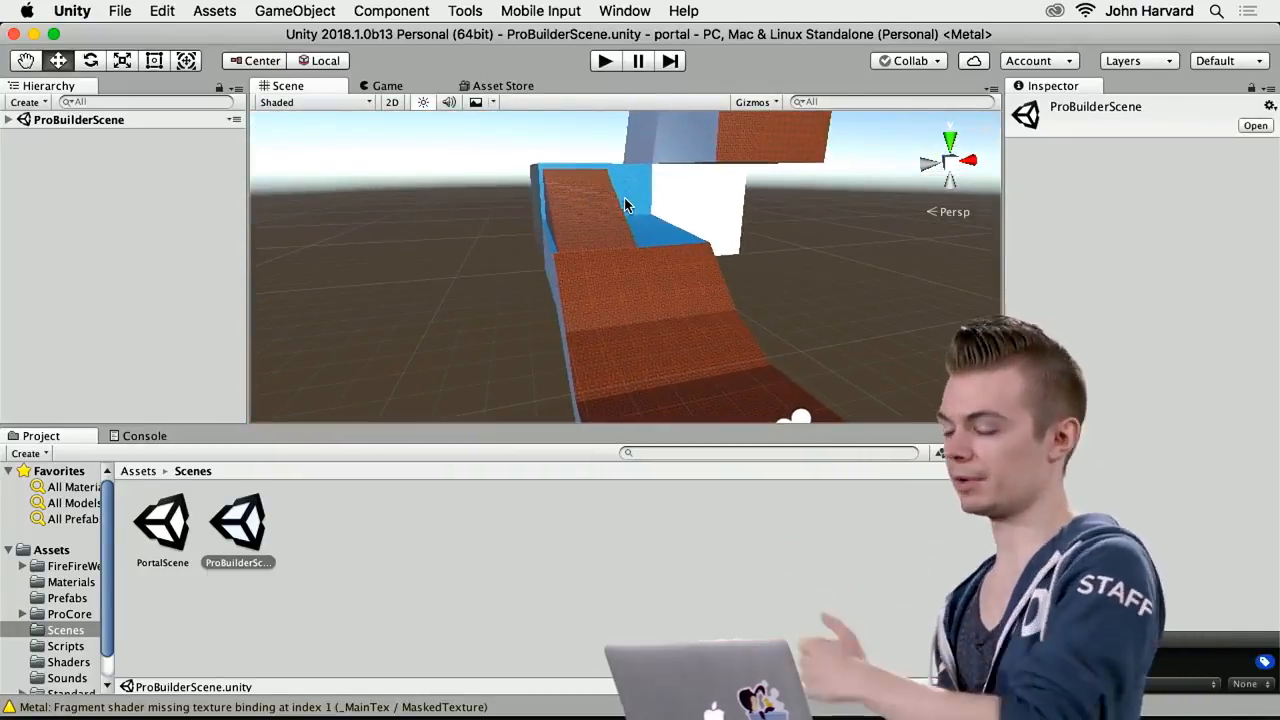
right_click_drag(625, 233, 586, 189)
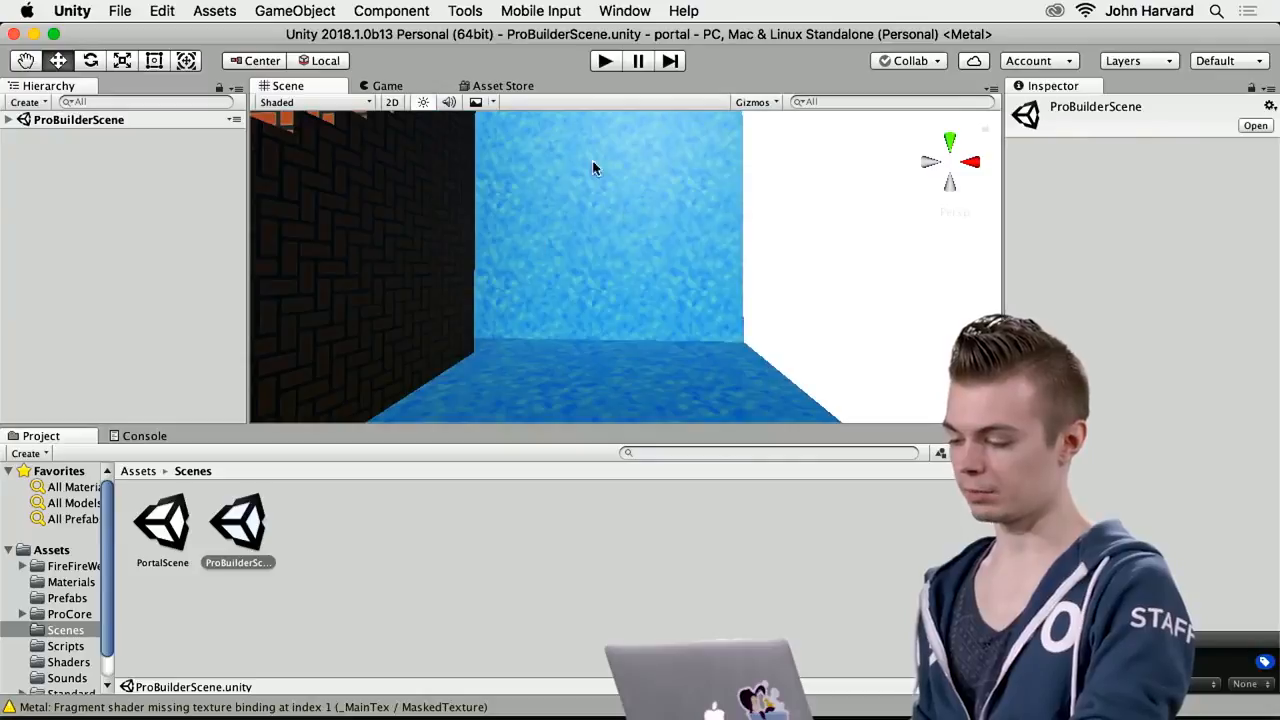
right_click_drag(653, 238, 711, 381)
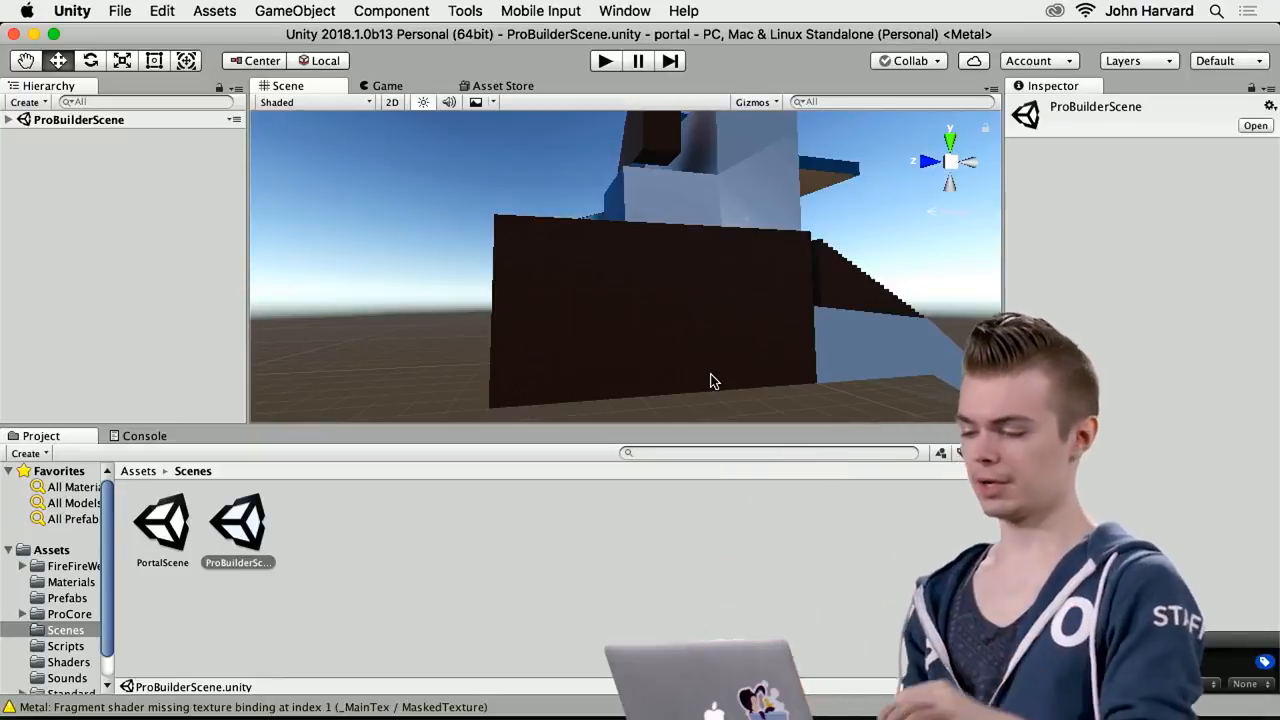
left_click_drag(782, 342, 692, 418, "alt")
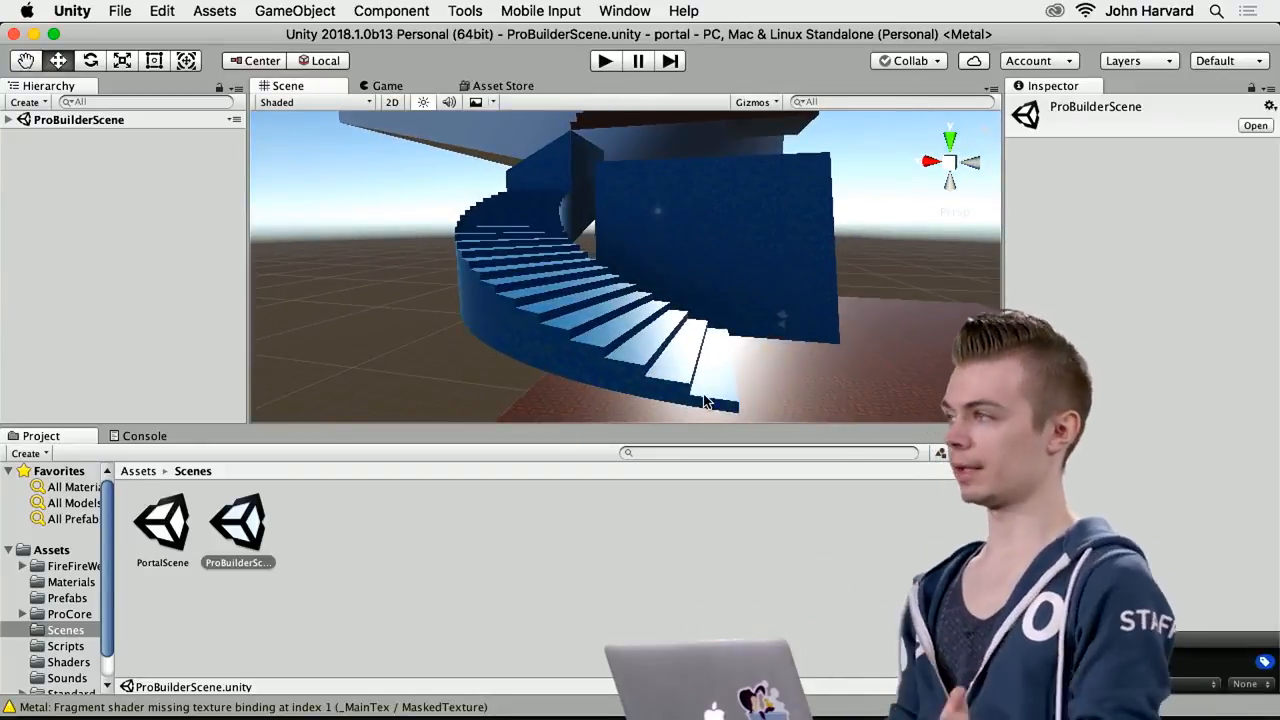
Select the curved blue Stairs object and examine how it fits into the whole level from below, above and afar
left_click(535, 300)
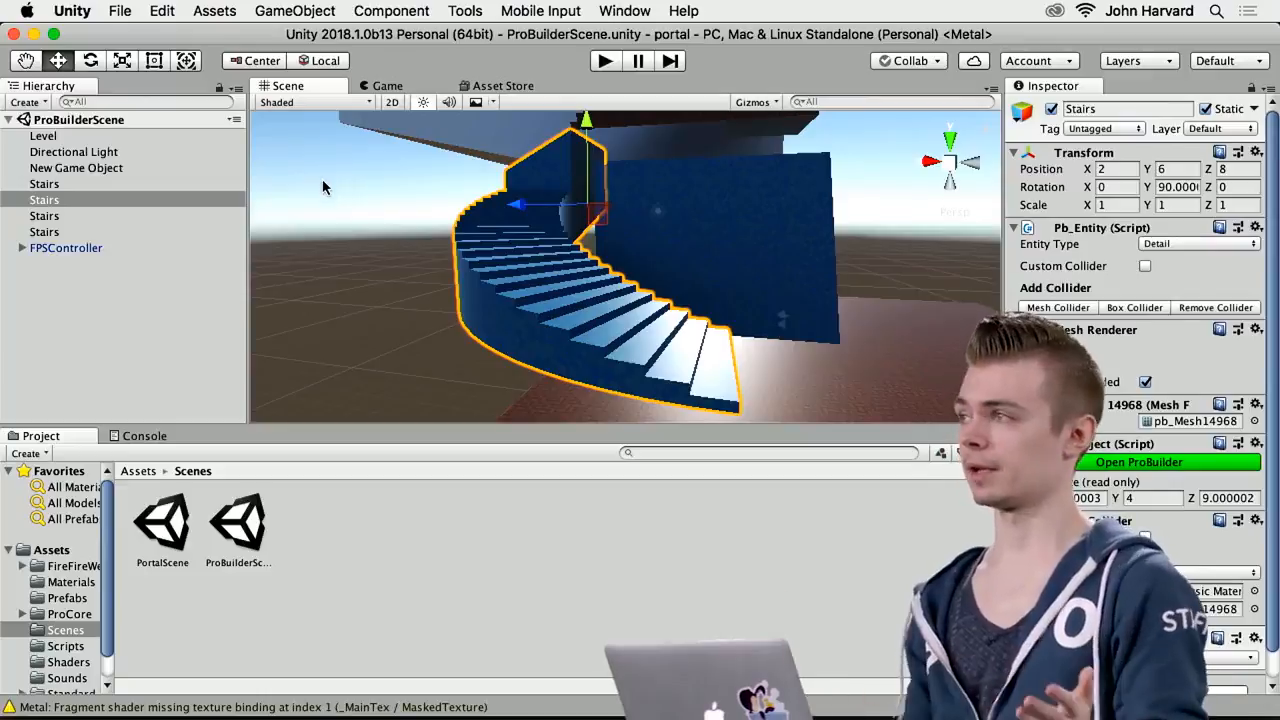
left_click_drag(620, 290, 786, 401, "alt")
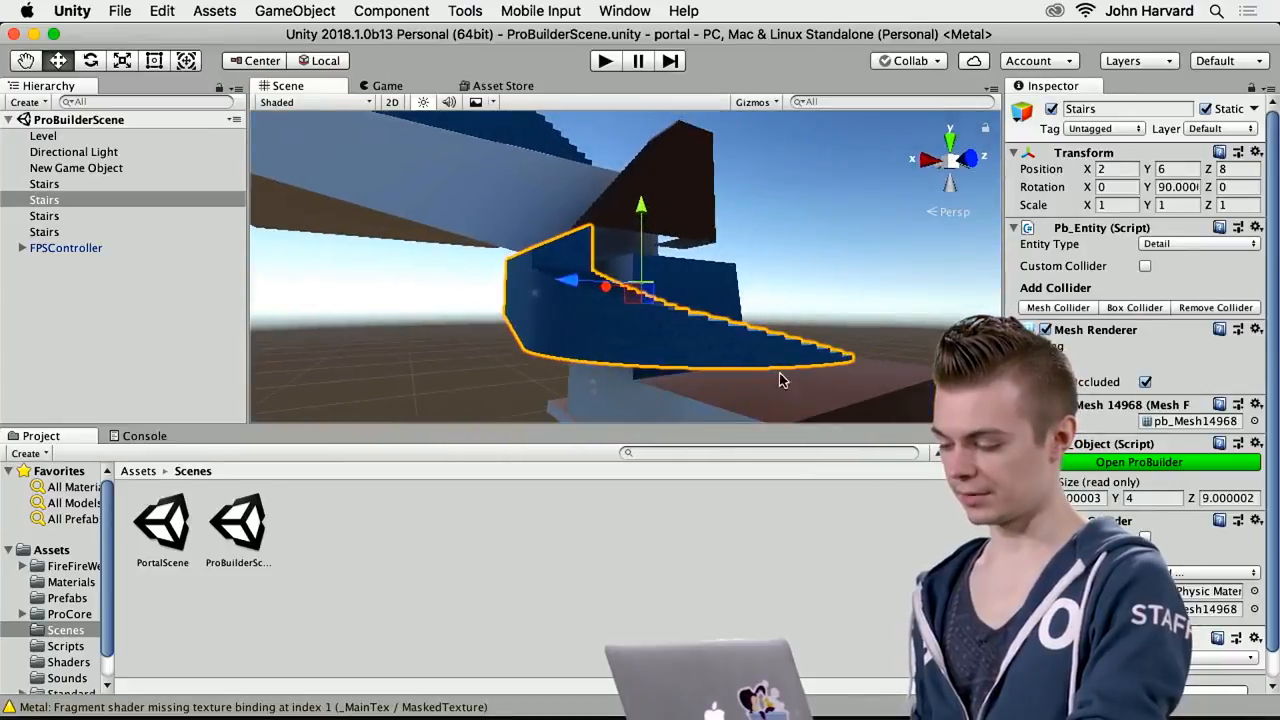
key("w")
mouse_move(570, 306)
right_mouse_down()
mouse_move(654, 189)
mouse_move(849, 280)
mouse_move(804, 311)
mouse_move(677, 309)
mouse_move(654, 277)
mouse_move(486, 200)
mouse_move(334, 194)
mouse_move(143, 271)
mouse_move(543, 351)
mouse_move(691, 329)
mouse_move(980, 252)
mouse_move(823, 289)
mouse_move(777, 323)
mouse_move(954, 320)
mouse_move(846, 329)
mouse_move(860, 298)
mouse_move(917, 271)
mouse_move(826, 414)
mouse_move(852, 480)
mouse_move(686, 386)
mouse_move(562, 289)
right_mouse_up()
key("s")
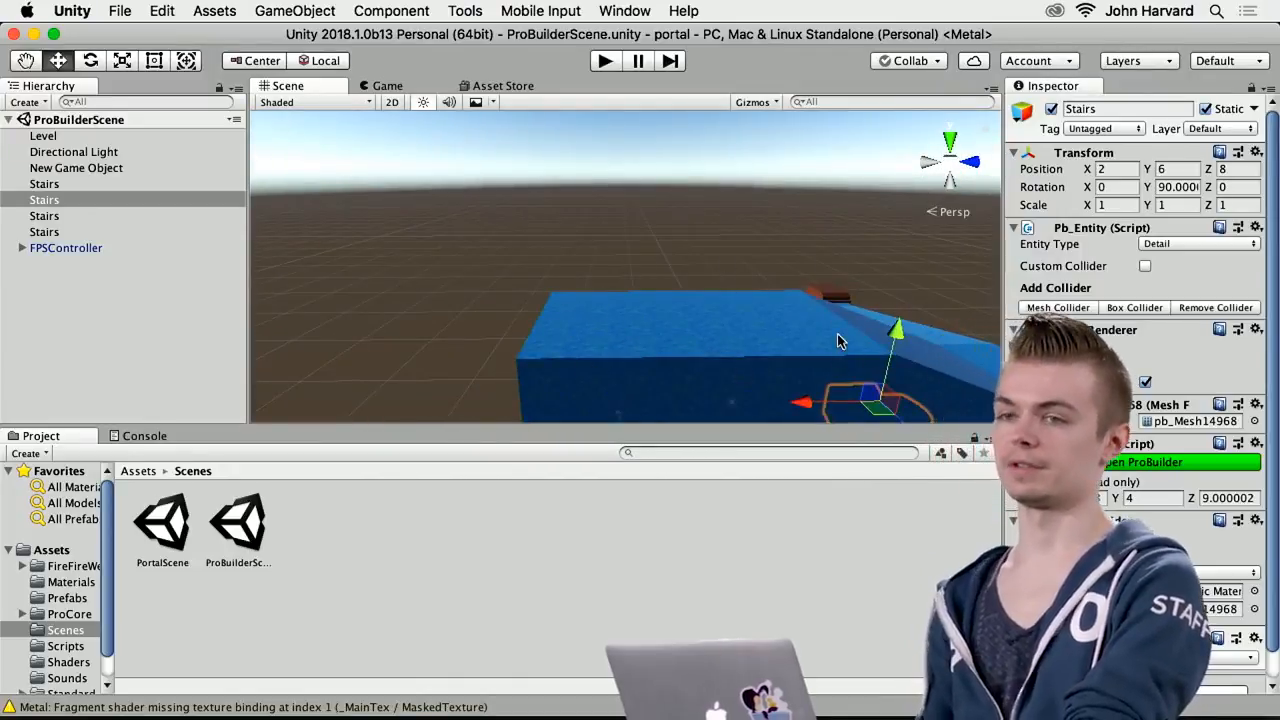
right_click_drag(691, 315, 528, 337)
right_click_drag(724, 304, 580, 240)
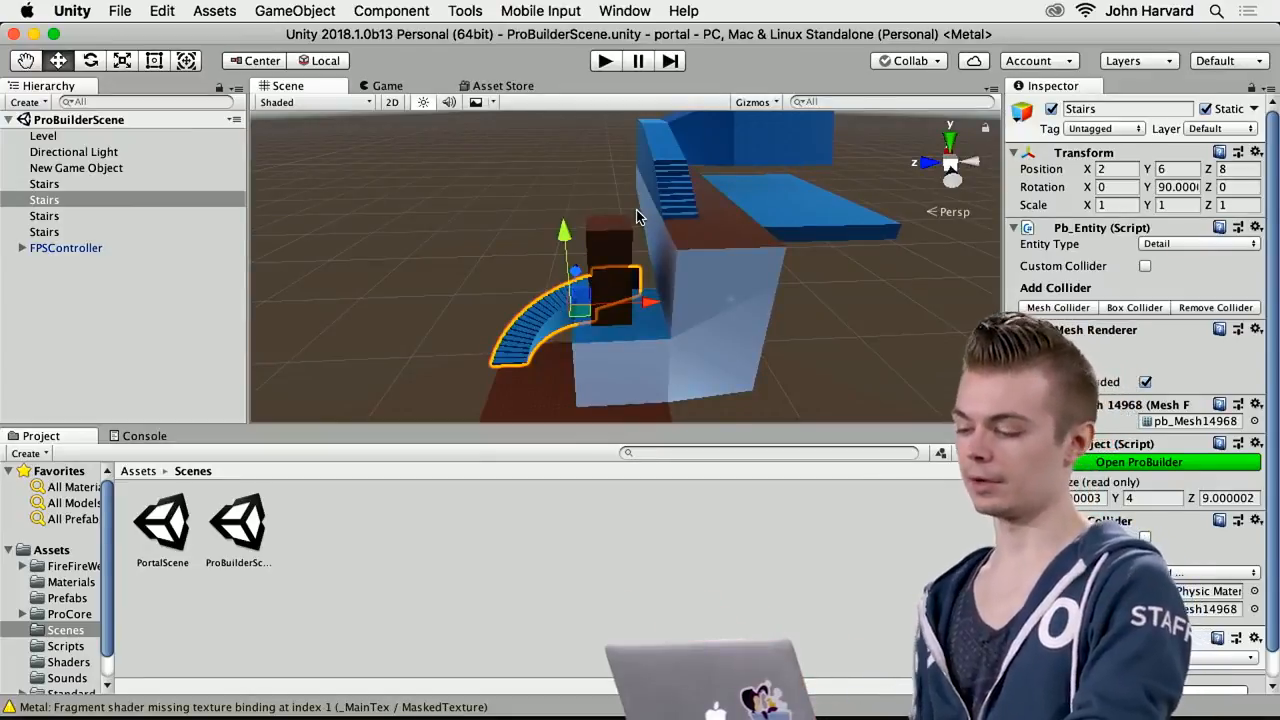
right_click_drag(597, 241, 724, 266)
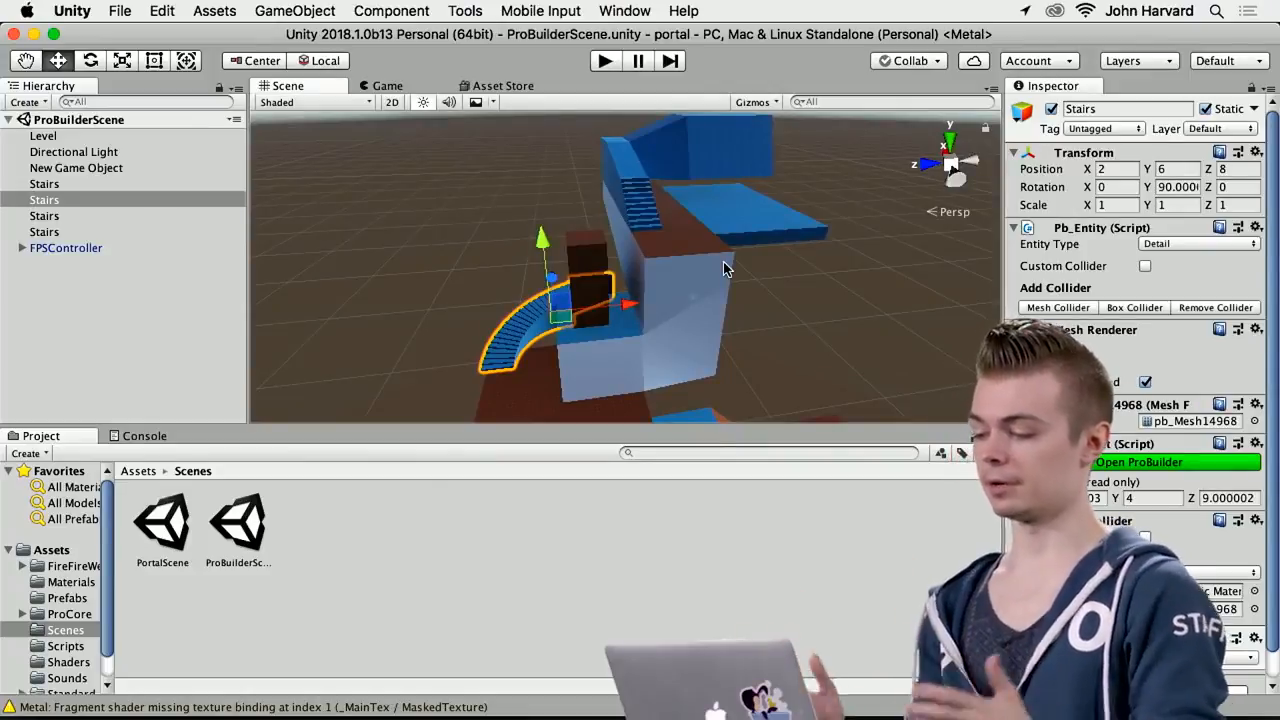
right_click_drag(731, 314, 811, 360)
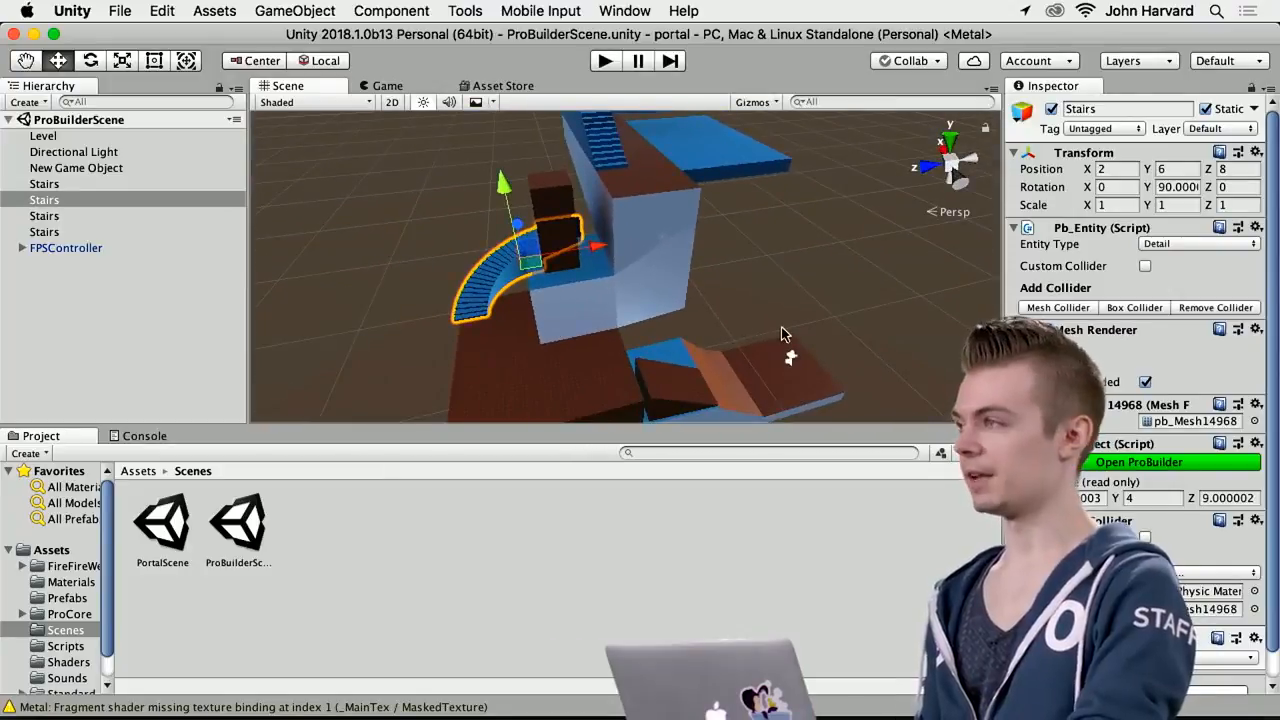
right_click_drag(768, 331, 688, 303)
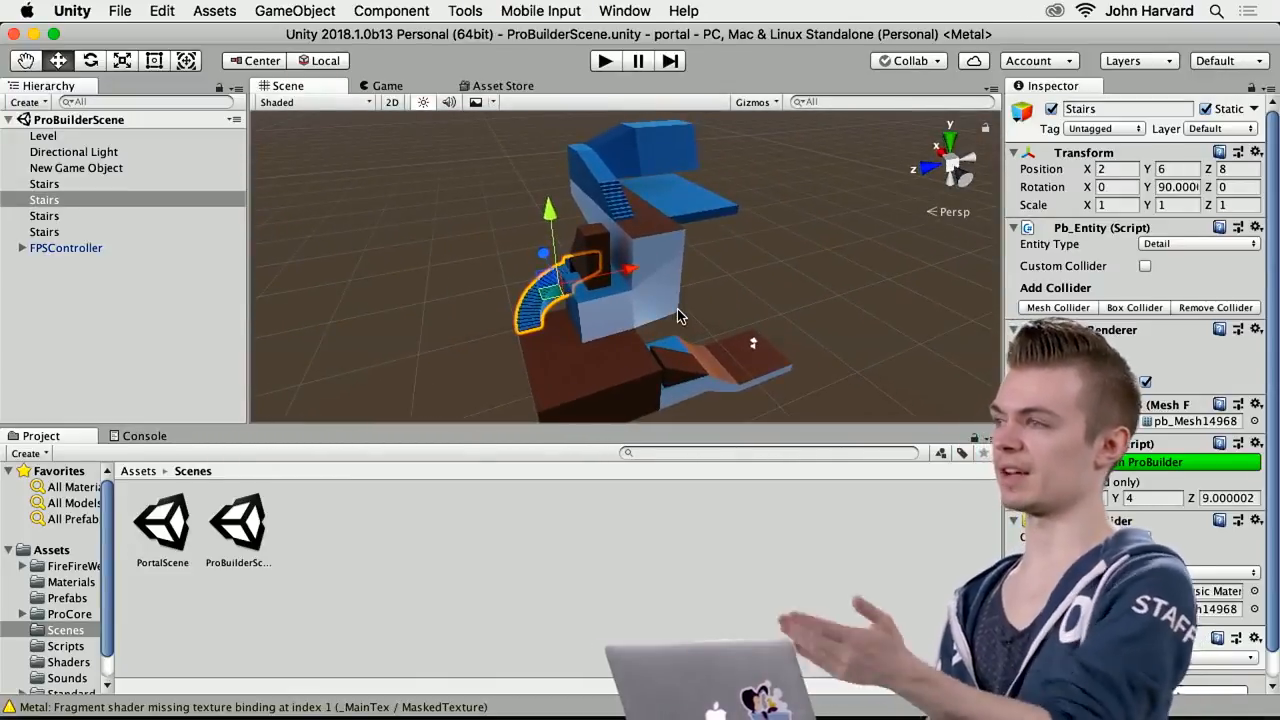
right_click_drag(733, 297, 597, 281)
Search the Asset Store for "probu" and view the ProBuilder package page down to its download section
left_click(624, 10)
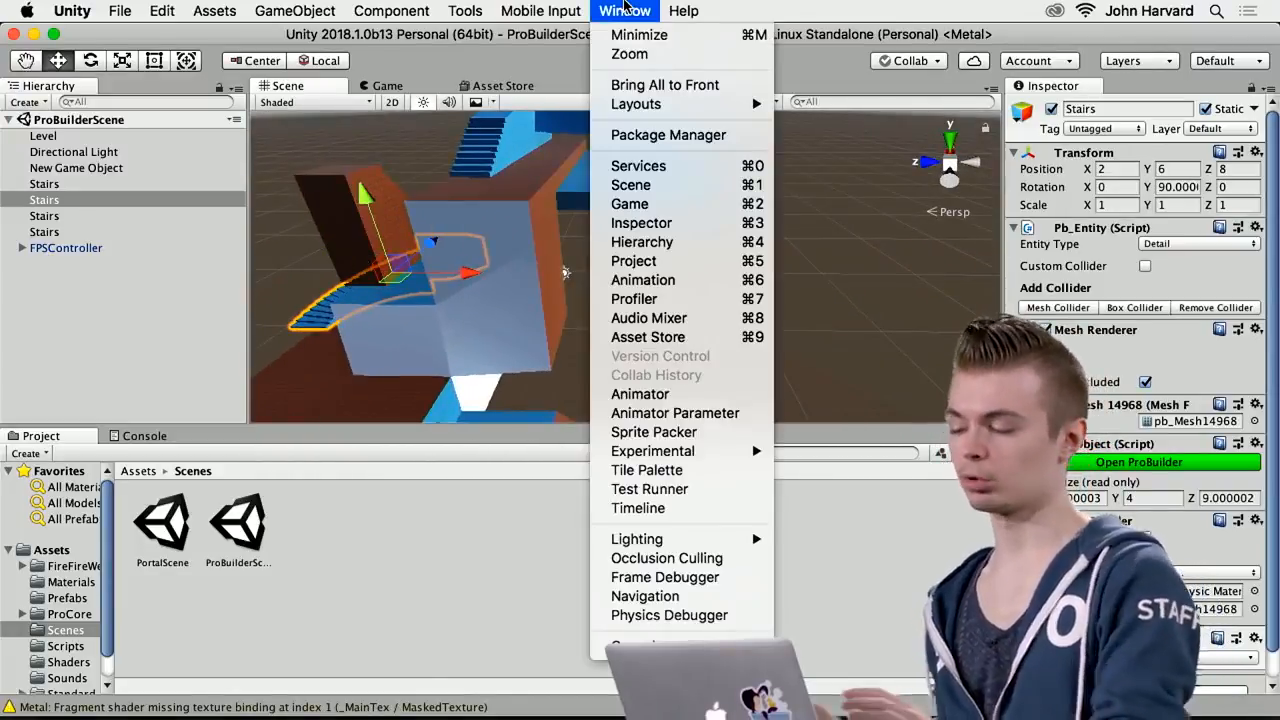
mouse_move(540, 10)
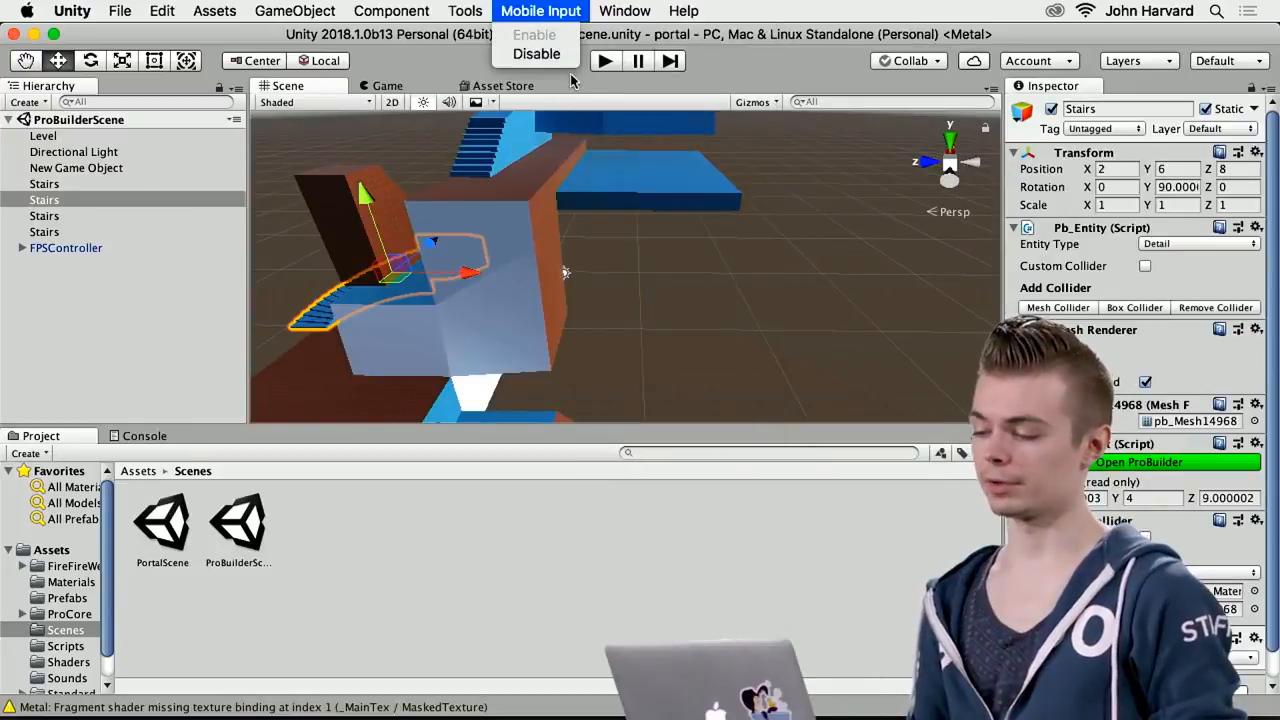
left_click(570, 83)
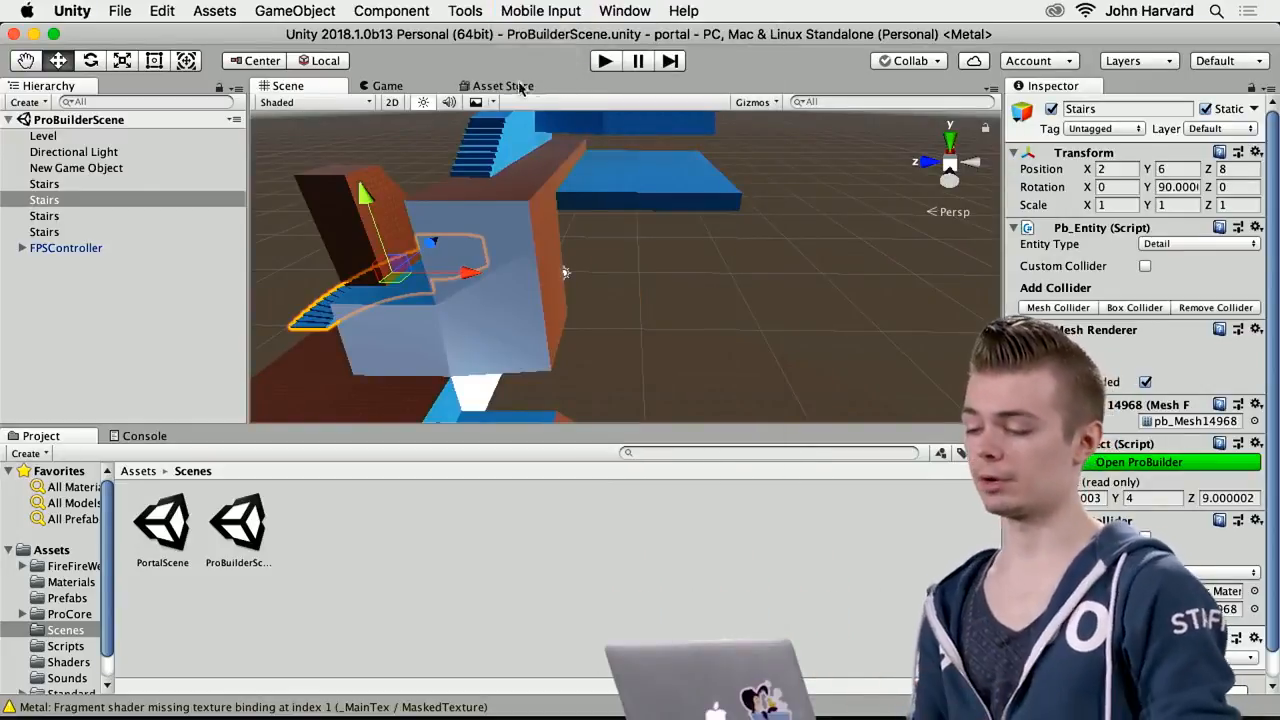
left_click(520, 86)
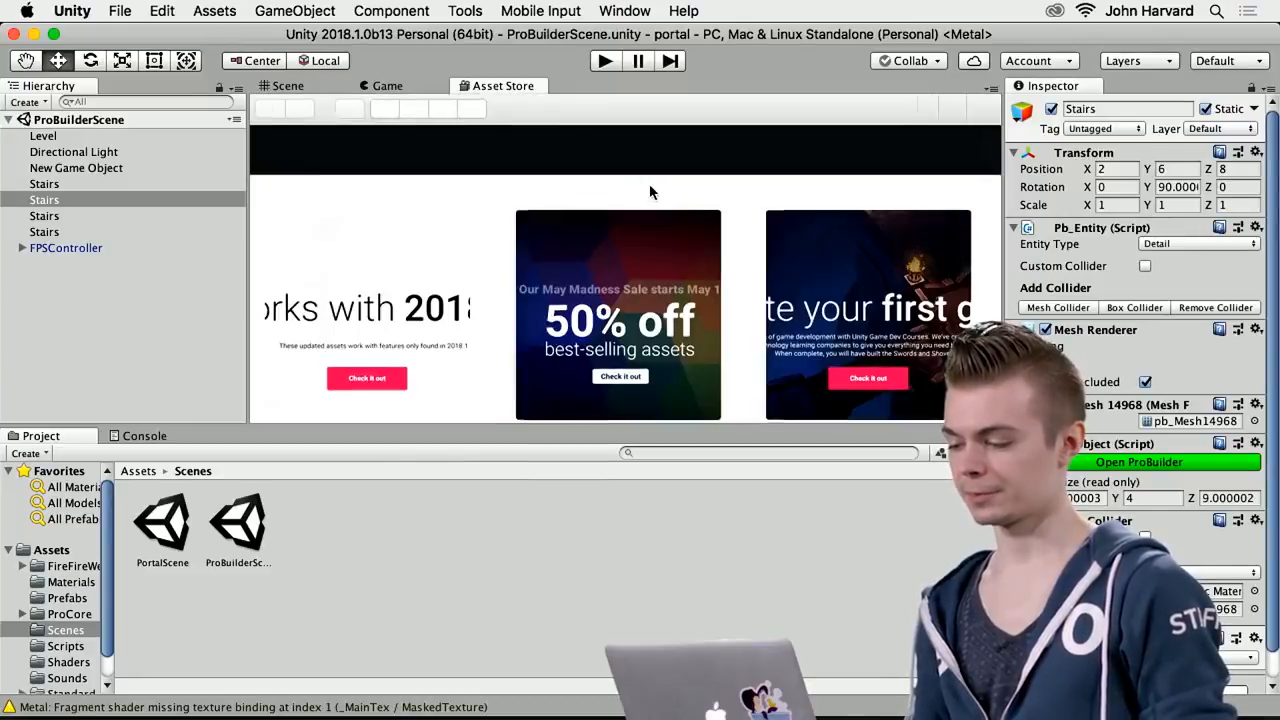
left_click(485, 150)
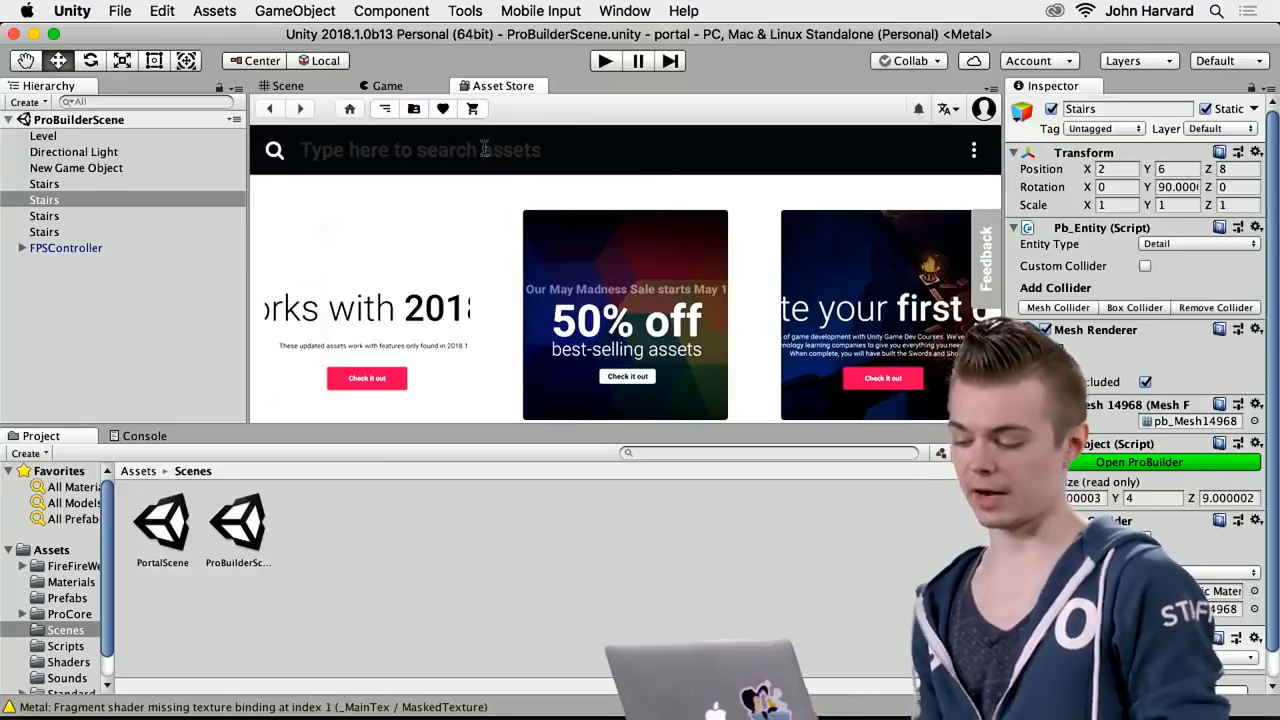
type("probu")
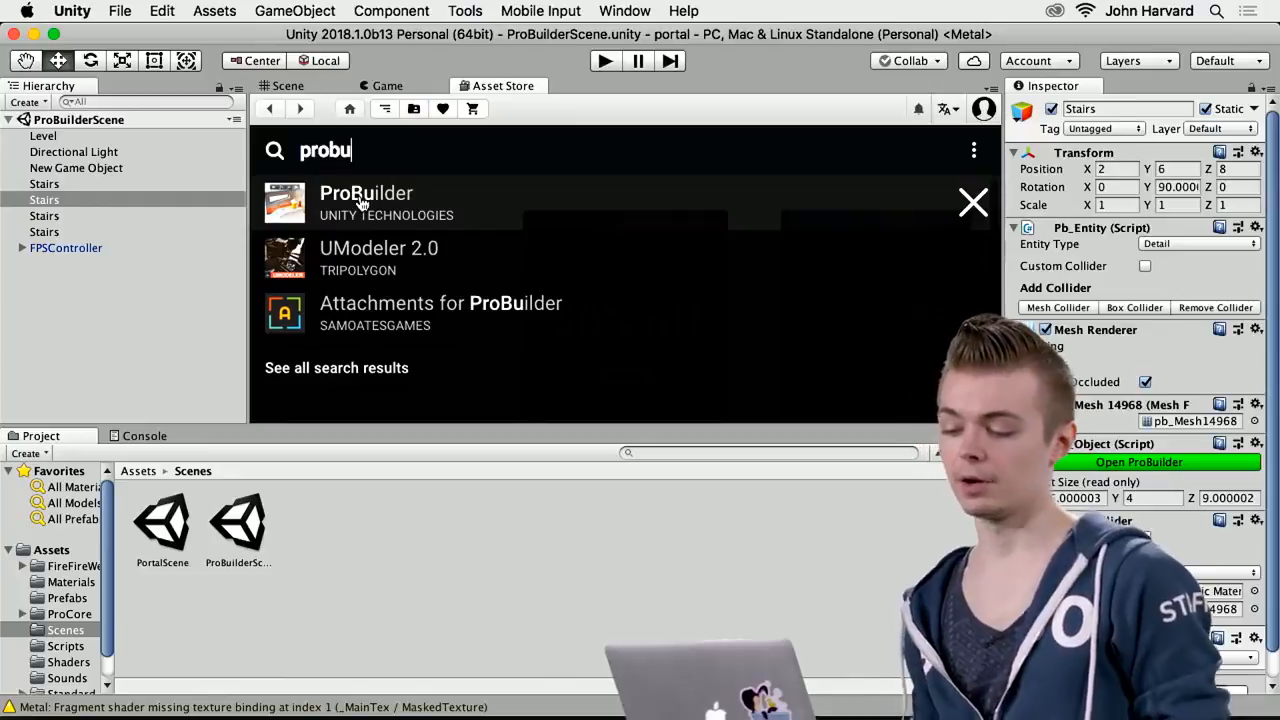
left_click(408, 228)
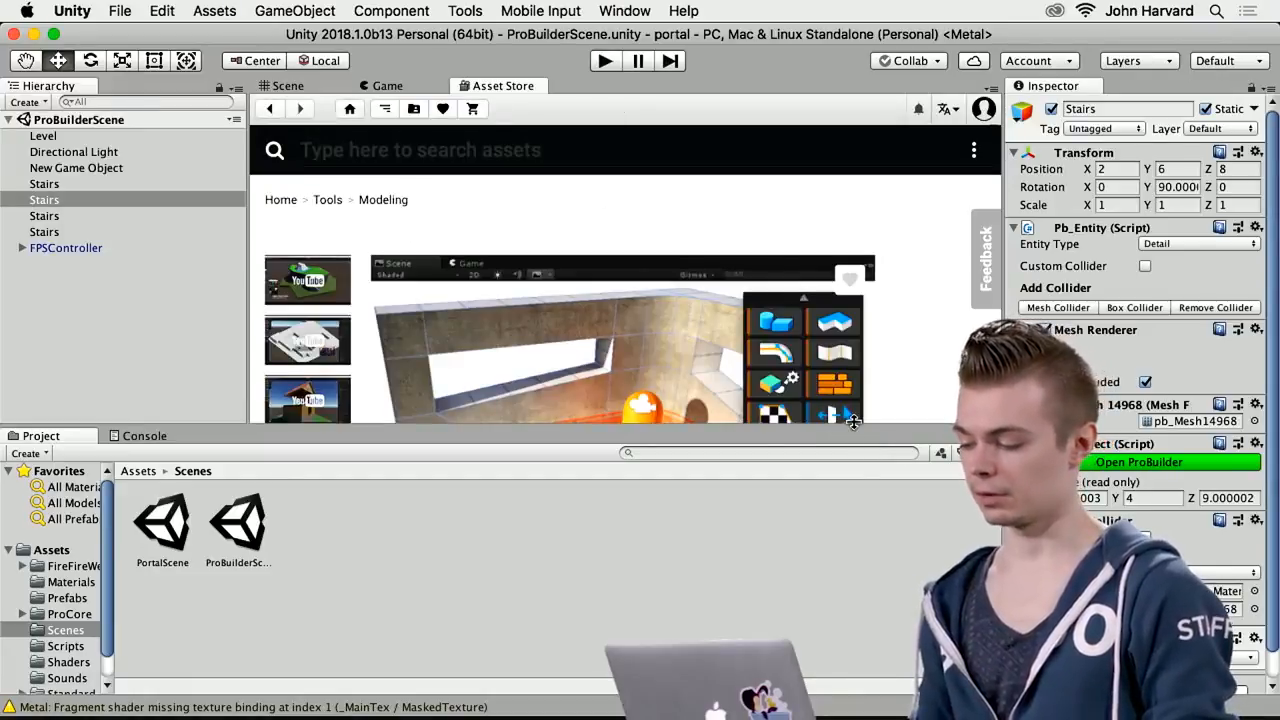
scroll(881, 350, "down", 10)
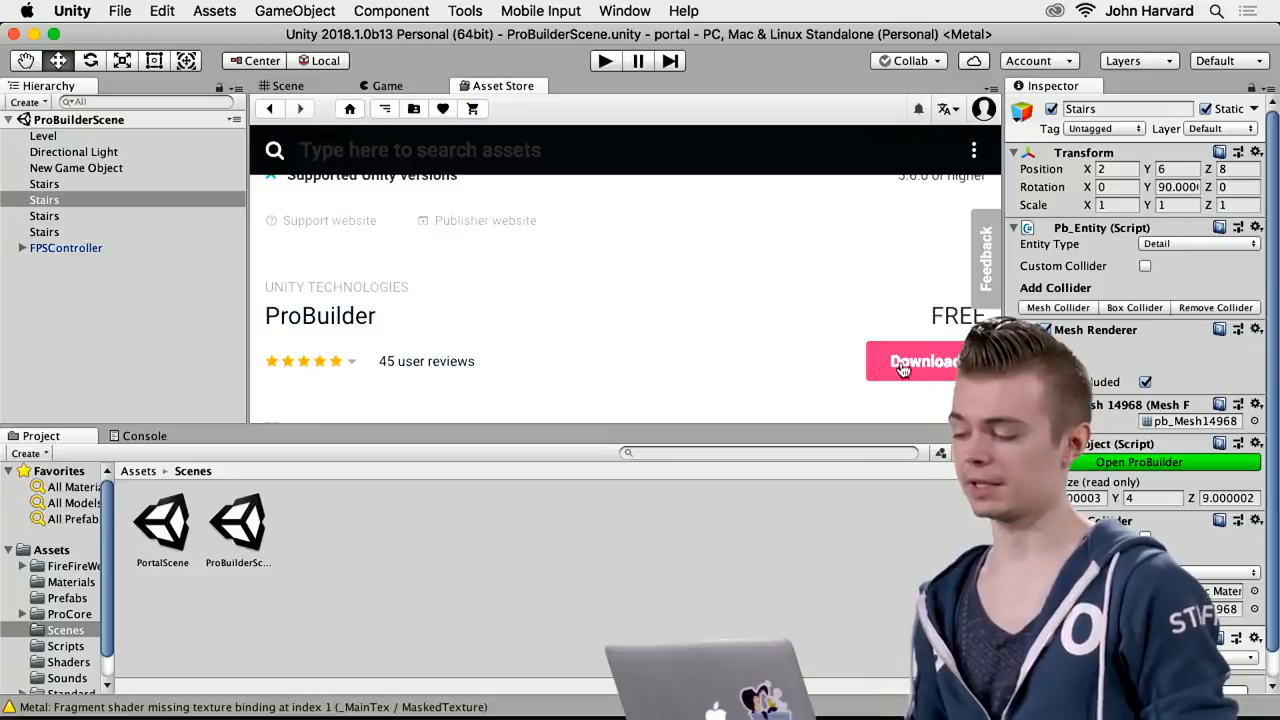
scroll(788, 360, "up", 10)
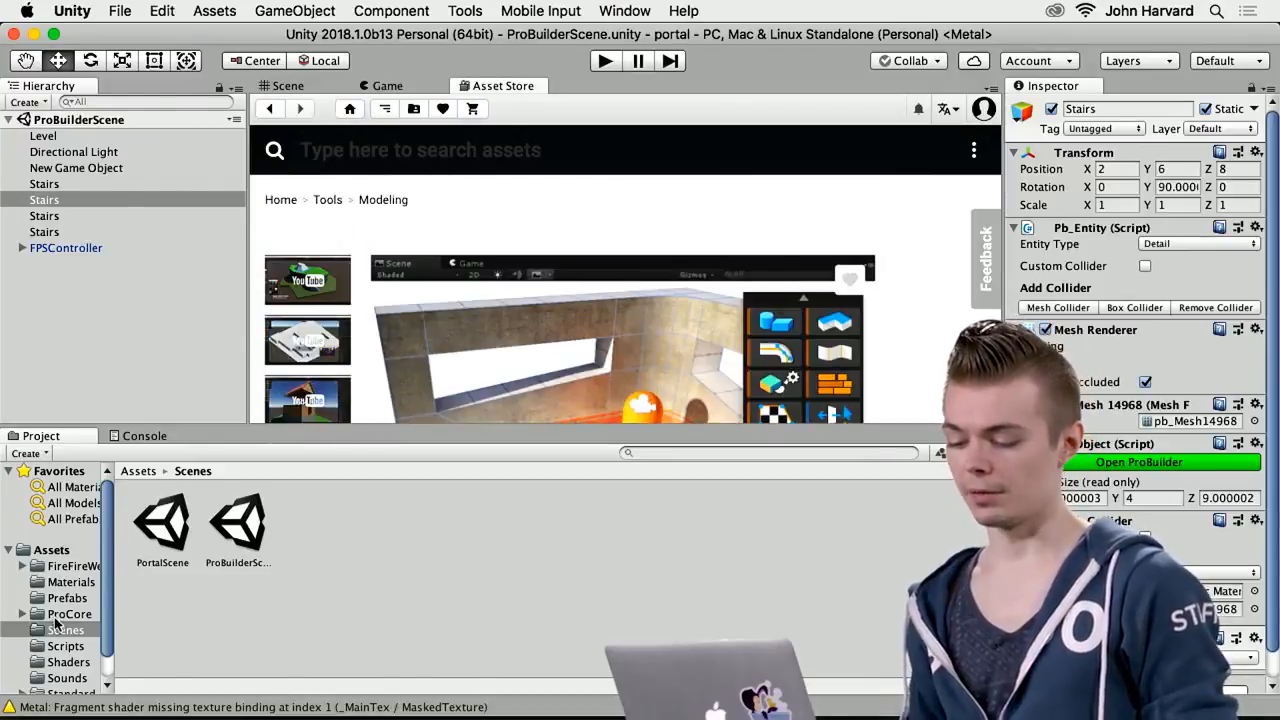
scroll(55, 623, "down", 1)
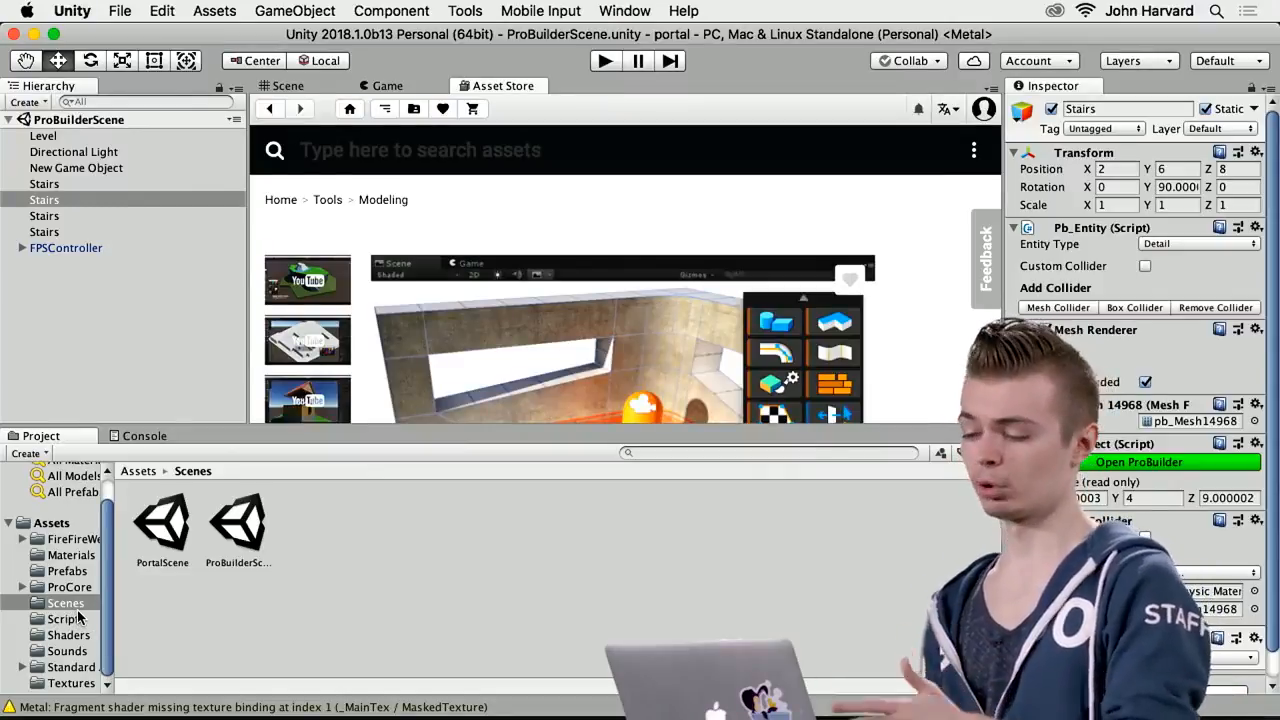
Search the Asset Store for "progrid" and close the suggestion list
left_click(476, 156)
type("progrid")
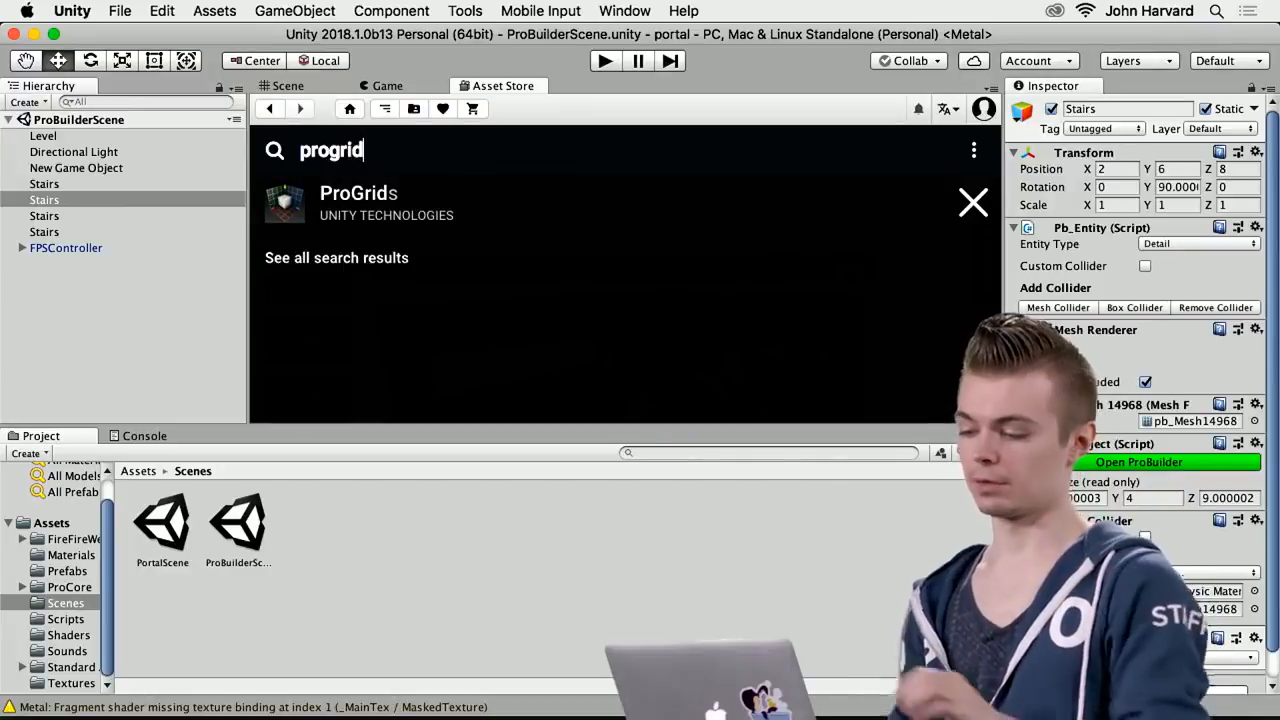
left_click(985, 219)
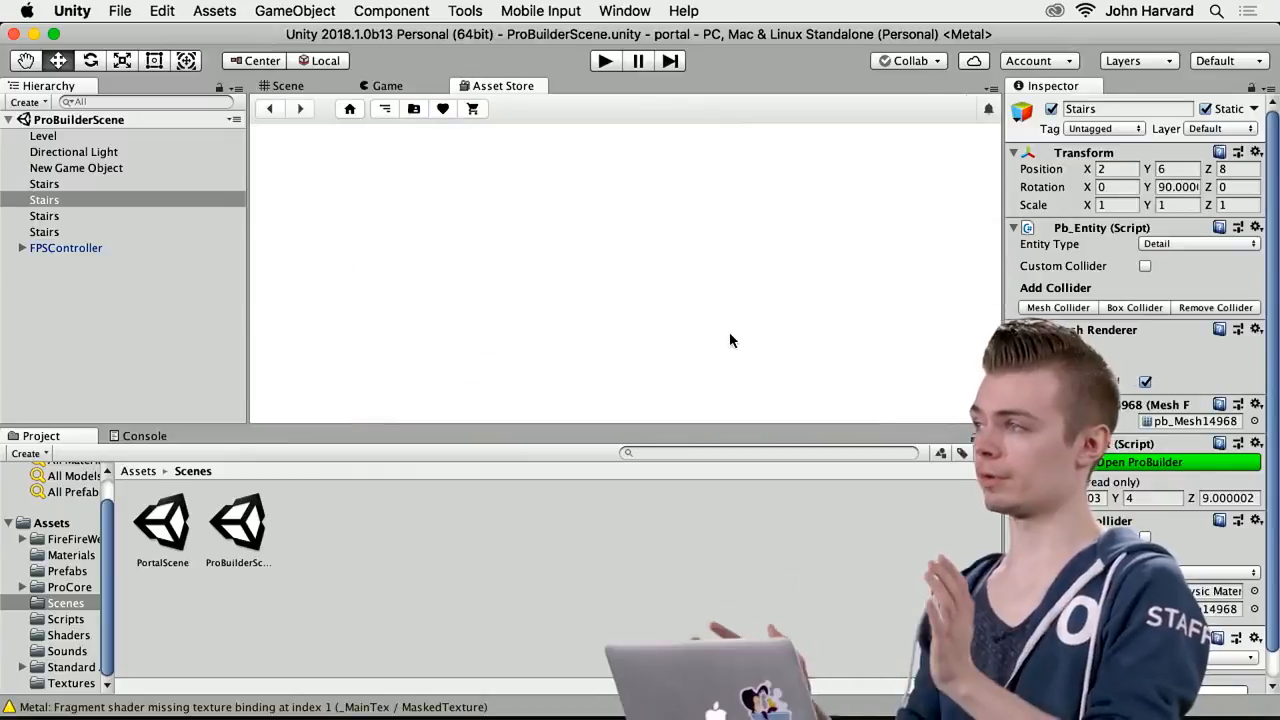
Return to the Scene view, open the ProBuilder window, dock it above the Hierarchy and look through its tools
left_click(285, 86)
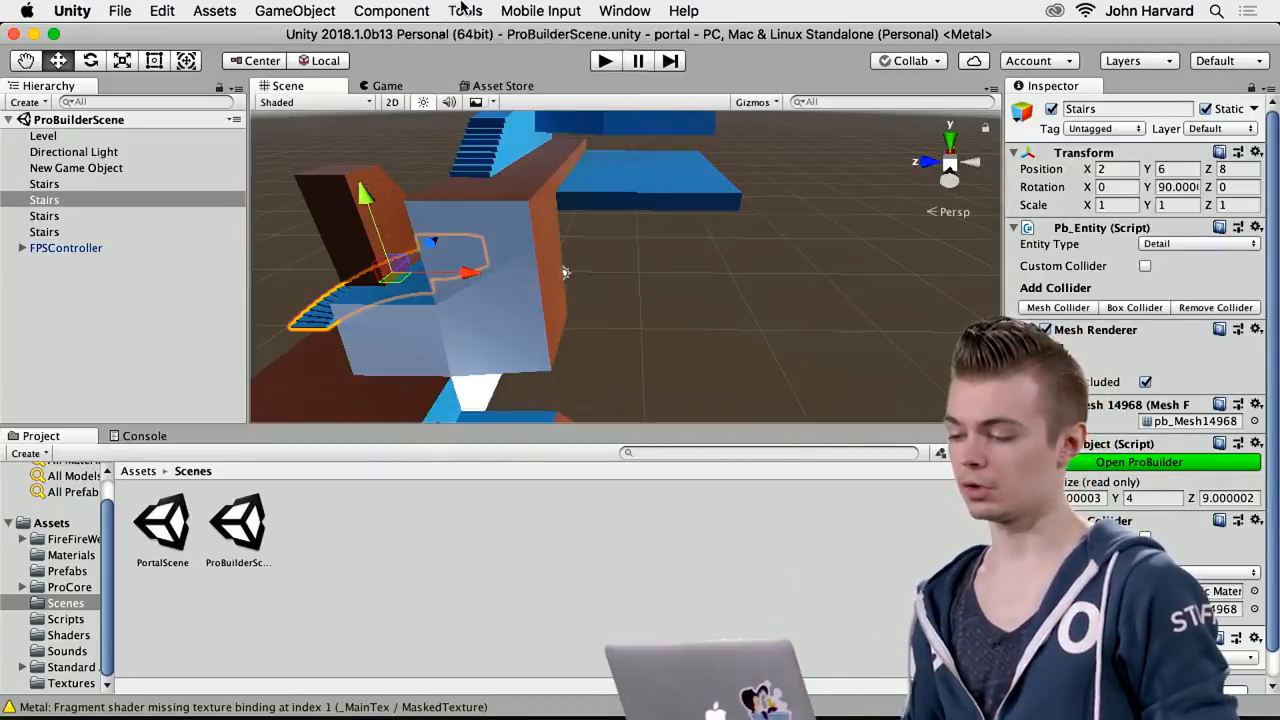
left_click(463, 9)
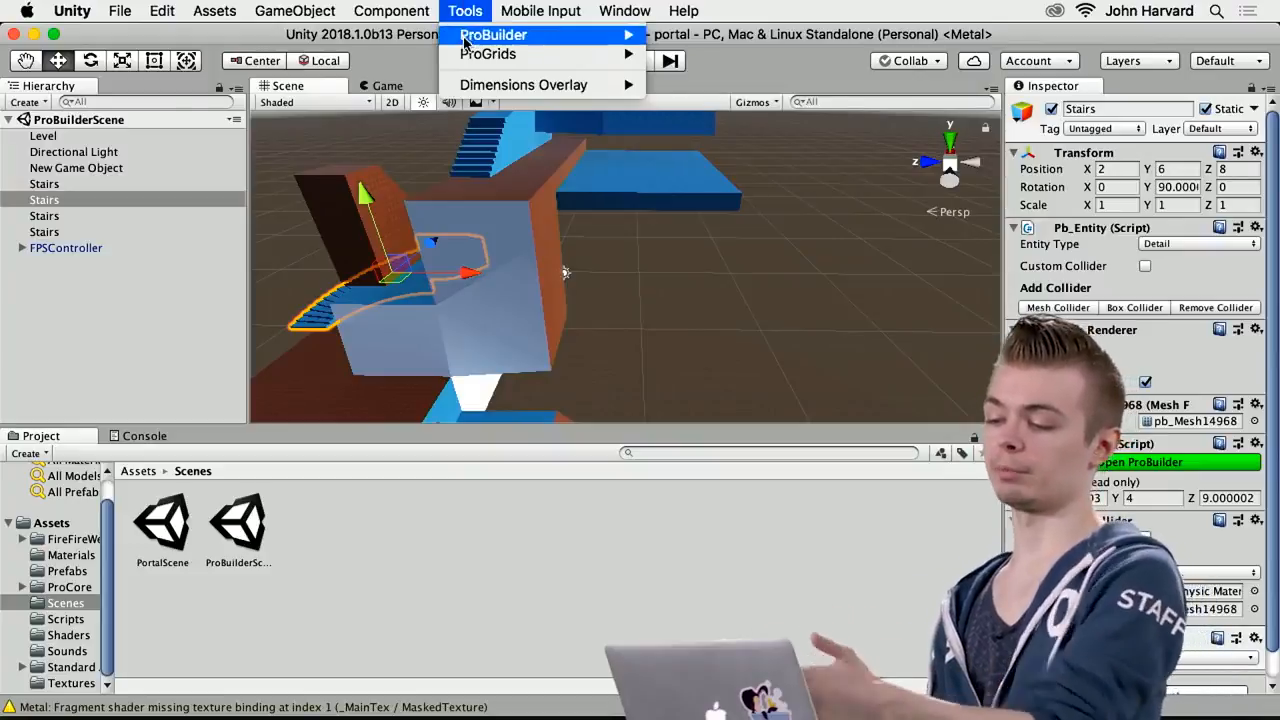
mouse_move(492, 38)
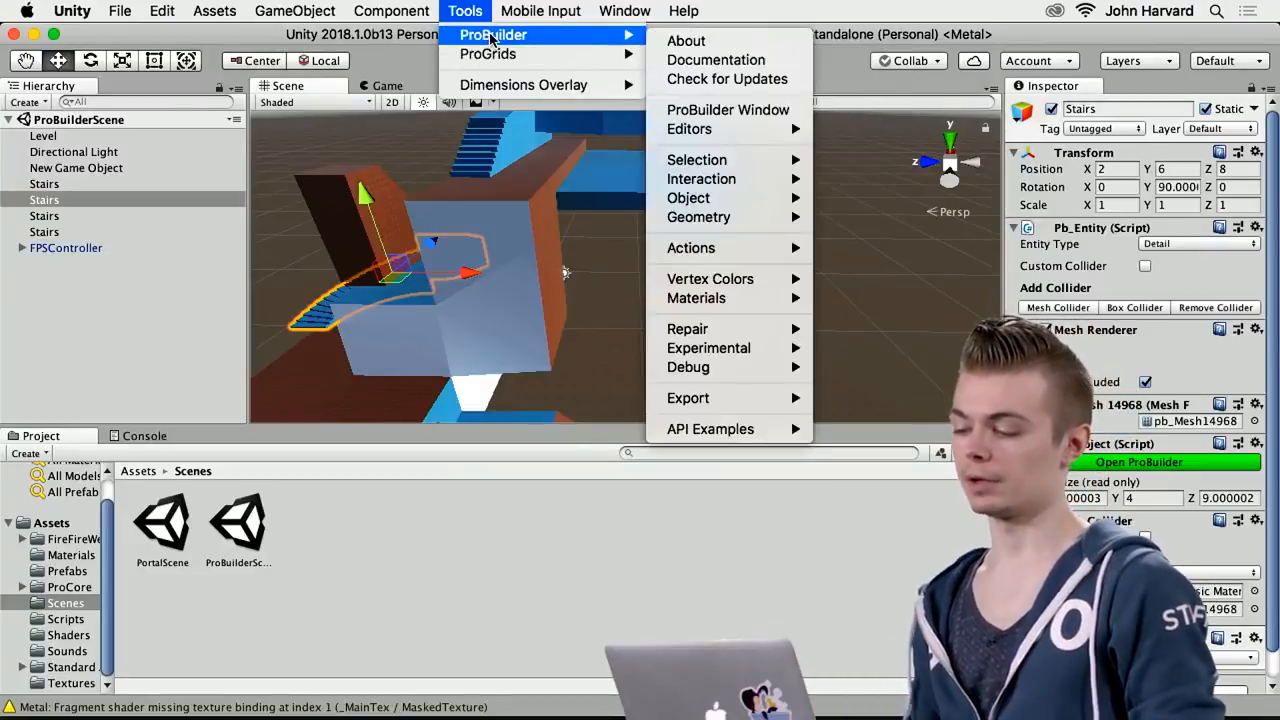
left_click(731, 21)
left_click(478, 14)
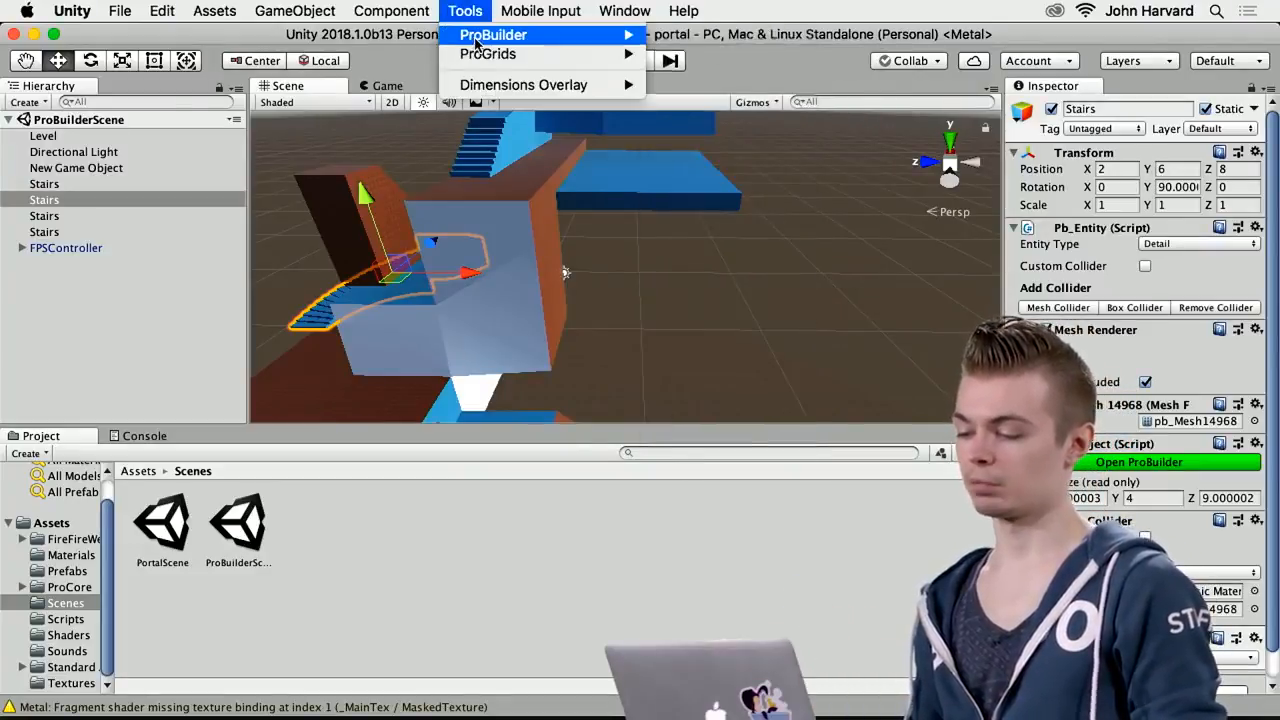
mouse_move(557, 37)
left_click(693, 109)
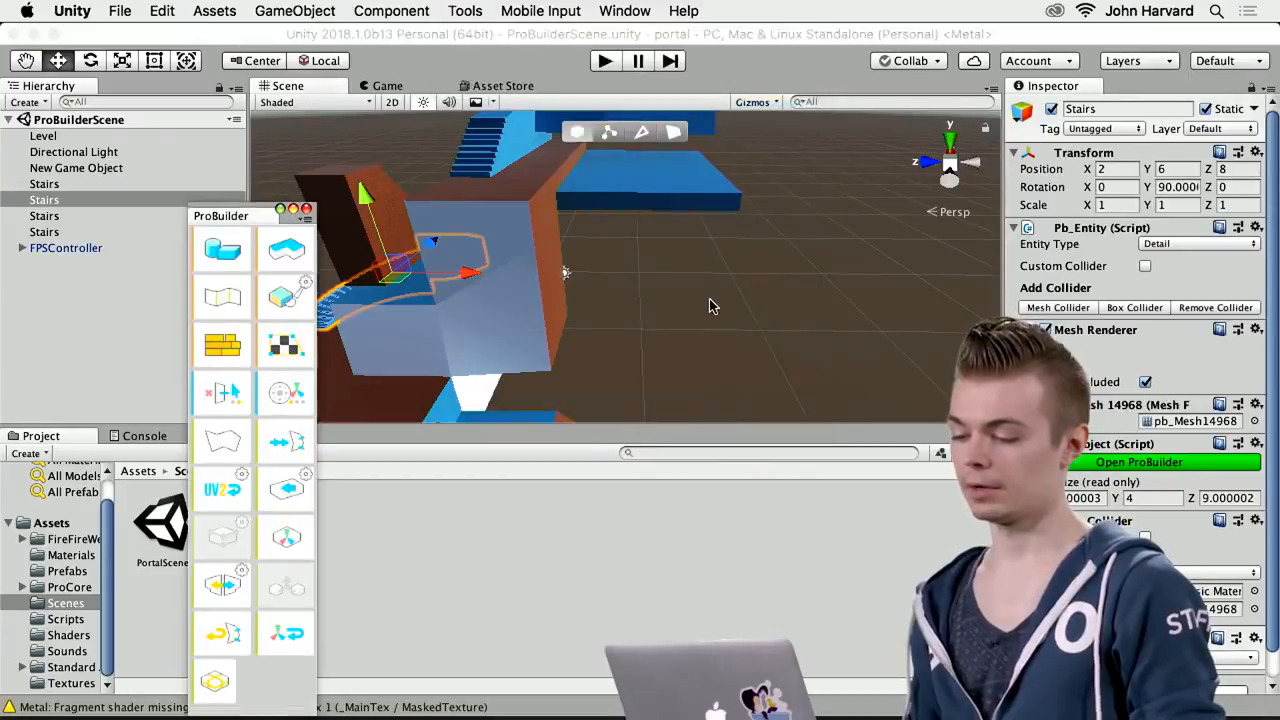
mouse_move(238, 214)
left_mouse_down()
mouse_move(214, 149)
mouse_move(233, 189)
left_mouse_up()
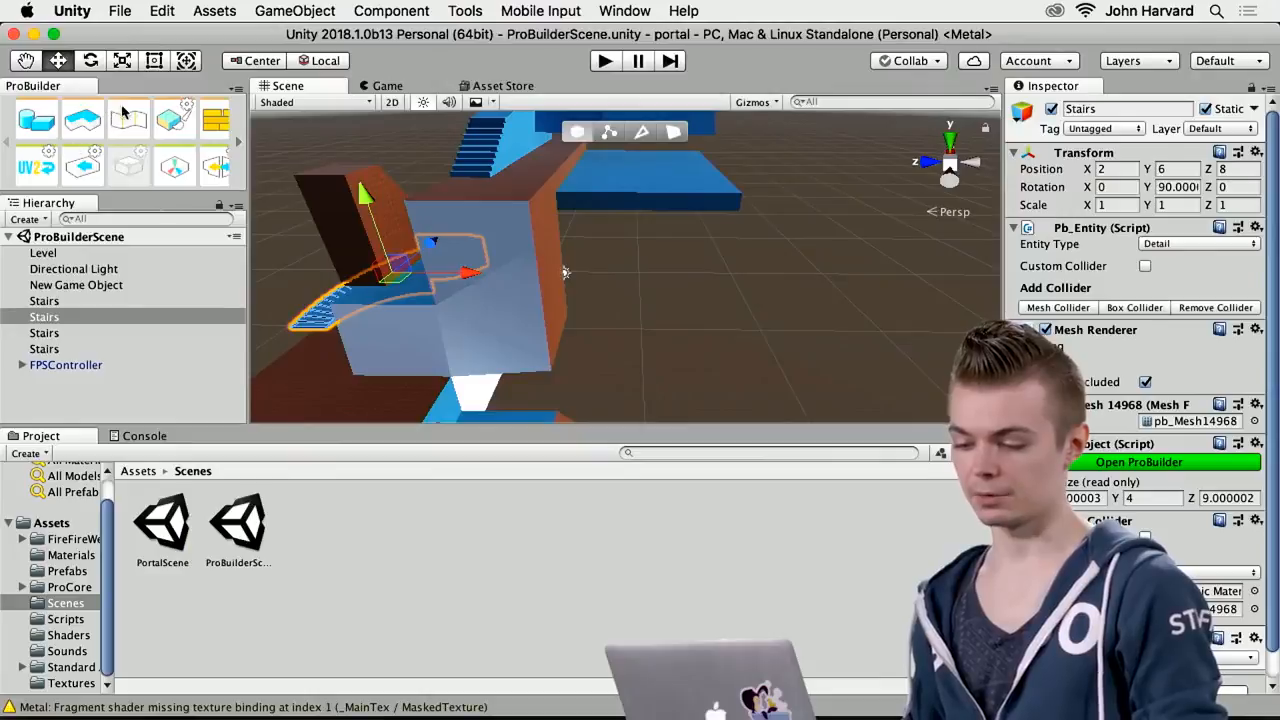
left_click(238, 143)
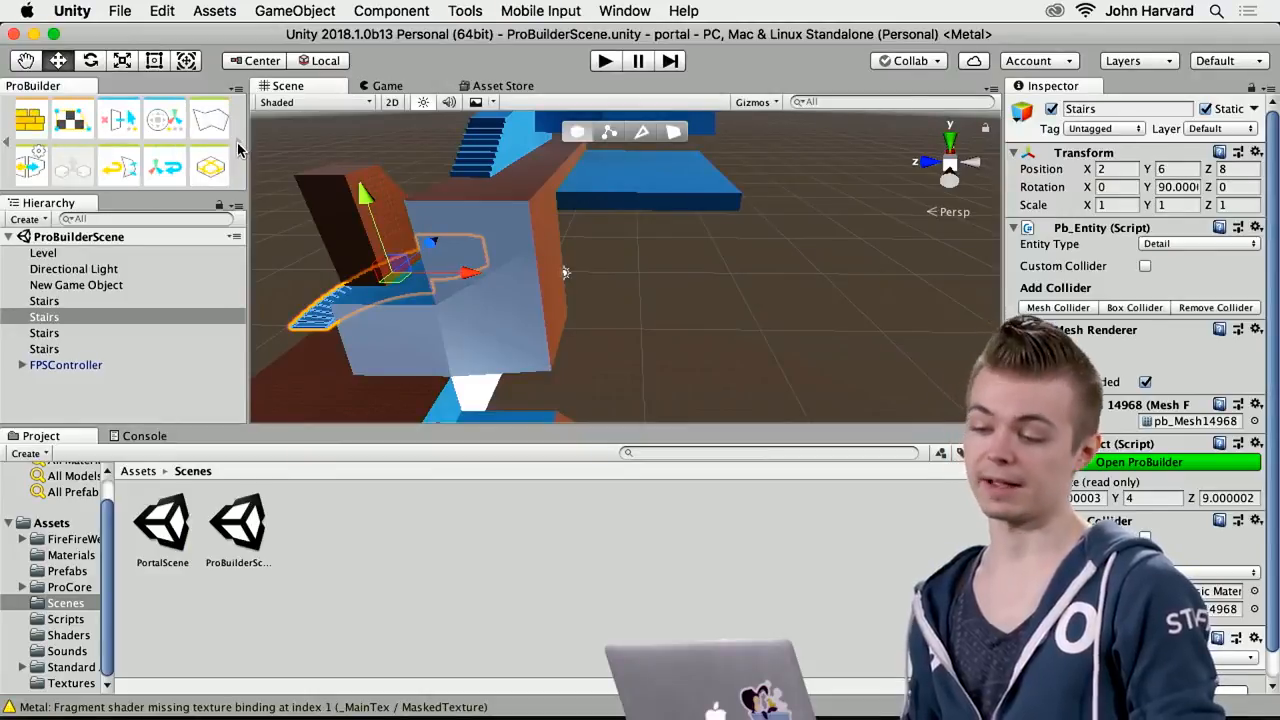
left_click(4, 143)
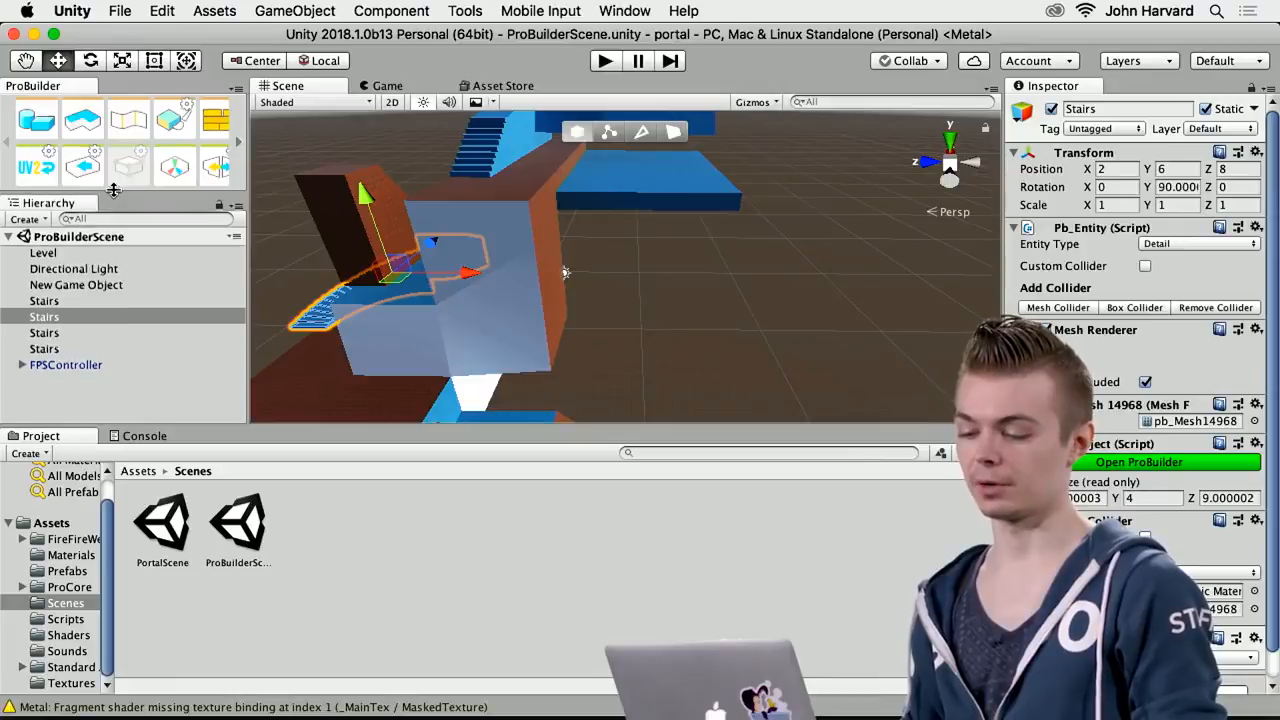
Open the ProBuilder Shape Tool, choose the Stair shape and set its preview to 9 steps
left_click_drag(112, 194, 114, 206)
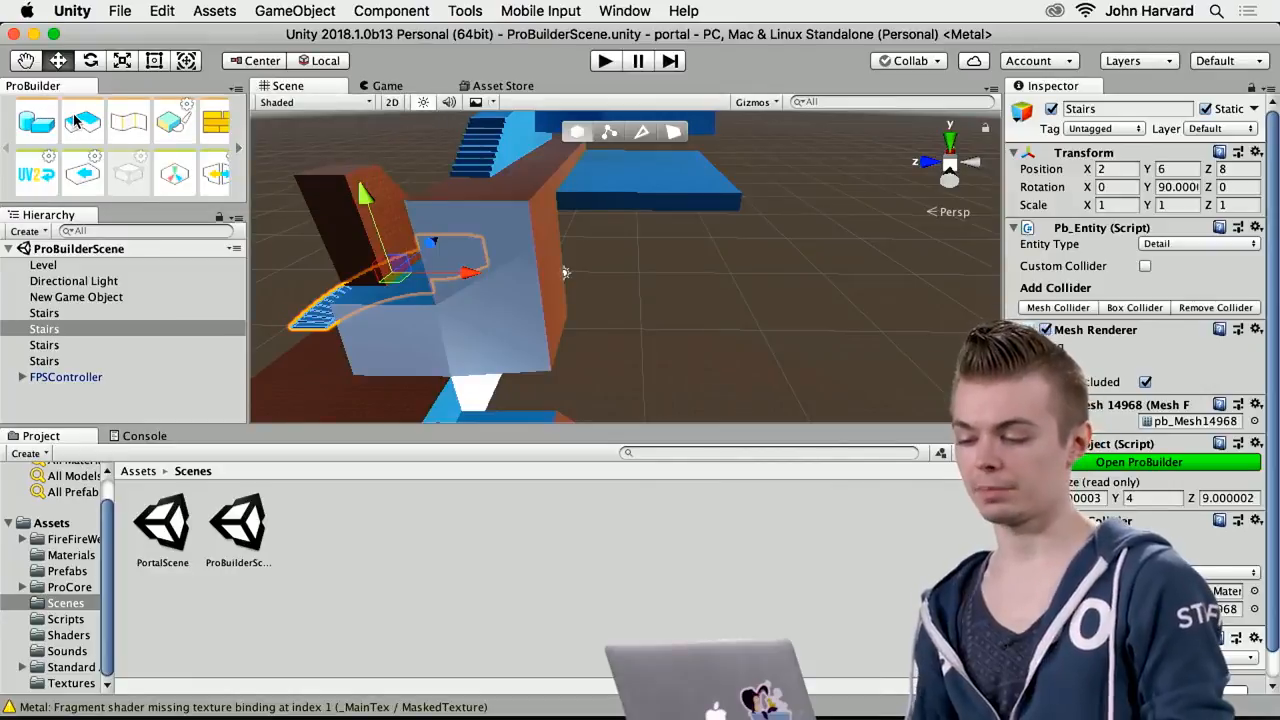
left_click(40, 124)
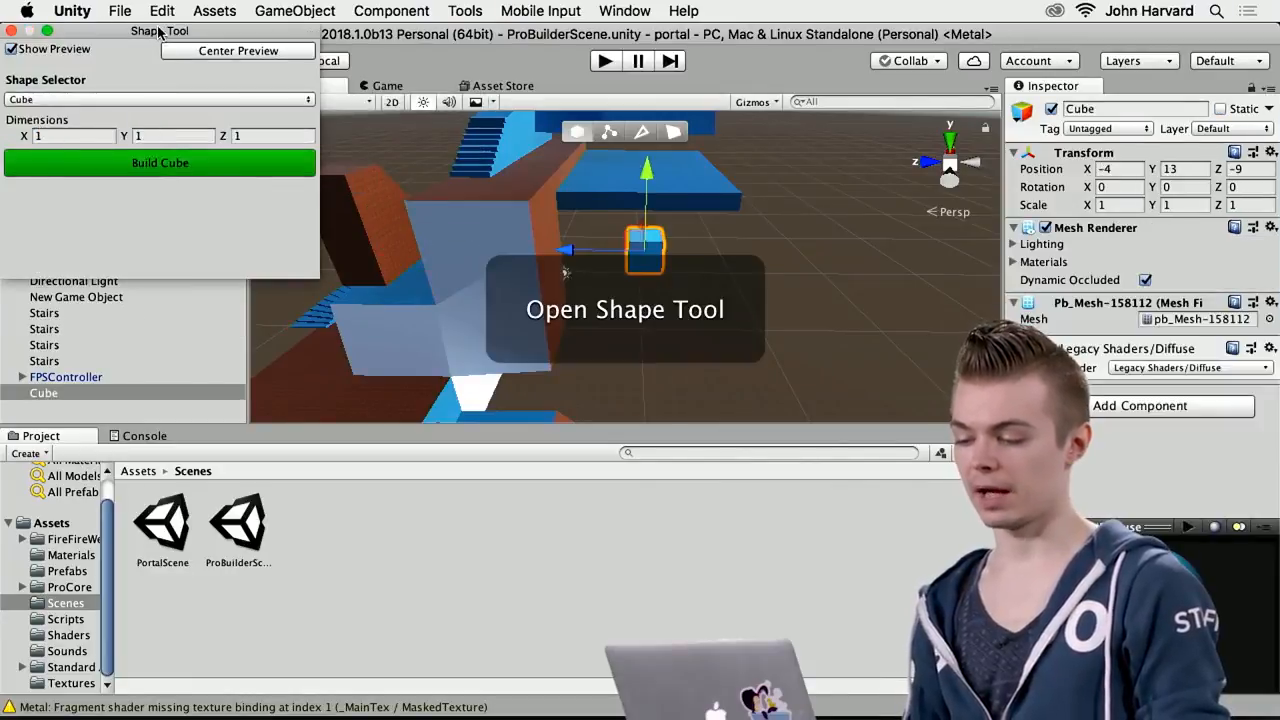
left_click_drag(158, 32, 311, 238)
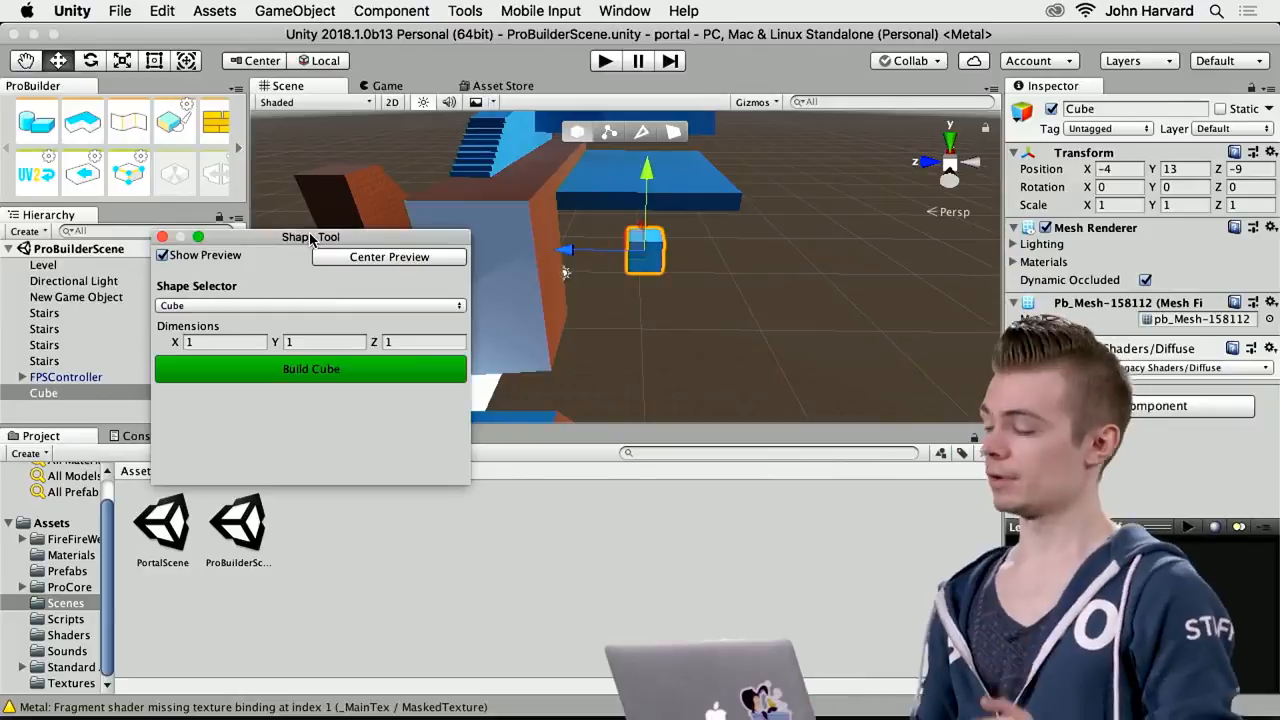
left_click(335, 306)
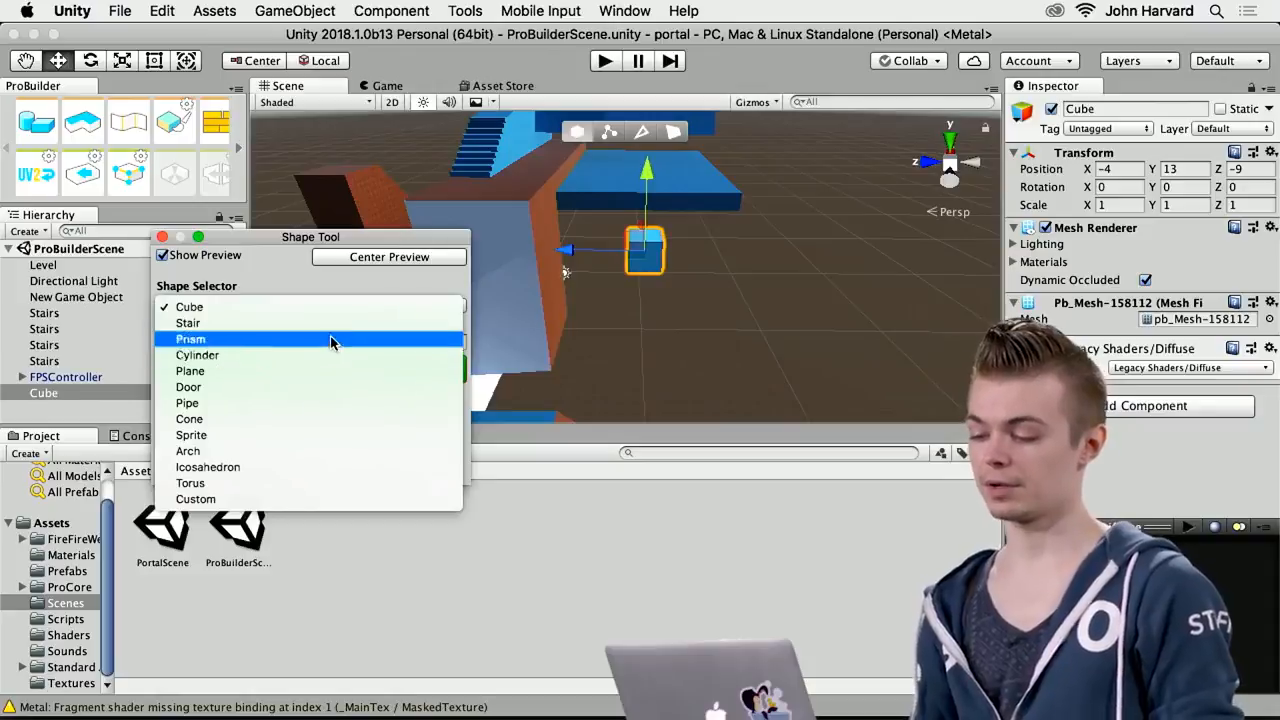
left_click(333, 323)
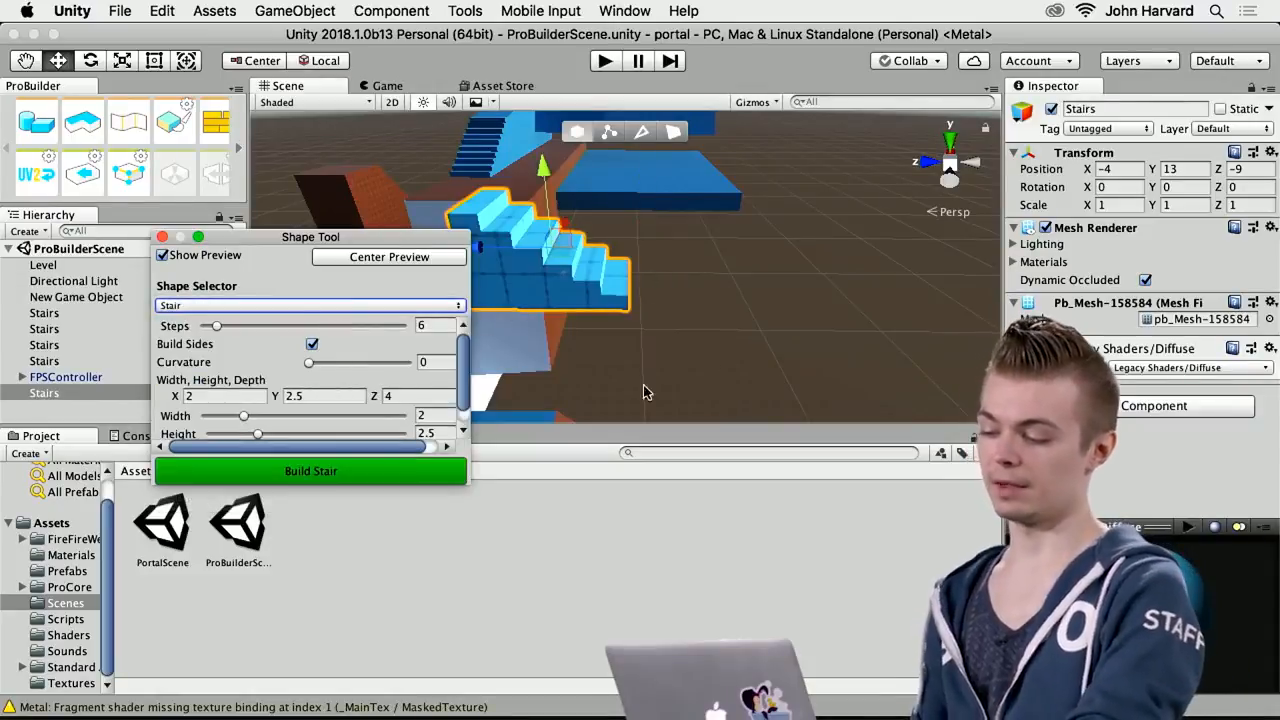
left_click_drag(705, 309, 557, 274, "alt")
left_click_drag(216, 330, 239, 336)
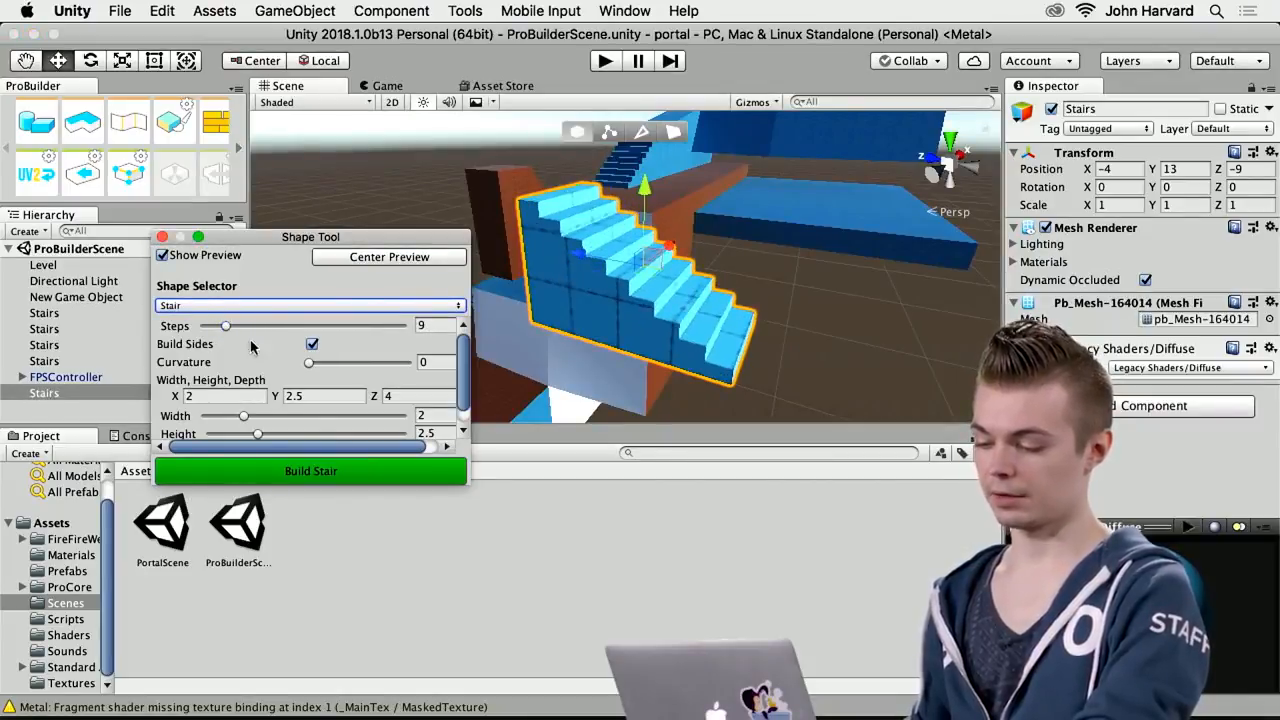
Build the staircase with curvature 80, width about 2.82, height about 3.52 and inner radius about 6.42, closing the Shape Tool
mouse_move(307, 369)
left_mouse_down()
mouse_move(391, 366)
mouse_move(331, 366)
left_mouse_up()
left_click_drag(264, 401, 390, 433)
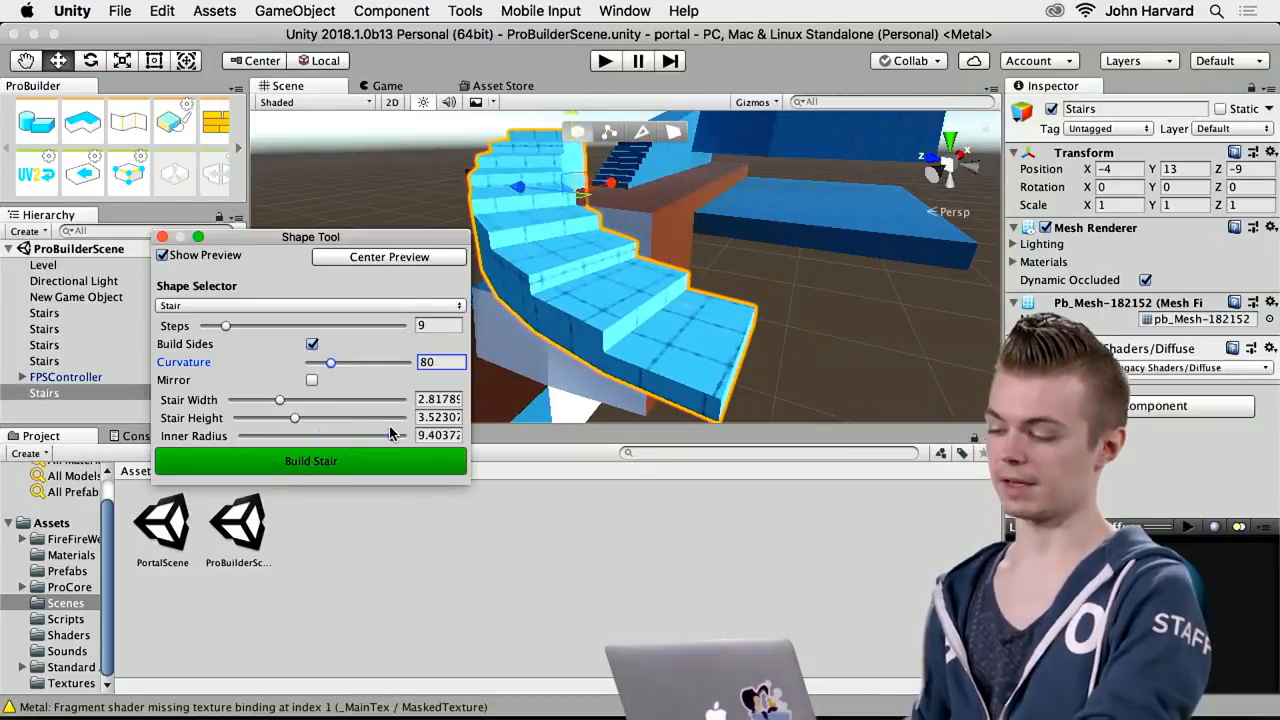
left_click_drag(390, 433, 344, 435)
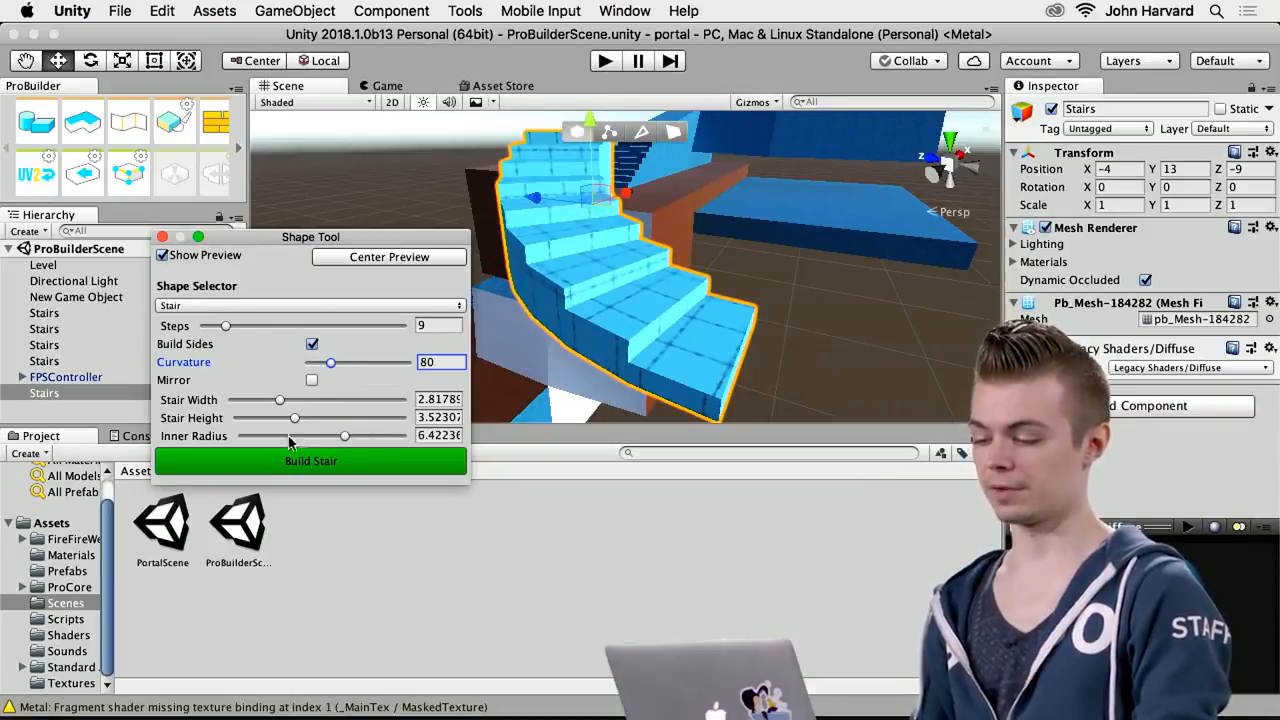
left_click(308, 461)
left_click_drag(770, 303, 532, 341, "alt")
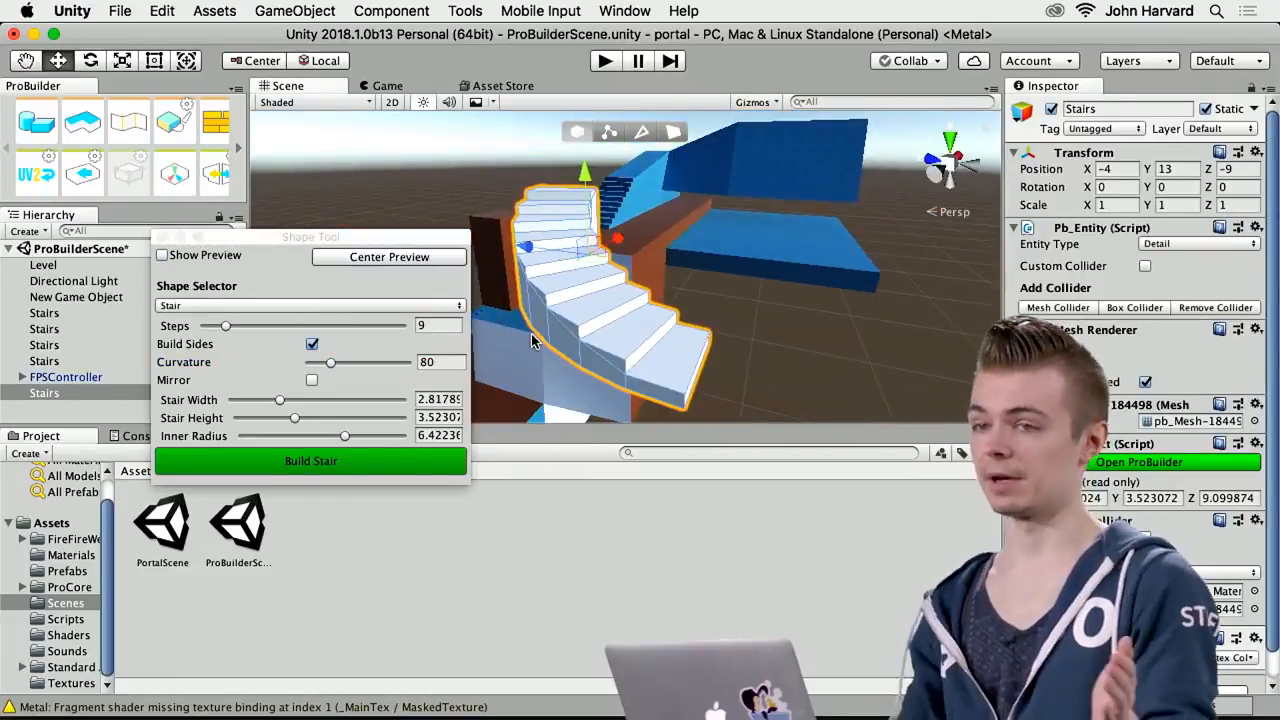
left_click(166, 236)
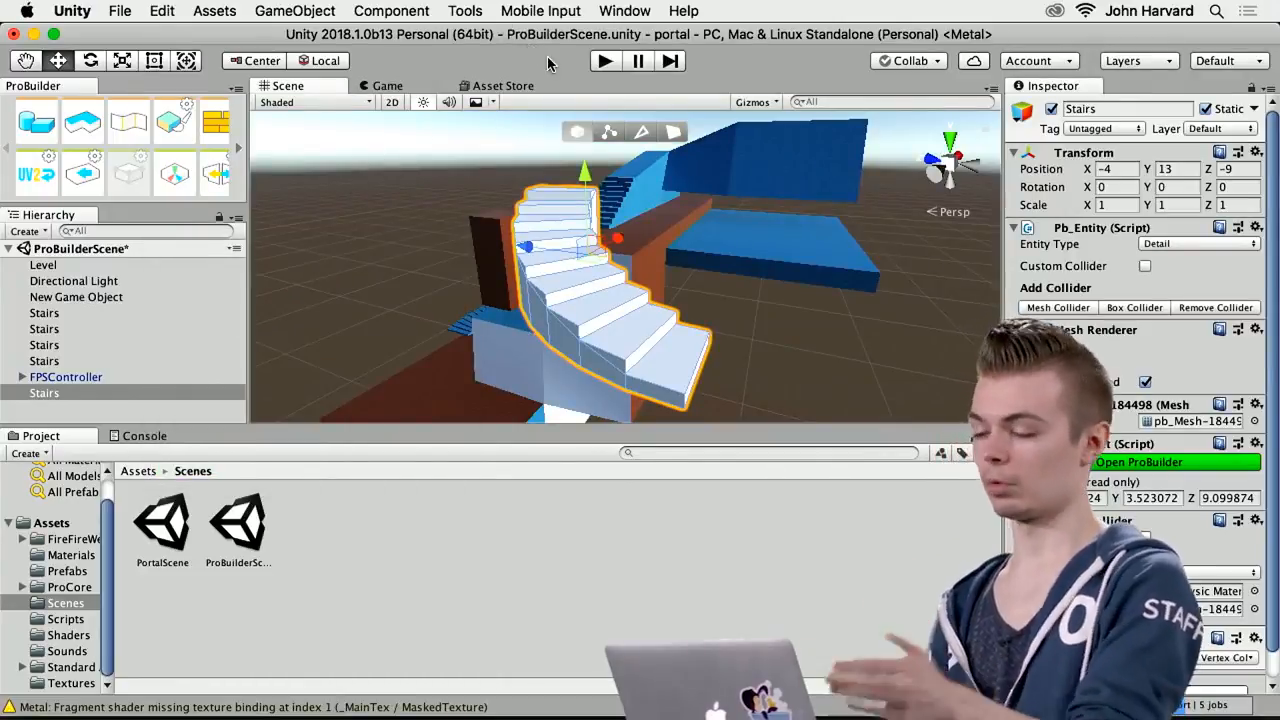
Open the ProGrids window to show its snapping grid in the scene
left_click(391, 10)
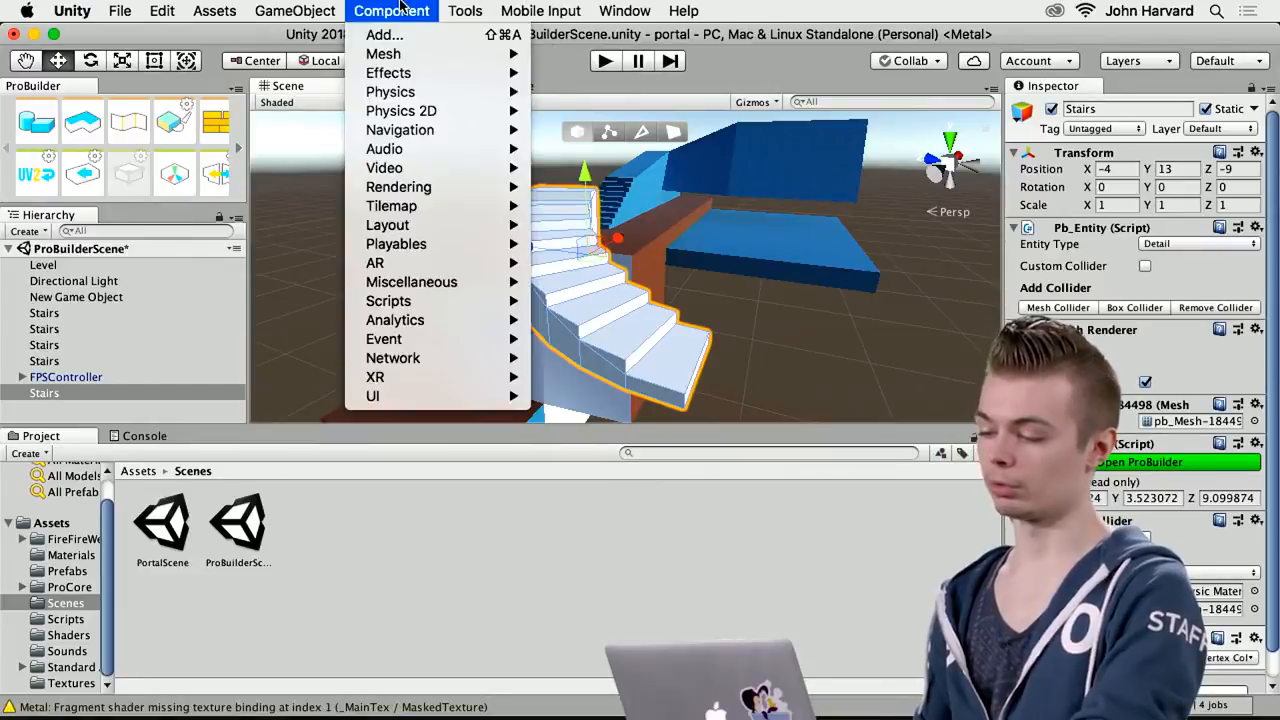
mouse_move(465, 10)
mouse_move(606, 63)
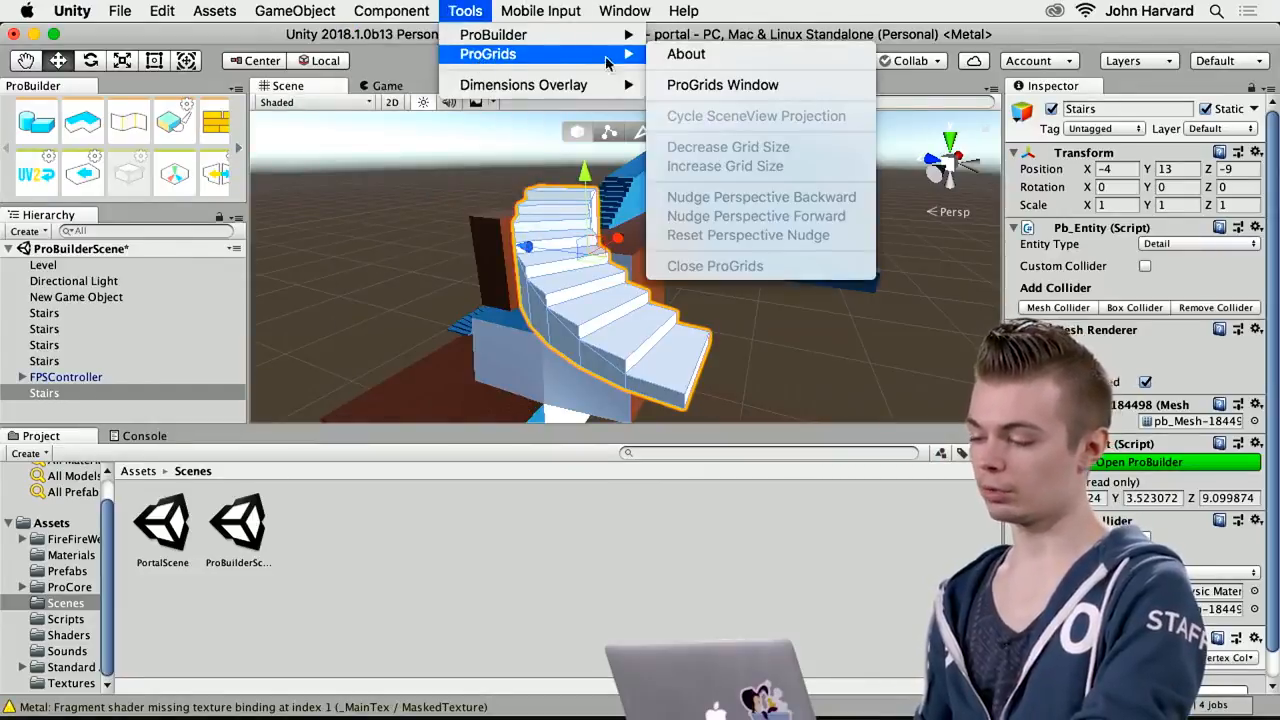
left_click(700, 85)
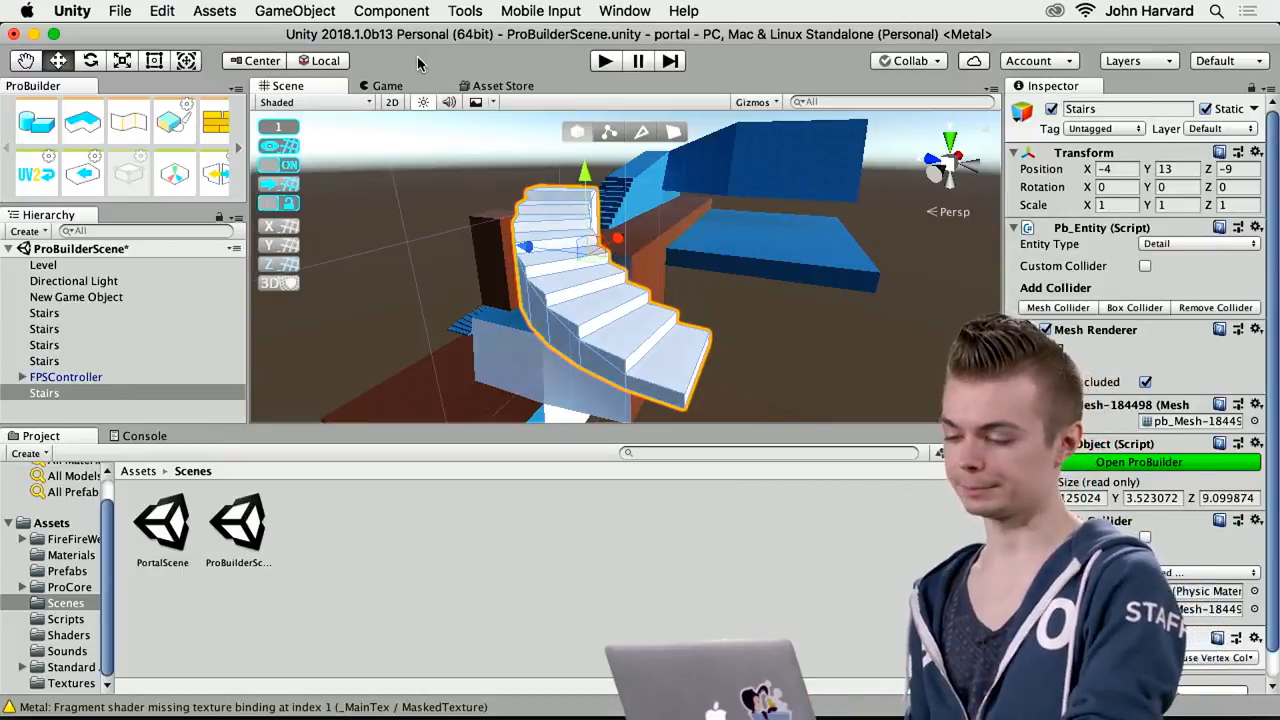
Move the new staircase along the grid to X -5, Y 14, and look over the ProGrids snap settings
left_click_drag(468, 245, 416, 308, "alt")
left_click_drag(509, 292, 398, 320, "alt")
left_click_drag(690, 190, 638, 193)
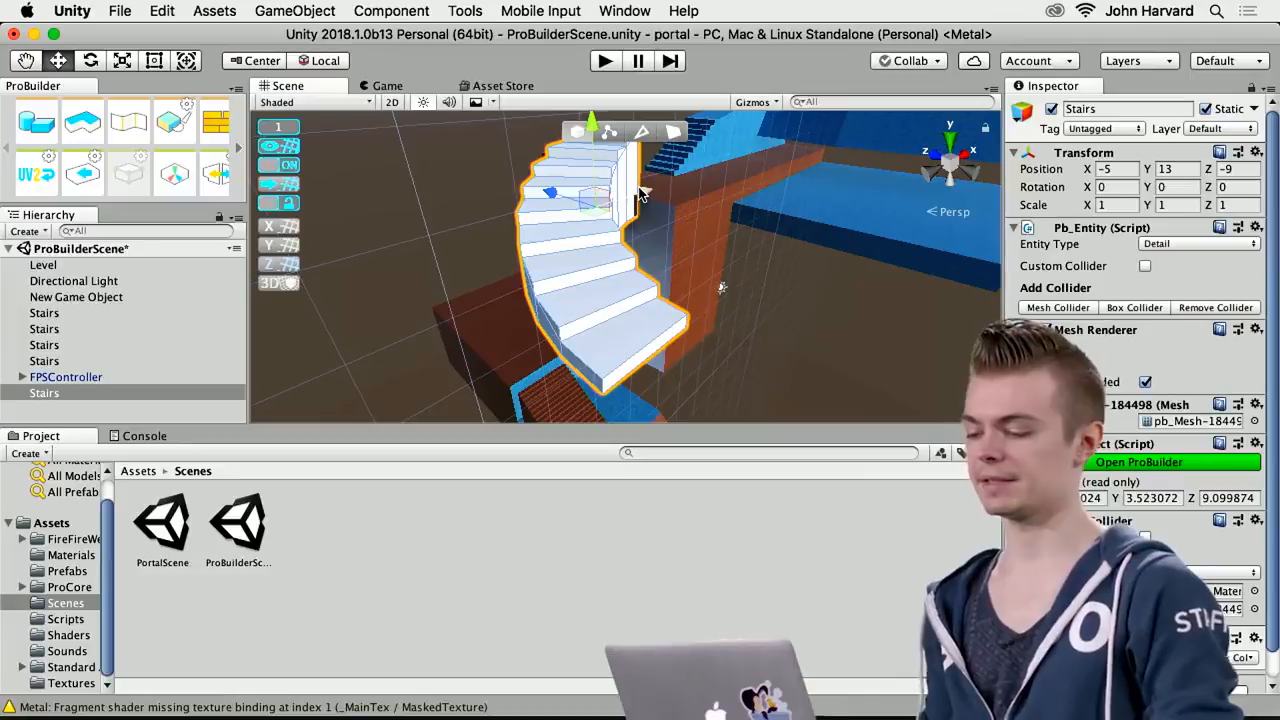
left_click_drag(717, 252, 637, 234, "alt")
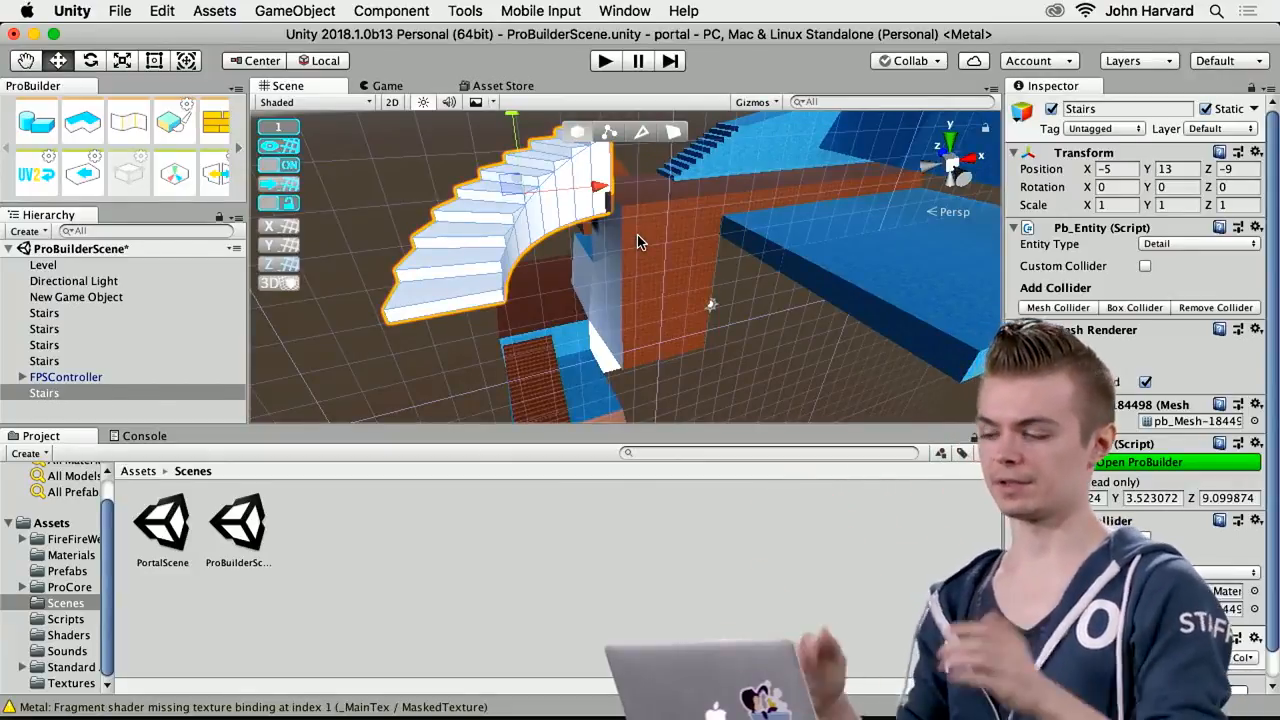
left_click_drag(546, 271, 690, 180, "alt")
left_click(279, 127)
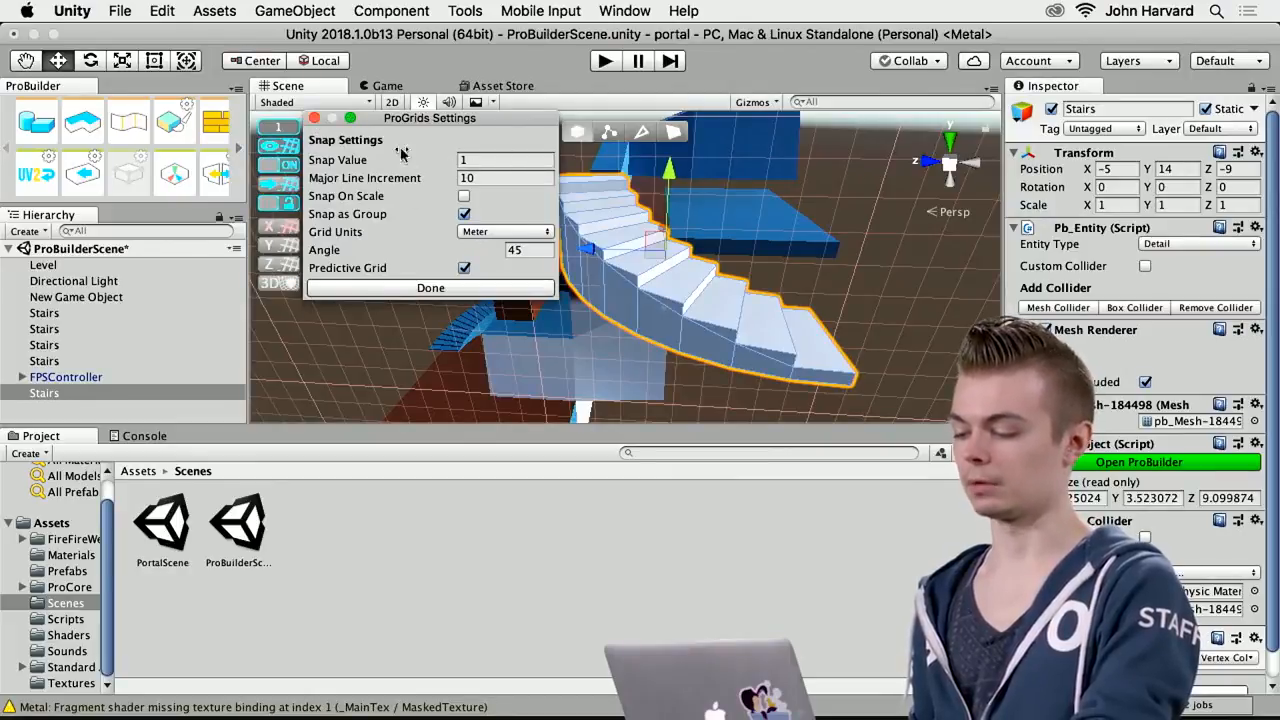
left_click(314, 118)
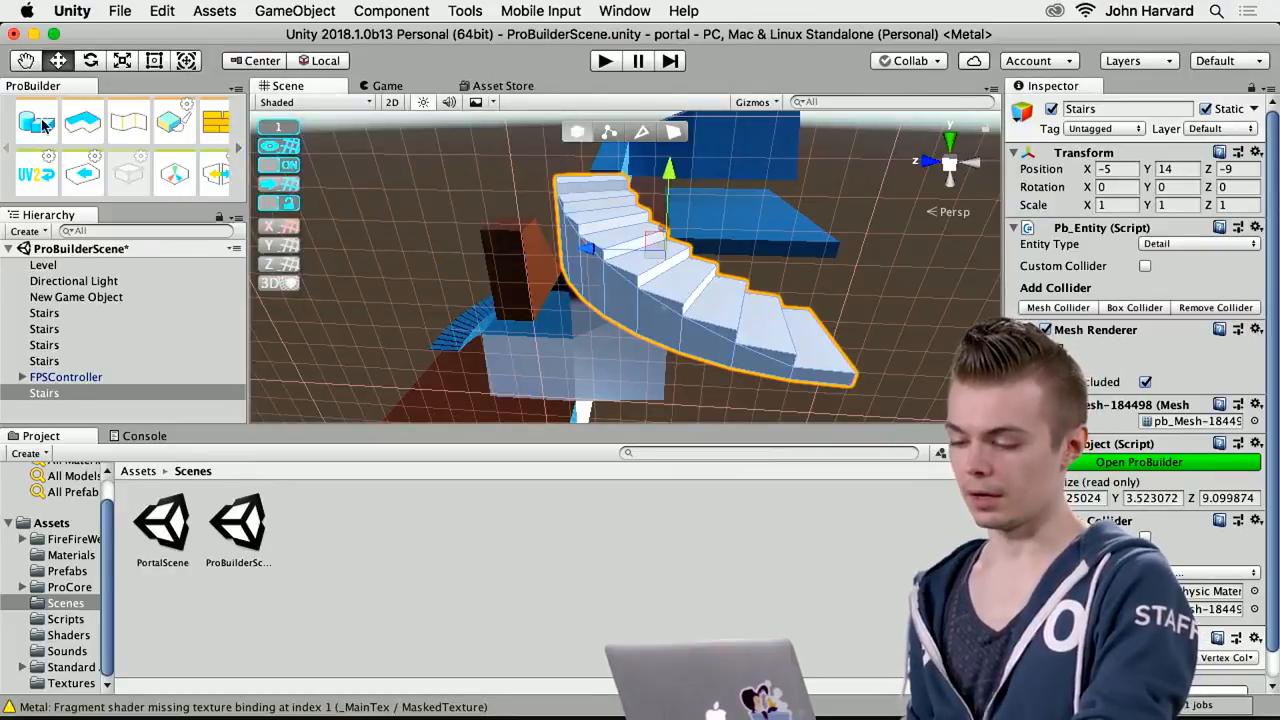
Build a 1 × 1 × 1 ProBuilder cube near the blue platform and close the Shape Tool
right_click_drag(405, 267, 238, 232)
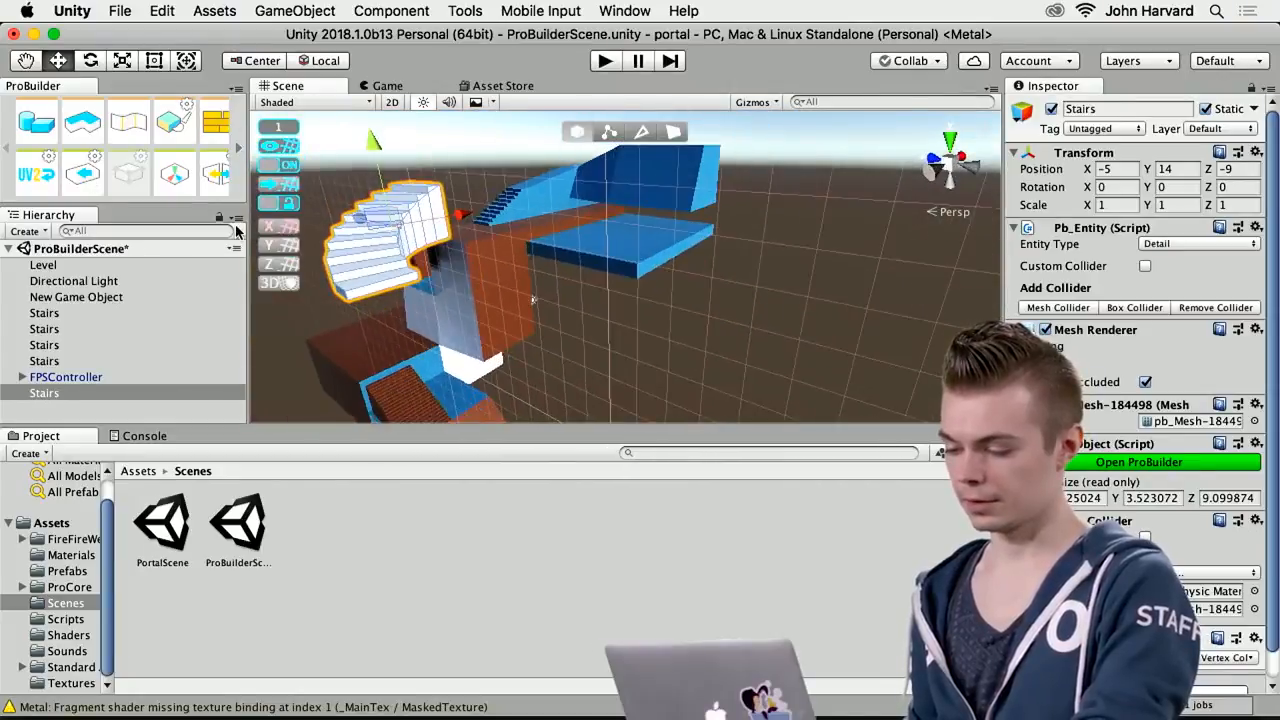
left_click(50, 130)
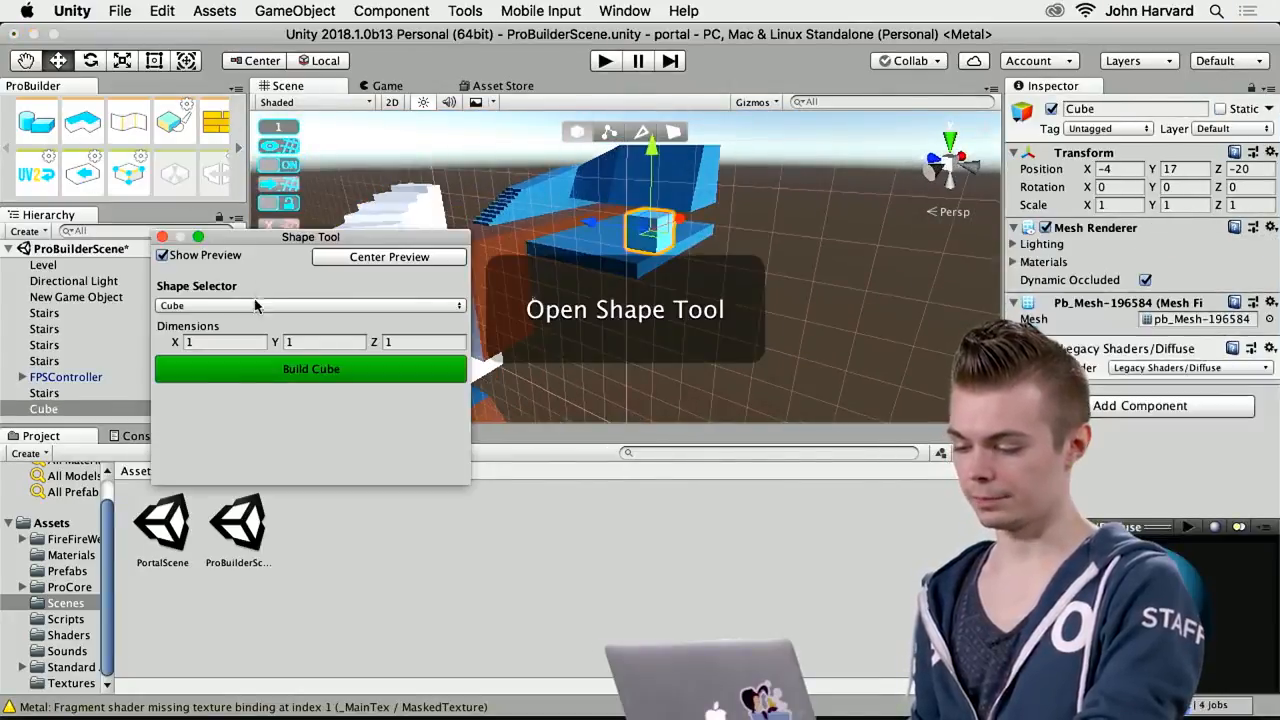
left_click(320, 370)
left_click(161, 237)
right_click_drag(669, 277, 726, 223)
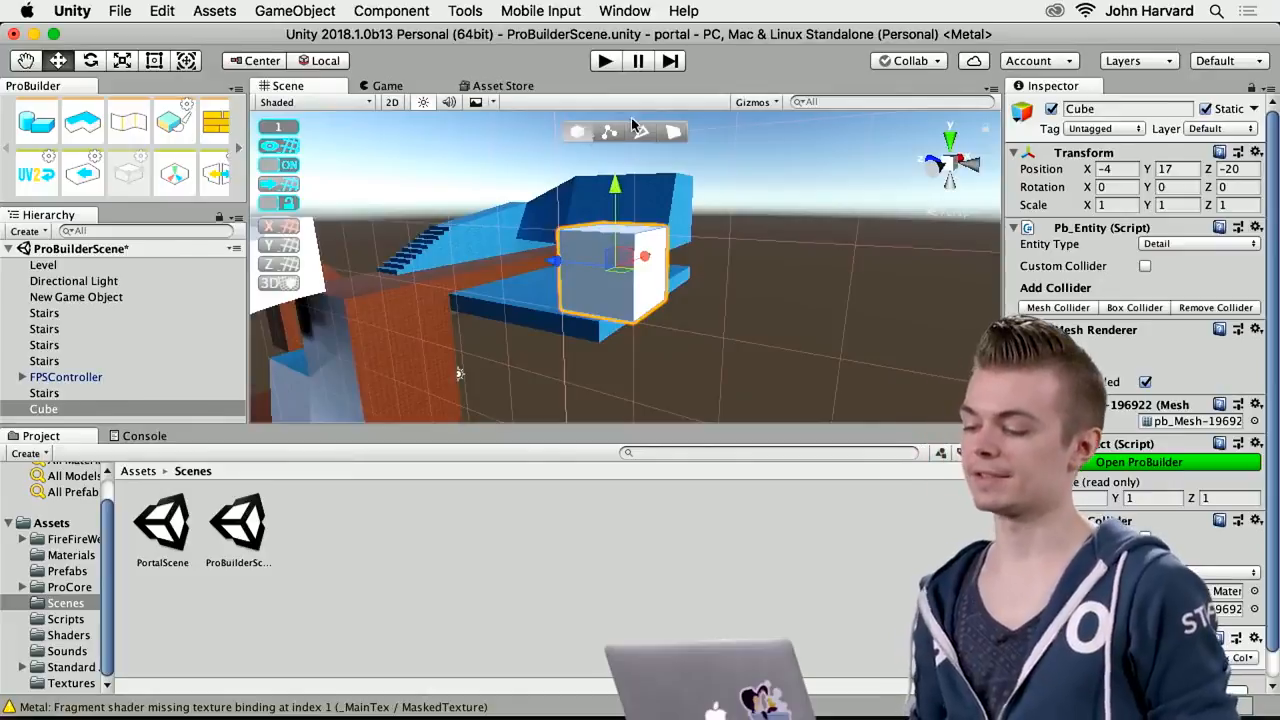
Switch the cube to vertex editing, select two of its upper vertices on the same side and try to lower them
left_click(607, 134)
left_click(642, 134)
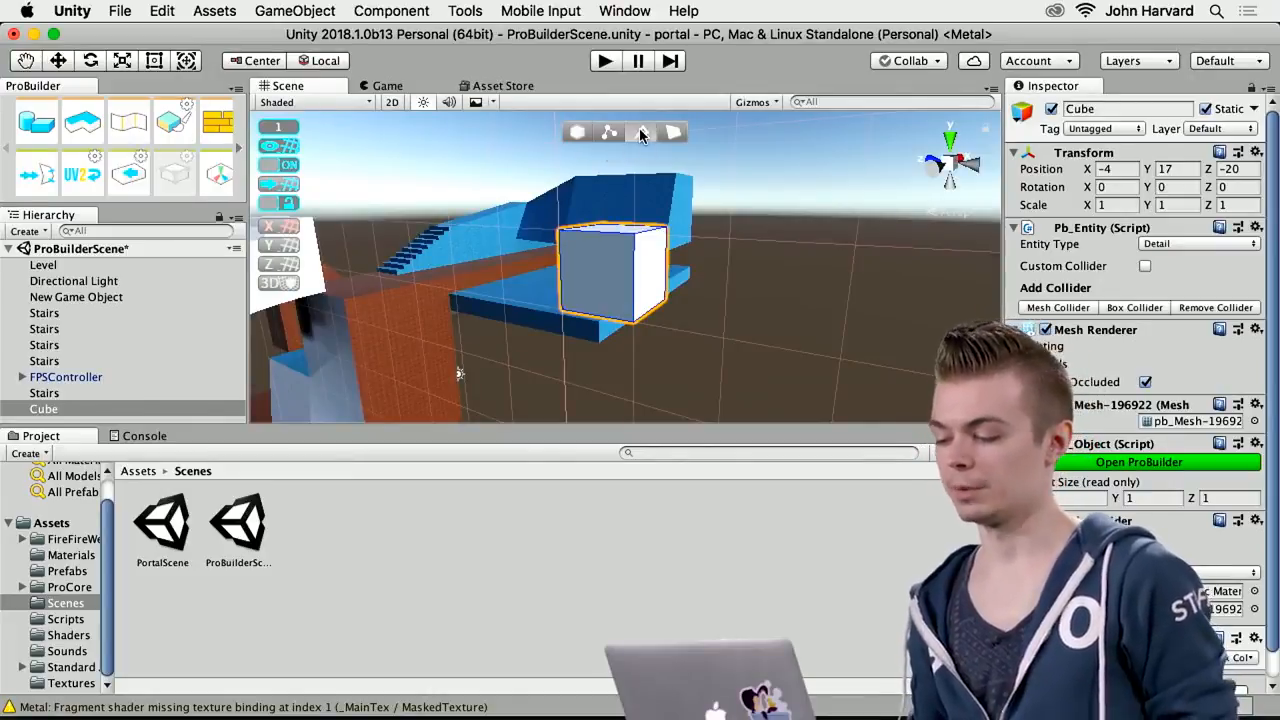
left_click(611, 136)
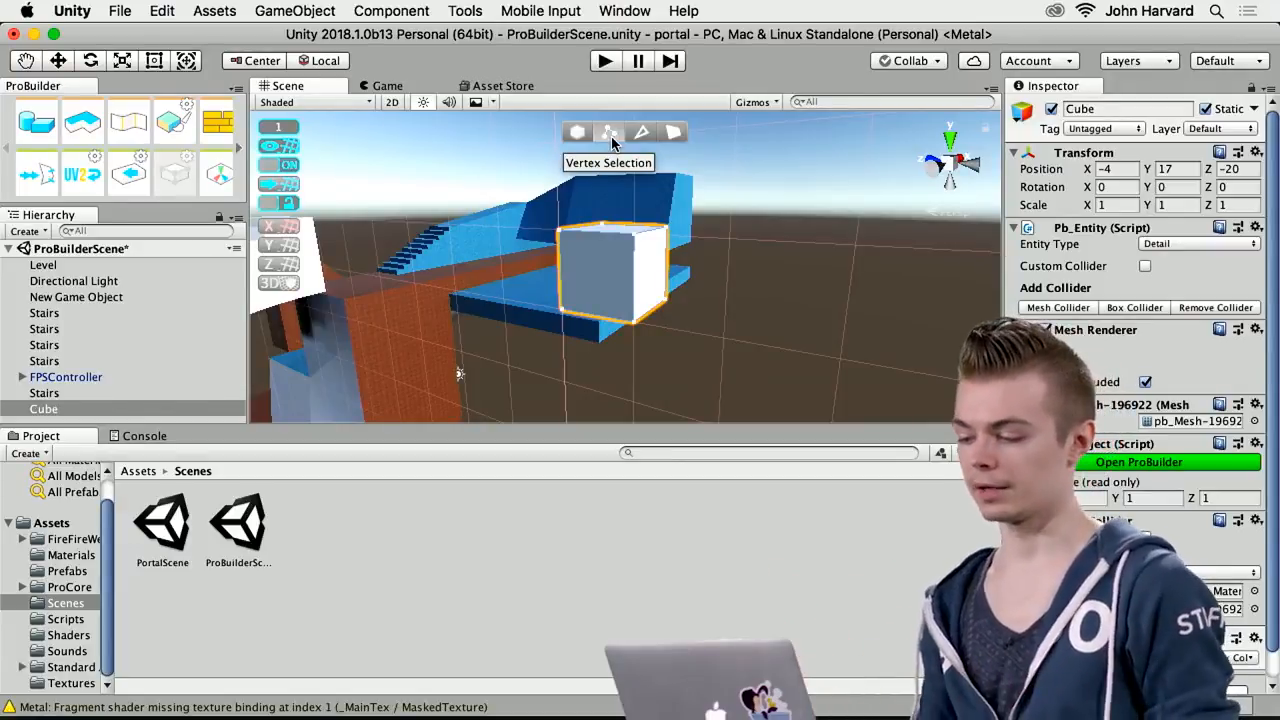
left_click(558, 228)
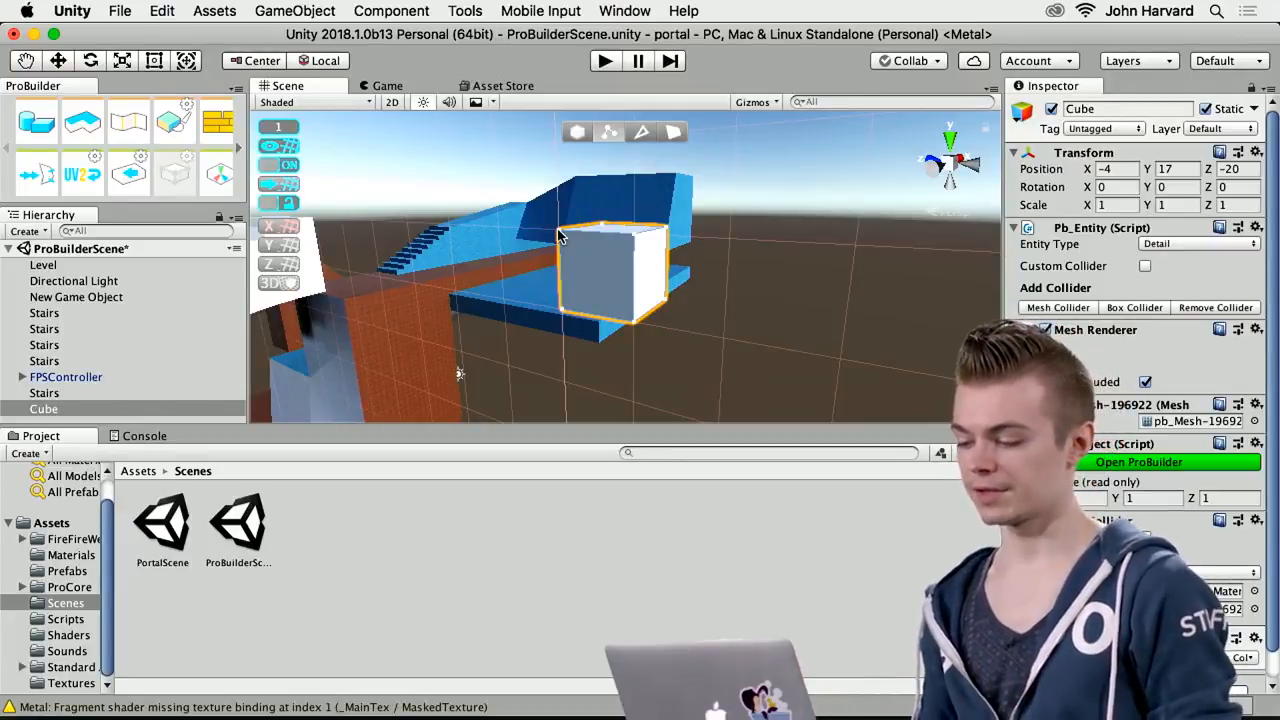
left_click(636, 239, "shift")
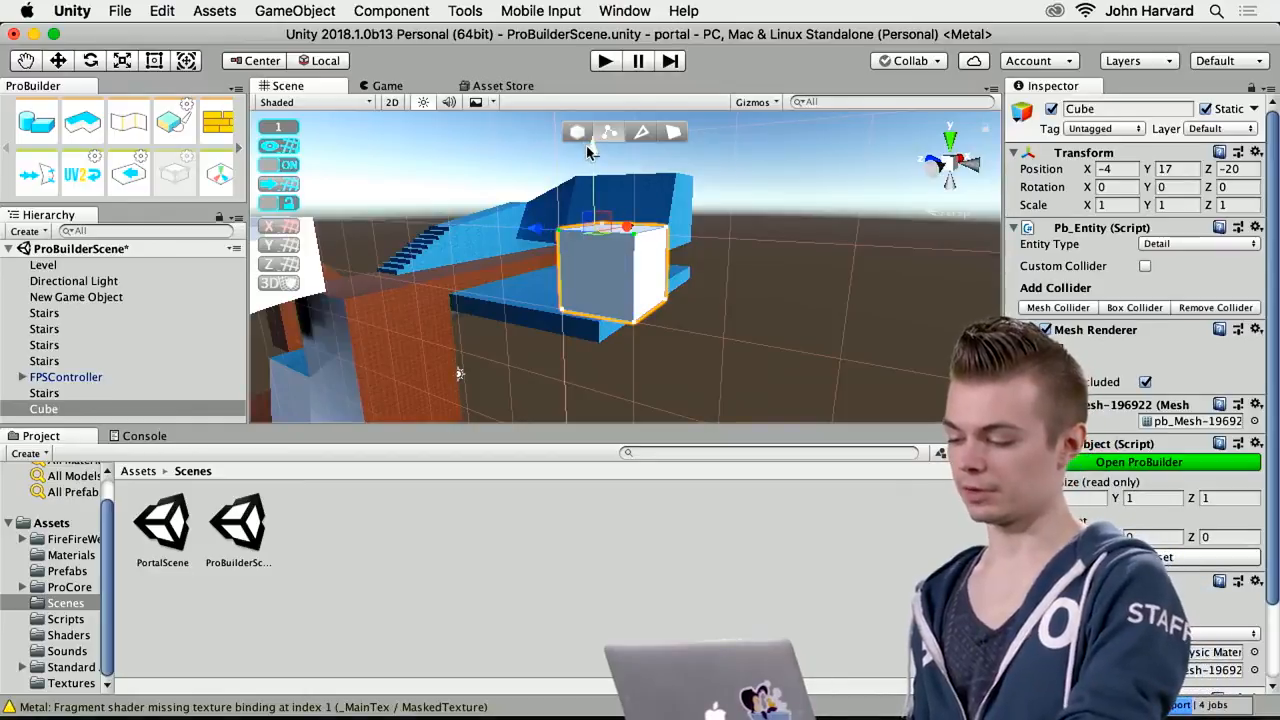
left_click_drag(594, 151, 612, 192)
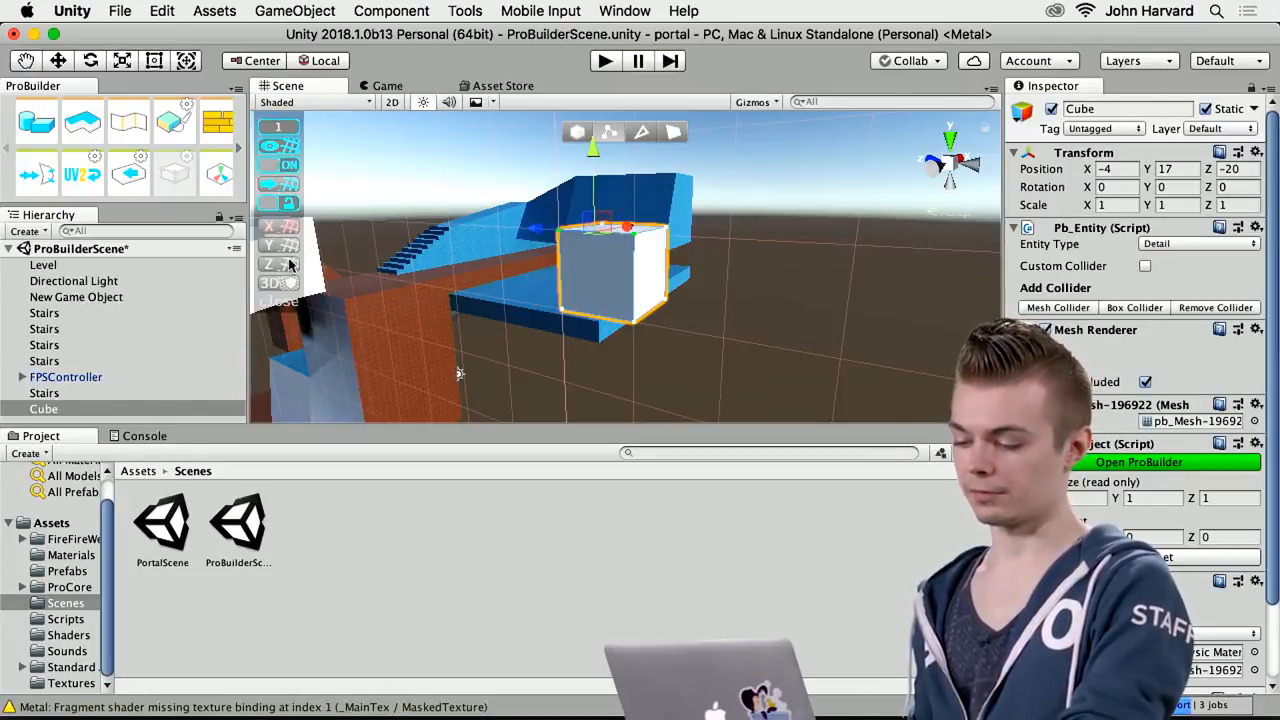
Turn off grid snapping and lower the two selected vertices so the cube's top slopes, undoing the excess move
left_click(285, 166)
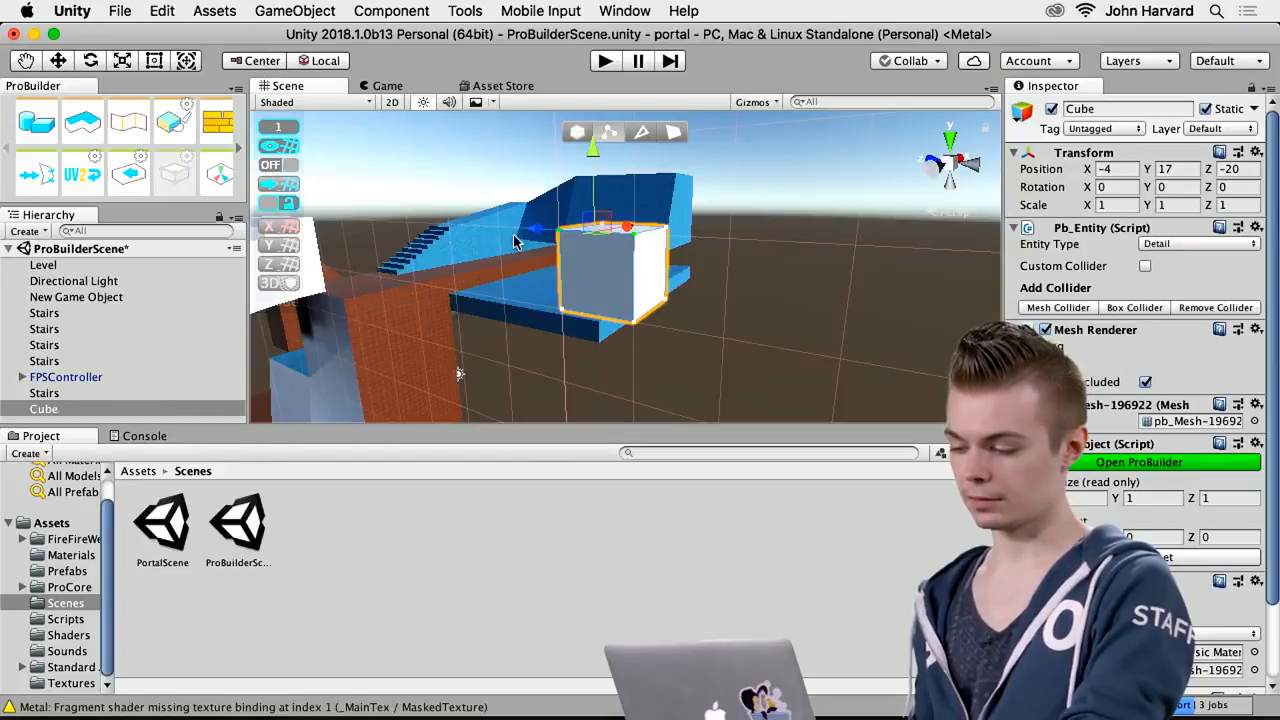
mouse_move(598, 183)
left_mouse_down()
mouse_move(604, 200)
mouse_move(610, 174)
mouse_move(612, 186)
left_mouse_up()
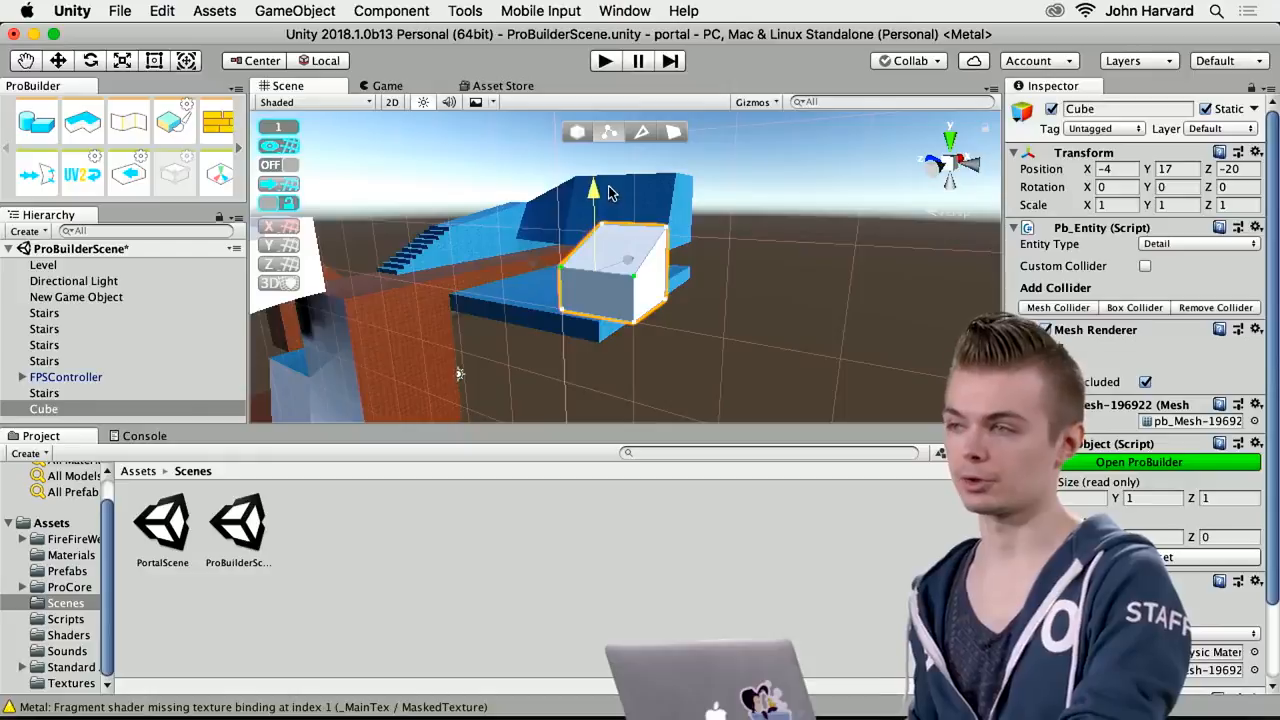
mouse_move(535, 248)
left_mouse_down()
mouse_move(472, 246)
mouse_move(555, 252)
mouse_move(472, 251)
mouse_move(530, 252)
left_mouse_up()
key("super+z")
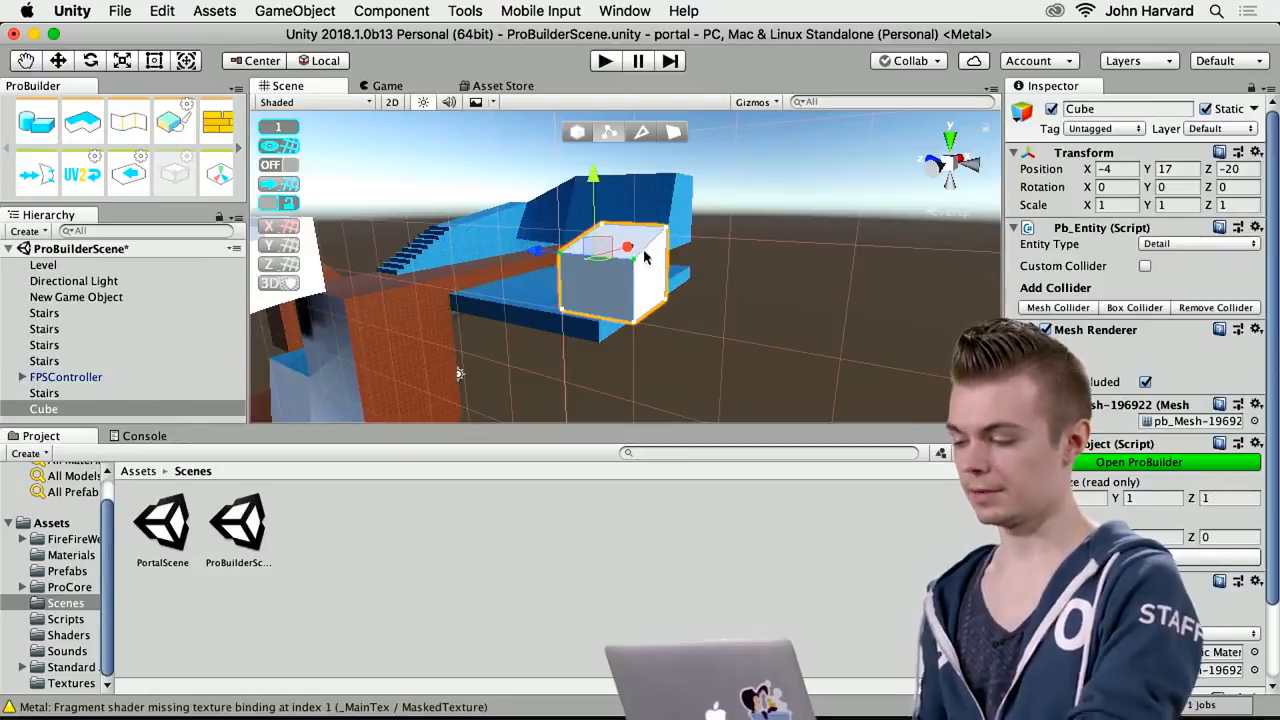
Switch to face editing and extrude the cube's side face along Z to lengthen the block to about 1.96
left_click(671, 132)
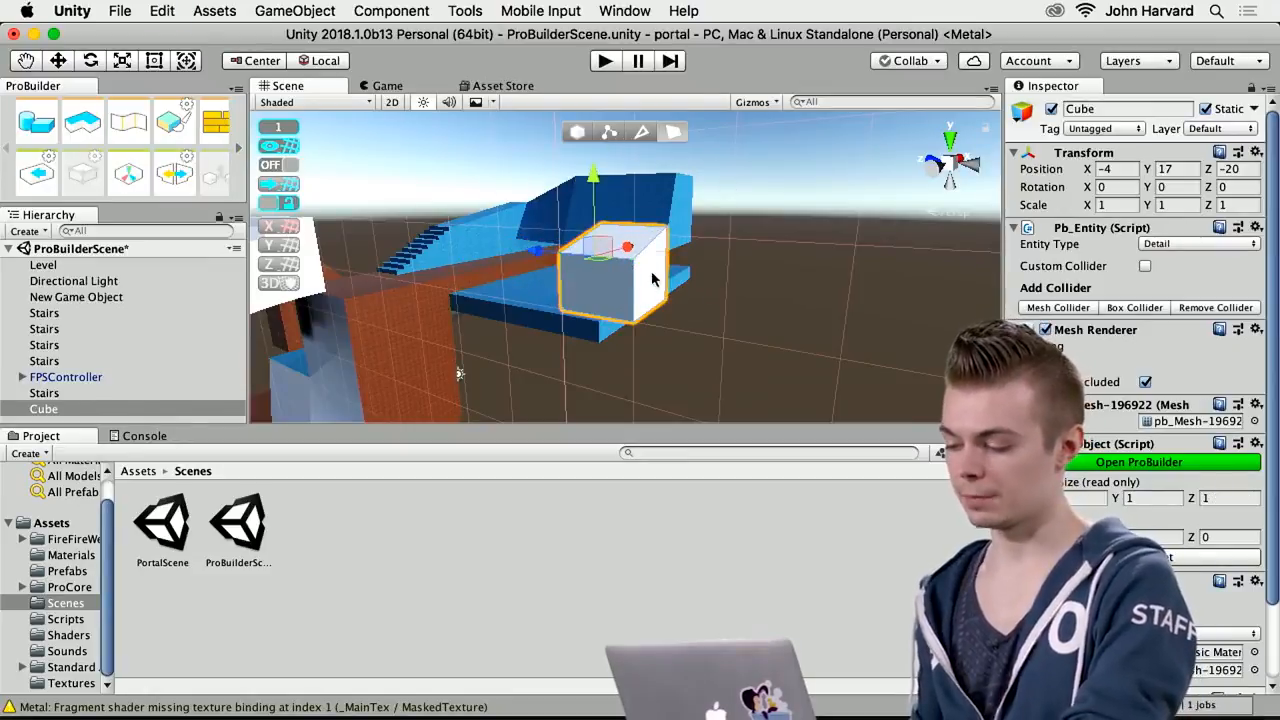
left_click(652, 279)
left_click_drag(590, 270, 645, 291, "shift")
Select the block's two top faces and extrude them upward to a total height of about 1.76
left_click(686, 243)
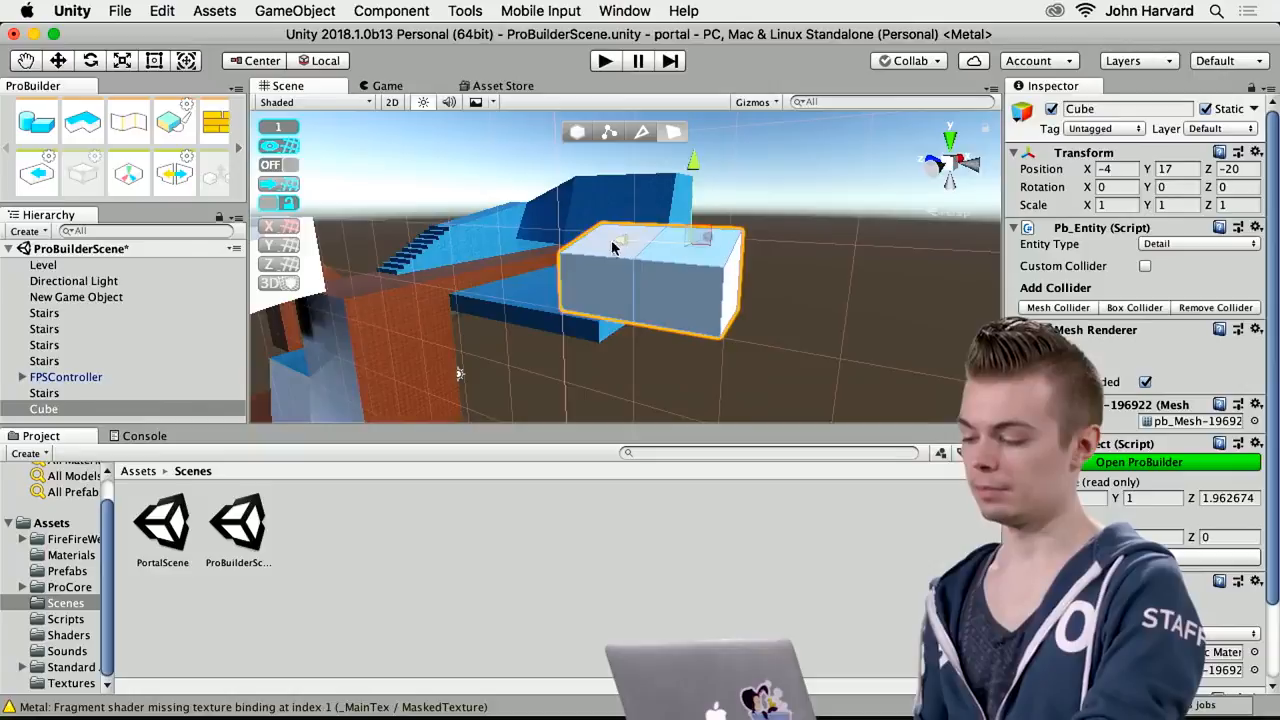
left_click_drag(610, 250, 688, 329, "alt")
right_click_drag(687, 284, 826, 214)
key("w")
key("a")
key("s")
key("super+e")
left_click_drag(671, 188, 678, 128)
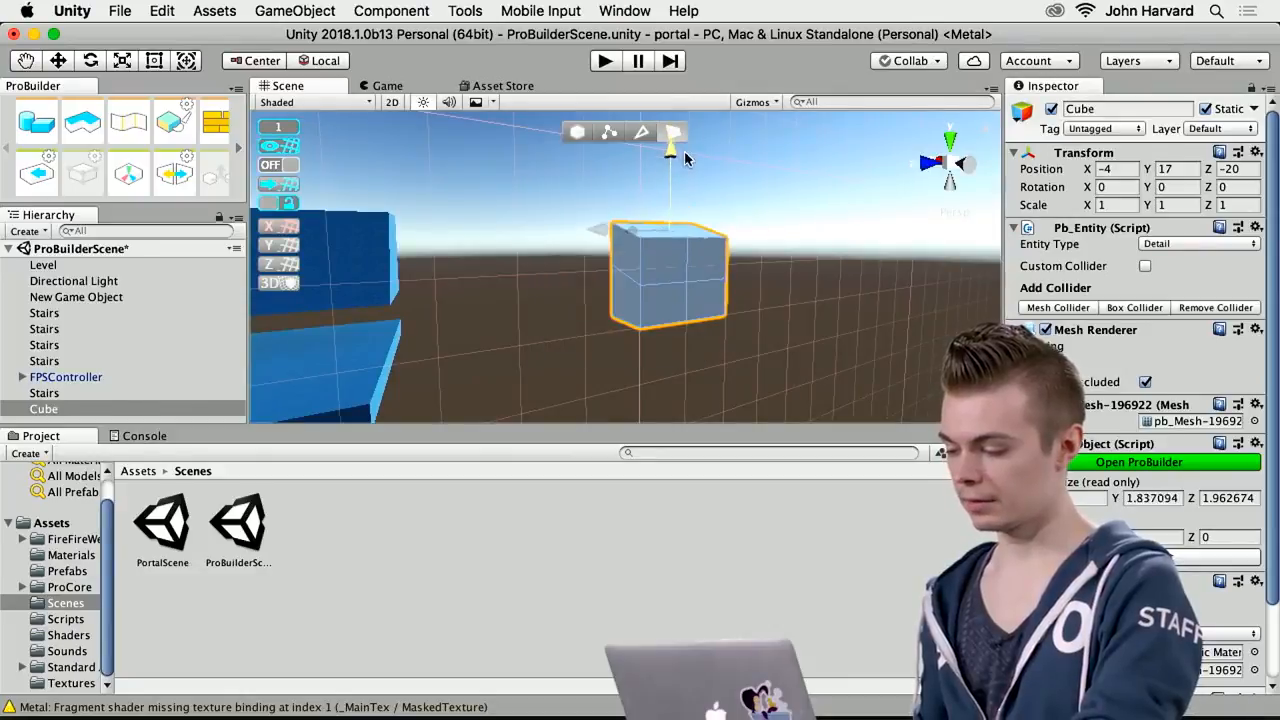
Select both upper faces on the block's side and extrude them along X into a long arm
left_click(707, 271)
left_click_drag(645, 260, 728, 304, "shift")
mouse_move(703, 329)
right_mouse_down()
mouse_move(859, 344)
mouse_move(806, 317)
mouse_move(849, 340)
mouse_move(874, 314)
mouse_move(717, 314)
mouse_move(723, 362)
mouse_move(777, 289)
mouse_move(849, 314)
mouse_move(710, 328)
right_mouse_up()
left_click_drag(555, 307, 700, 320, "shift")
right_click_drag(851, 323, 620, 338)
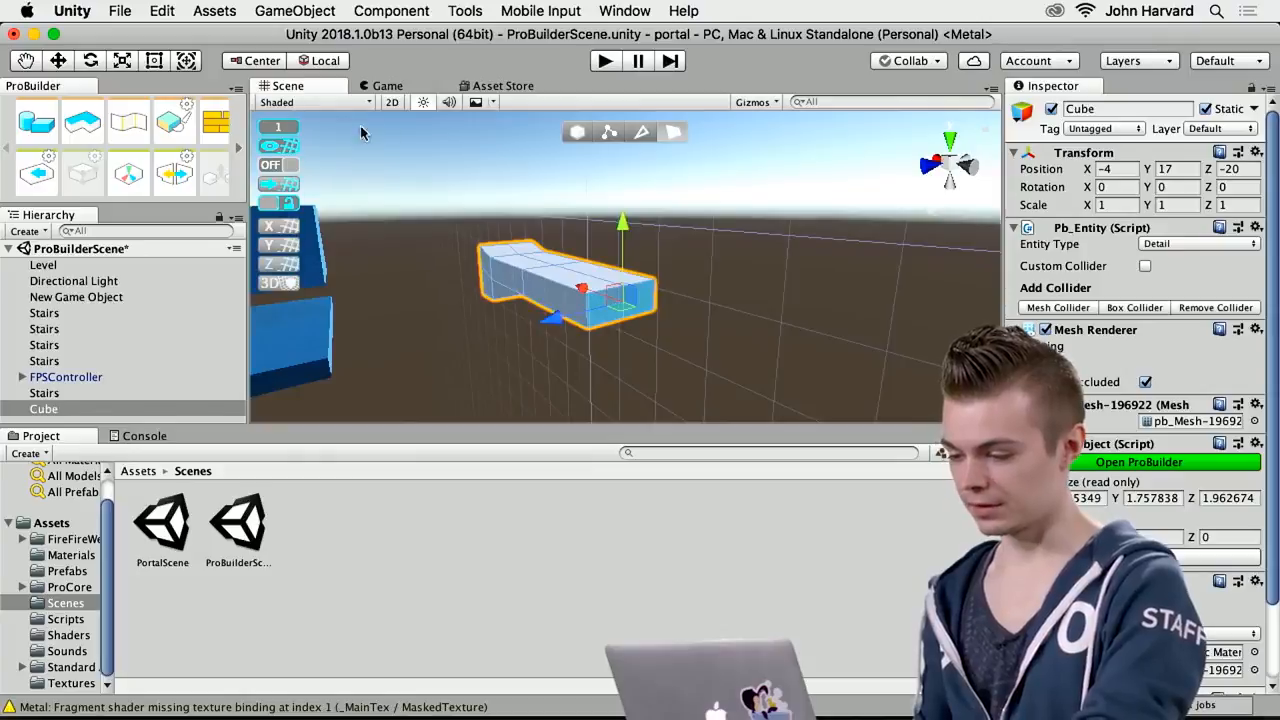
Scale the arm's end faces along Z to a width of about 3.92 and extrude them further along X
left_click(122, 61)
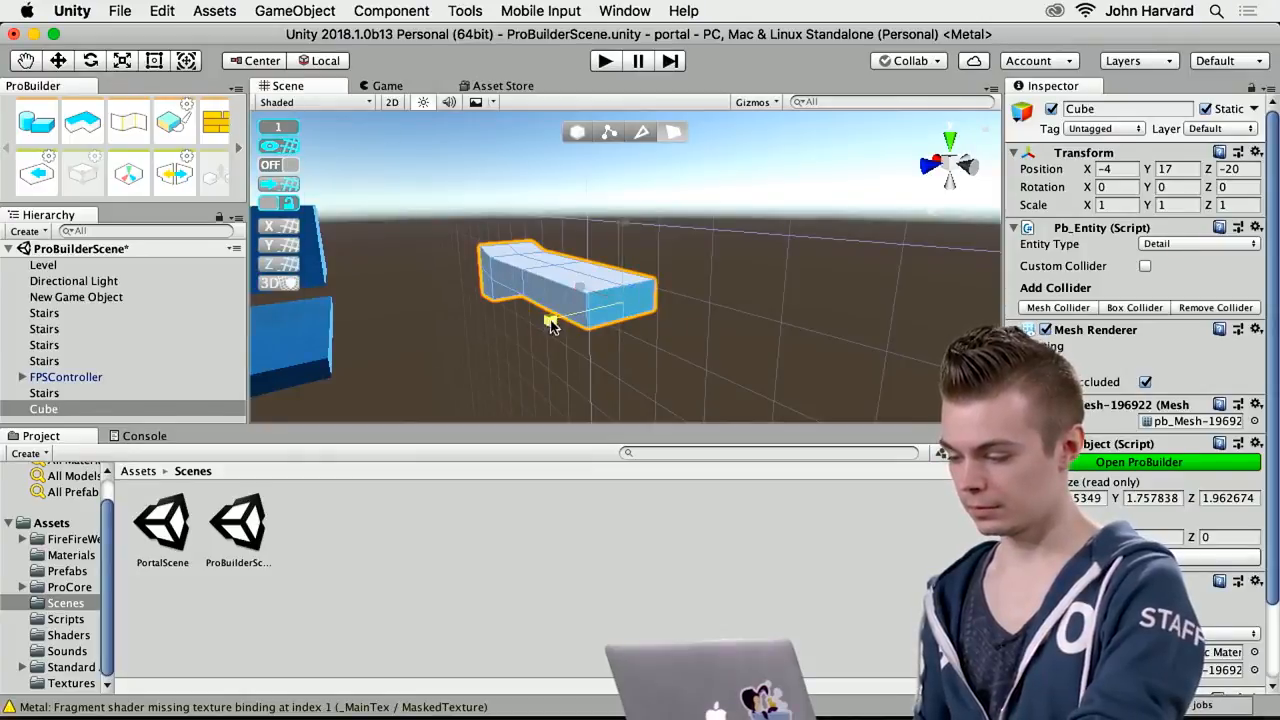
mouse_move(516, 337)
left_mouse_down()
mouse_move(480, 349)
mouse_move(502, 343)
left_mouse_up()
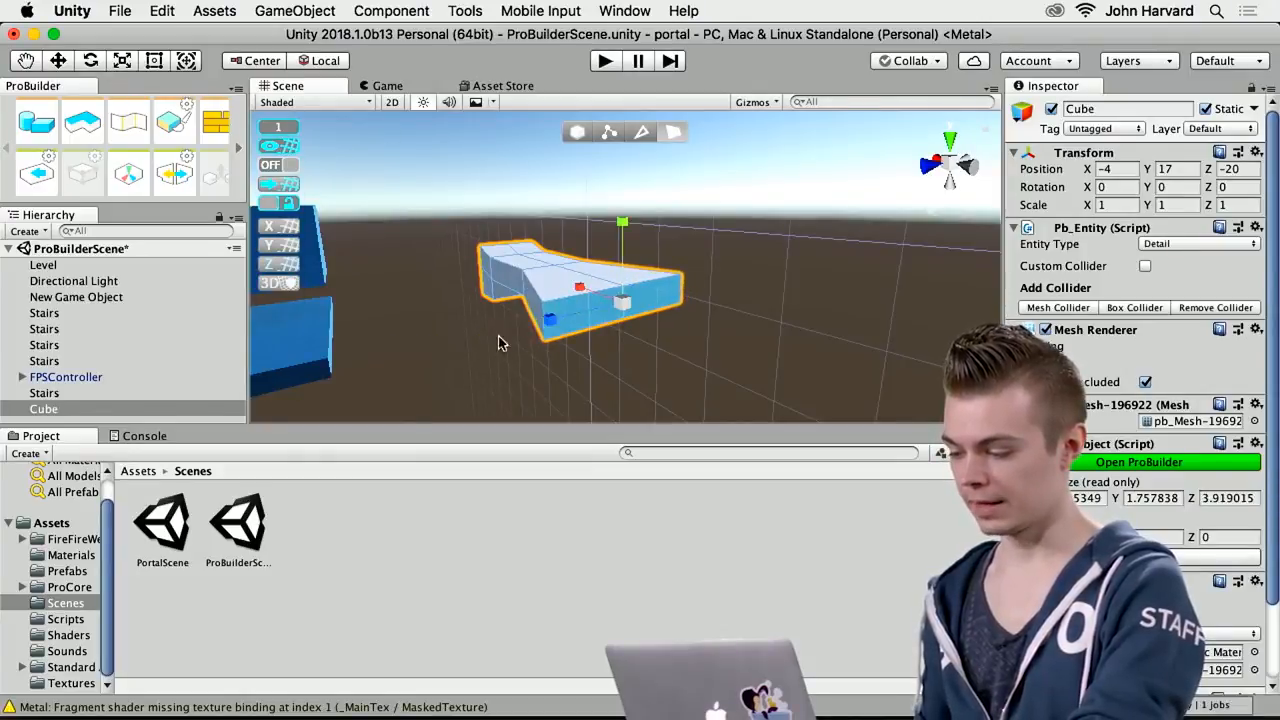
left_click_drag(585, 290, 660, 340, "shift")
right_click_drag(531, 372, 650, 385)
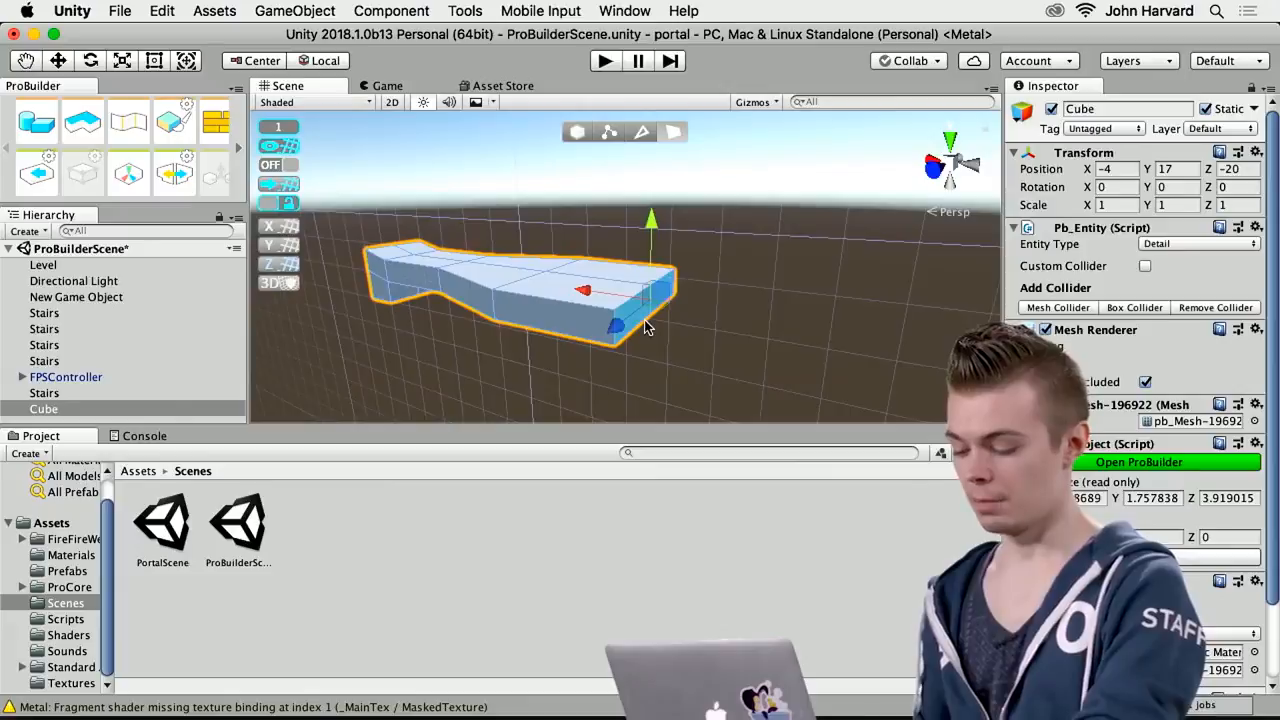
Scale the arm's end faces down along Z to narrow its tip, and select all faces of the block
key("e")
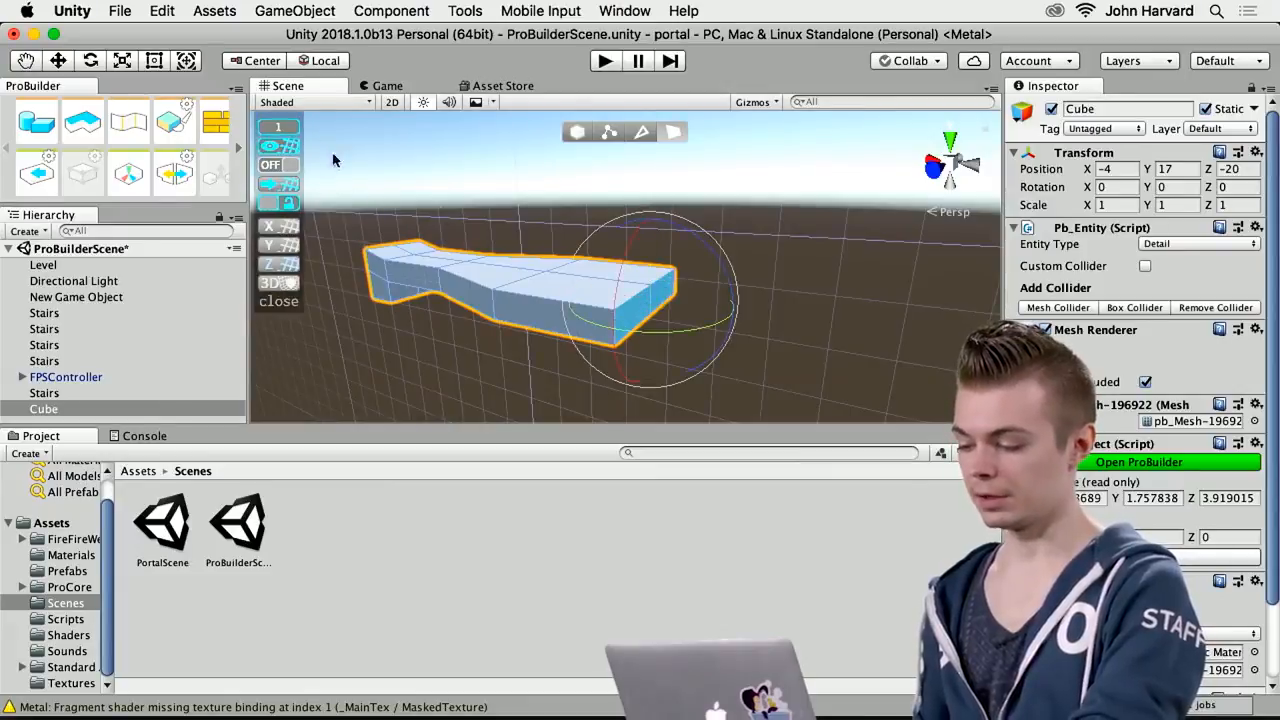
left_click(122, 61)
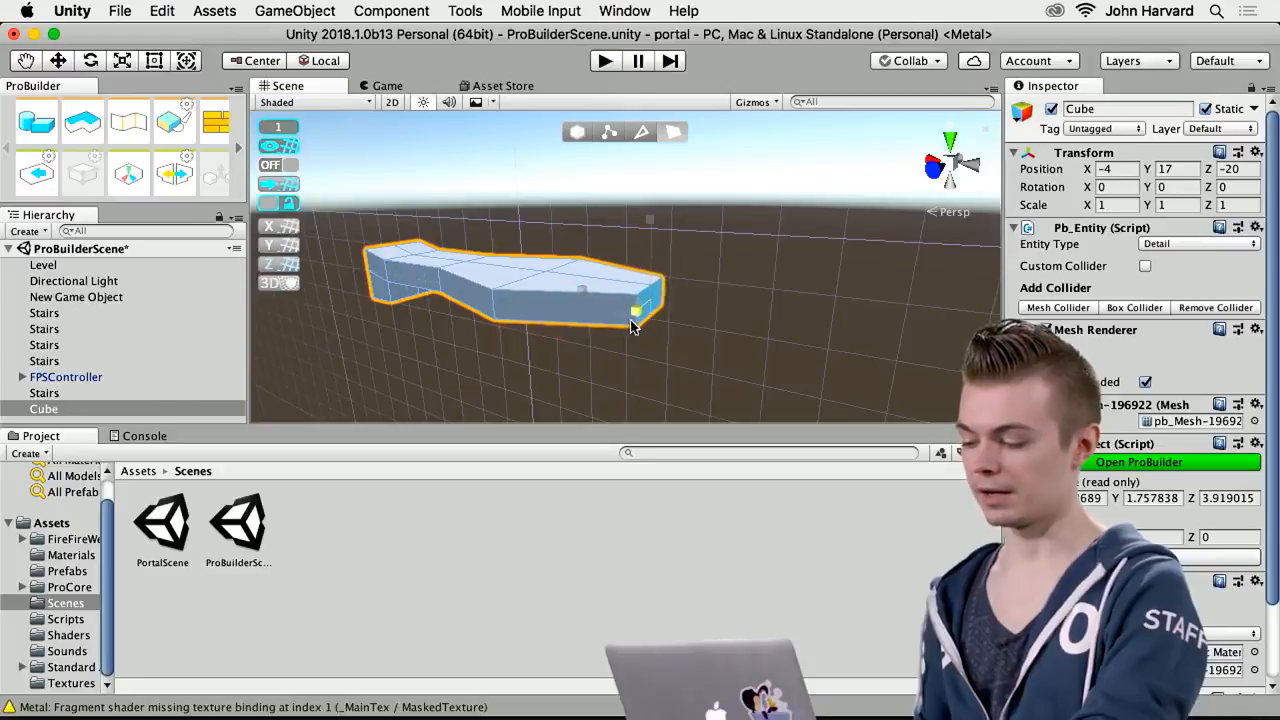
right_click_drag(616, 328, 720, 348)
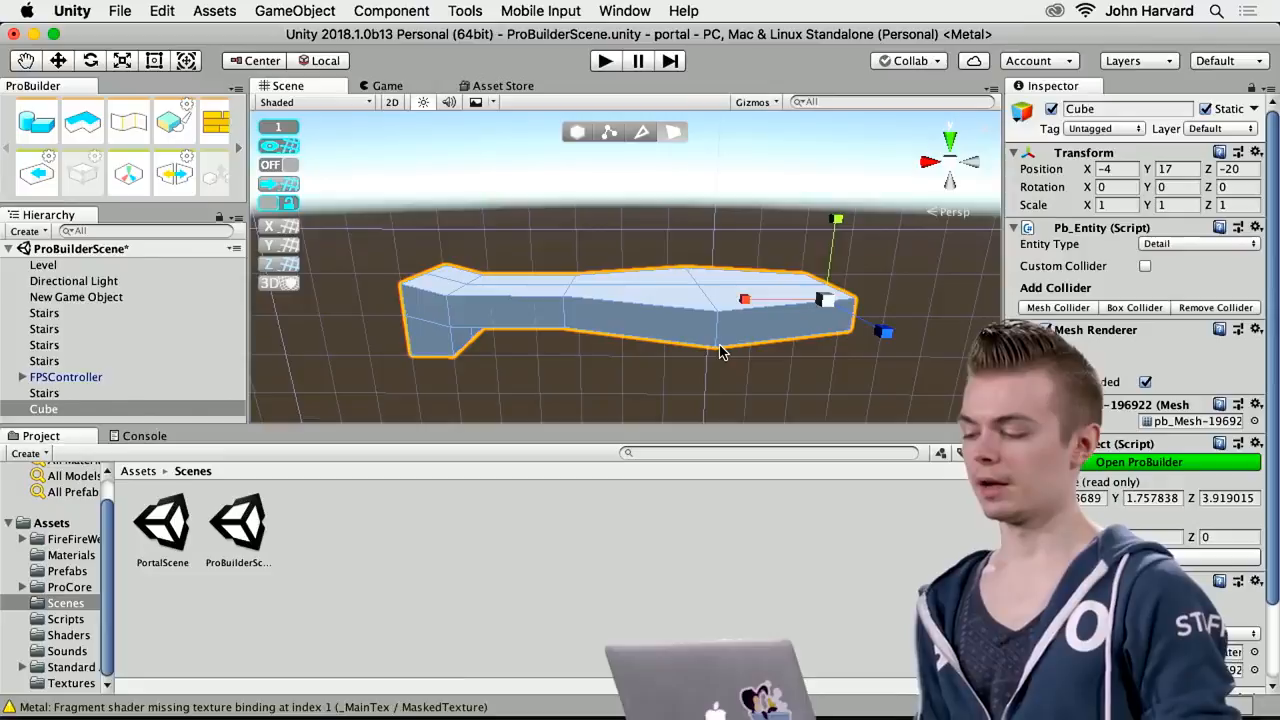
left_click_drag(686, 323, 466, 351, "alt")
left_click_drag(559, 343, 420, 249, "alt")
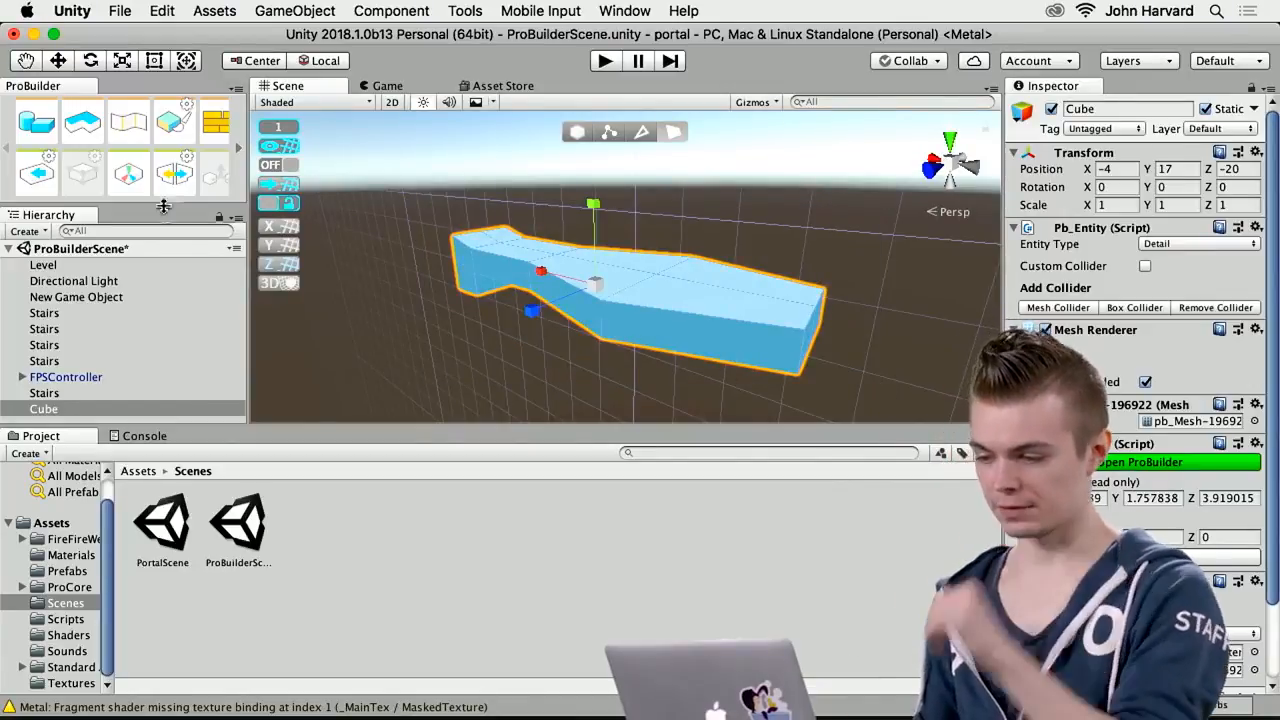
Browse the ProBuilder tools and dock the toolset as its own column between the Hierarchy and the Scene view
left_click(238, 148)
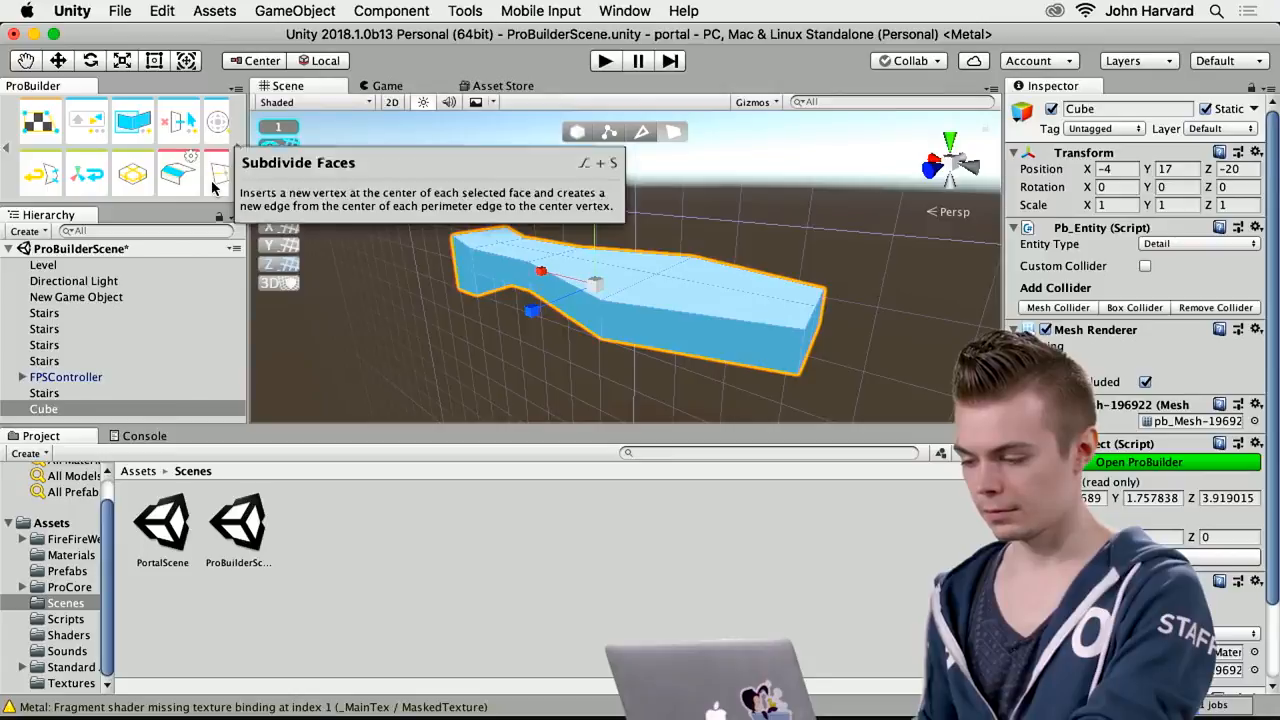
left_click(238, 150)
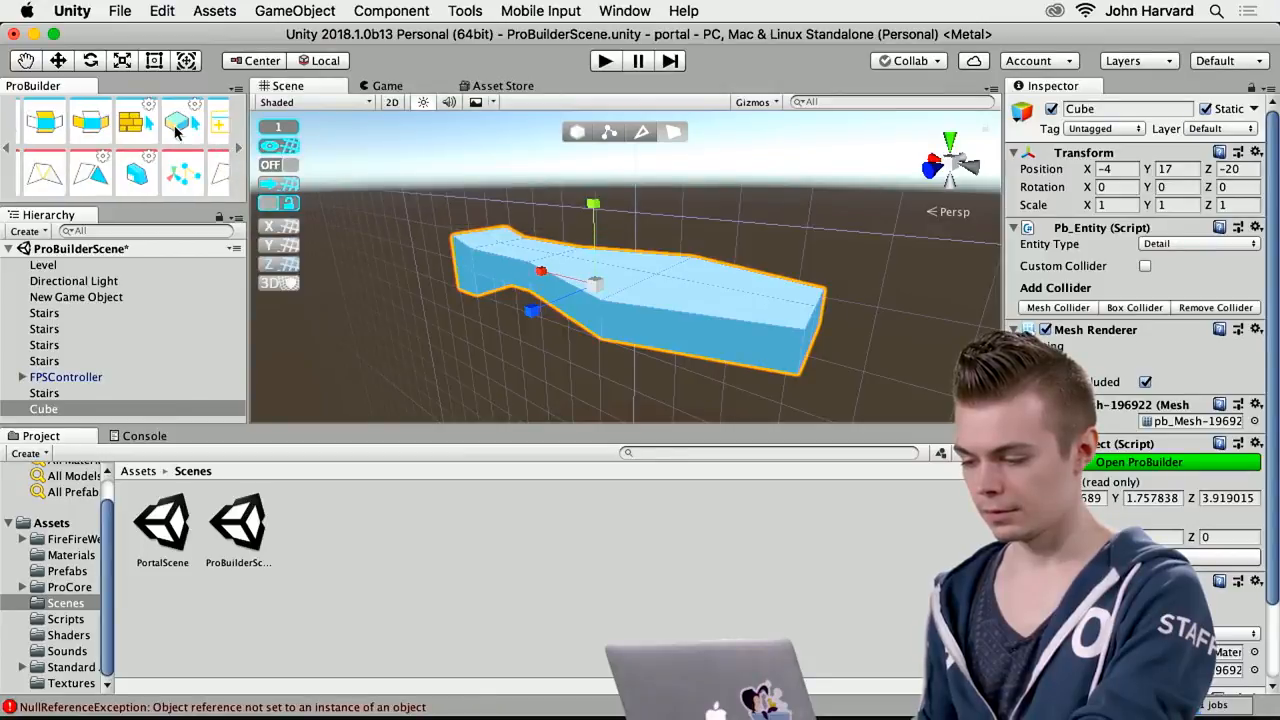
left_click_drag(66, 87, 280, 171)
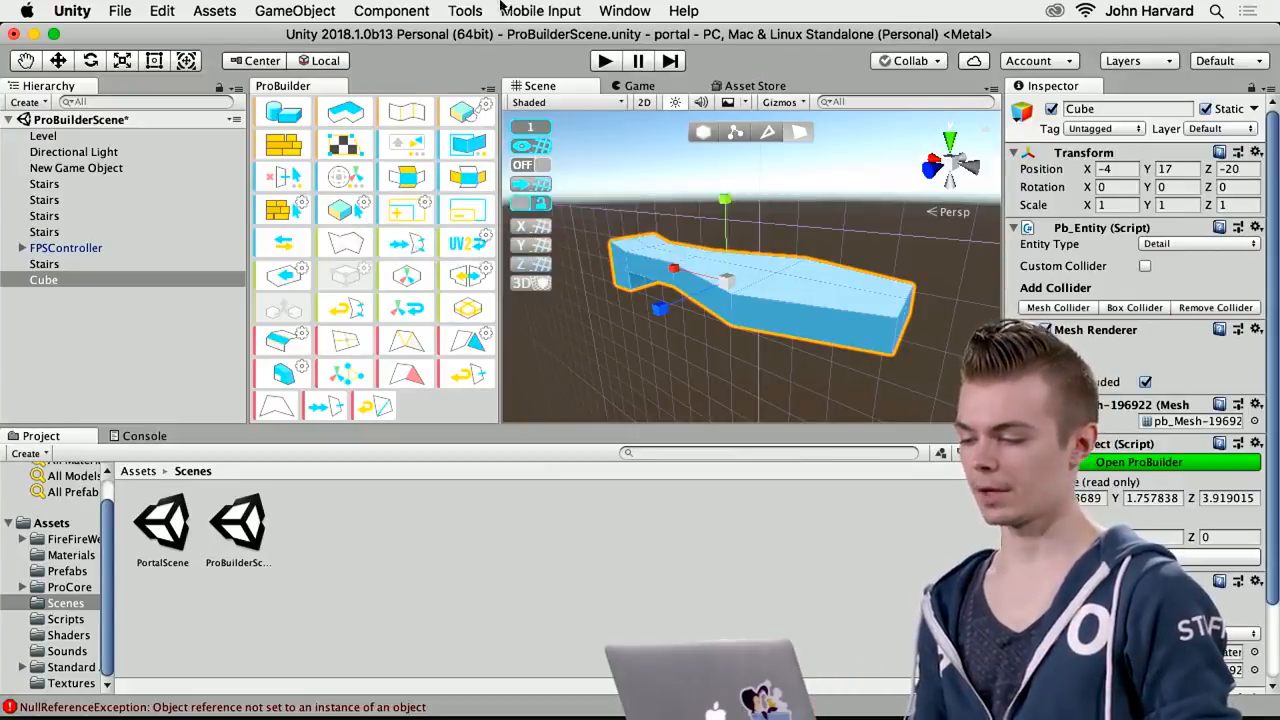
Examine ProBuilder's export formats for the mesh without exporting it
left_click(465, 10)
mouse_move(520, 35)
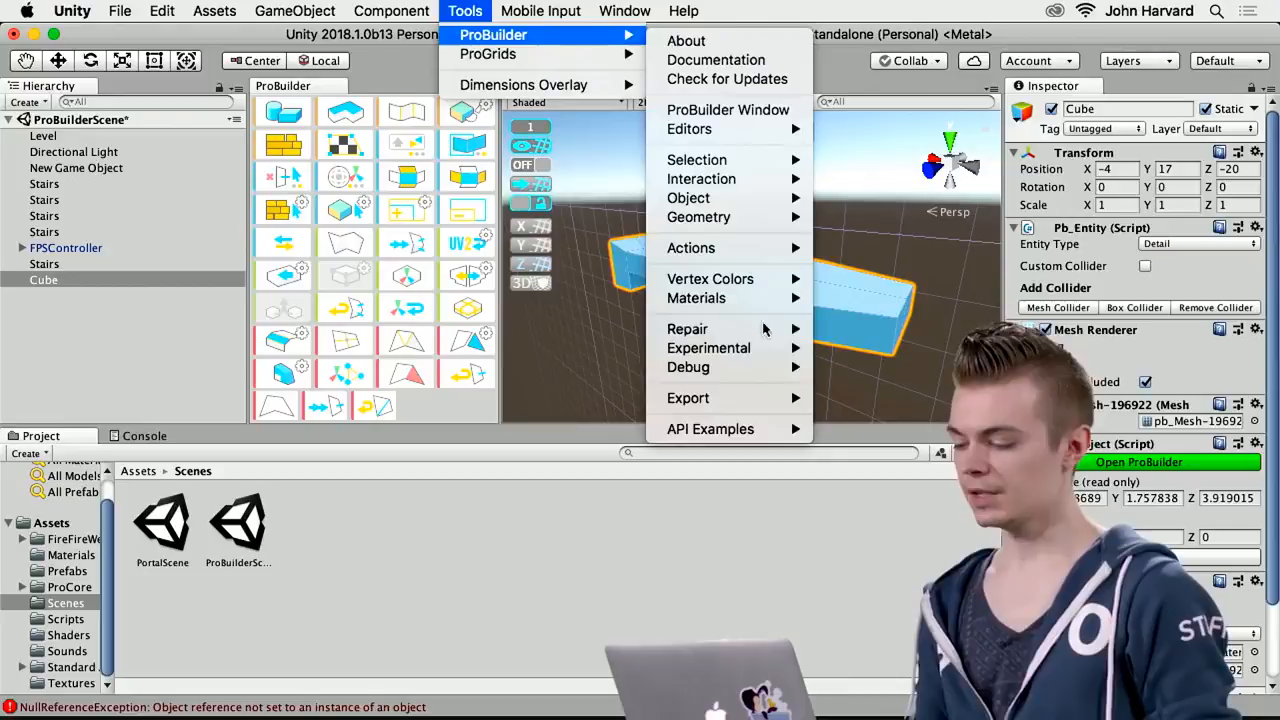
mouse_move(750, 400)
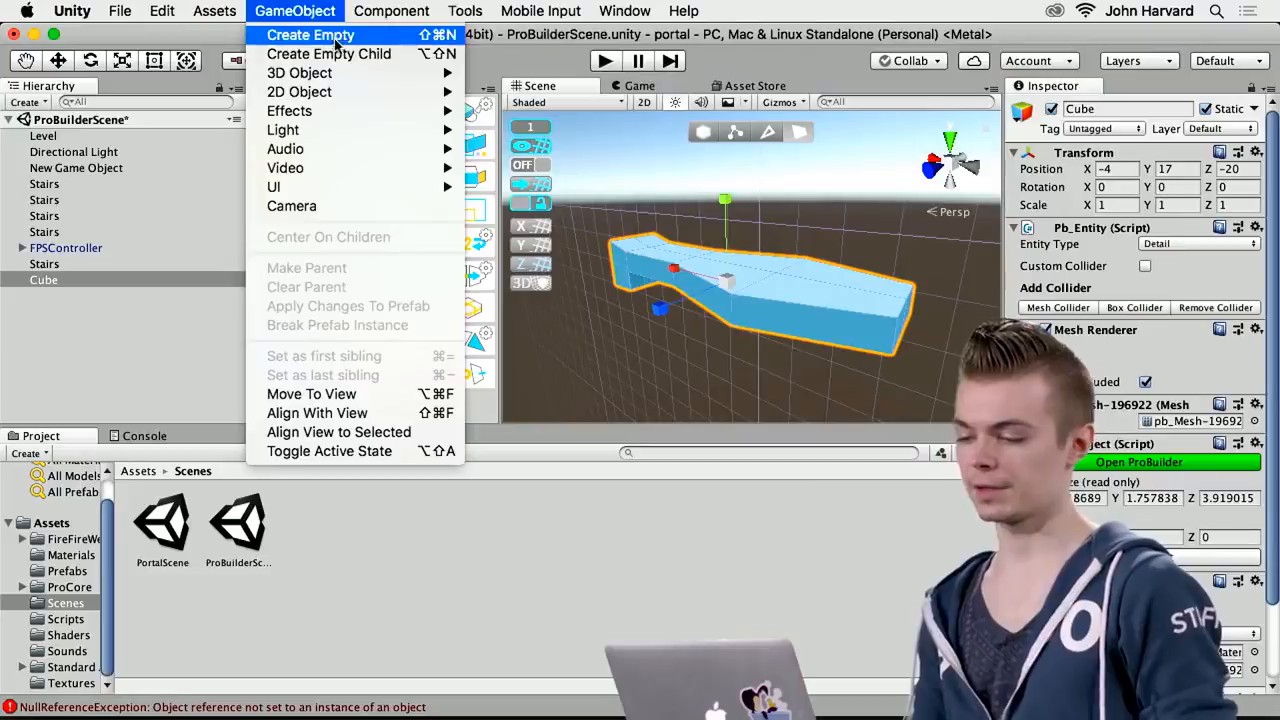
key("Escape")
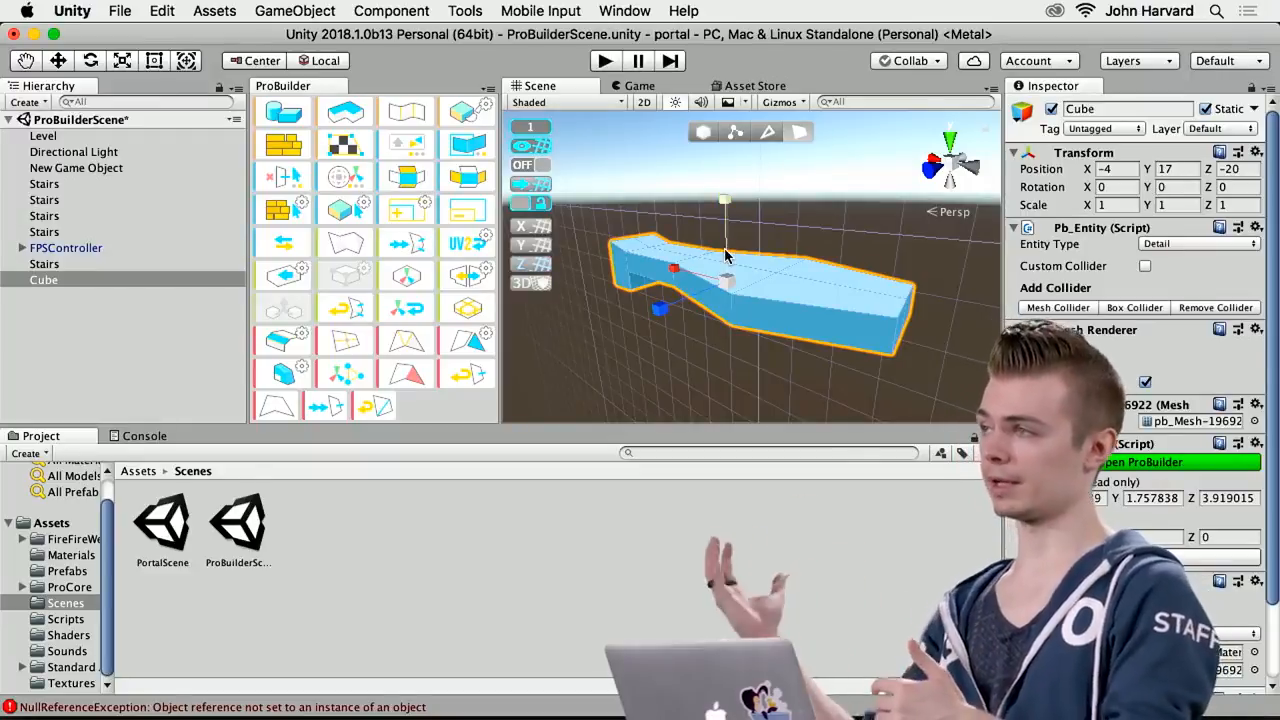
Scale all selected faces of the block along Z to an overall width of about 4.06
scroll(725, 256, "up", 1)
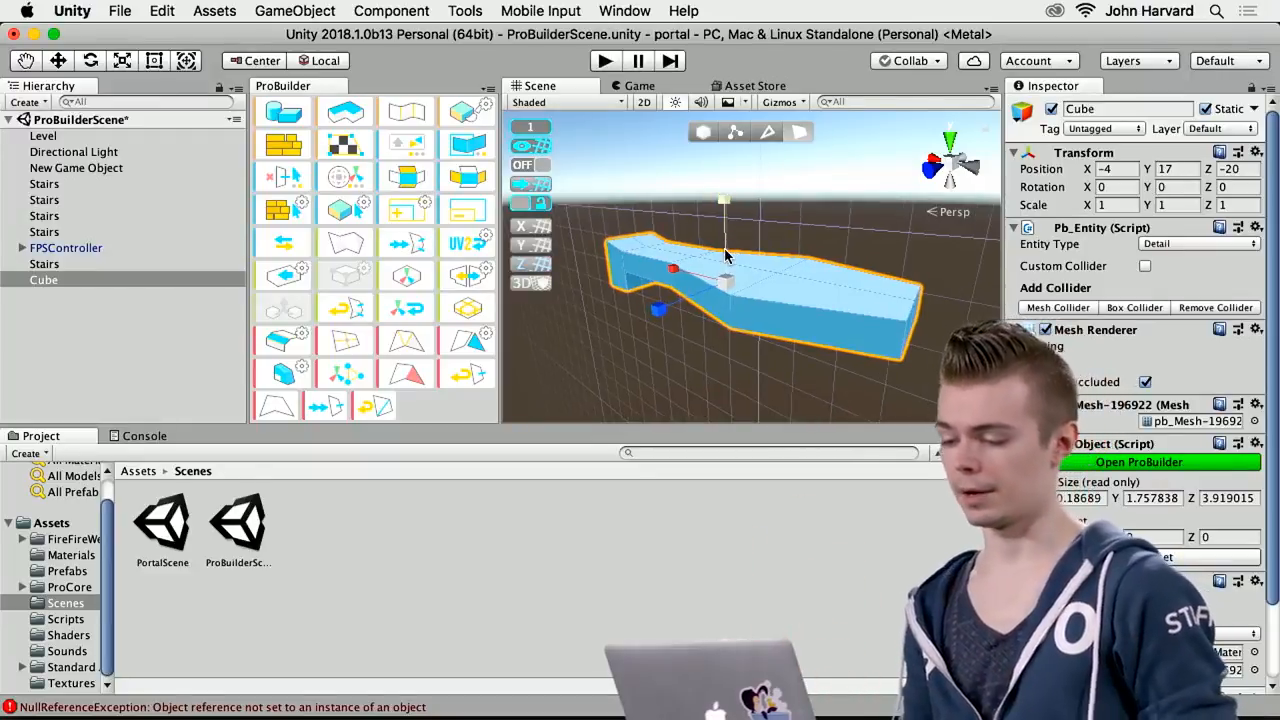
mouse_move(661, 311)
left_mouse_down()
mouse_move(645, 331)
mouse_move(590, 341)
mouse_move(668, 305)
left_mouse_up()
left_click_drag(675, 354, 720, 254, "alt")
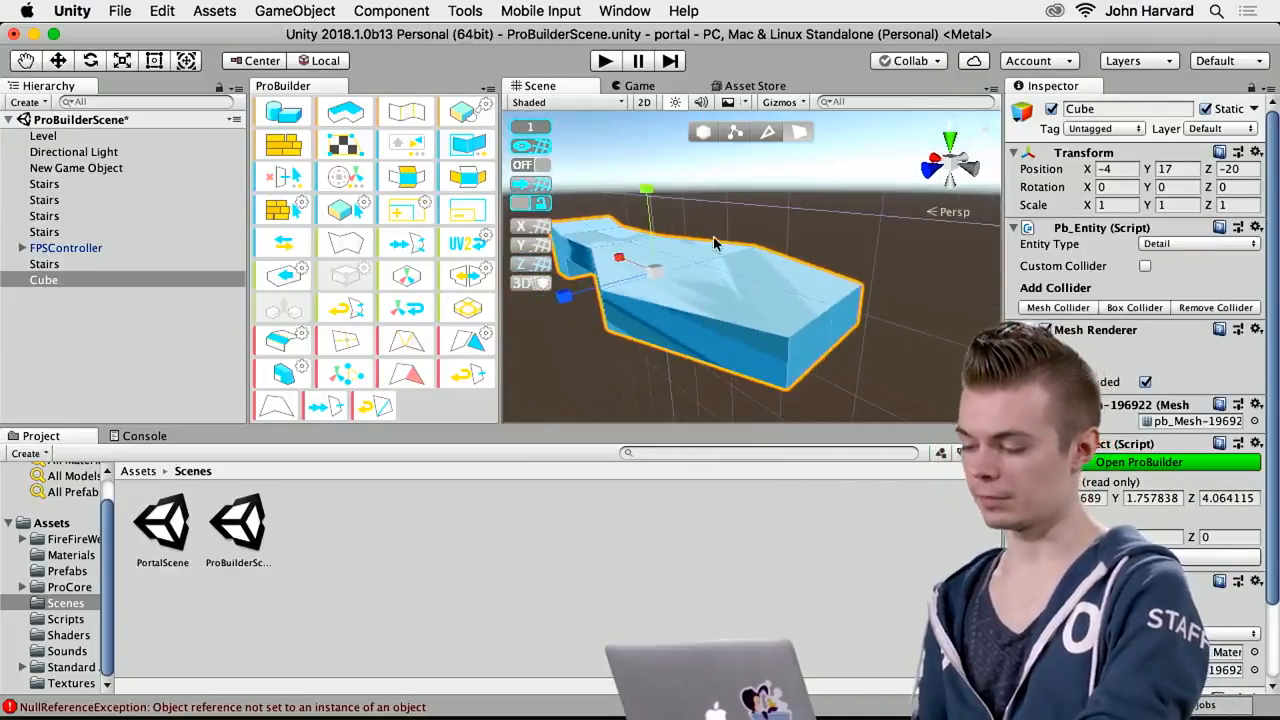
left_click_drag(715, 362, 807, 322, "alt")
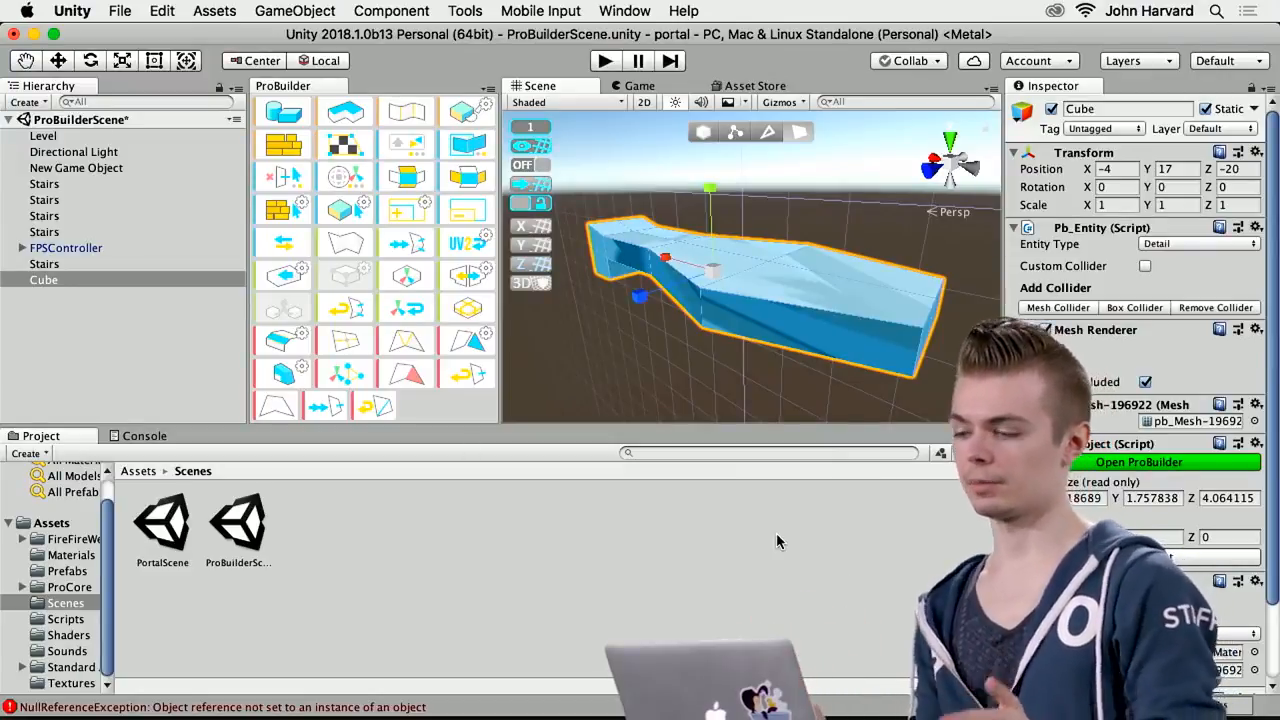
Move the FPSController up and along Z to just above the cube, at about Y 19.4 and Z -21
left_click_drag(762, 274, 701, 274, "alt")
left_click_drag(780, 248, 578, 407, "alt")
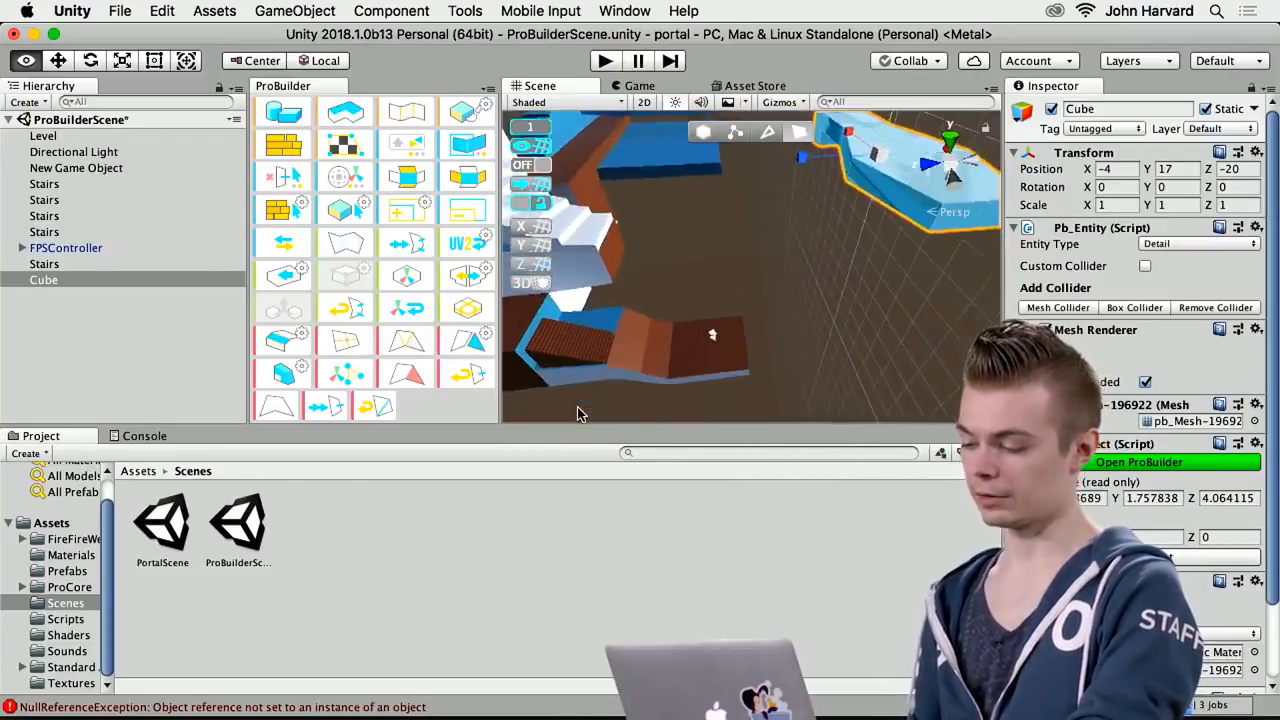
left_click(52, 248)
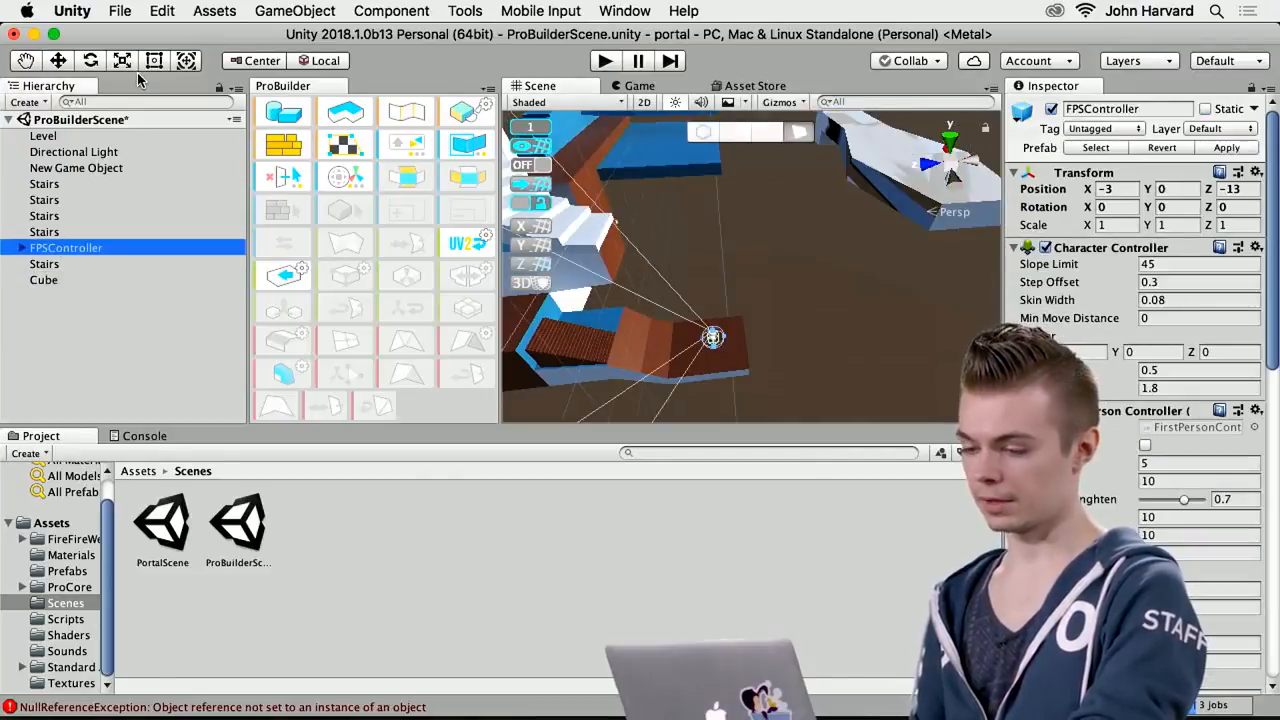
key("w")
left_click_drag(697, 281, 688, 145)
left_click_drag(801, 256, 970, 236, "alt")
left_click_drag(634, 224, 847, 162)
left_click_drag(935, 250, 760, 210, "alt")
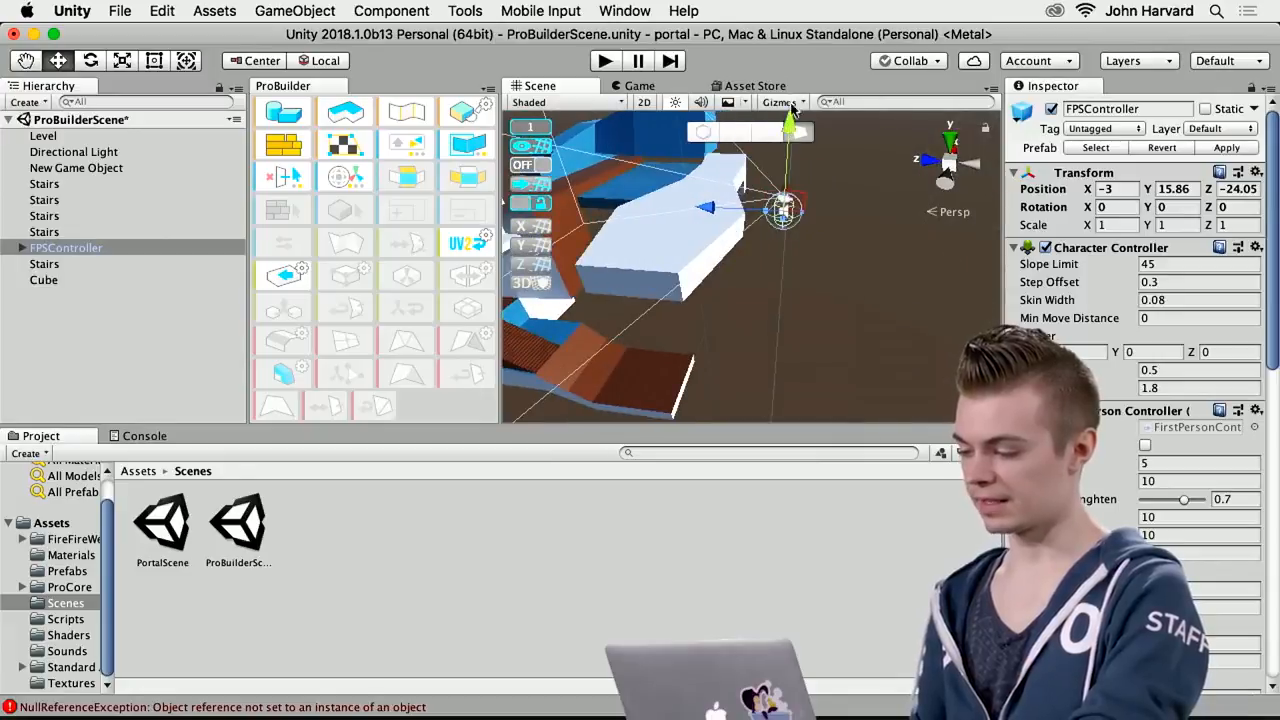
left_click_drag(833, 268, 703, 132, "alt")
left_click_drag(700, 346, 840, 287, "alt")
left_click_drag(750, 216, 687, 211)
left_click_drag(757, 251, 692, 270, "alt")
Turn on grid snapping and place the FPSController above the cube at X -6, Y 20, Z -21
left_click(532, 165)
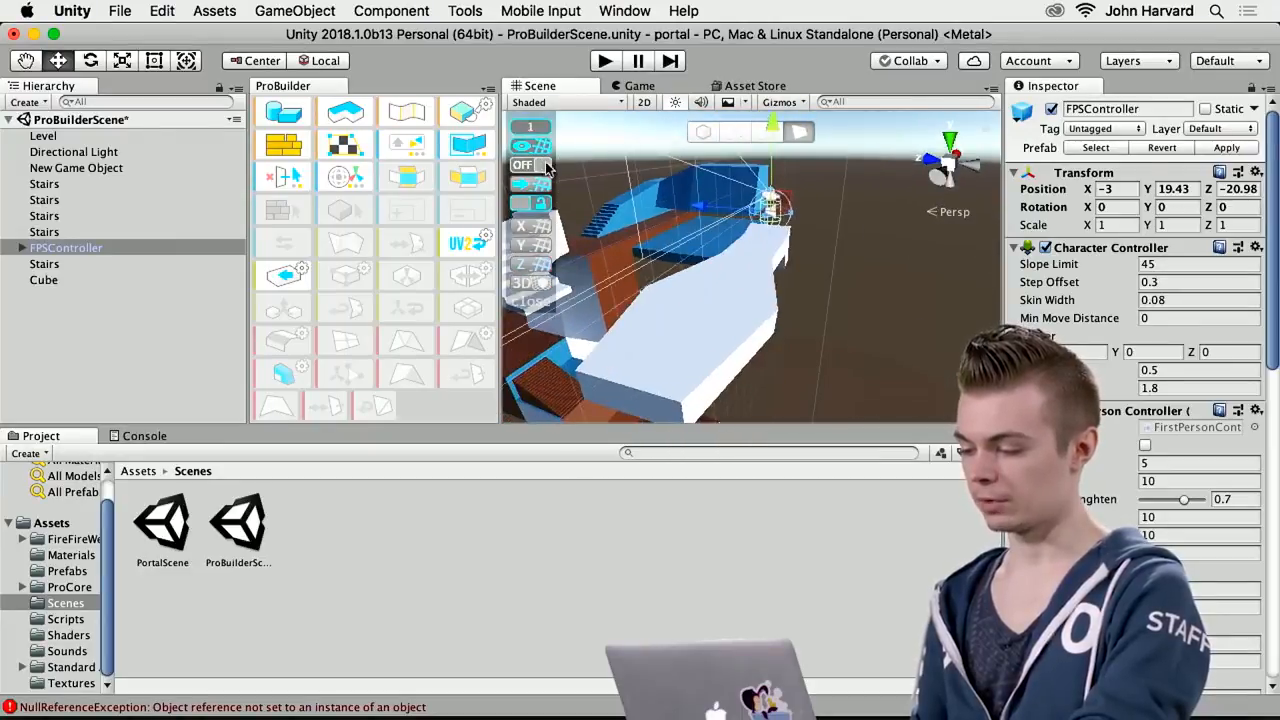
left_click_drag(849, 248, 823, 224, "alt")
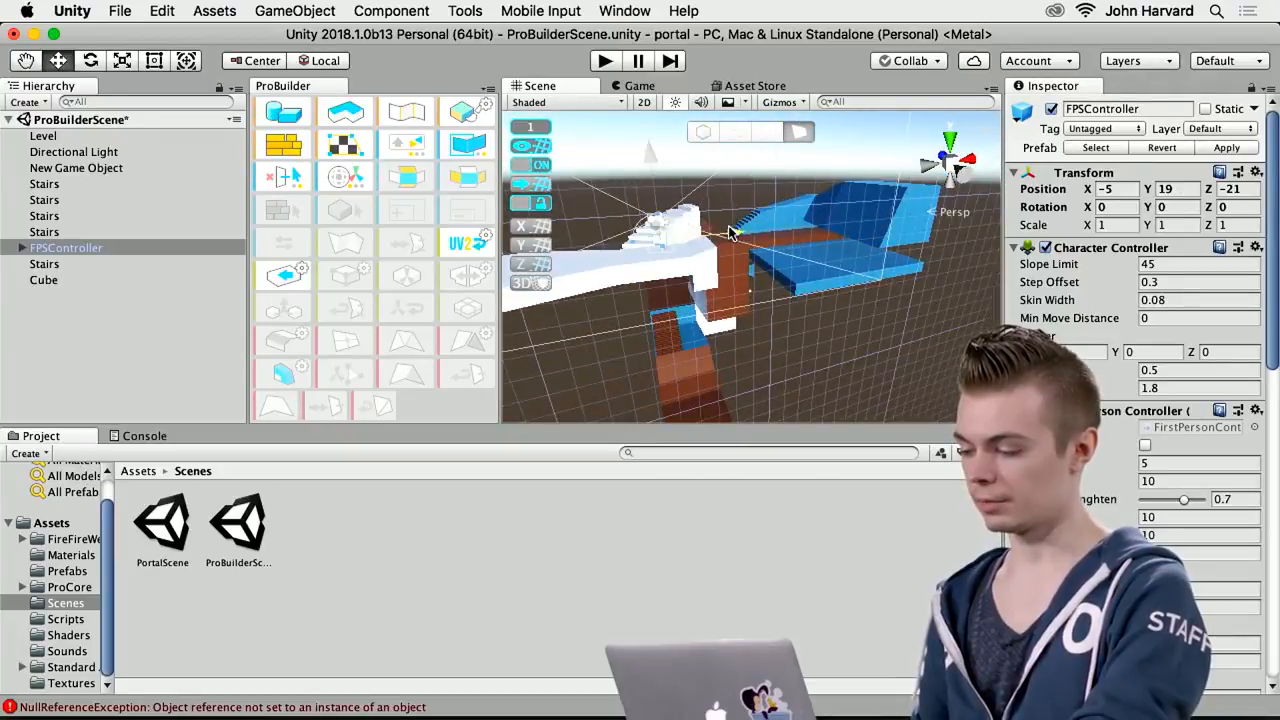
left_click_drag(730, 235, 799, 177, "alt")
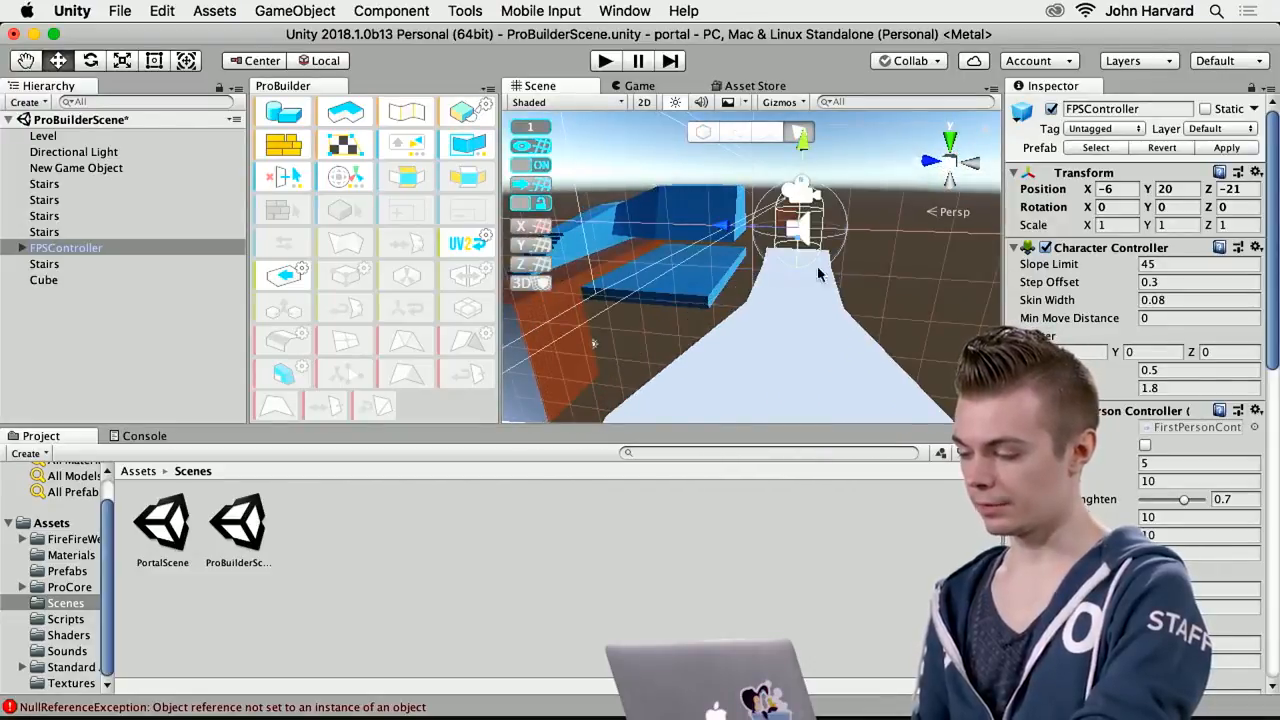
Close the ProBuilder toolset and start playing the scene
right_click(293, 88)
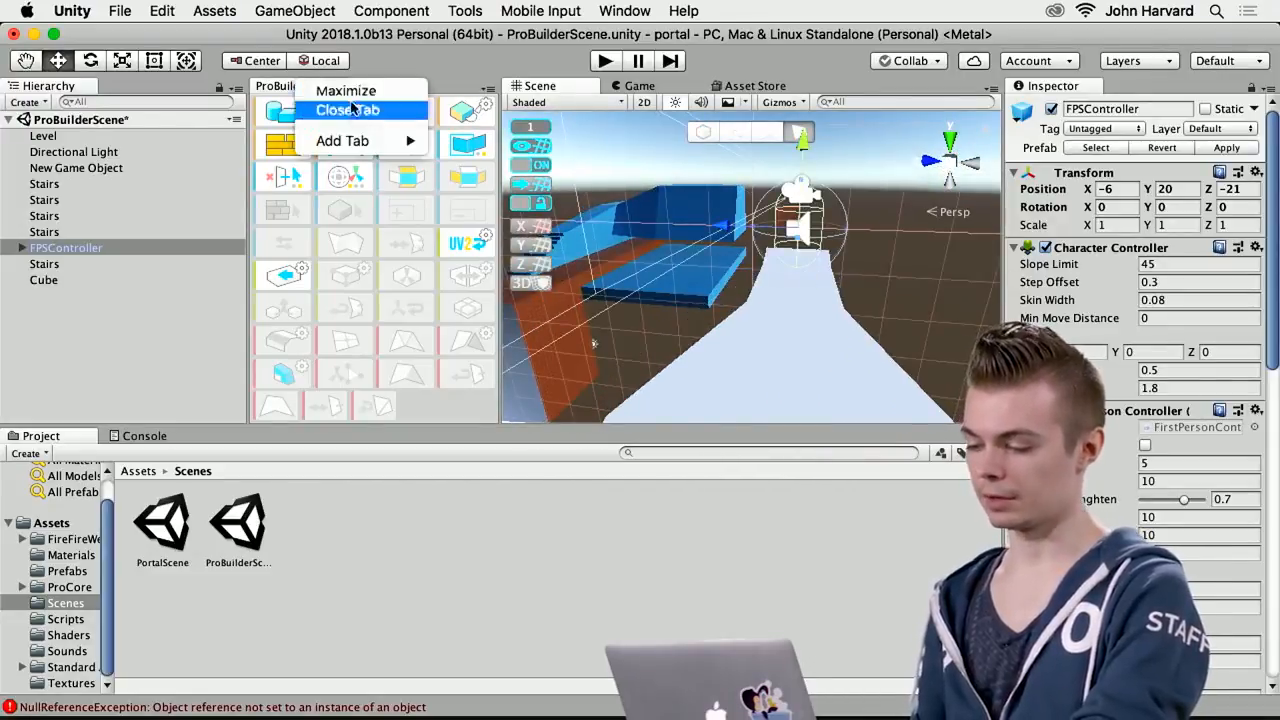
left_click(352, 107)
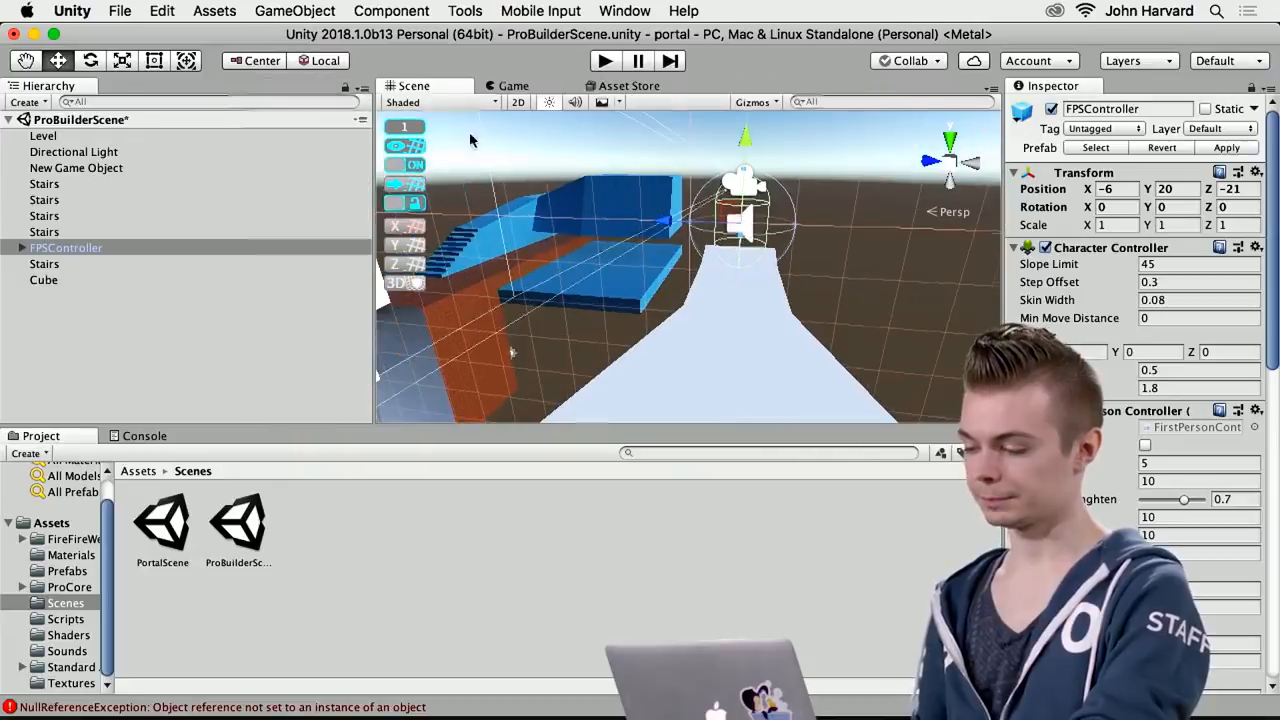
left_click(607, 62)
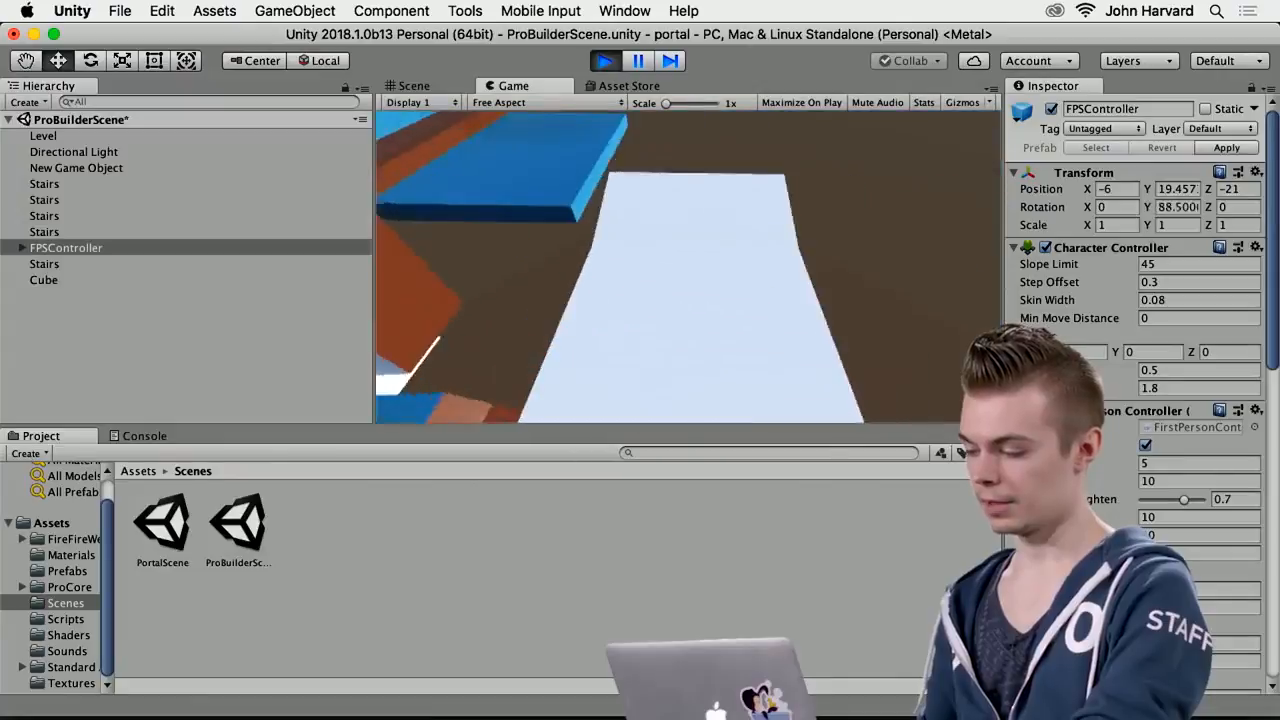
Walk the character back and forth along the cube and jump off toward the brick path below
key("w")
key("w")
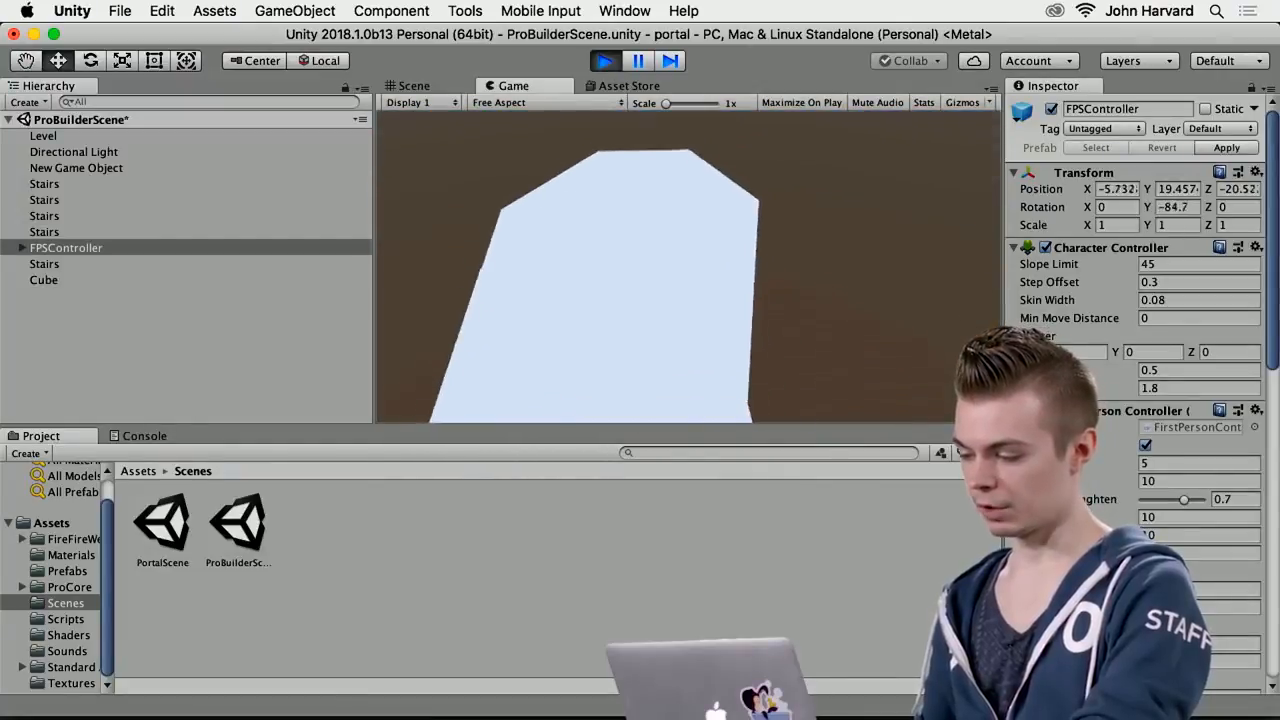
key("a")
key("w")
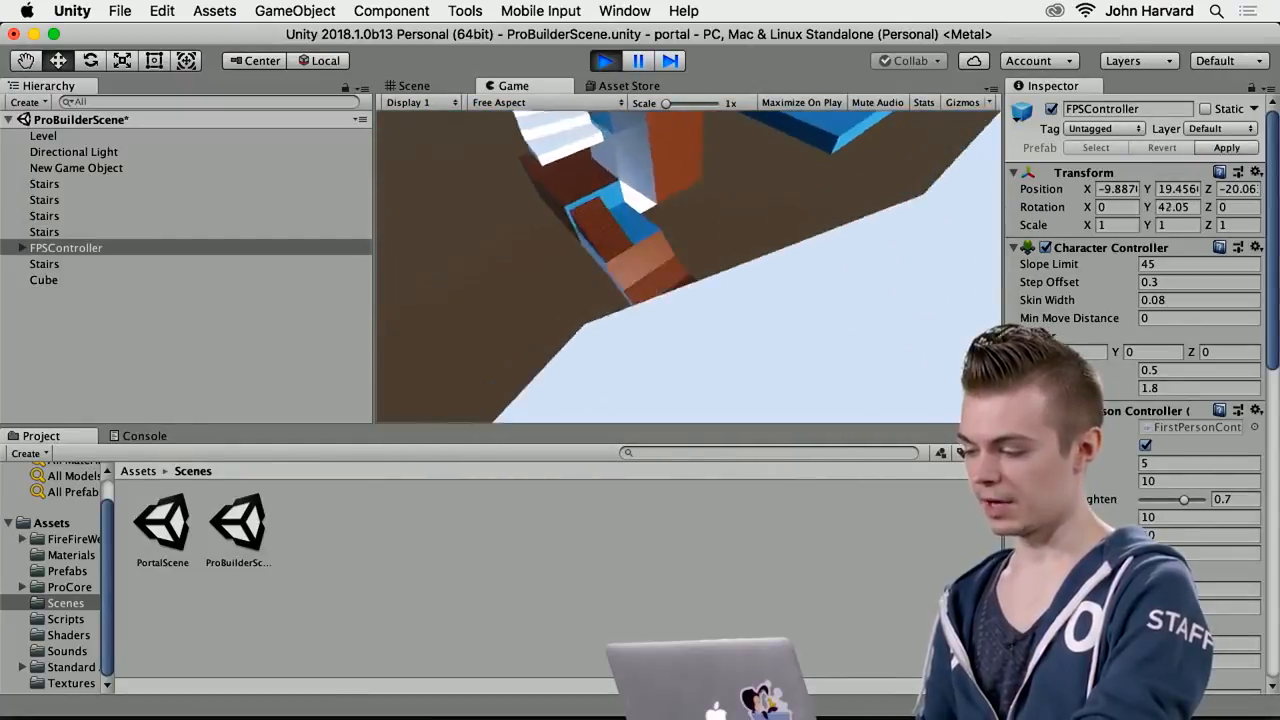
key("w")
key("d")
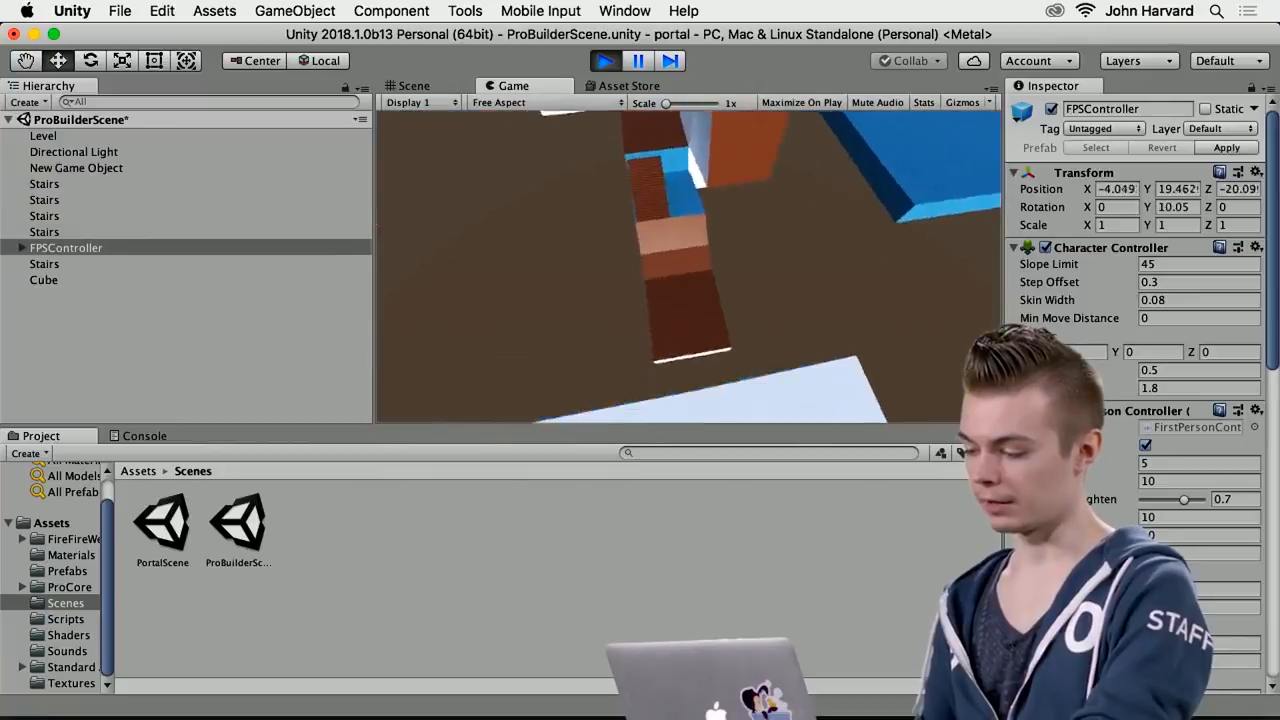
key("w")
key("w")
key("space")
Climb the brick stairs, continue up the blue ramps to the high platform, and end play mode
key("w")
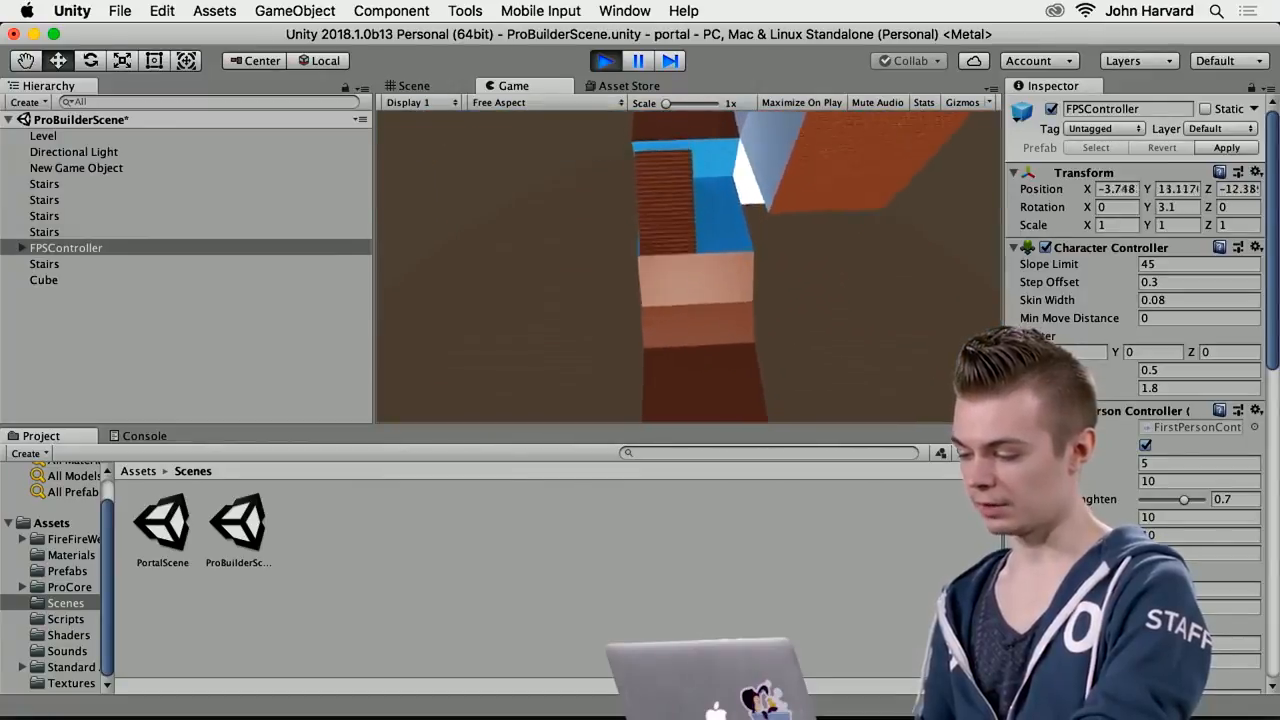
key("w")
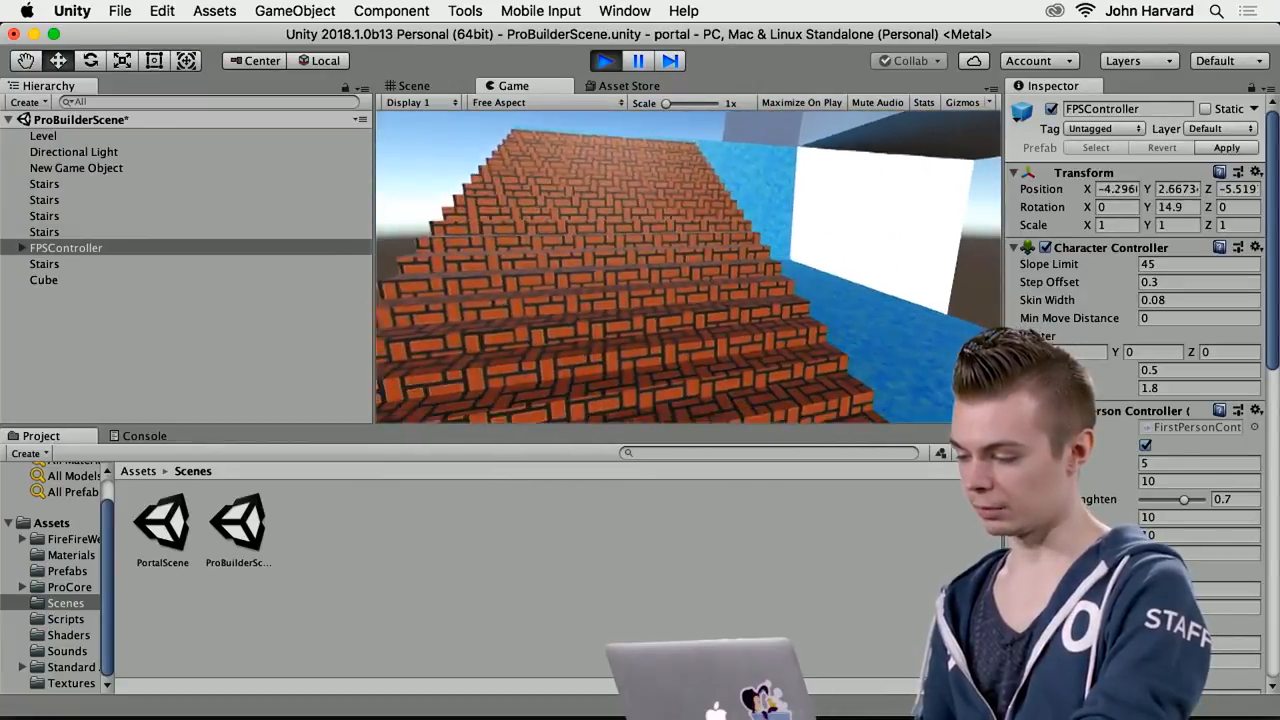
key("w")
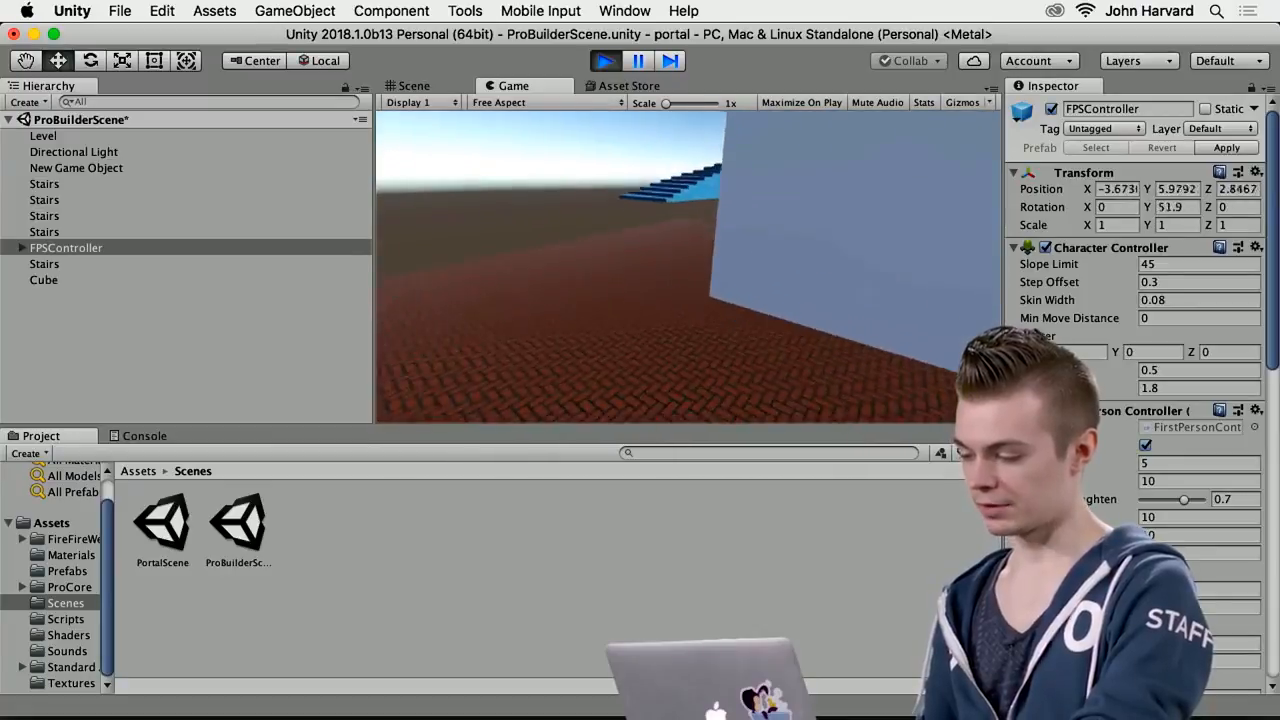
key("w")
key("w")
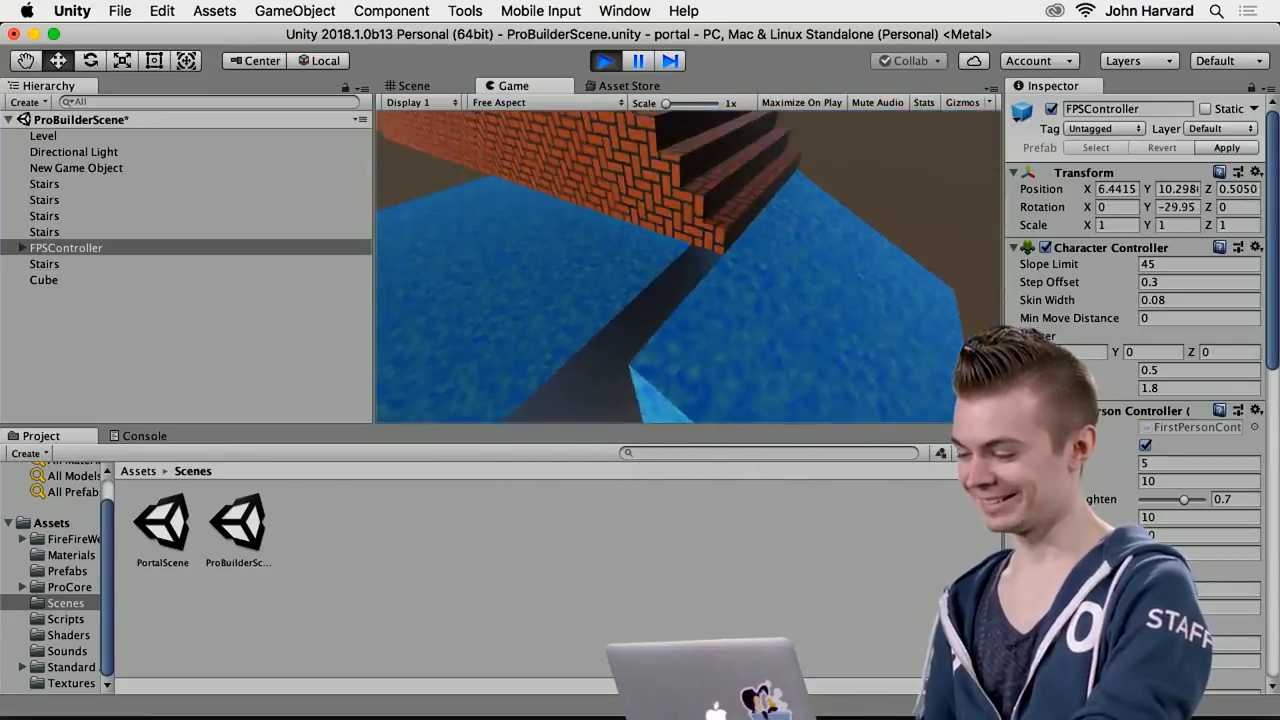
key("w")
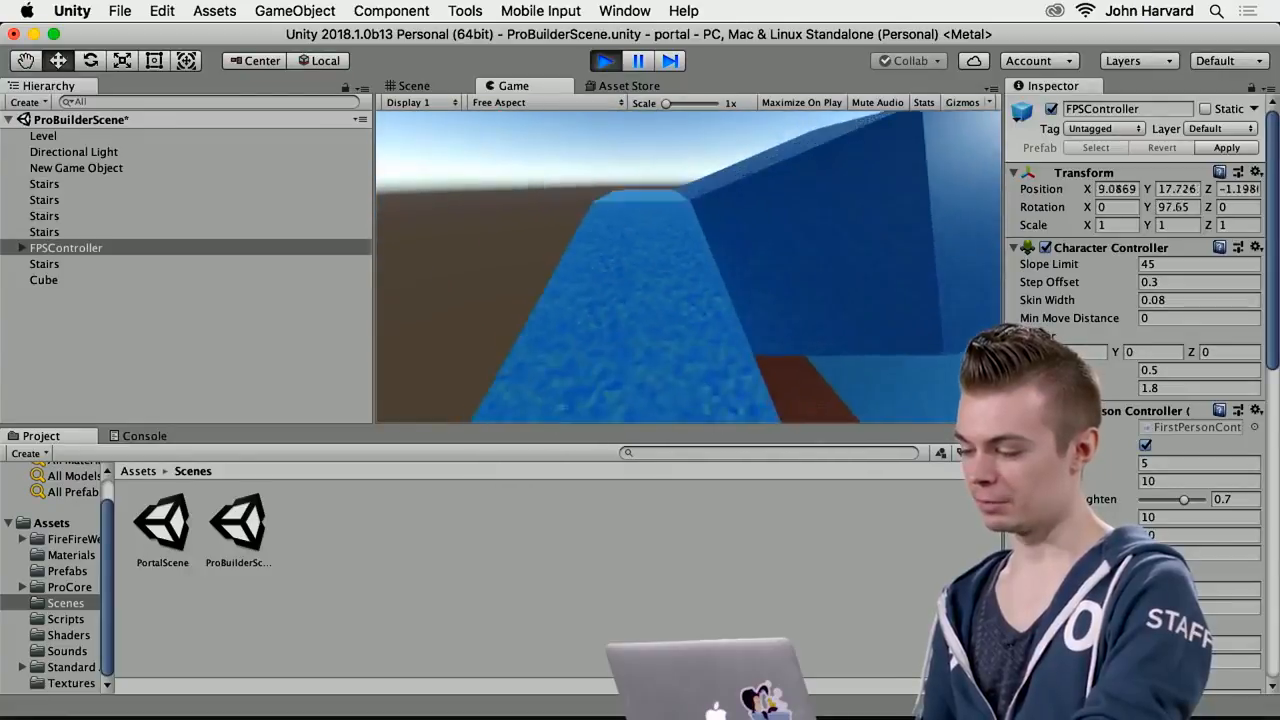
key("w")
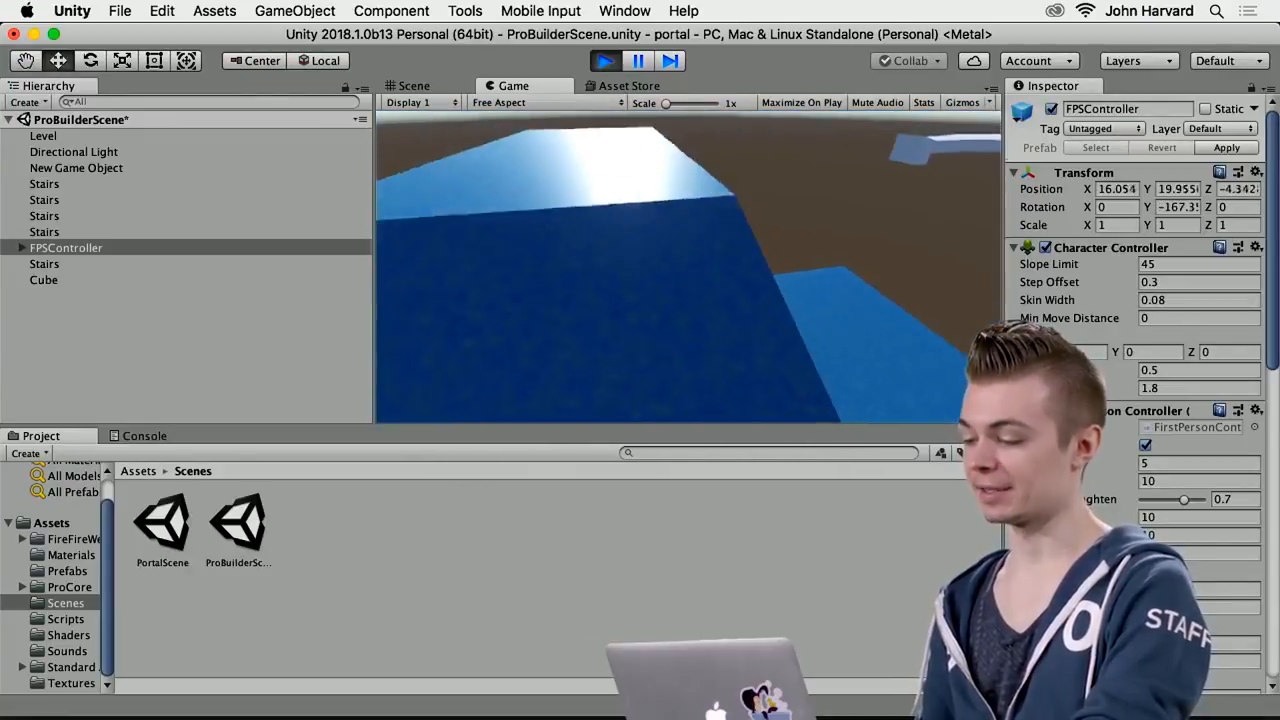
key("w")
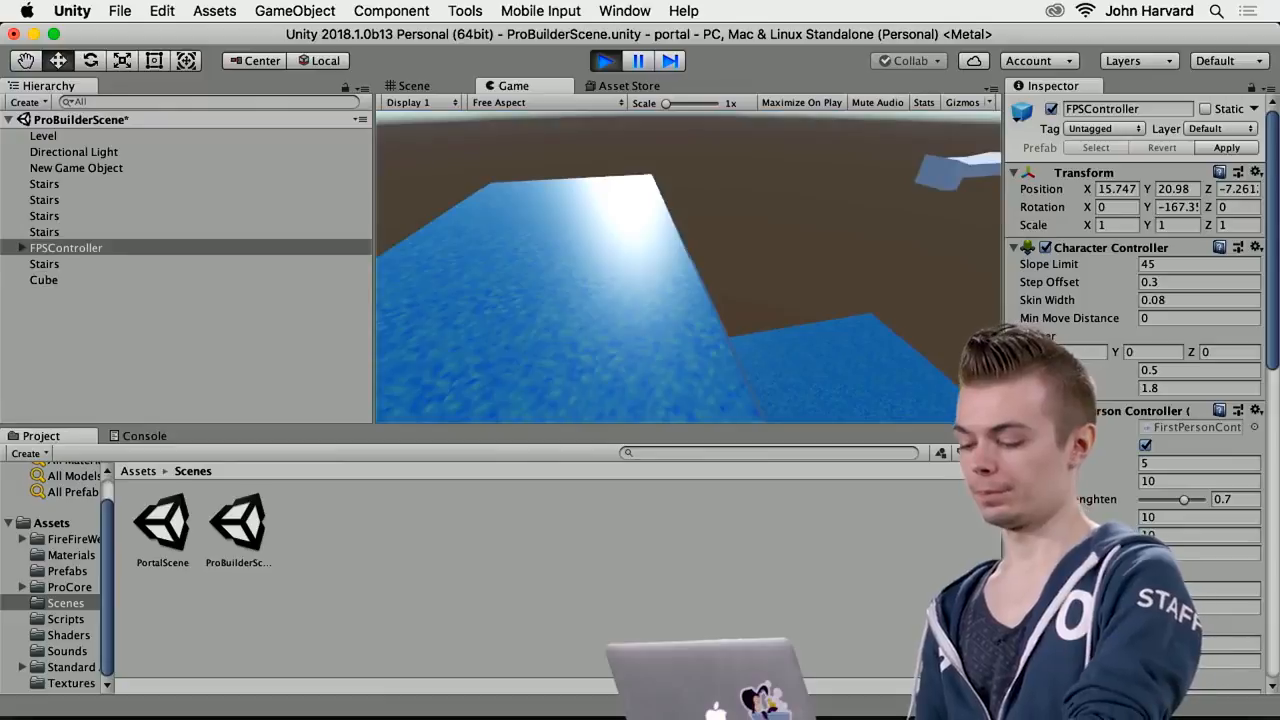
key("super+p")
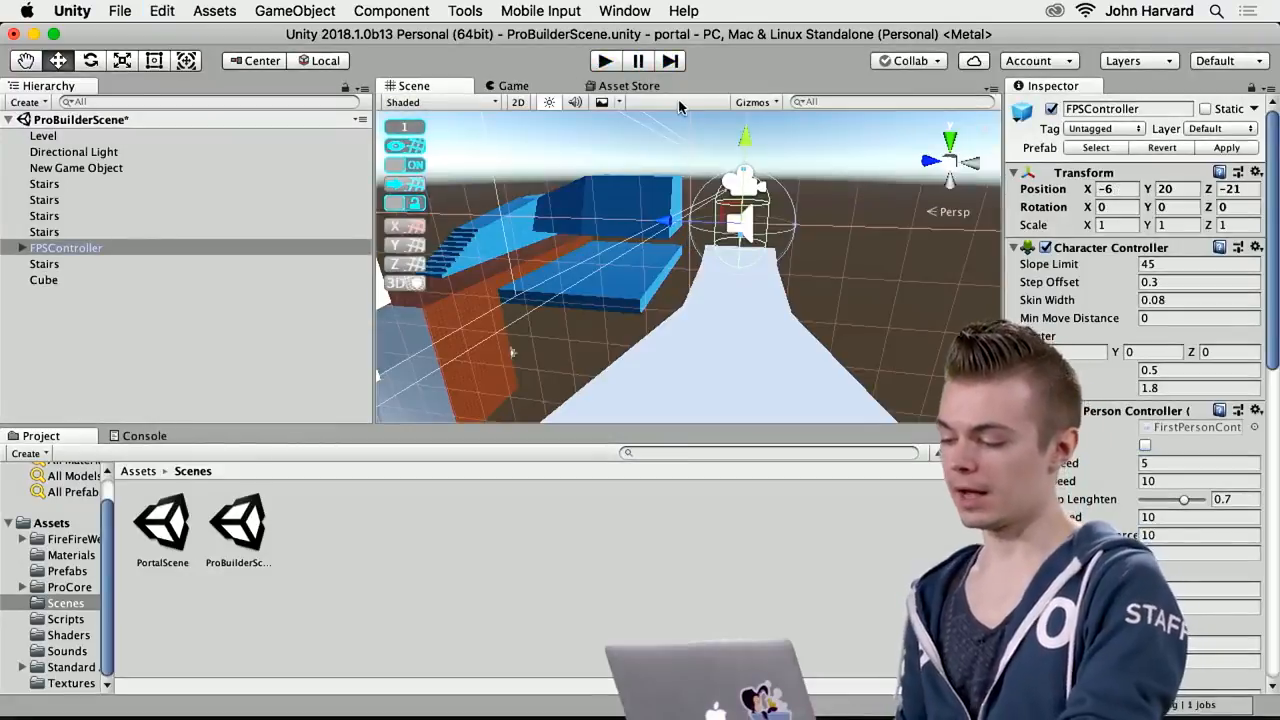
Select the cube in the scene and narrow the Hierarchy to enlarge the Scene view
left_click_drag(787, 394, 571, 337, "alt")
left_click(567, 333)
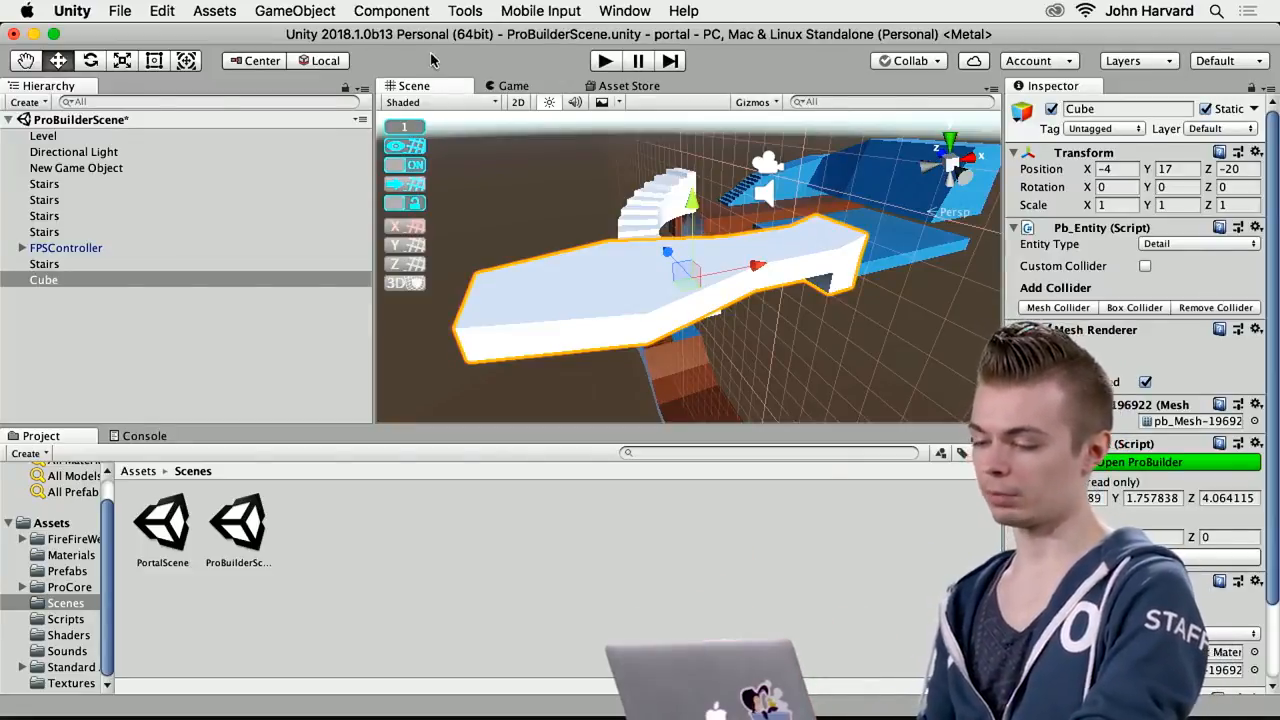
left_click_drag(370, 159, 172, 179)
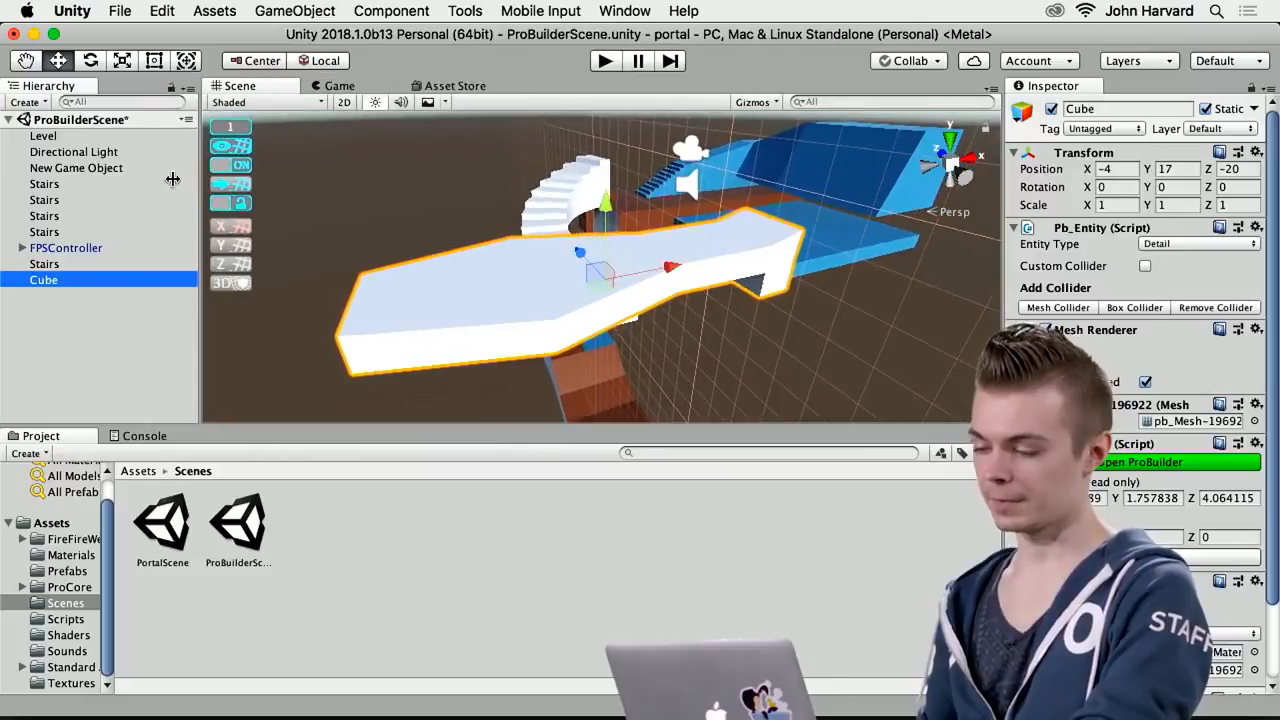
left_click(620, 10)
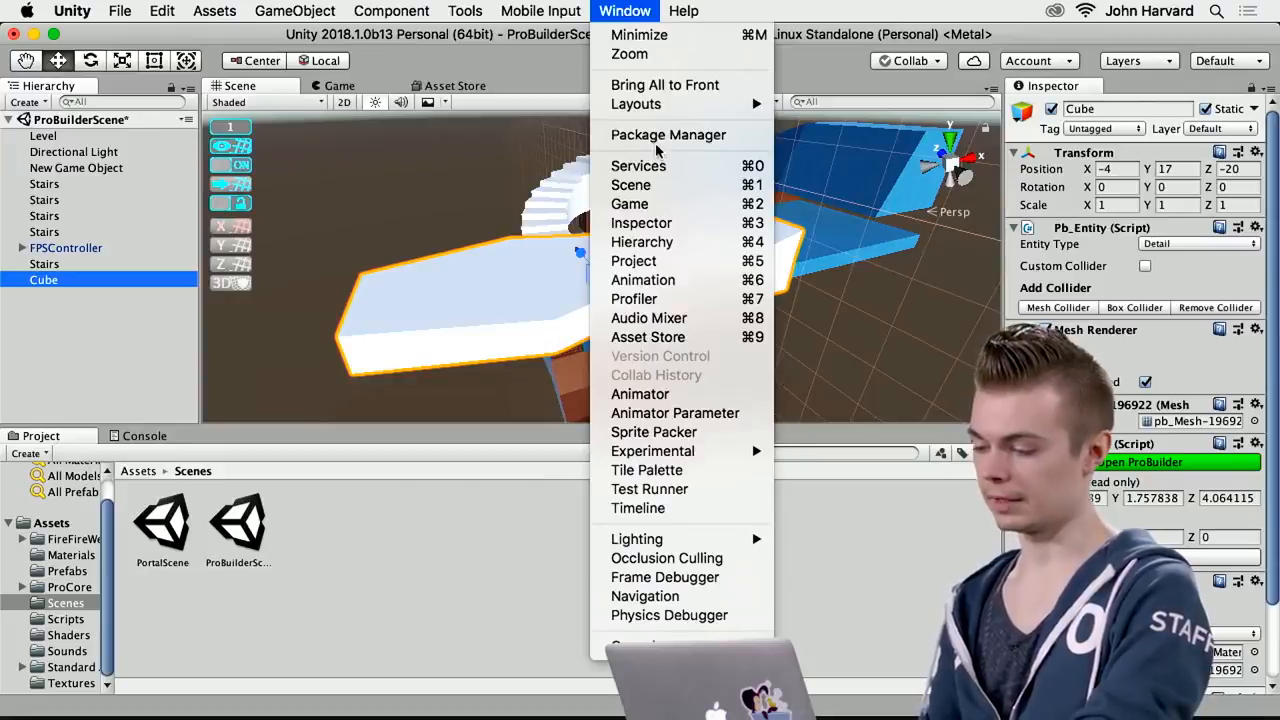
mouse_move(466, 12)
mouse_move(627, 46)
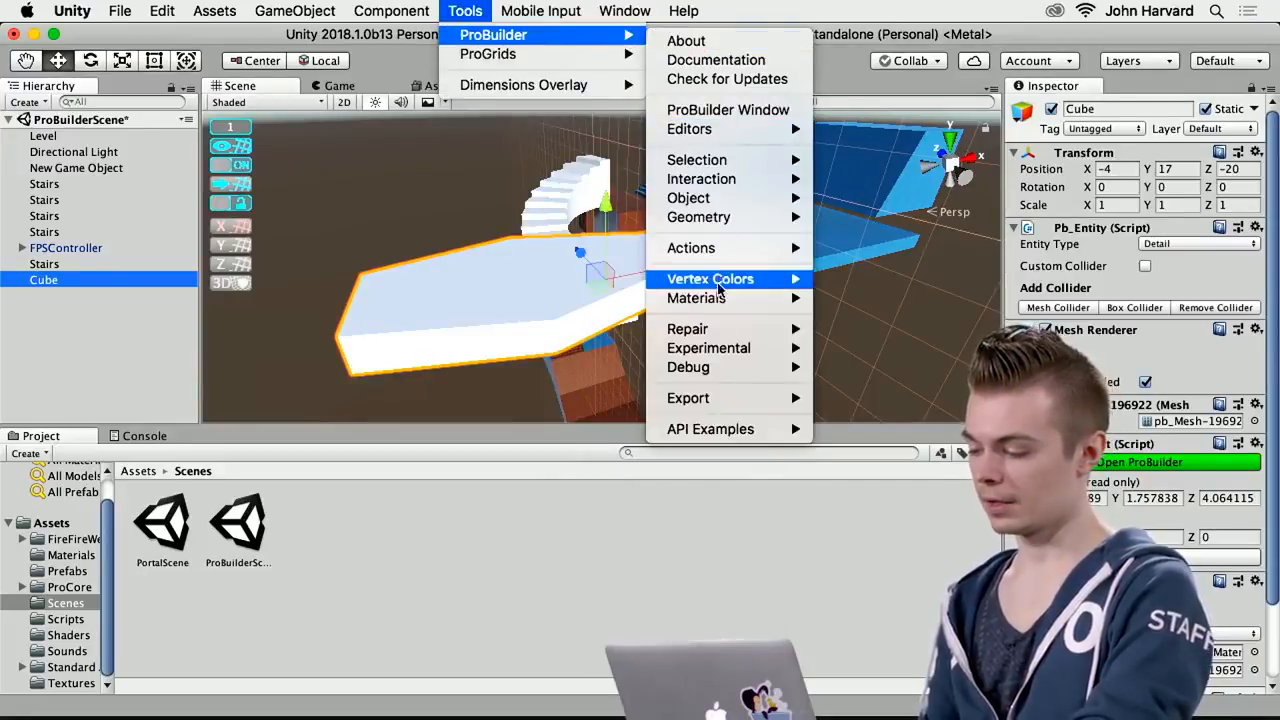
mouse_move(720, 400)
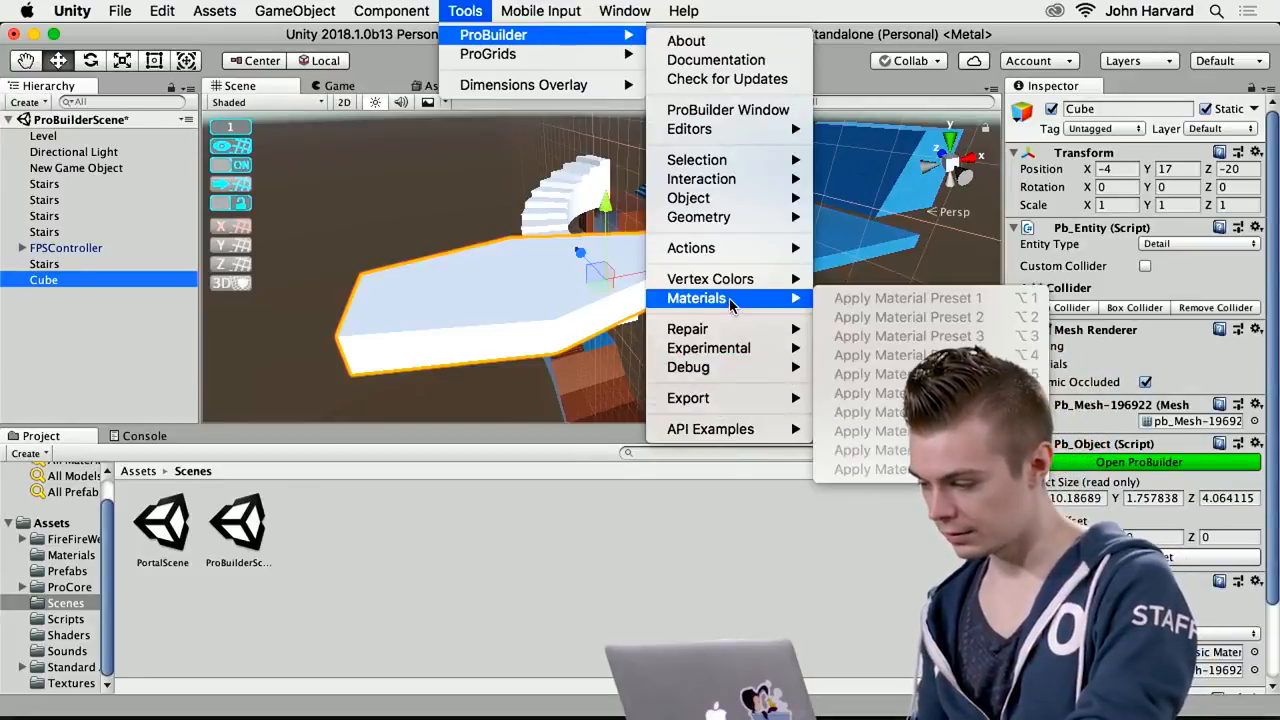
mouse_move(737, 255)
mouse_move(737, 226)
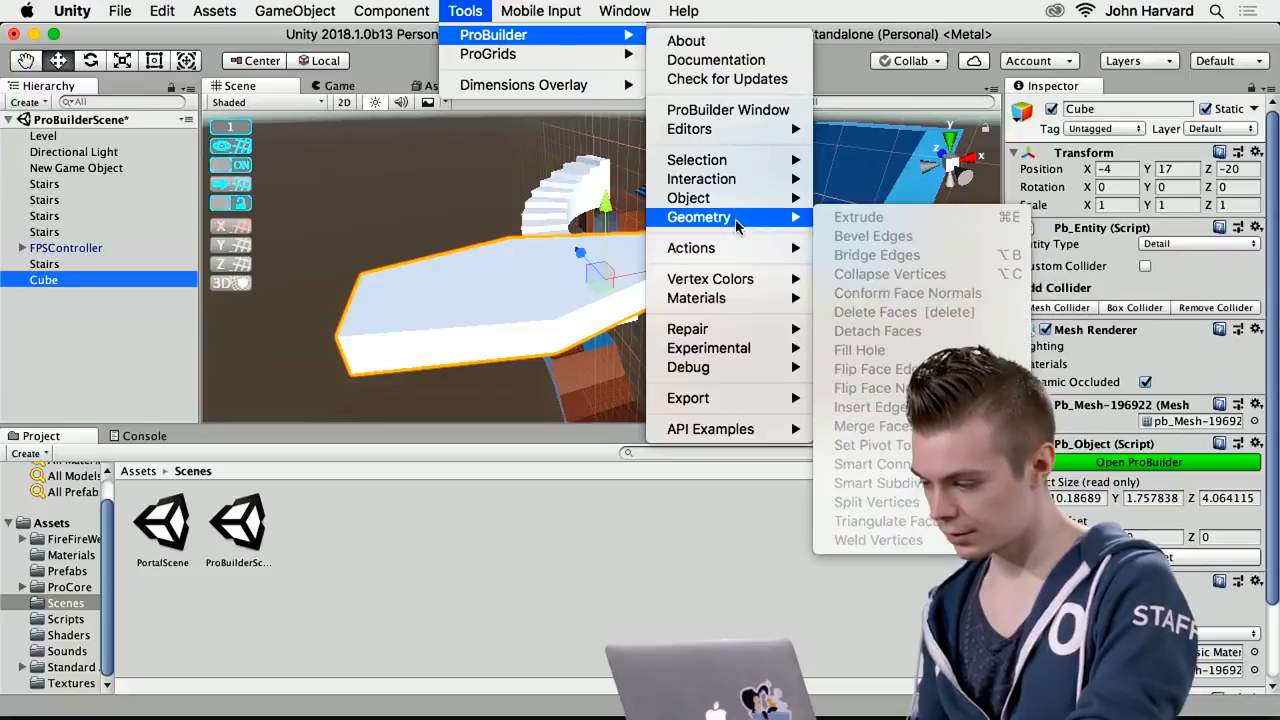
left_click(520, 269)
left_click(57, 305)
left_click(57, 282)
Open the ProBuilder window docked beside the Scene view and switch its tools from icon mode to text mode
left_click(522, 11)
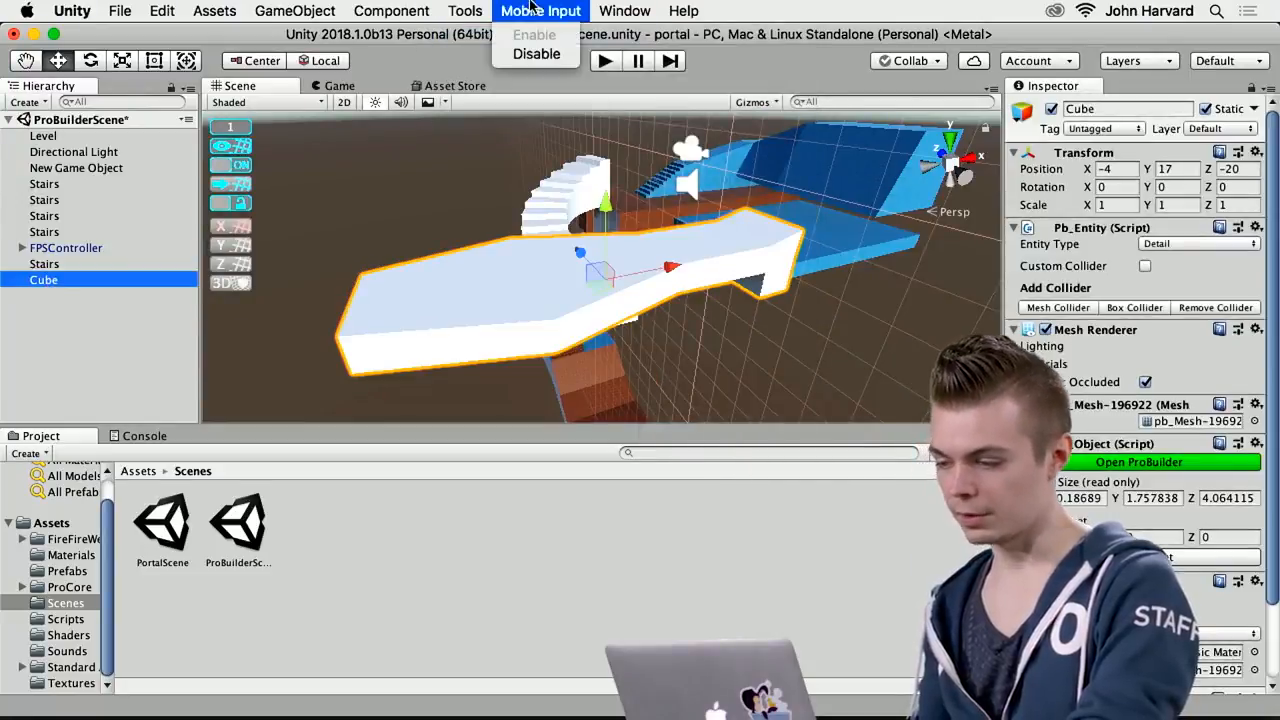
mouse_move(568, 38)
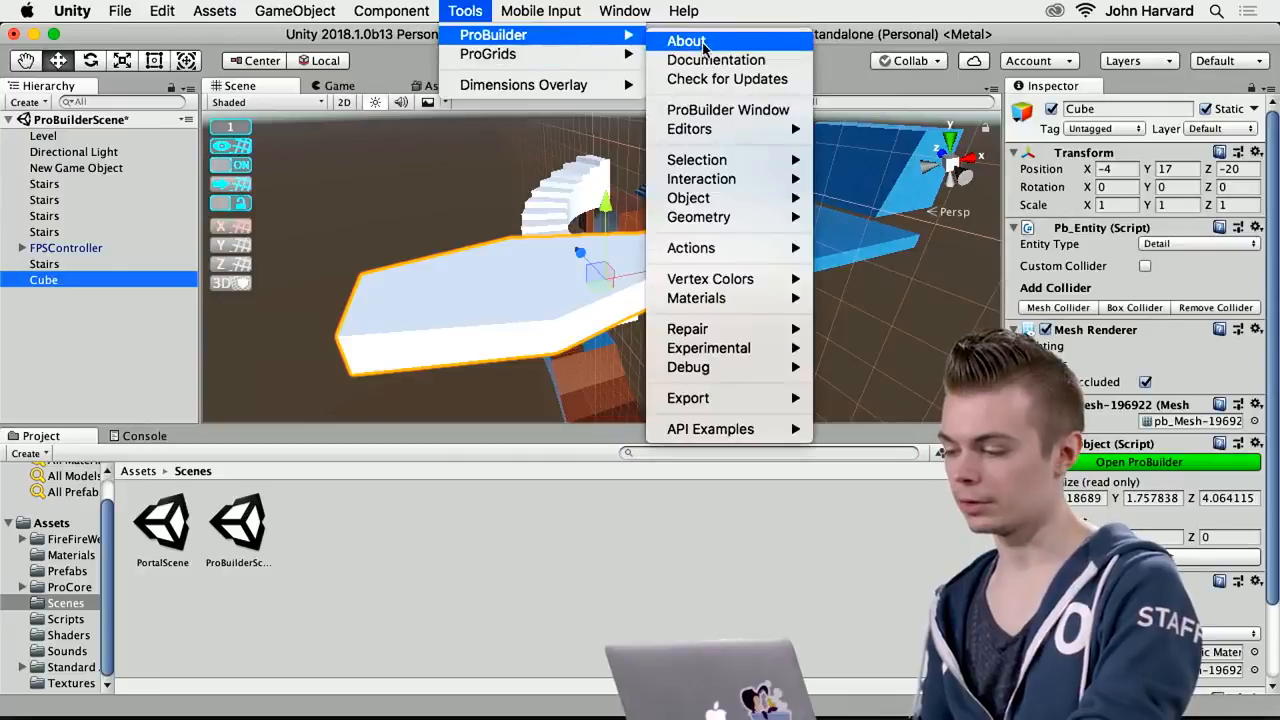
left_click(716, 110)
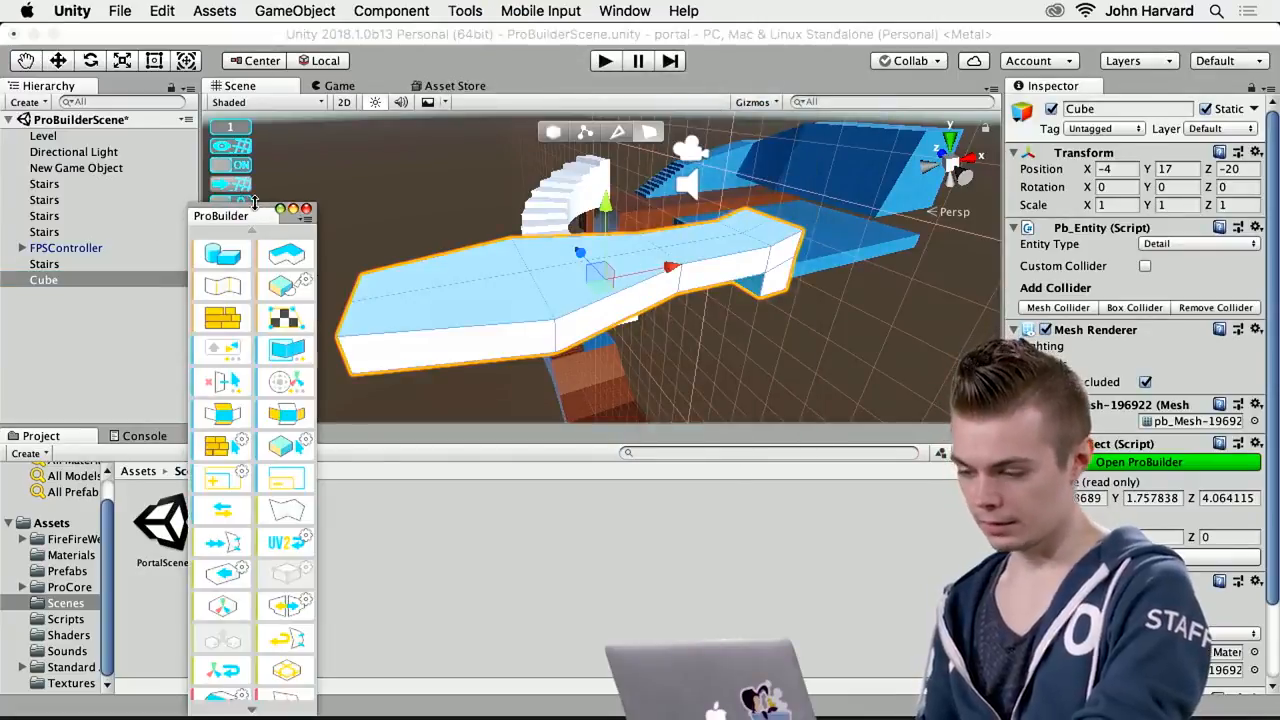
left_click_drag(250, 212, 235, 230)
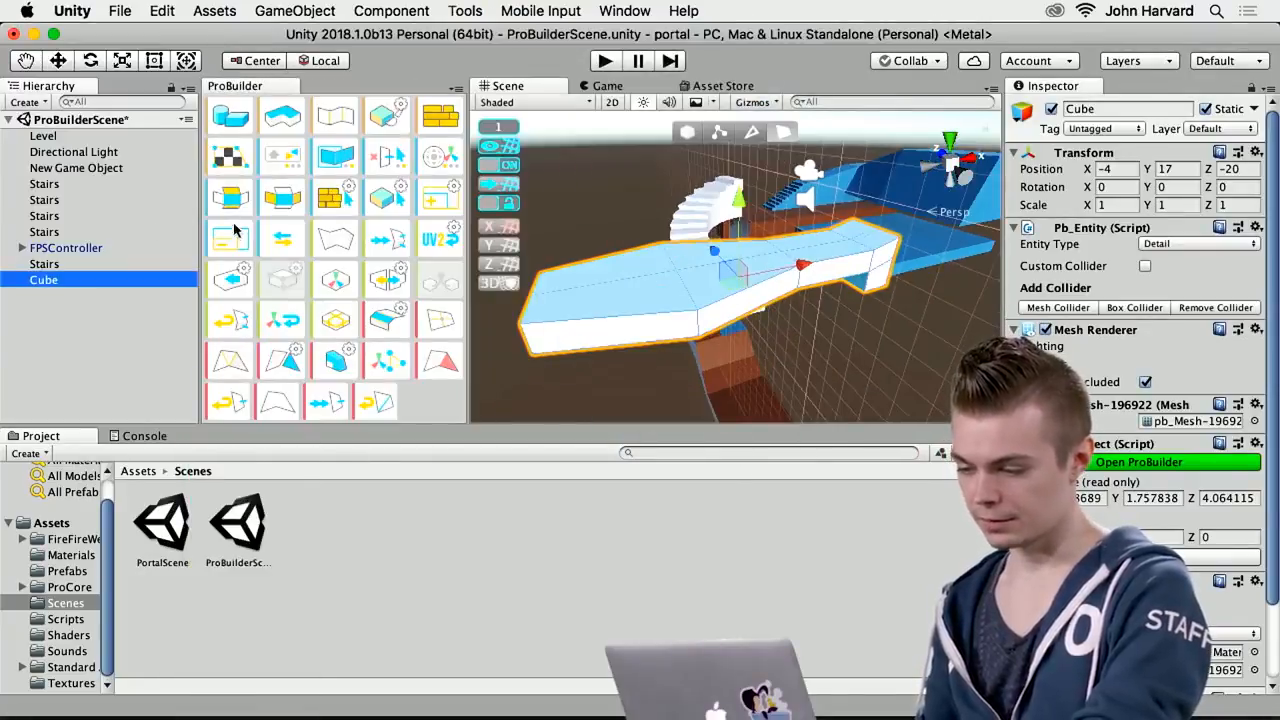
right_click(431, 400)
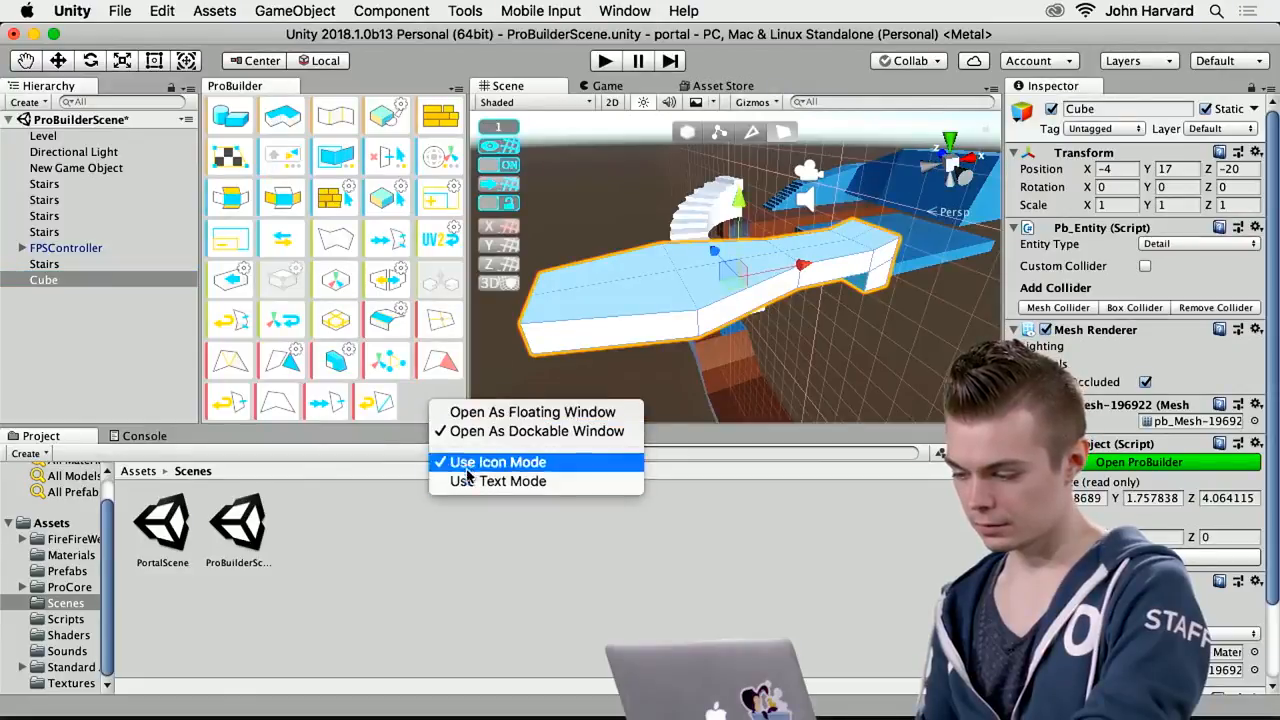
left_click(500, 481)
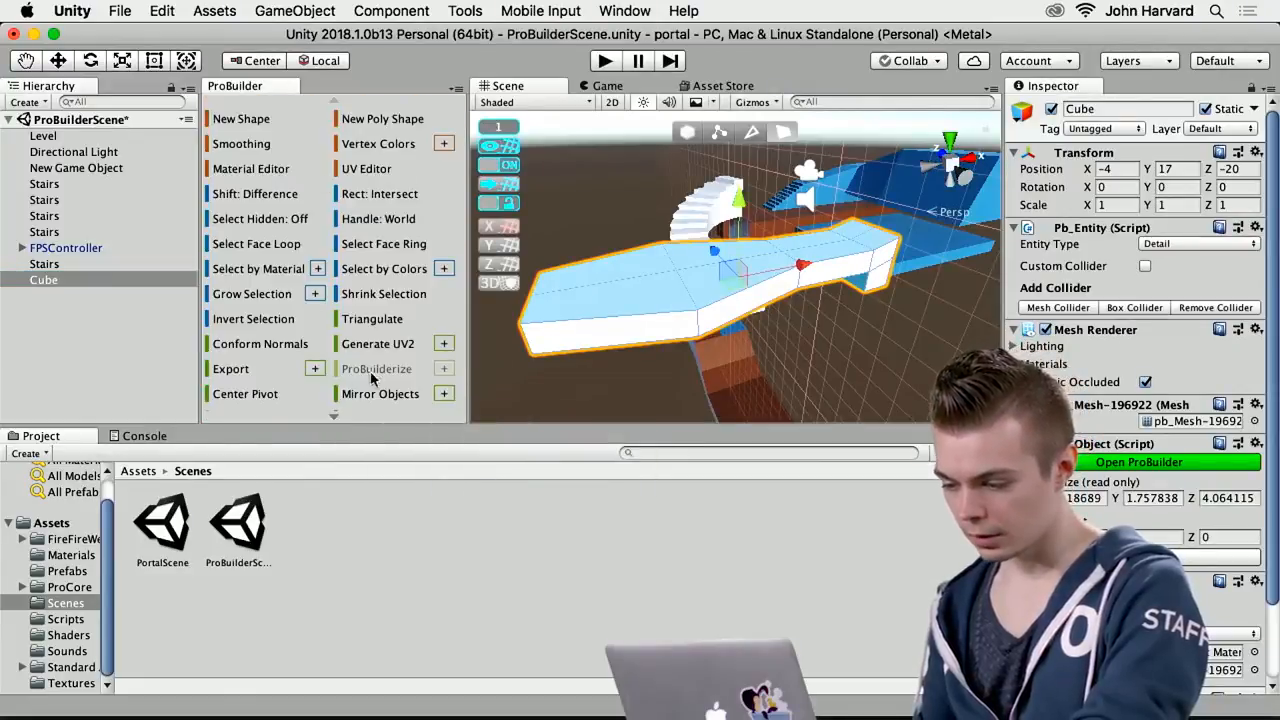
Invert the face selection on the cube and flip the object's normals
left_click(253, 320)
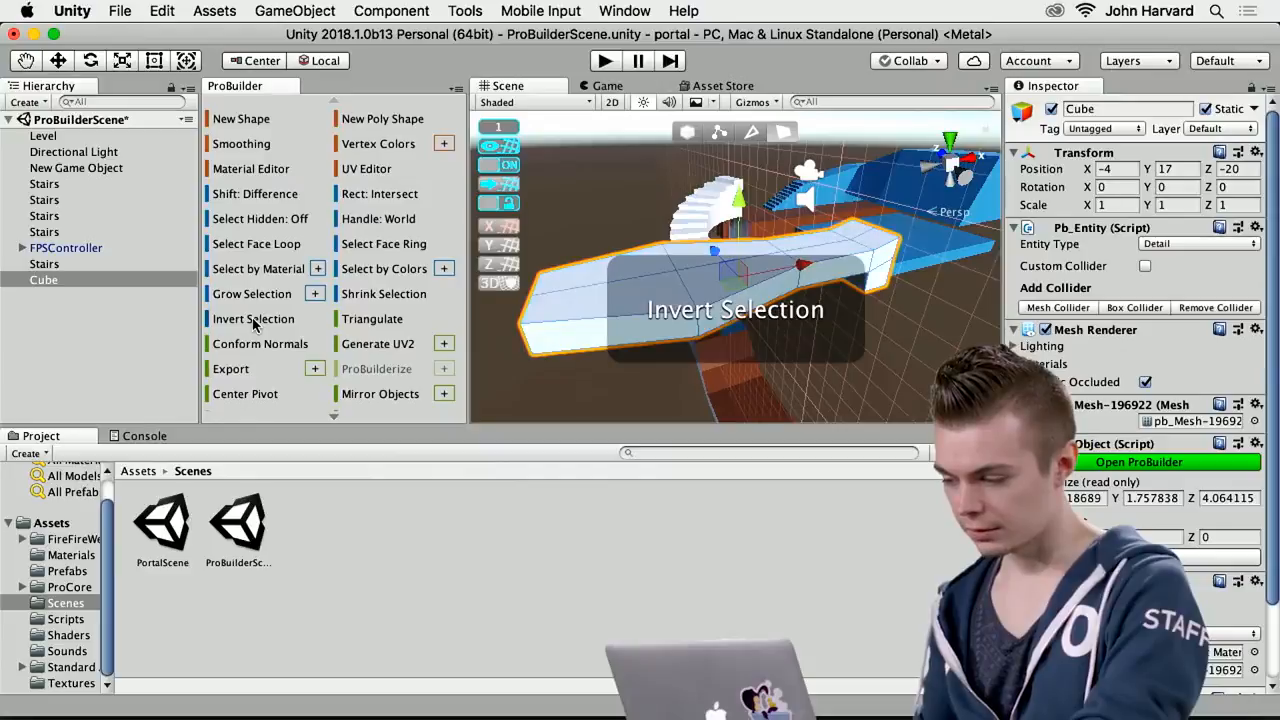
scroll(333, 225, "down", 5)
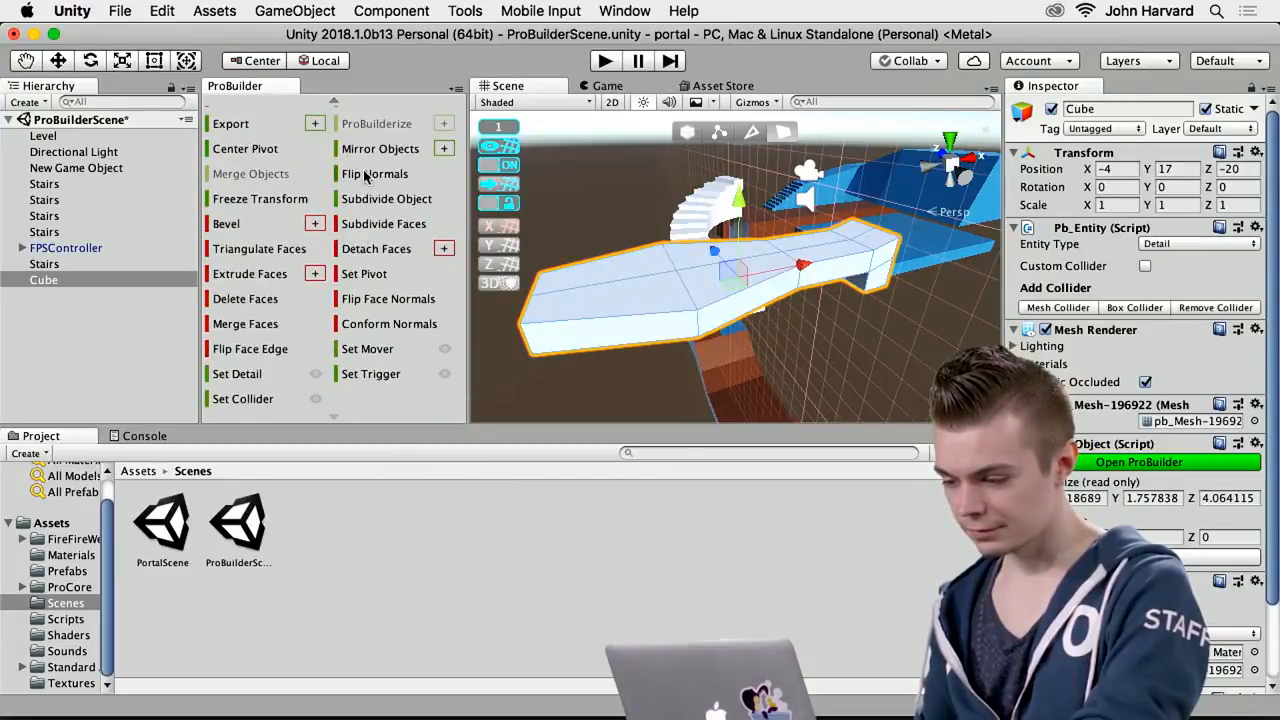
left_click(370, 175)
Examine the inside-out cube from within and from outside, checking which of its walls are rendered
right_click_drag(714, 411, 569, 320)
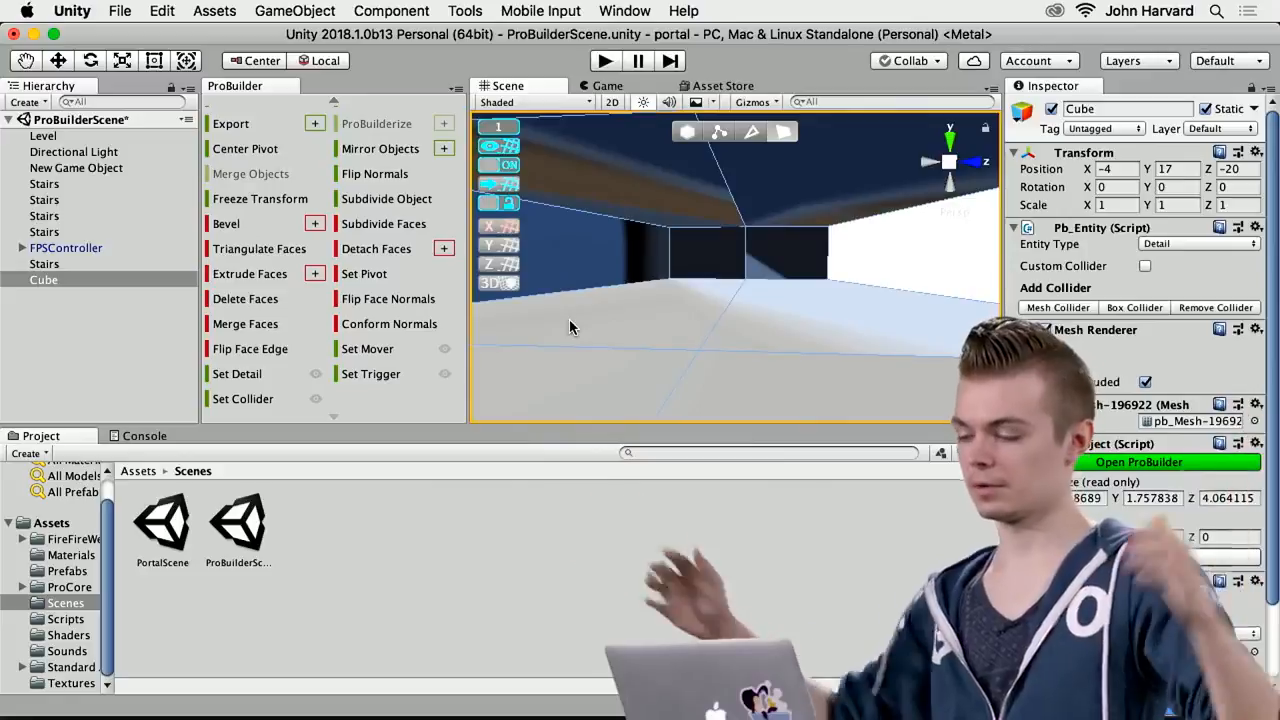
right_click_drag(745, 308, 907, 353)
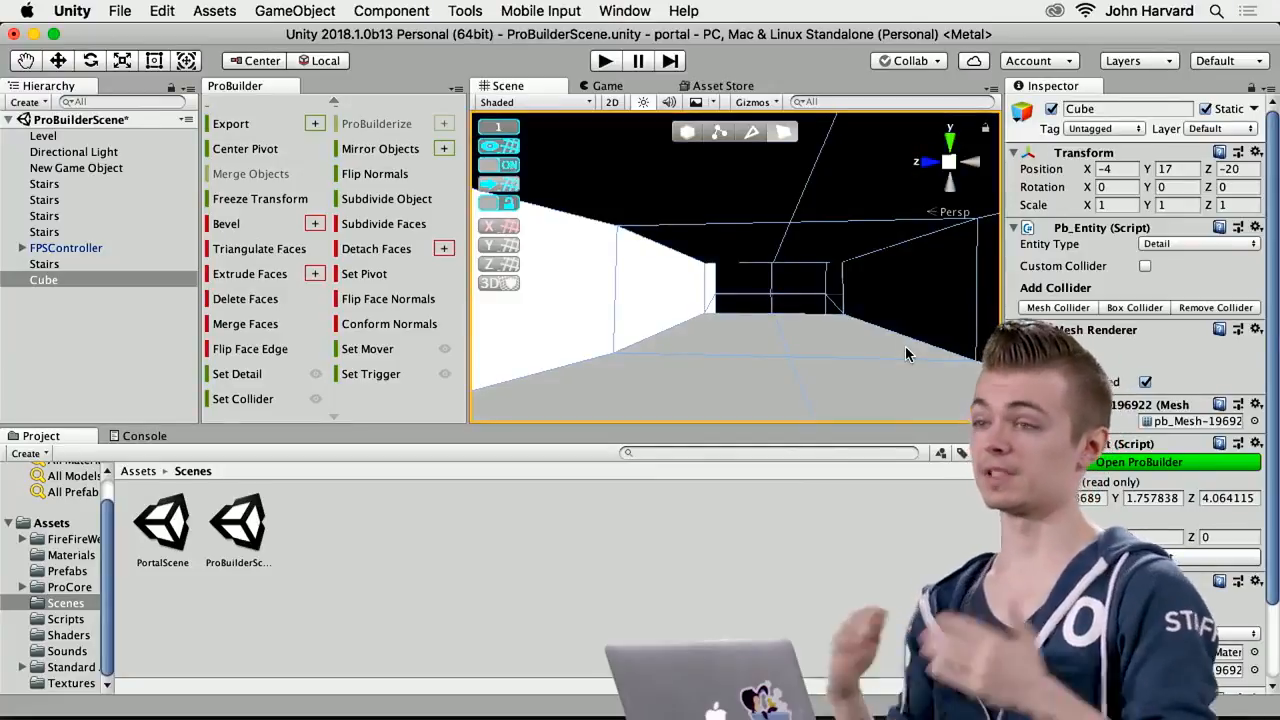
right_click_drag(826, 352, 866, 368)
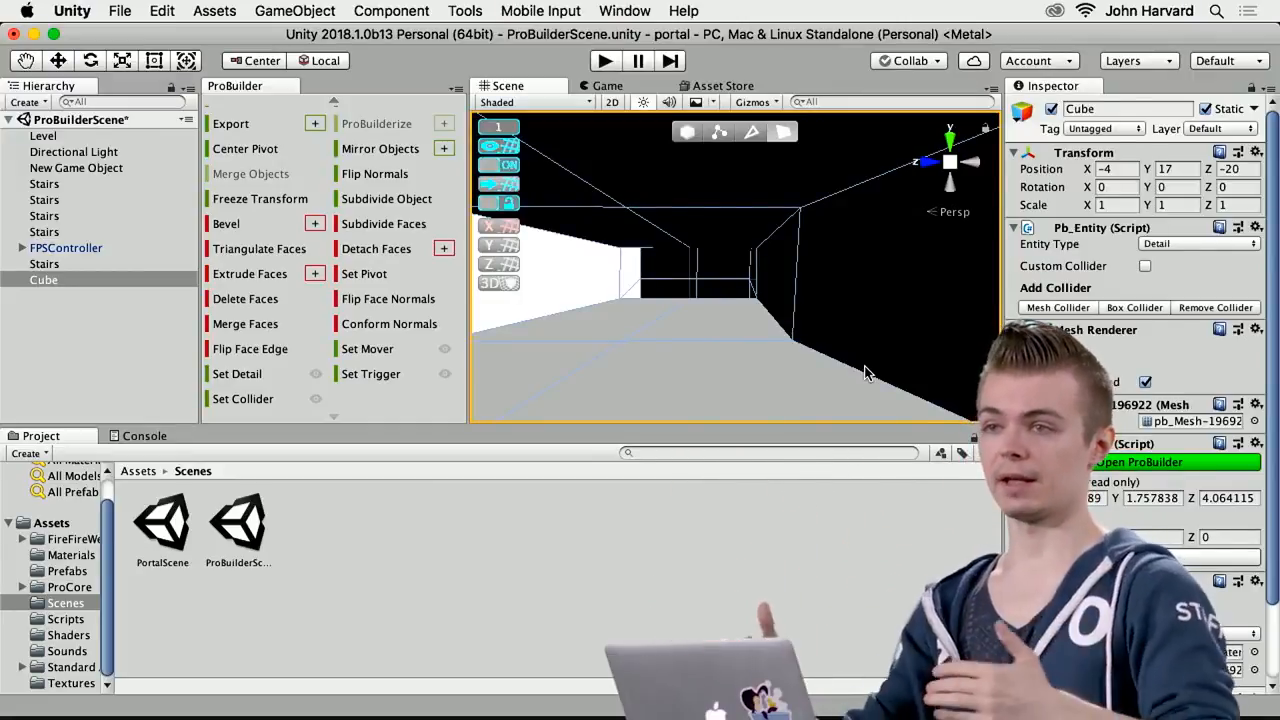
right_click_drag(794, 386, 647, 361)
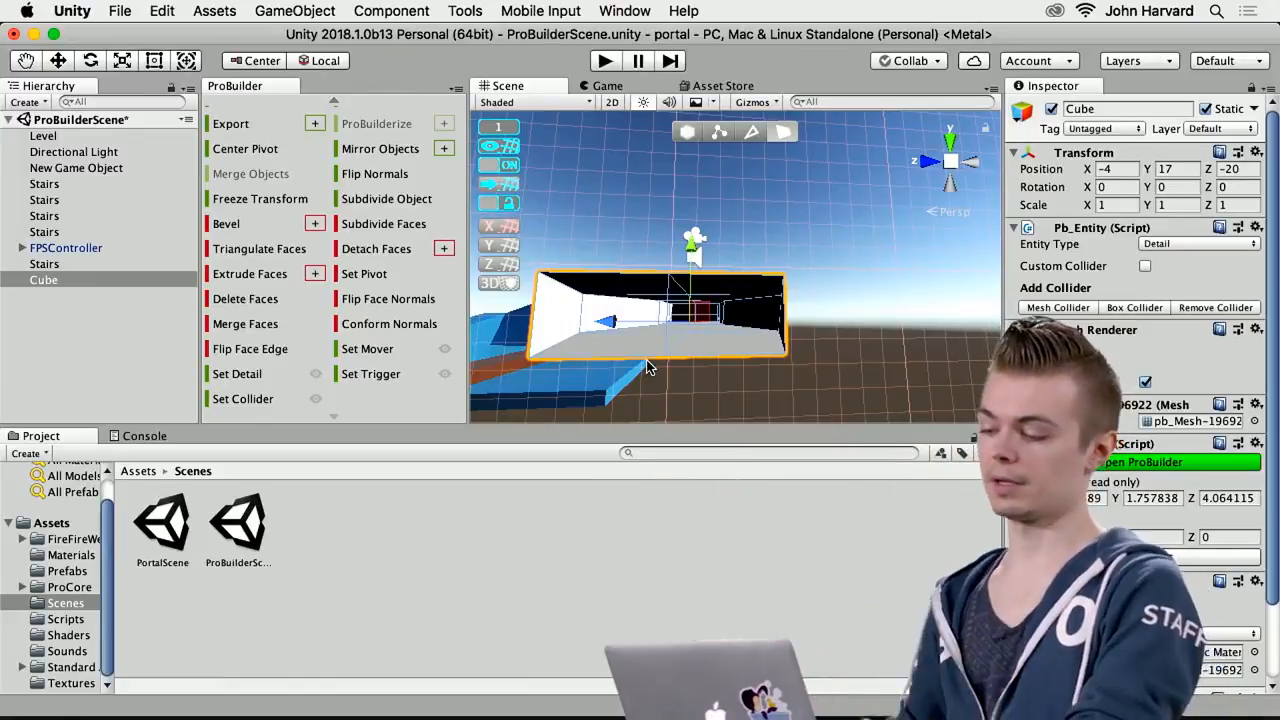
left_click_drag(703, 354, 755, 346, "alt")
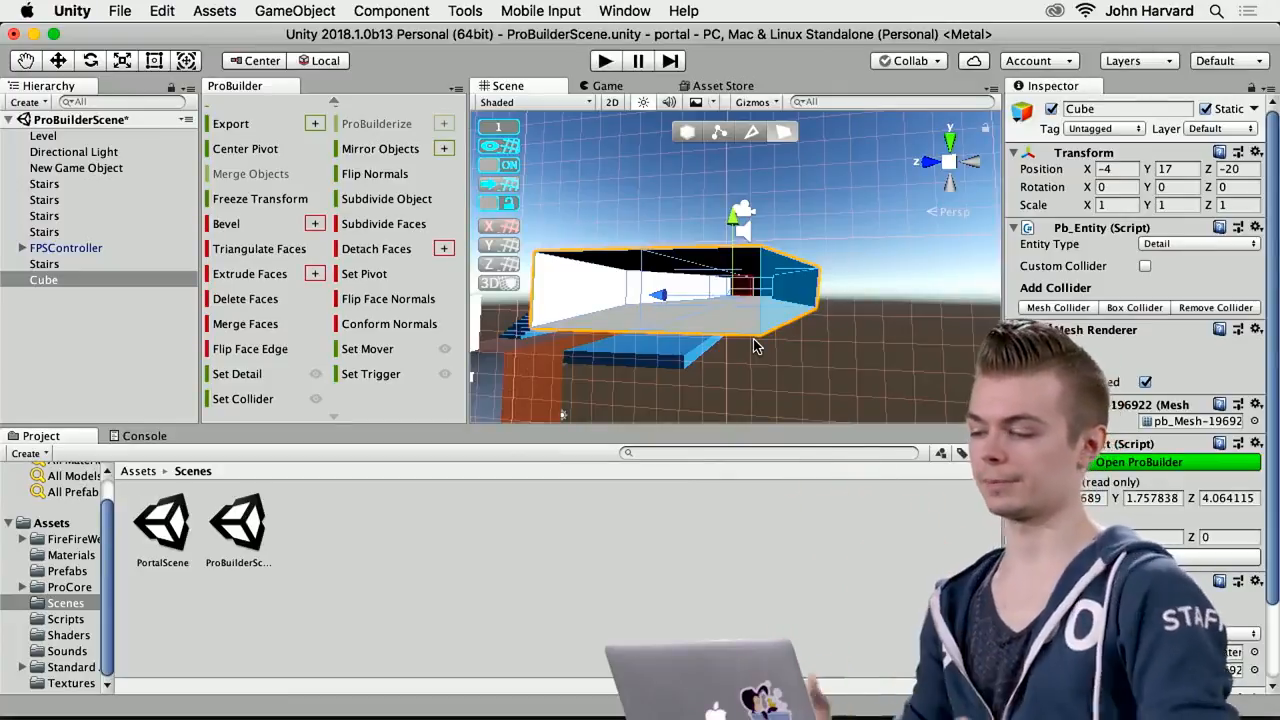
left_click_drag(746, 317, 831, 310, "alt")
right_click_drag(831, 310, 811, 280)
key("s")
key("w")
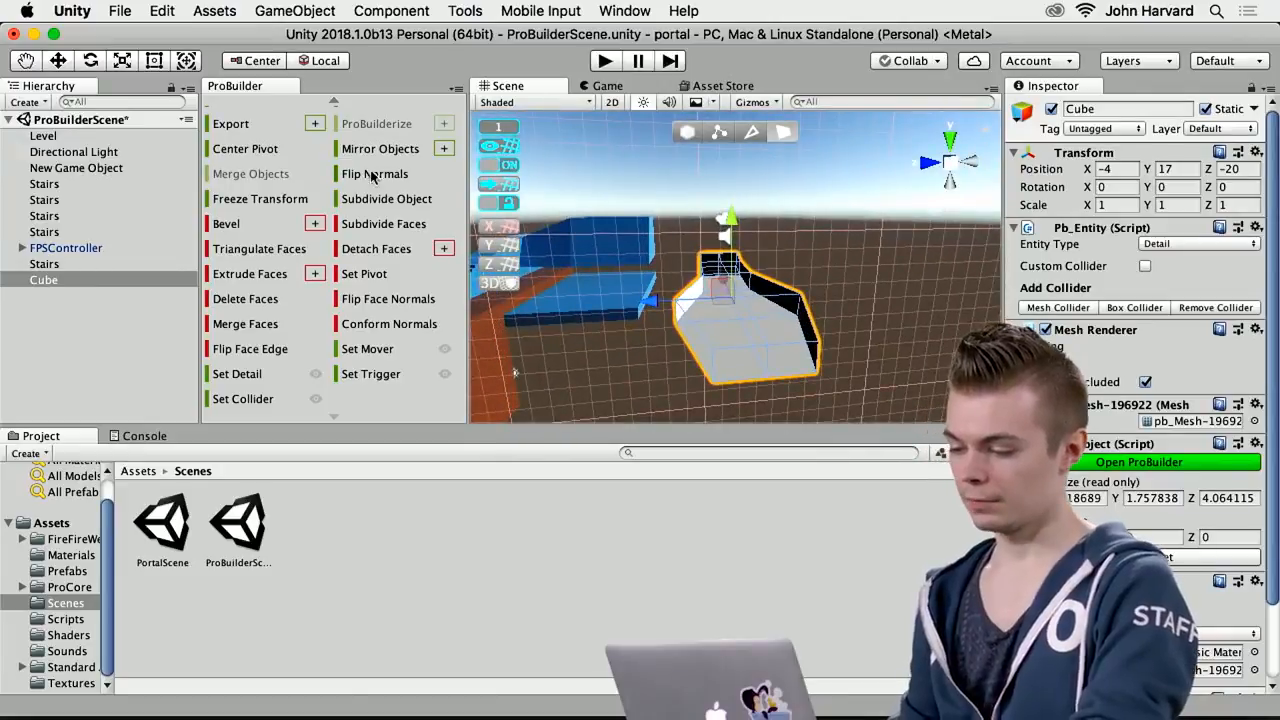
Flip the cube's normals back so its faces point outward
left_click(370, 176)
left_click_drag(822, 412, 787, 362, "alt")
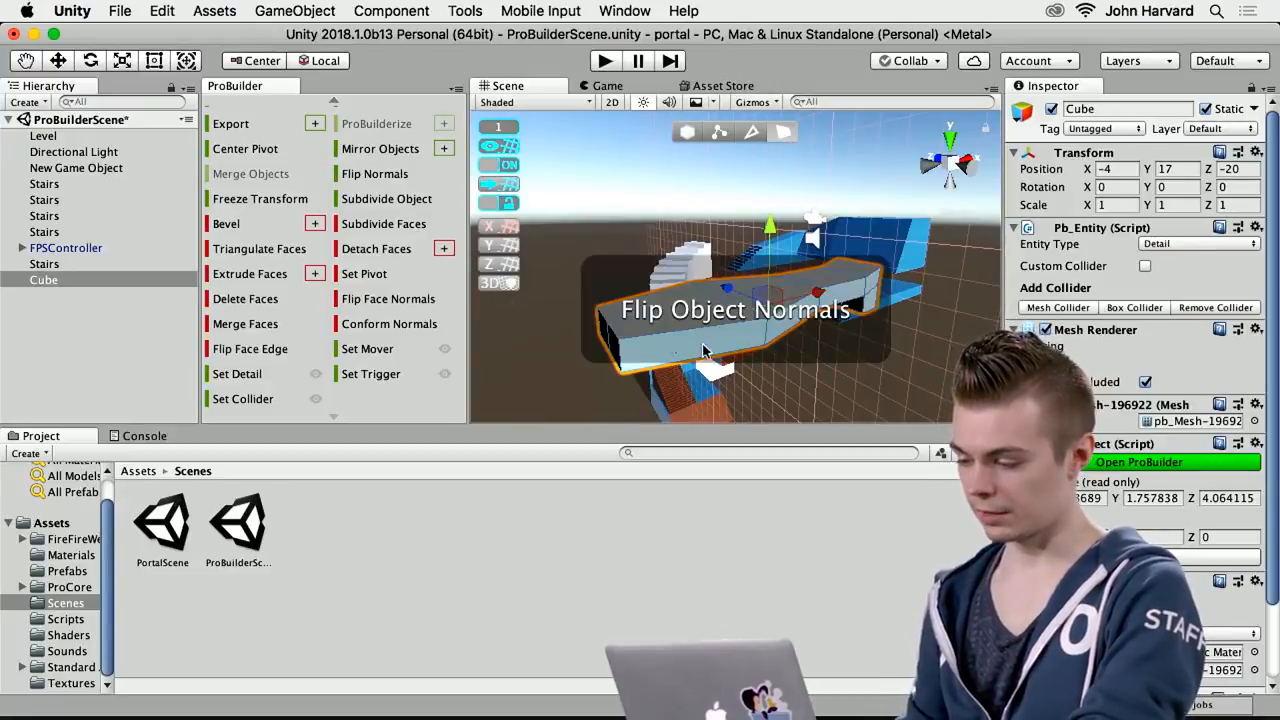
Select all top faces of the cube and extrude them upward until the object is 5 units high
left_click_drag(674, 337, 766, 334, "alt")
left_click(715, 340)
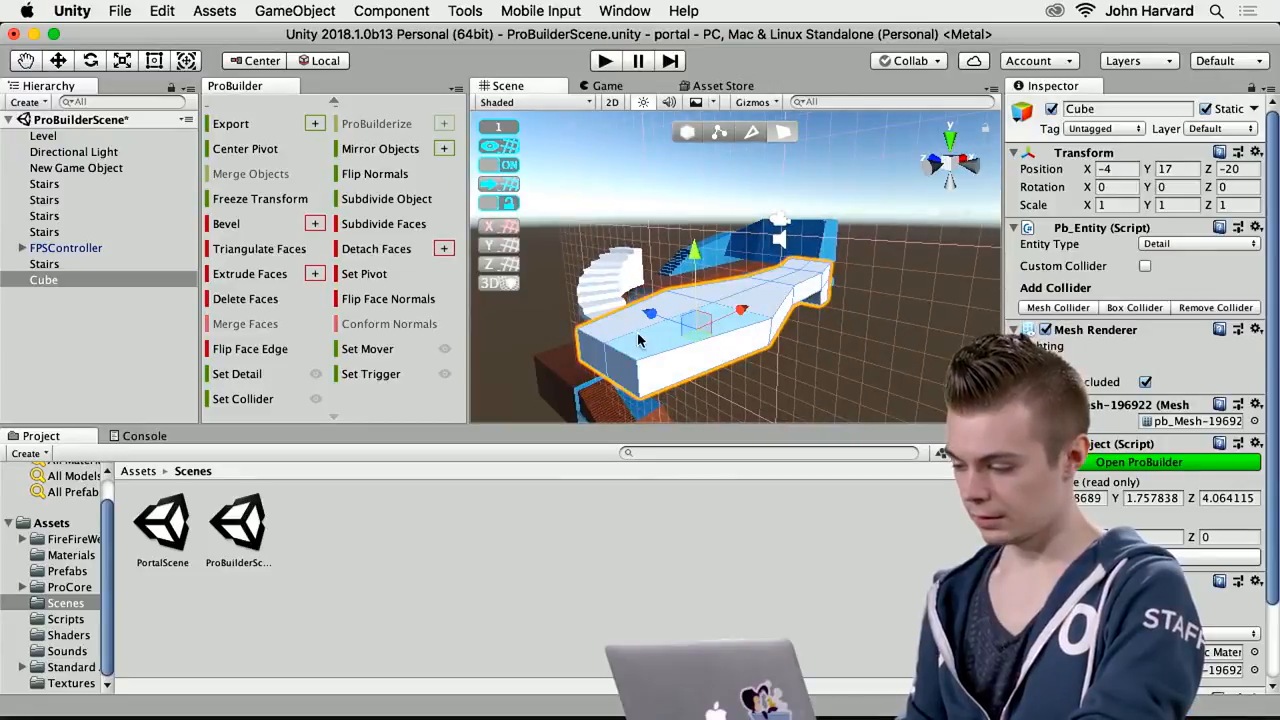
left_click(722, 303)
left_click(684, 318)
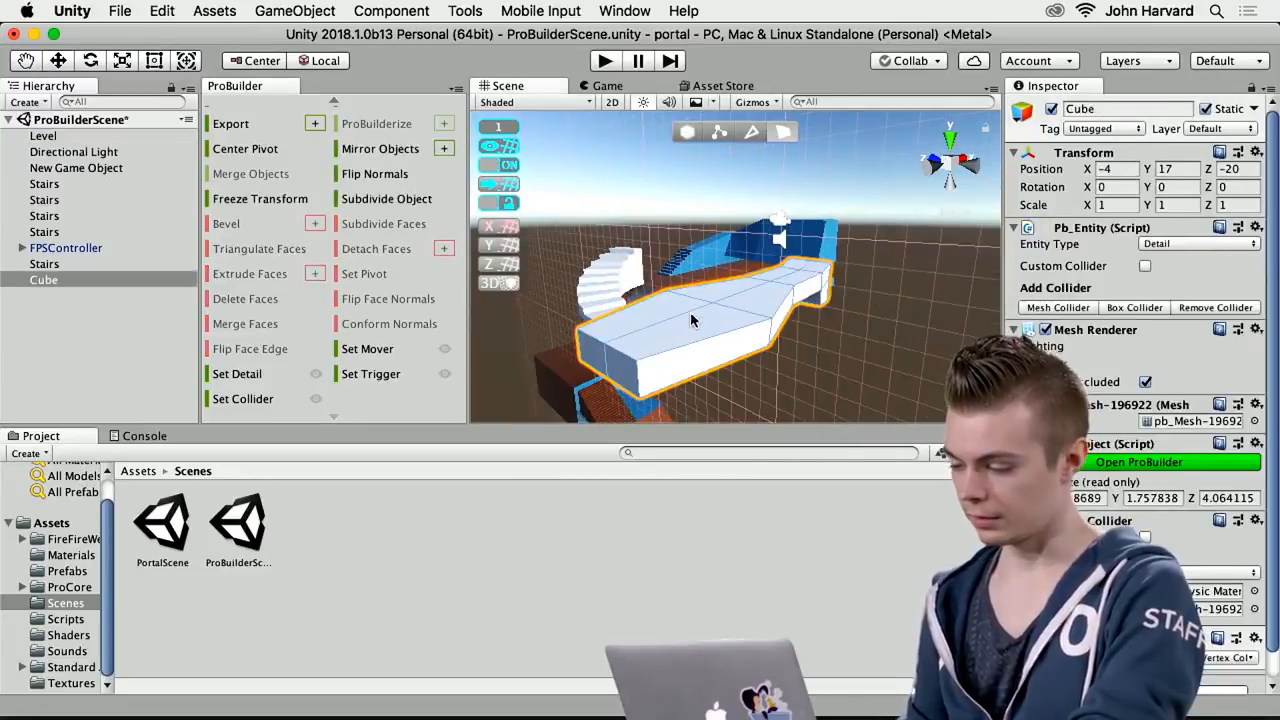
left_click(662, 317)
left_click(762, 307, "shift")
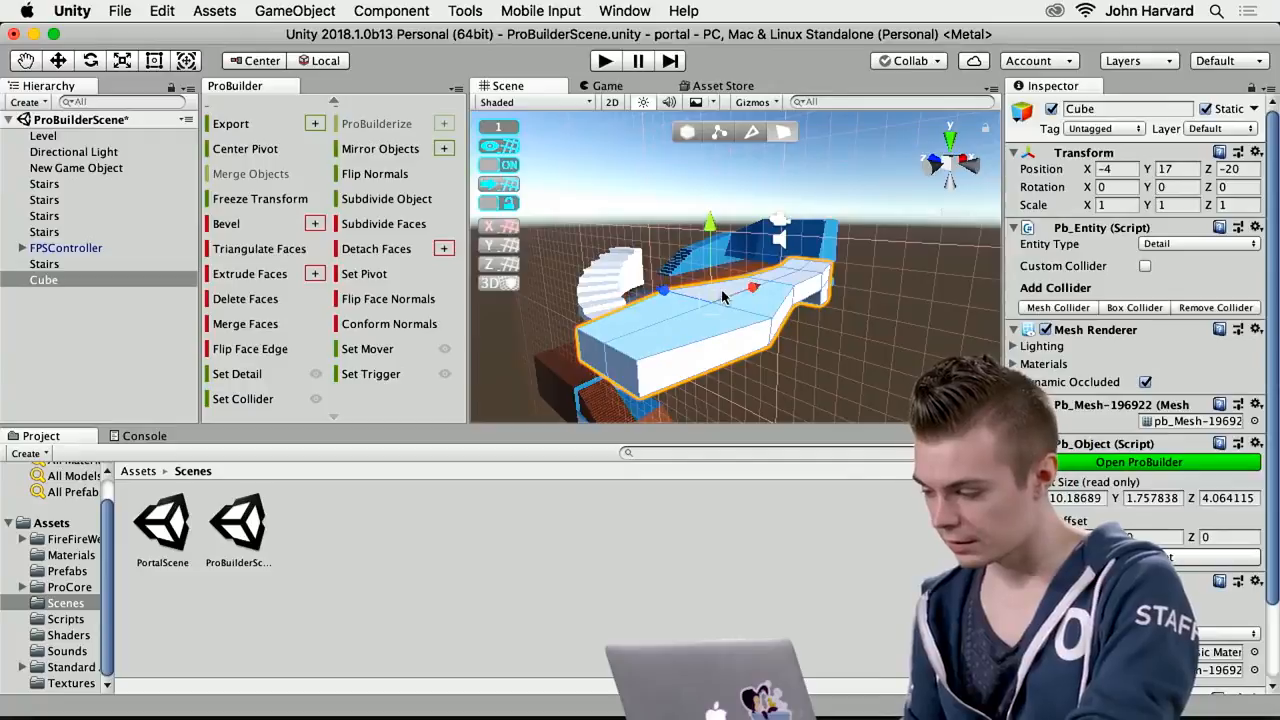
left_click_drag(815, 284, 648, 283, "alt")
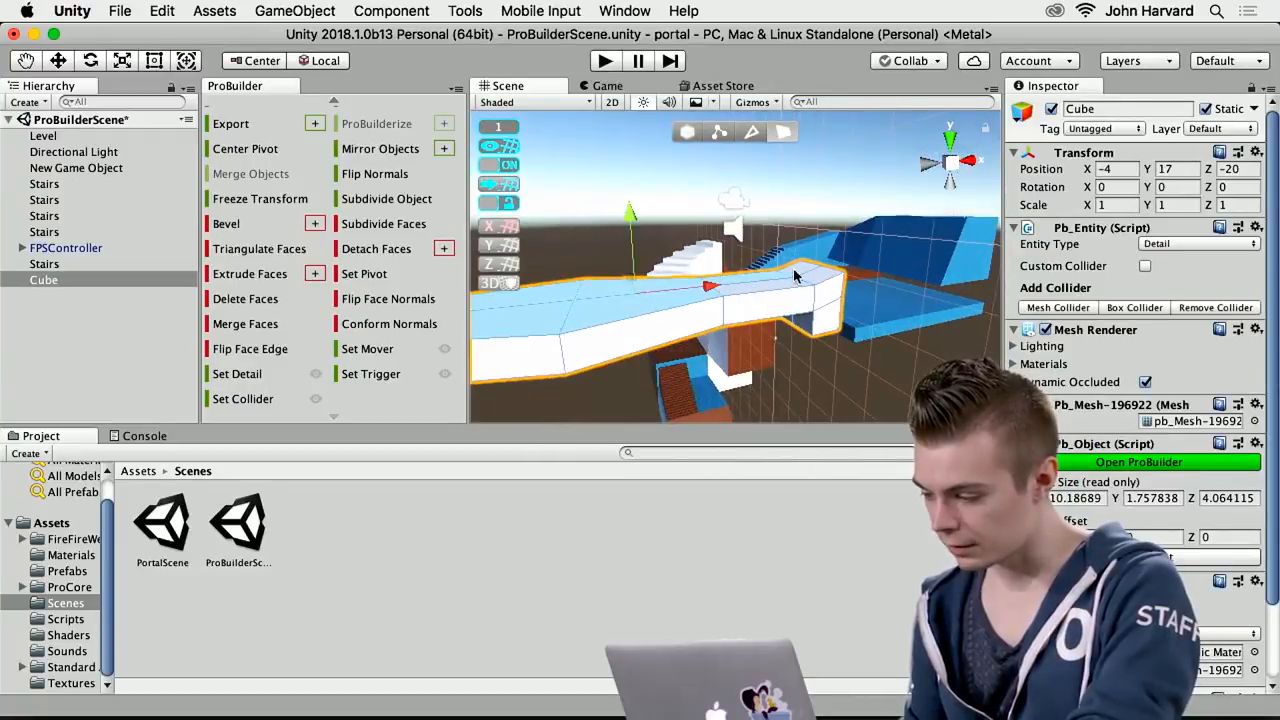
left_click_drag(731, 346, 955, 341, "alt")
left_click_drag(713, 385, 869, 387, "alt")
scroll(850, 392, "down", 5)
scroll(848, 392, "down", 3)
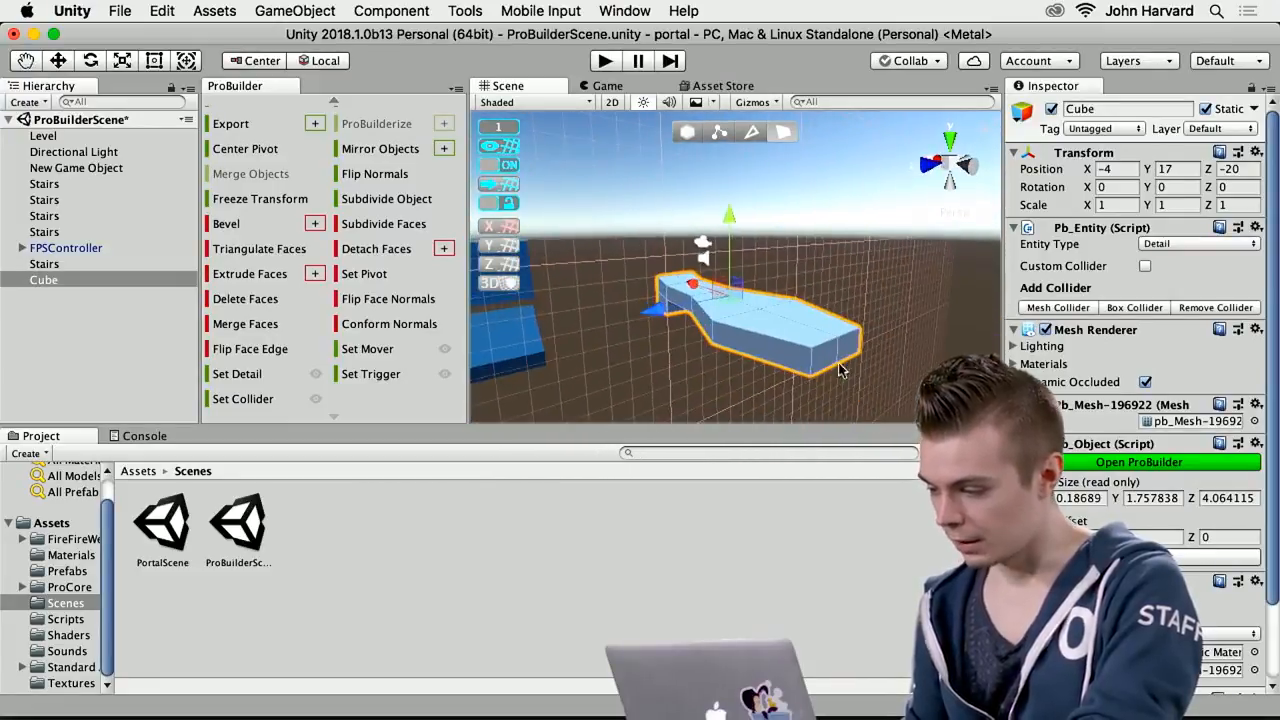
left_click_drag(731, 216, 727, 134, "shift")
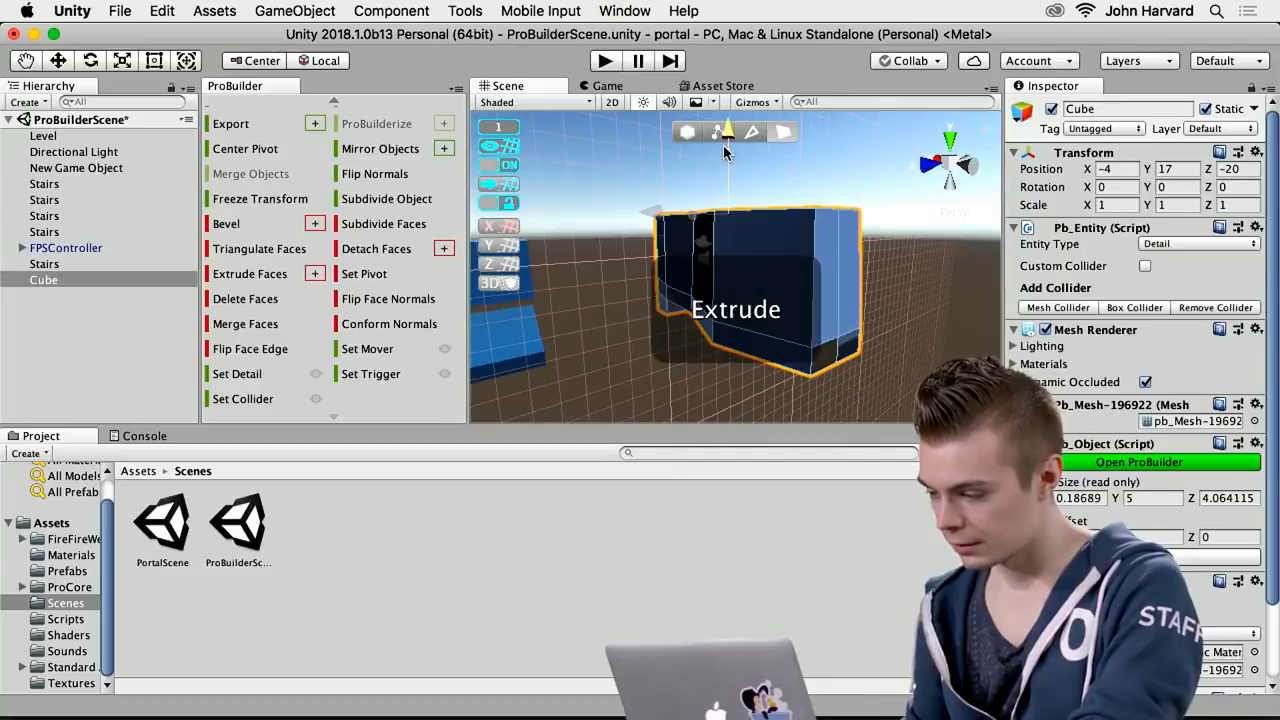
Flip the extruded cube's object normals so its faces point into a room-like interior
left_click_drag(863, 281, 482, 215, "alt")
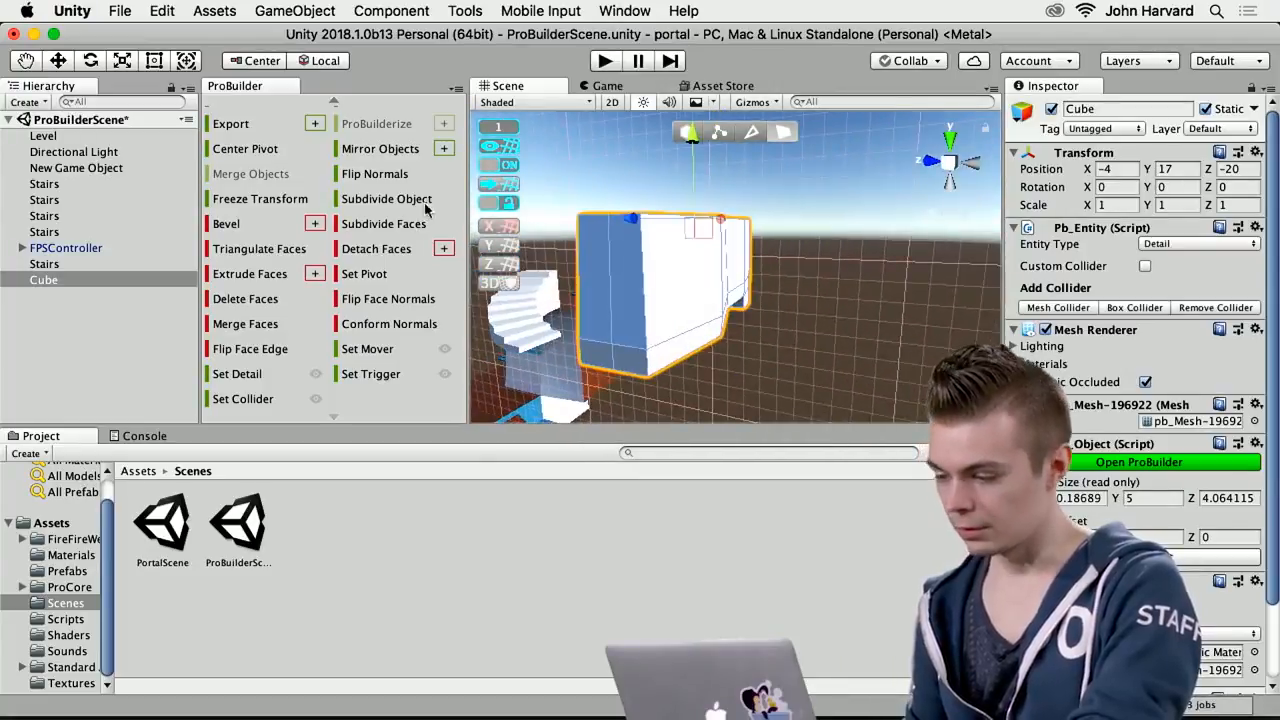
left_click(357, 180)
left_click_drag(811, 360, 540, 338, "alt")
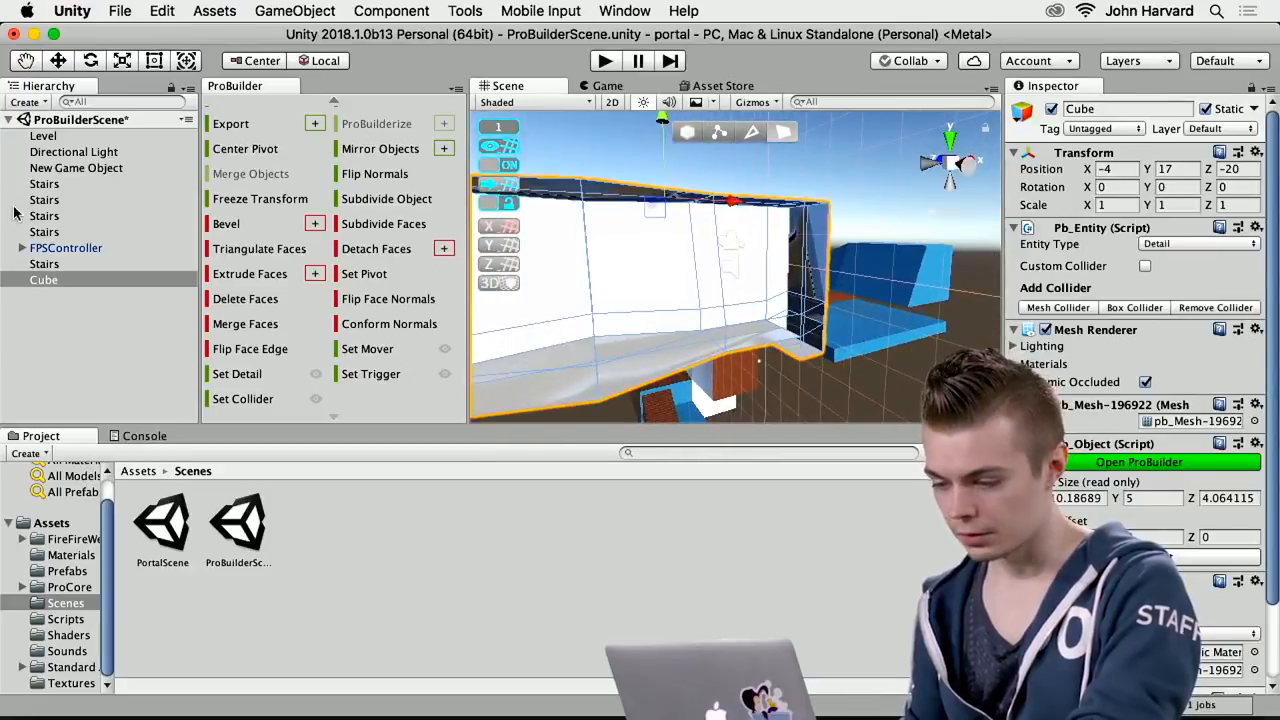
Select the FPSController inside the hollow cube and start playing the scene
left_click(55, 249)
left_click_drag(737, 310, 1049, 320, "alt")
scroll(1049, 320, "down", 2)
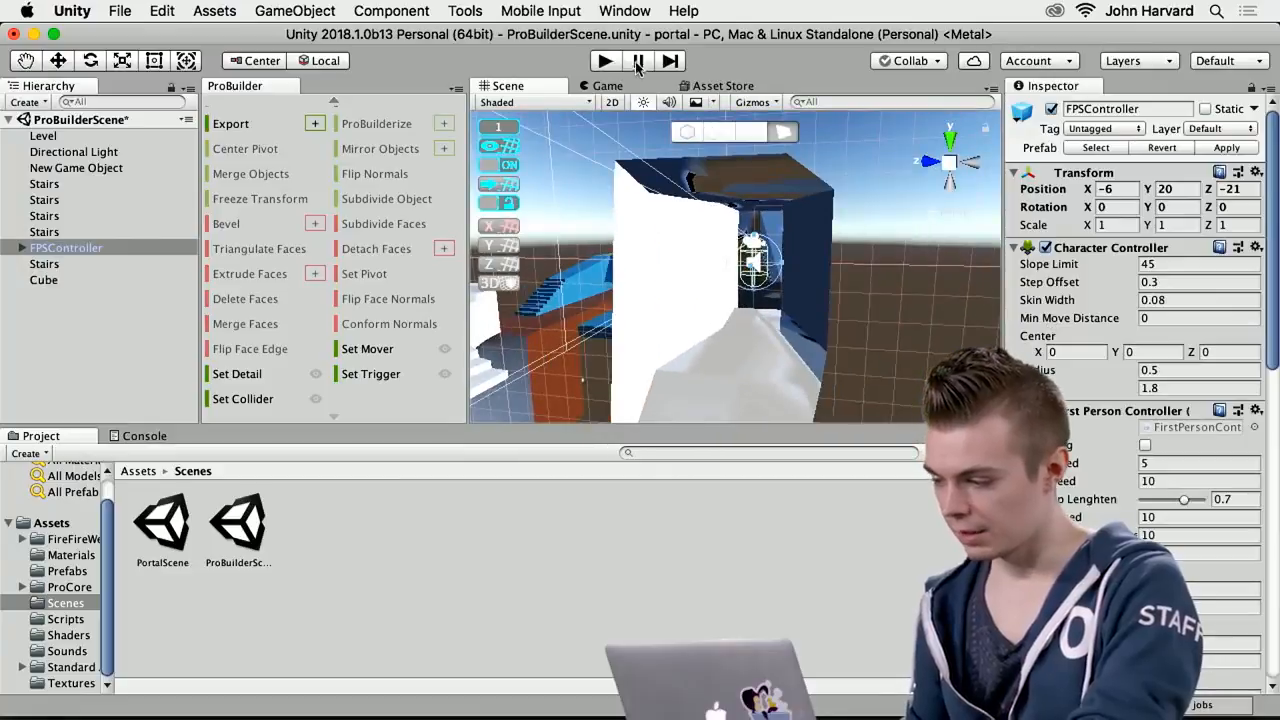
left_click(602, 61)
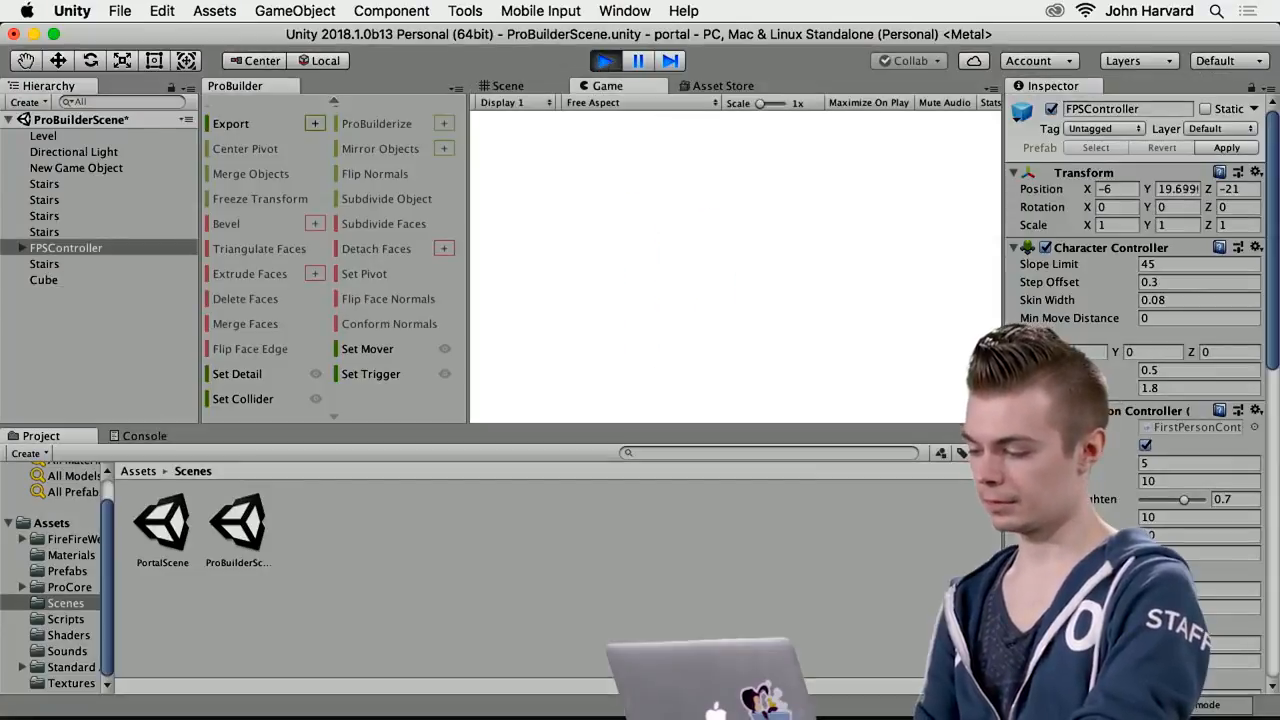
Walk the character back and forth through the cube's interior, looking at its walls, and end play mode
key("s")
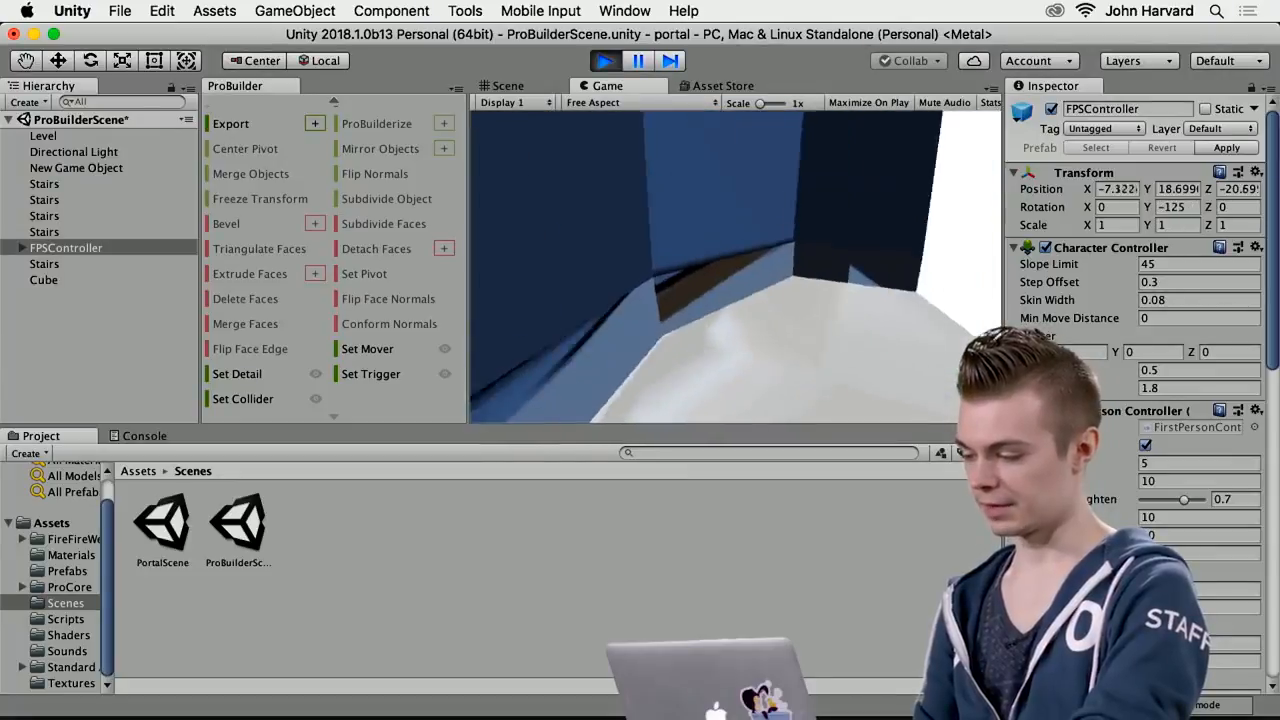
key("w")
key("s")
key("w")
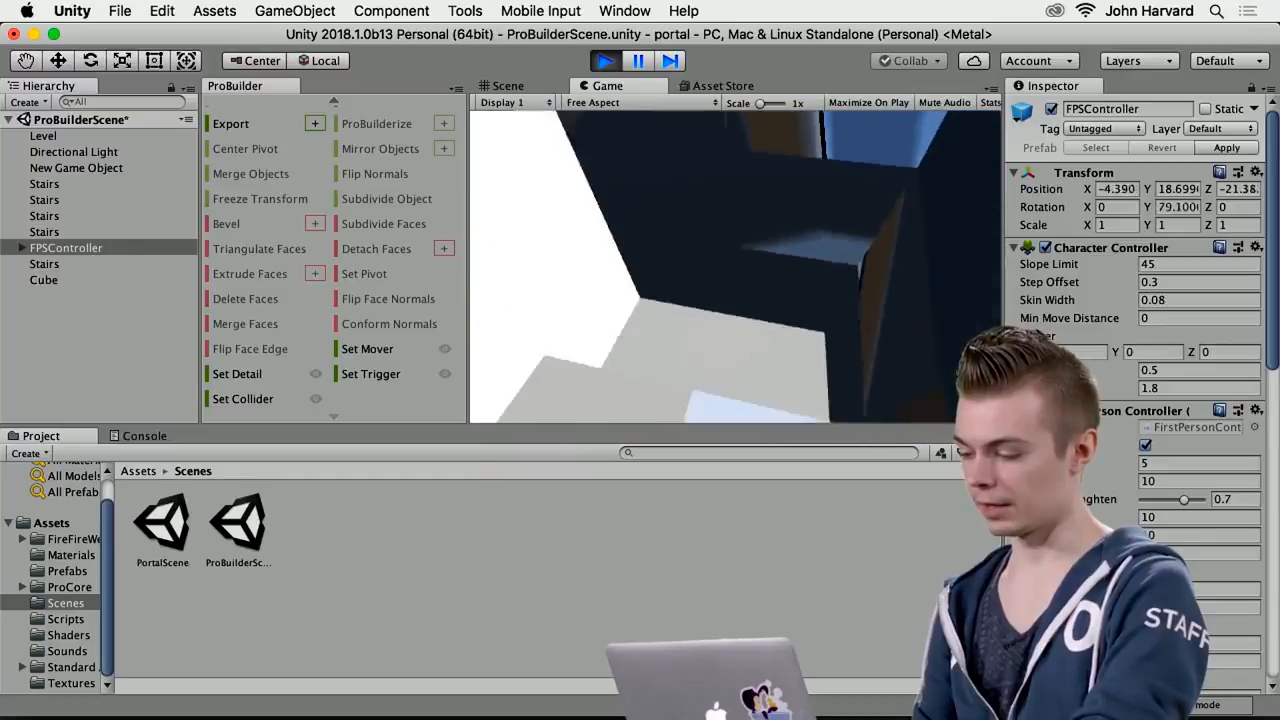
key("w")
key("s")
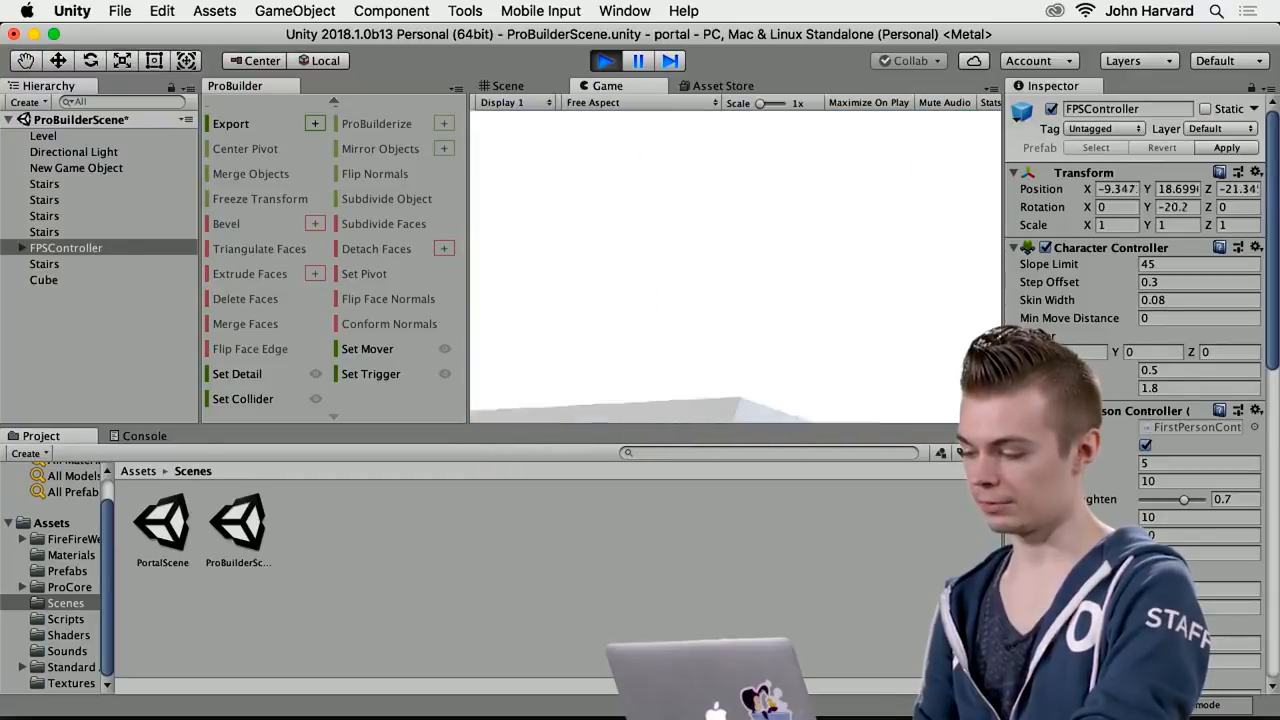
key("w")
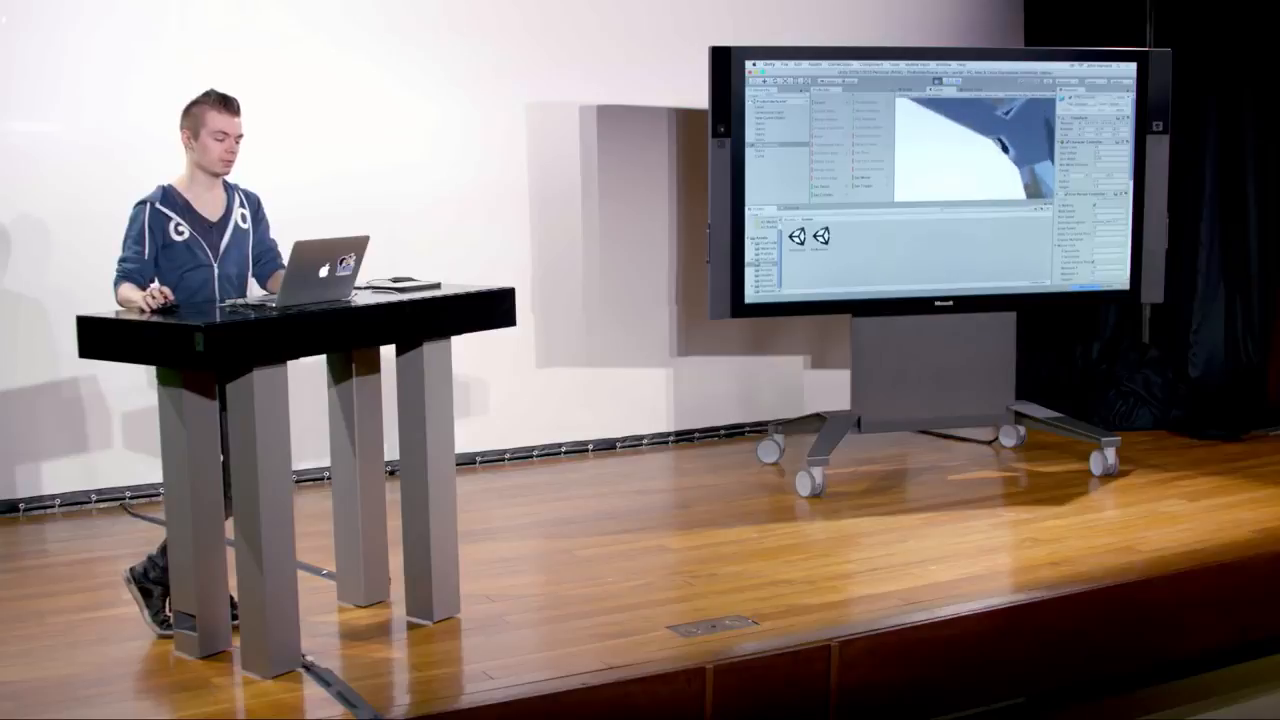
key("super+p")
Open the ProBuilder Material Editor and place its window beside the room in the Scene view
left_click_drag(895, 120, 897, 120)
scroll(871, 190, "up", 5)
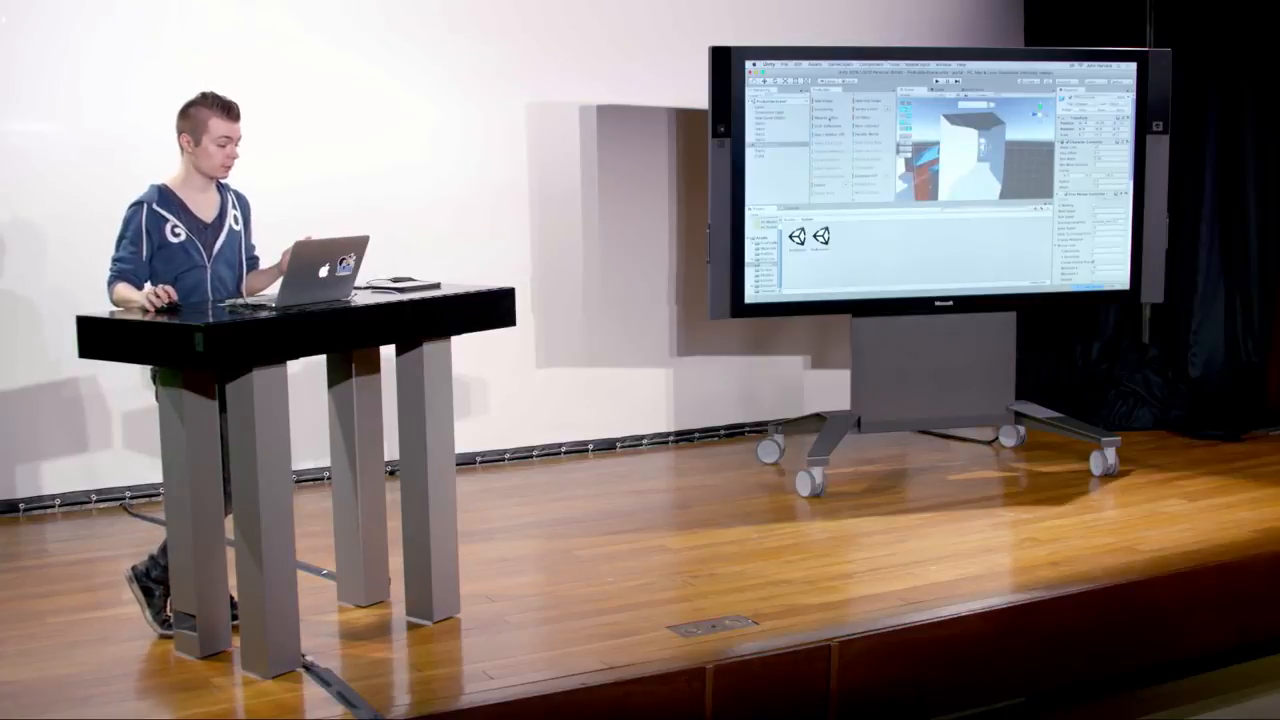
left_click(296, 168)
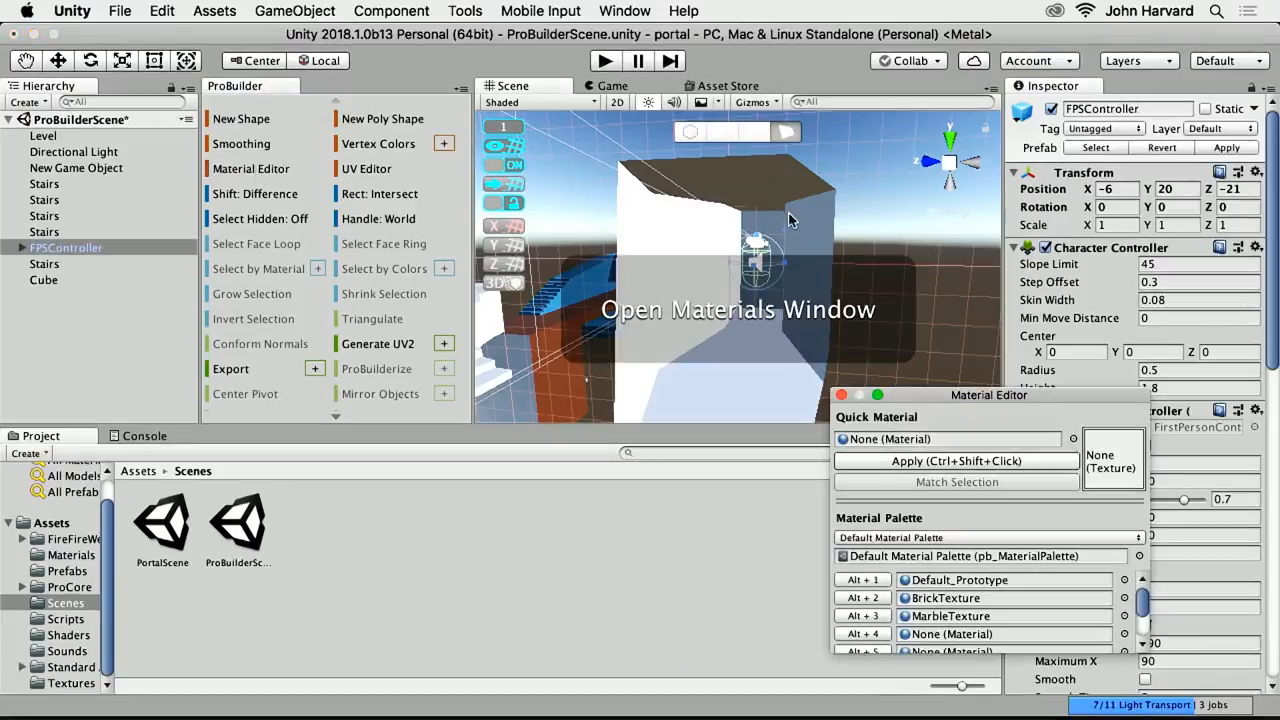
left_click_drag(927, 393, 933, 319)
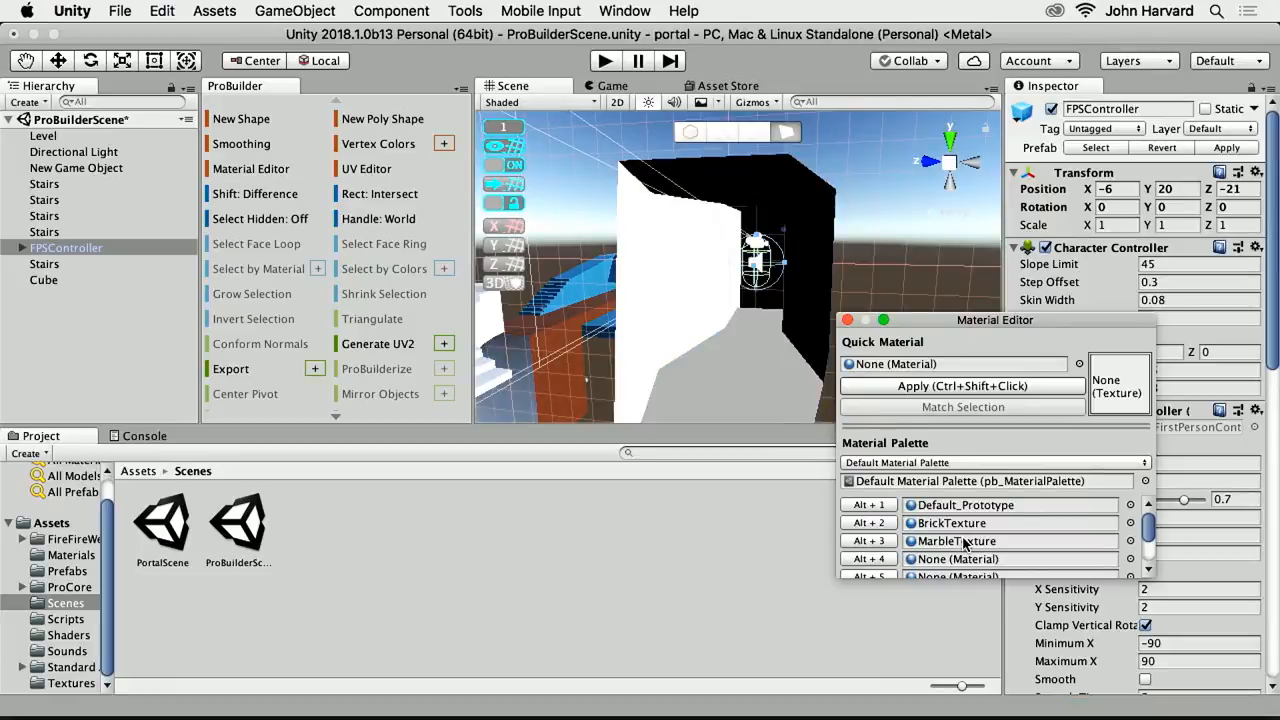
Select the cube's inner side wall faces and apply the BrickTexture material from the palette to them
left_click(781, 367)
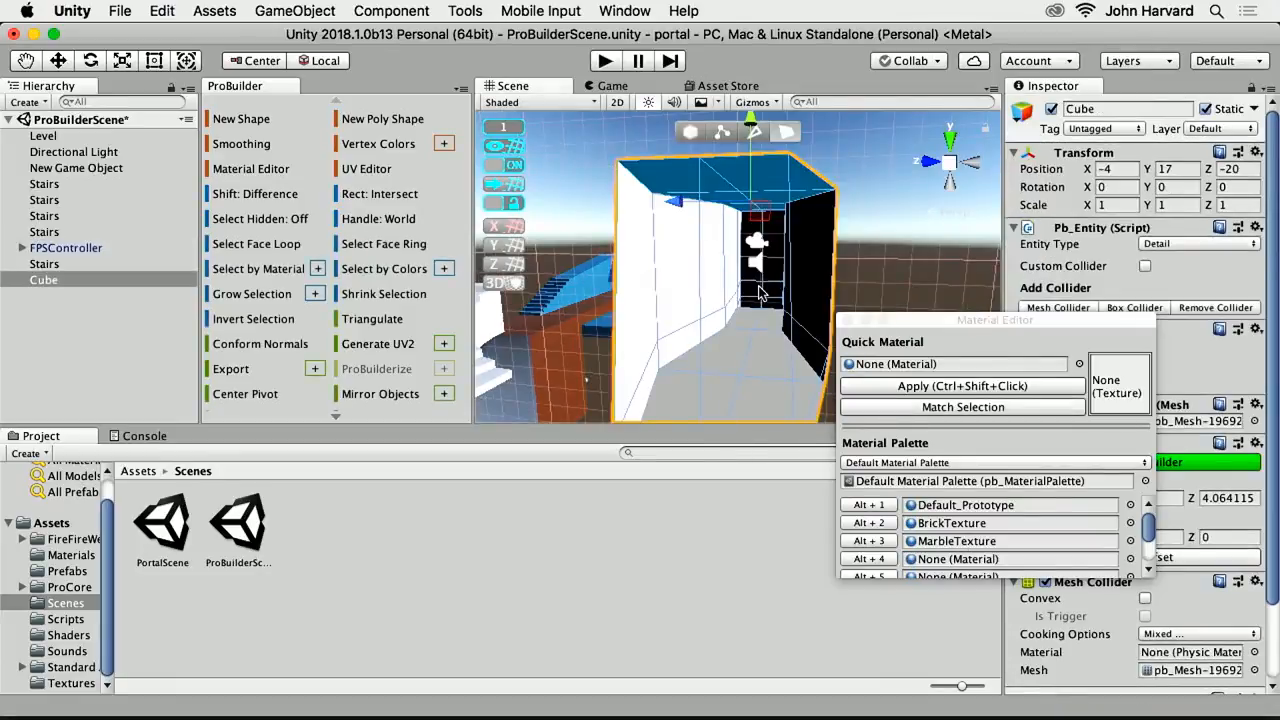
left_click_drag(698, 348, 615, 370, "alt")
left_click(608, 318)
left_click_drag(690, 327, 652, 366, "alt")
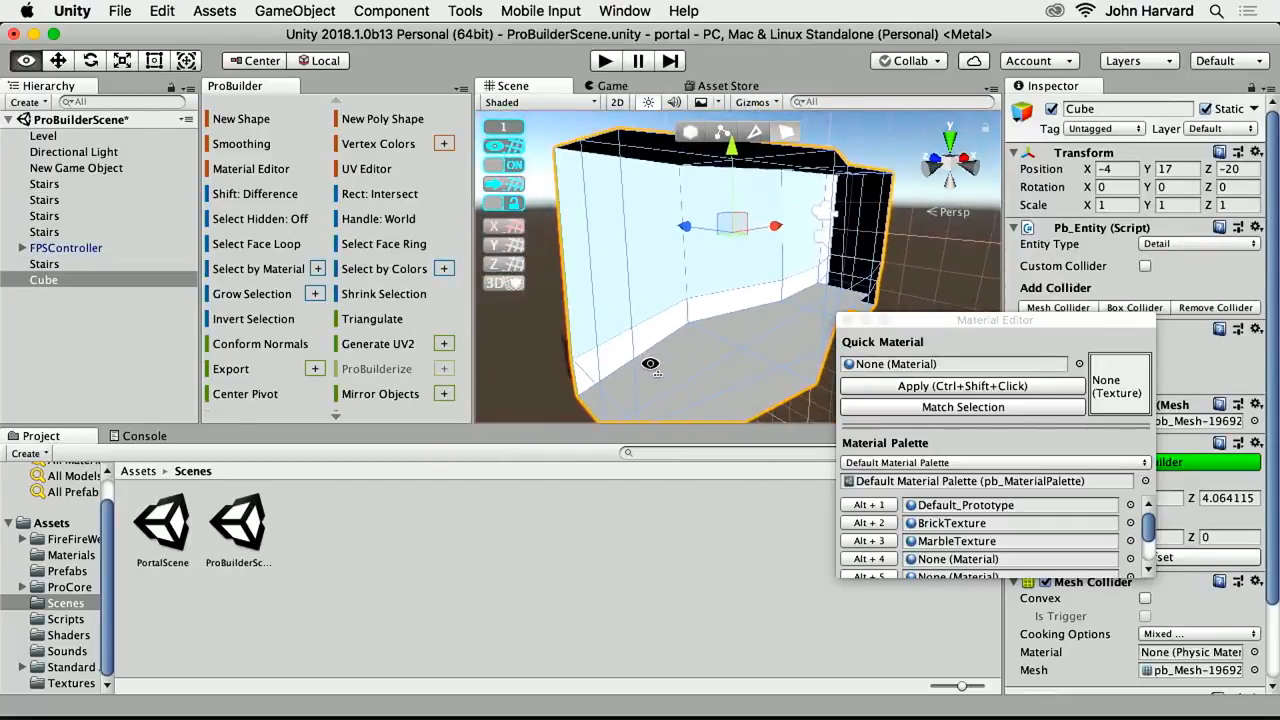
left_click(869, 523)
left_click_drag(565, 330, 535, 345, "alt")
right_click_drag(535, 345, 677, 306)
scroll(682, 334, "down", 5)
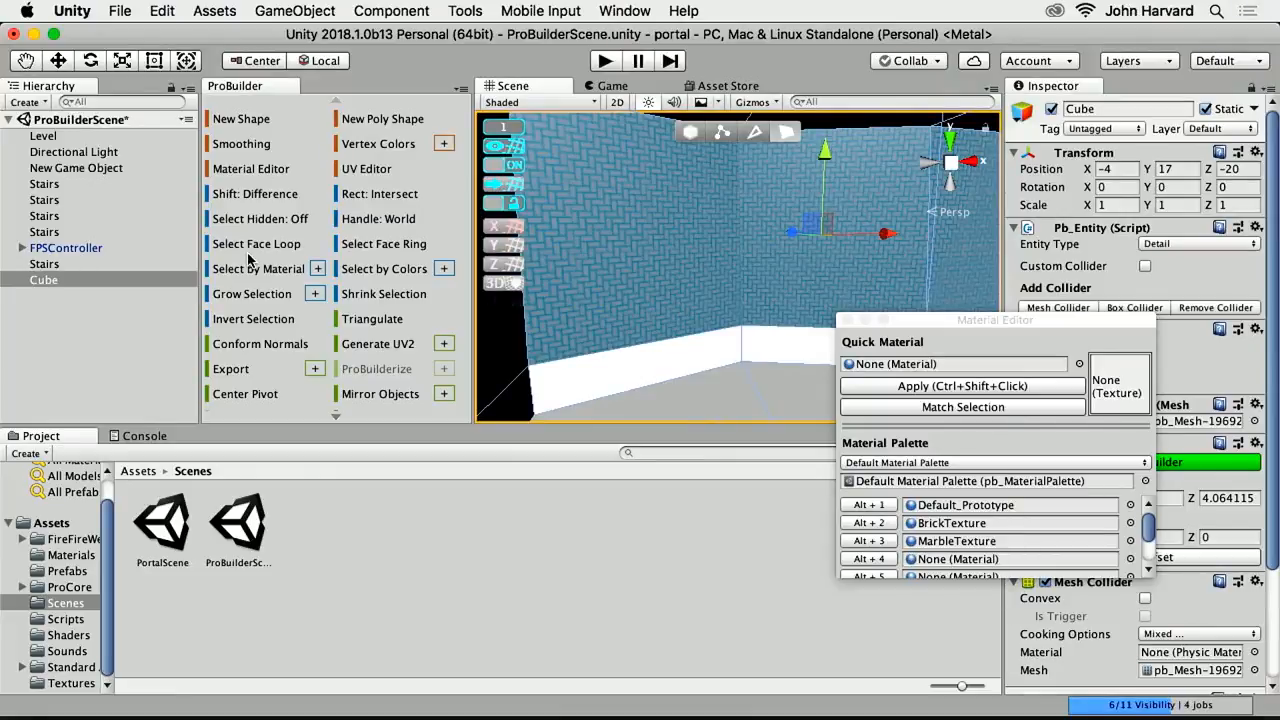
Open the ProBuilder UV Editor for the cube and enlarge its window to show the whole UV layout
left_click(352, 170)
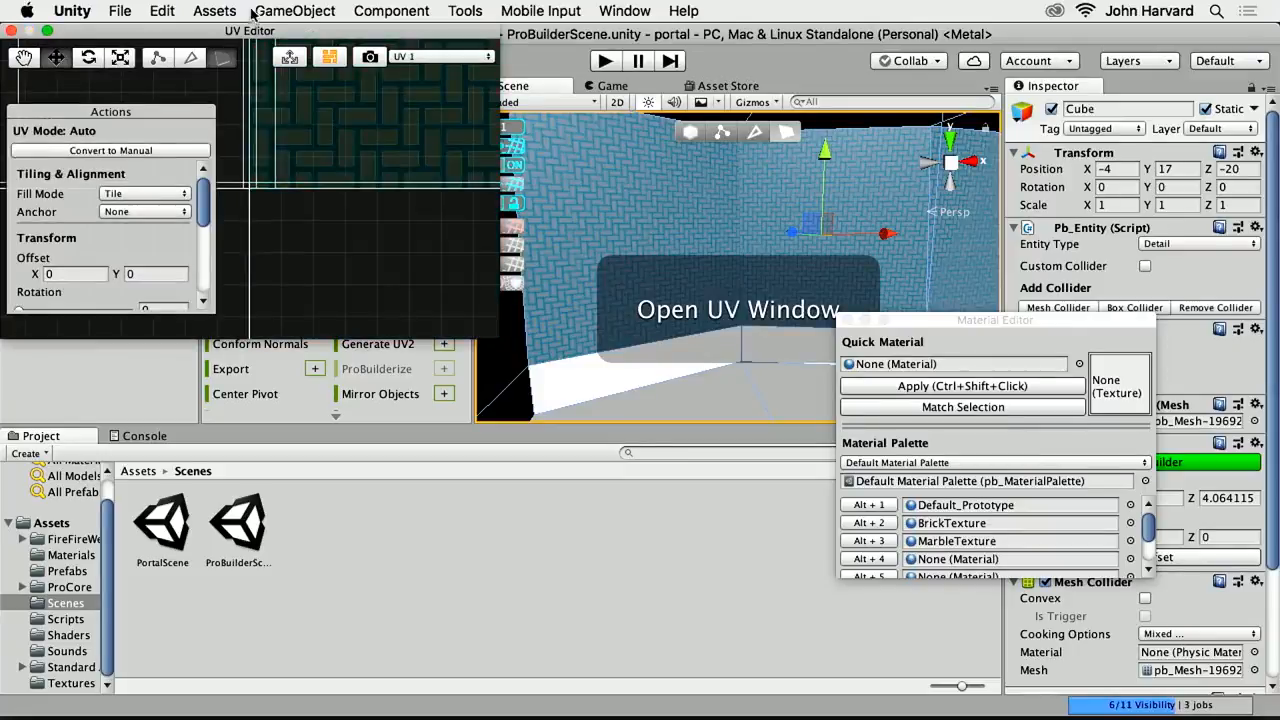
left_click_drag(252, 36, 335, 74)
left_click_drag(583, 378, 819, 652)
scroll(590, 362, "up", 1)
scroll(590, 362, "down", 5)
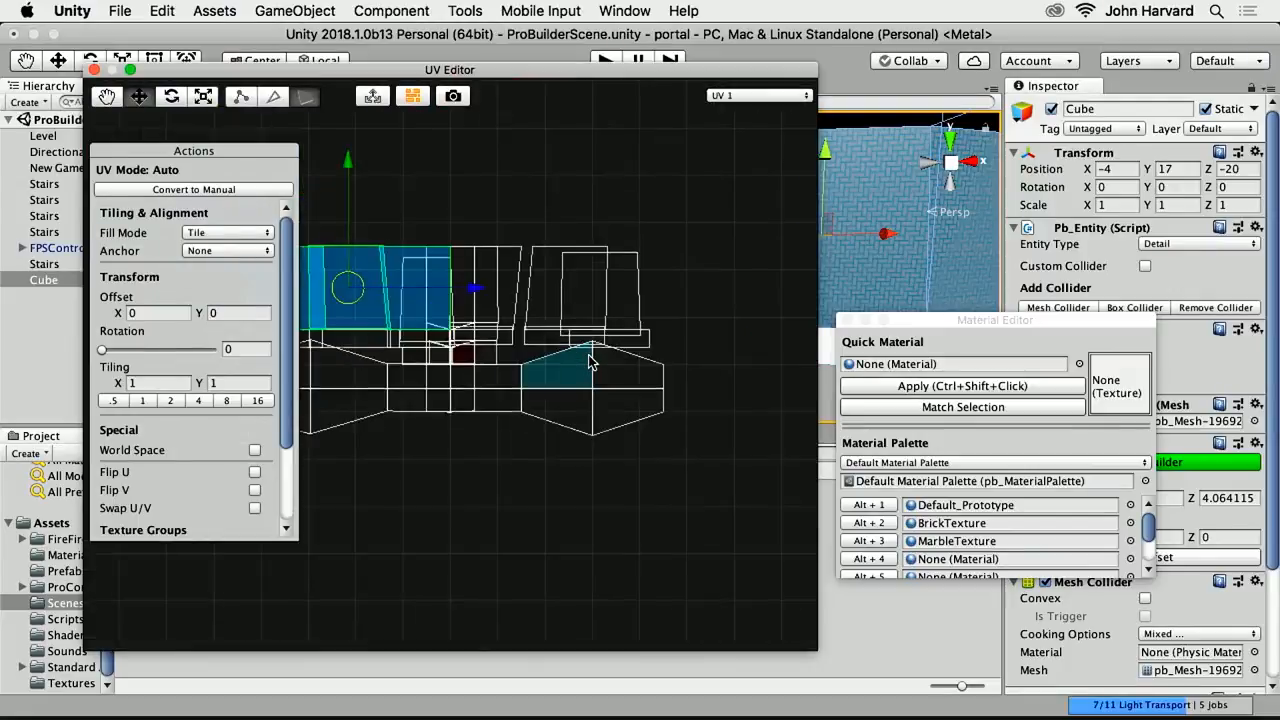
Clear the UV face selection, examine the unwrapped faces, and box-select the cube's entire UV layout
right_click(450, 430)
left_click(405, 527)
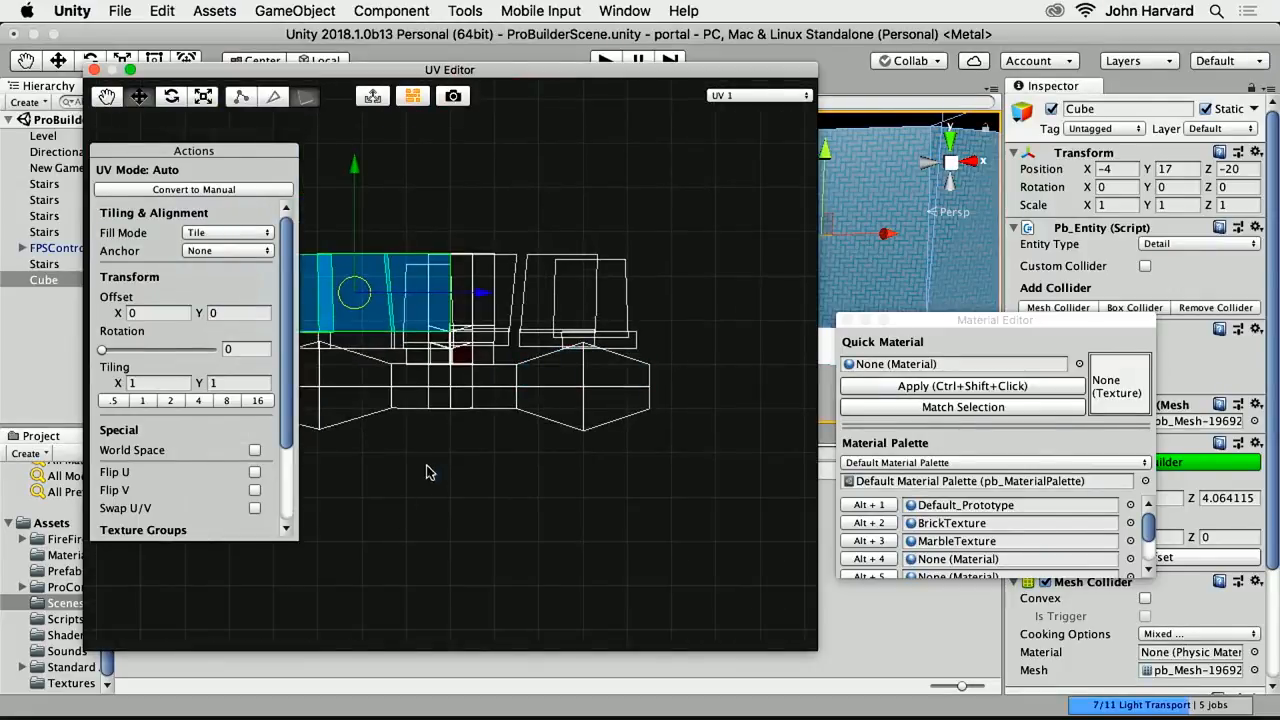
left_click(430, 472)
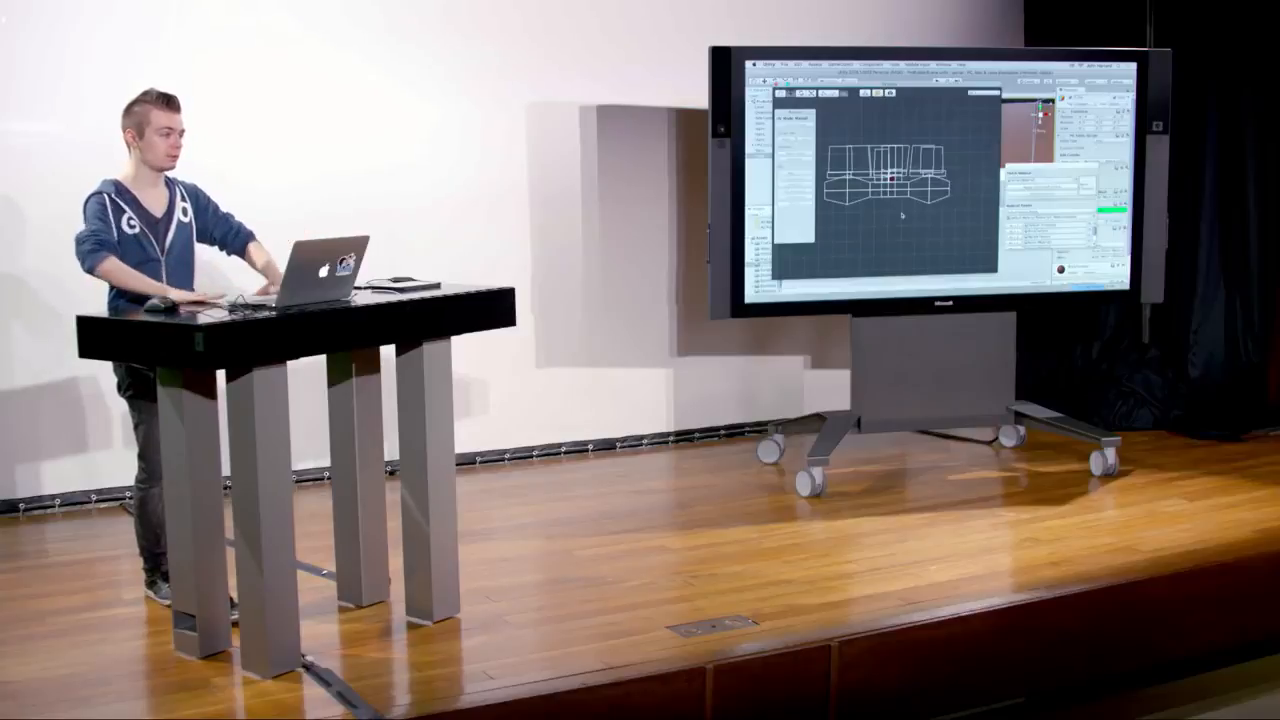
left_click(835, 185)
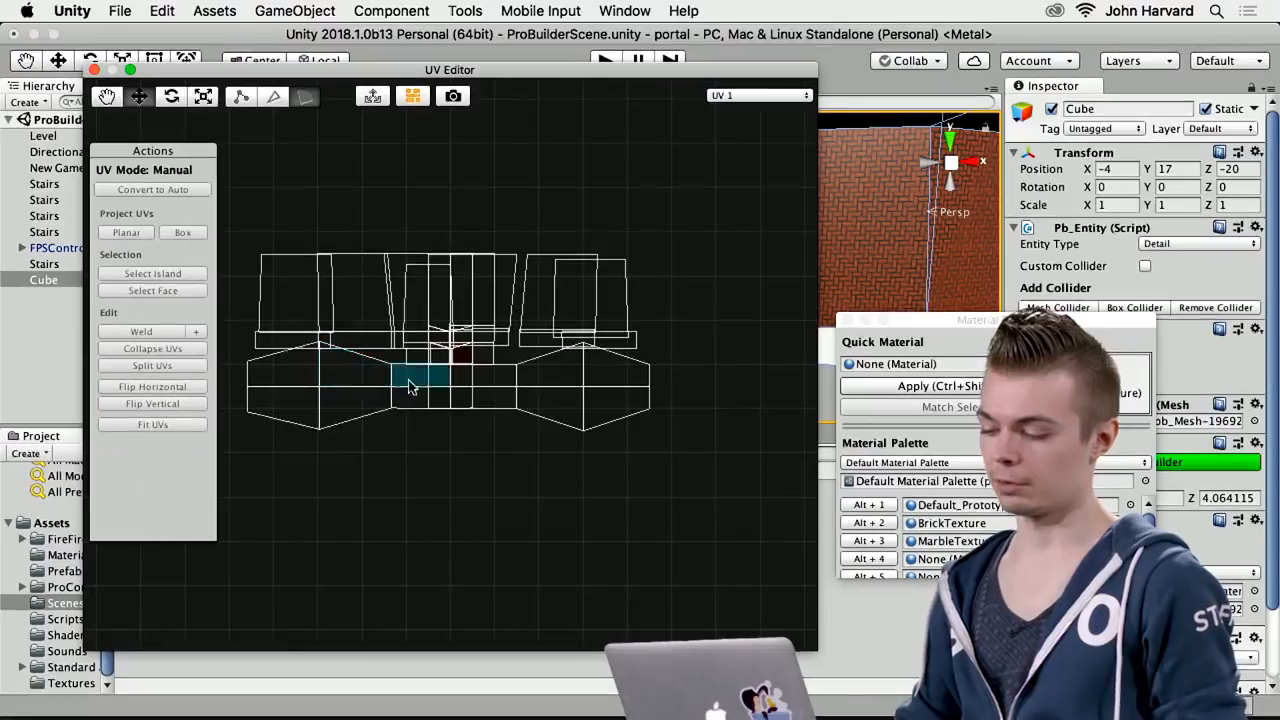
left_click_drag(414, 386, 365, 382)
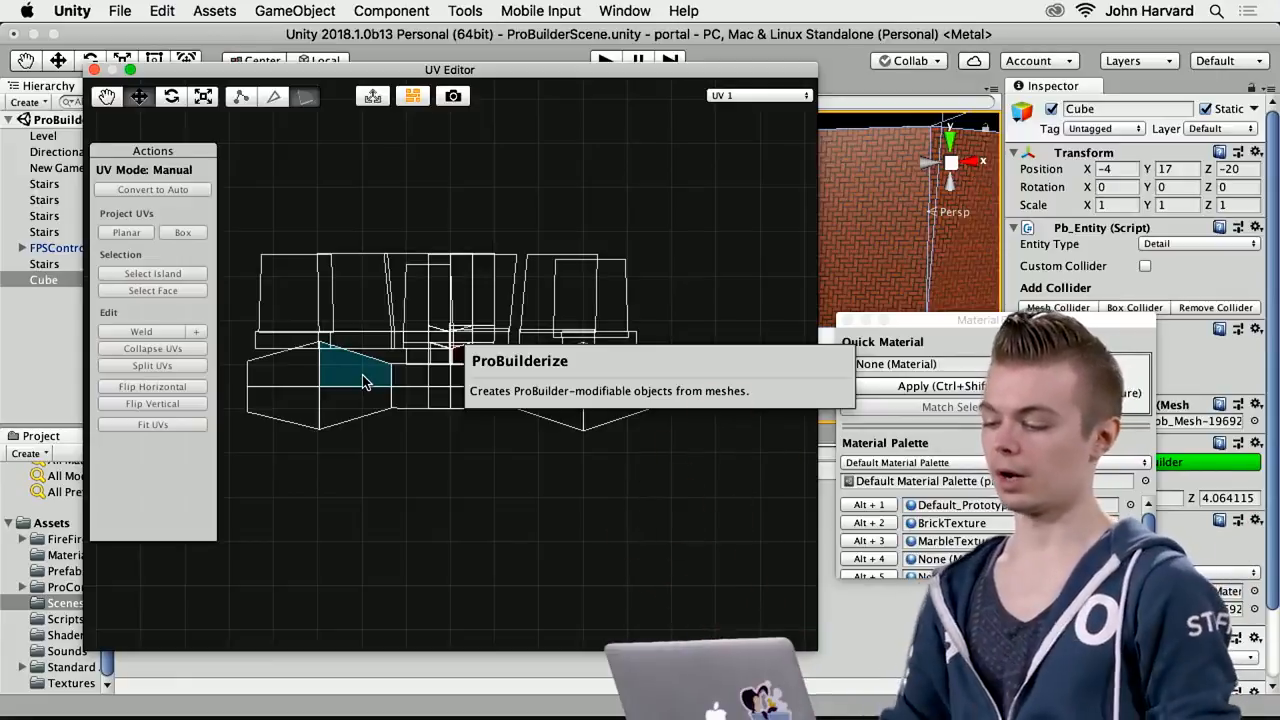
left_click(420, 506)
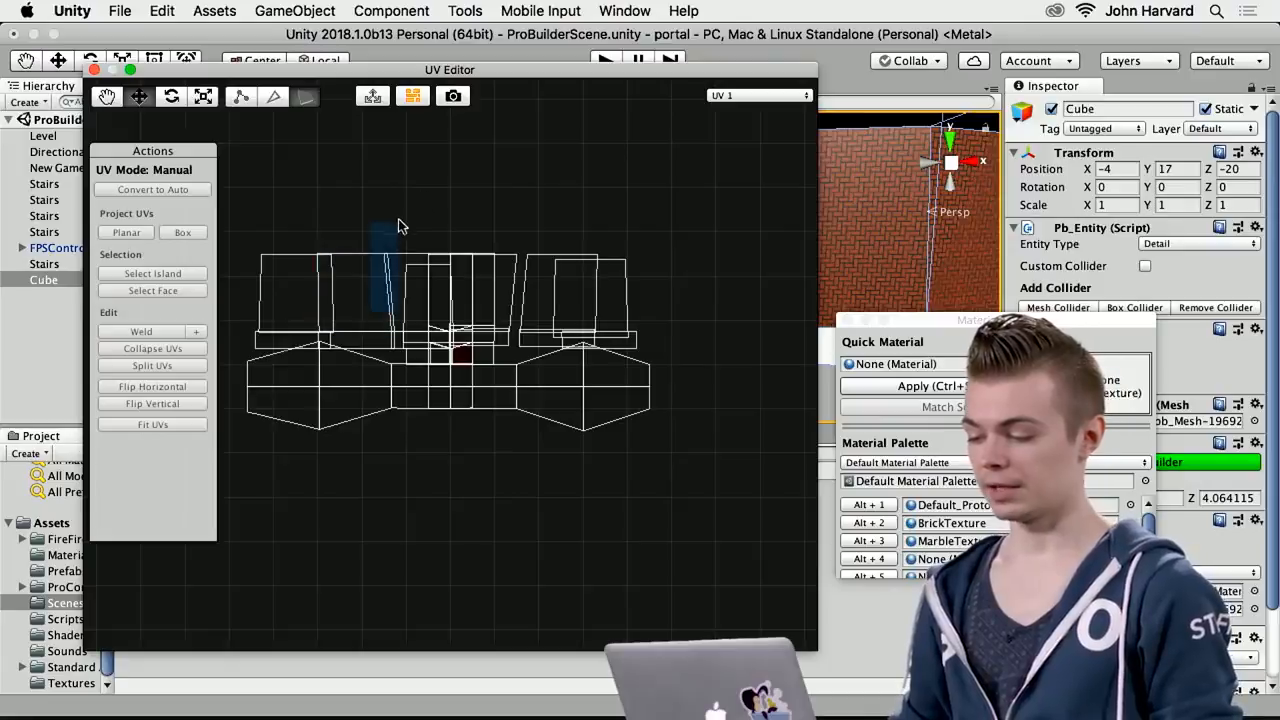
left_click_drag(238, 224, 677, 449)
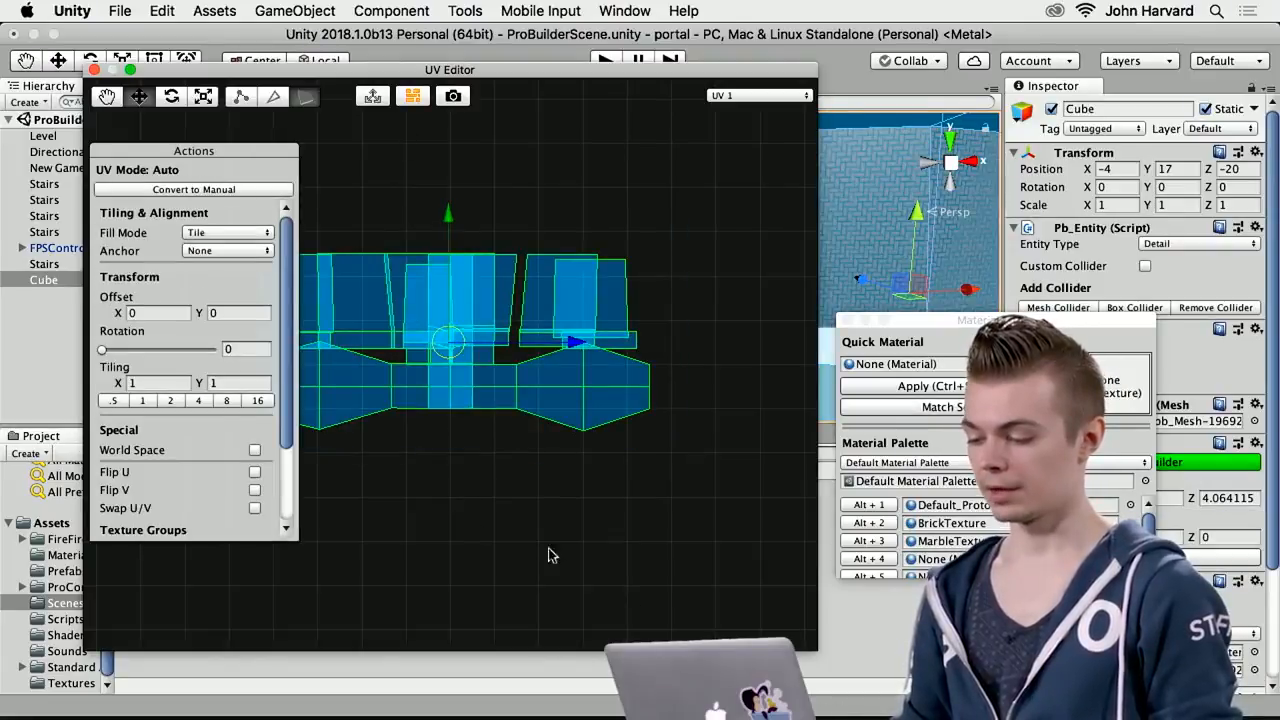
Move the narrow central UV face up and away from the layout, to an offset of about X -6.69, Y -4.03
left_click(460, 290)
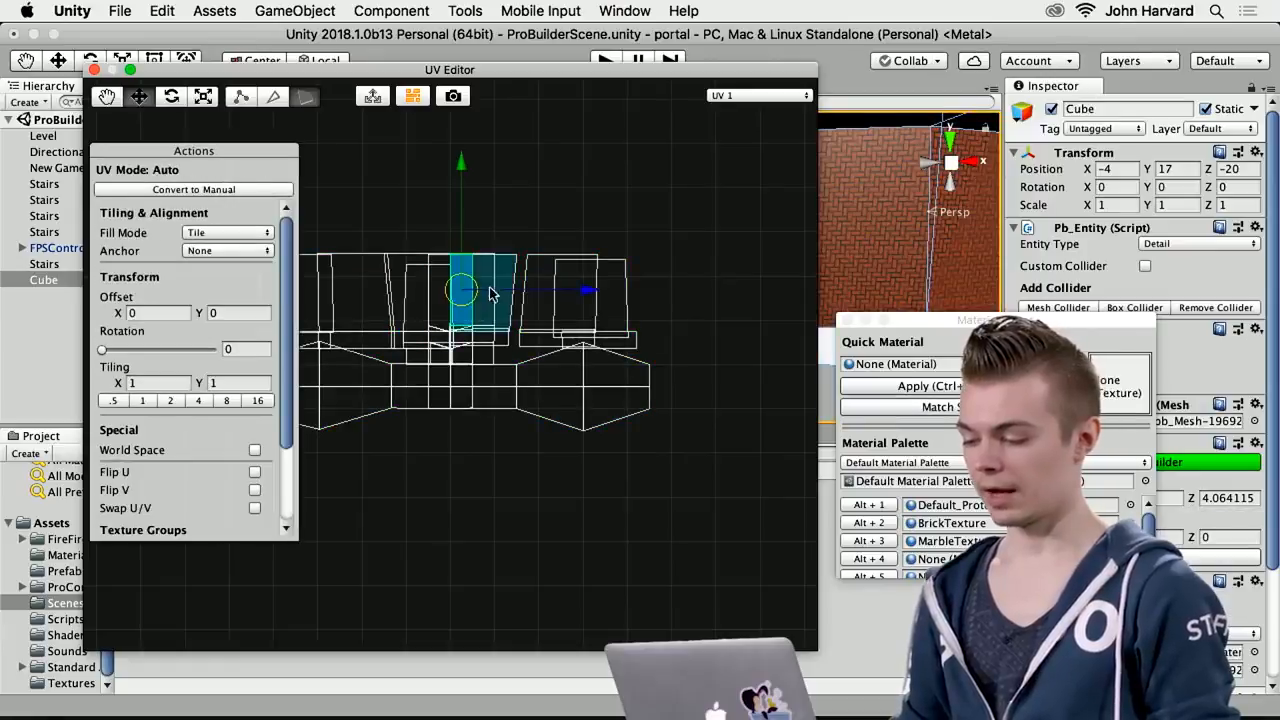
left_click_drag(463, 163, 465, 92)
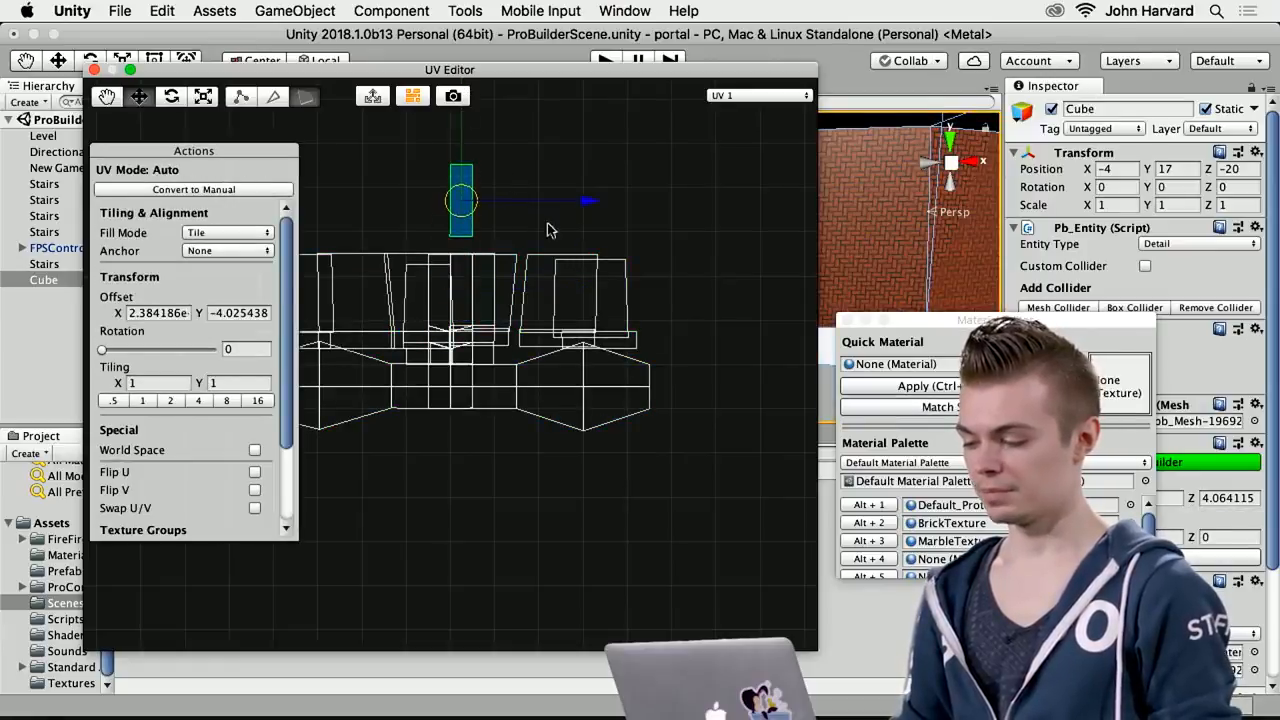
left_click_drag(607, 200, 728, 238)
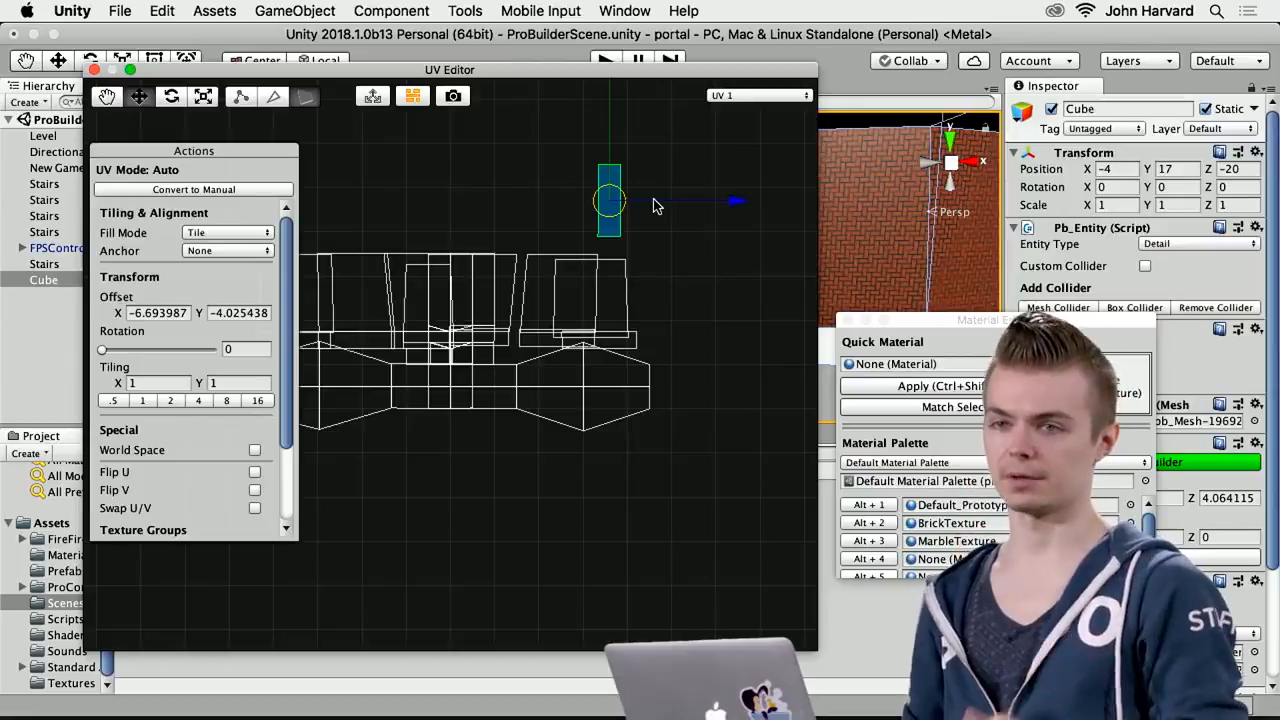
Move a lower tapered UV face below the layout, to an offset of about X -4.77, Y 4.66, and close the UV Editor
left_click_drag(386, 70, 539, 80)
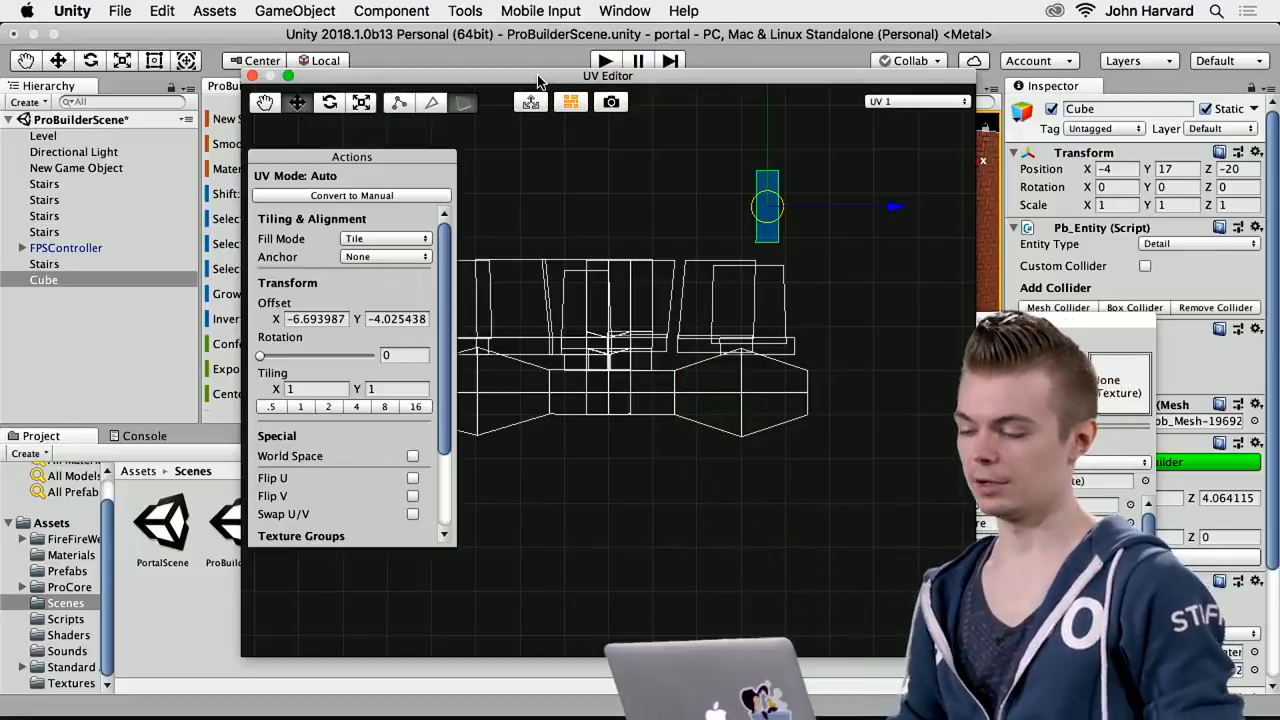
left_click(712, 412)
left_click_drag(705, 289, 727, 467)
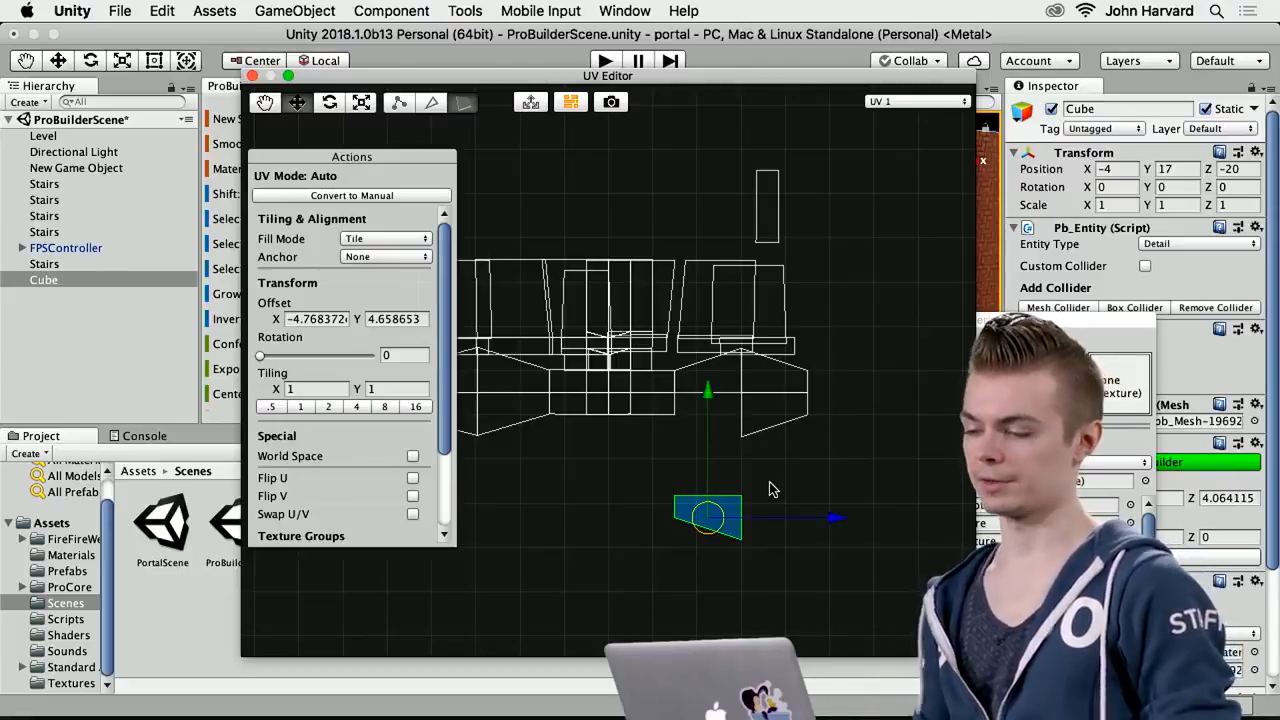
left_click(253, 76)
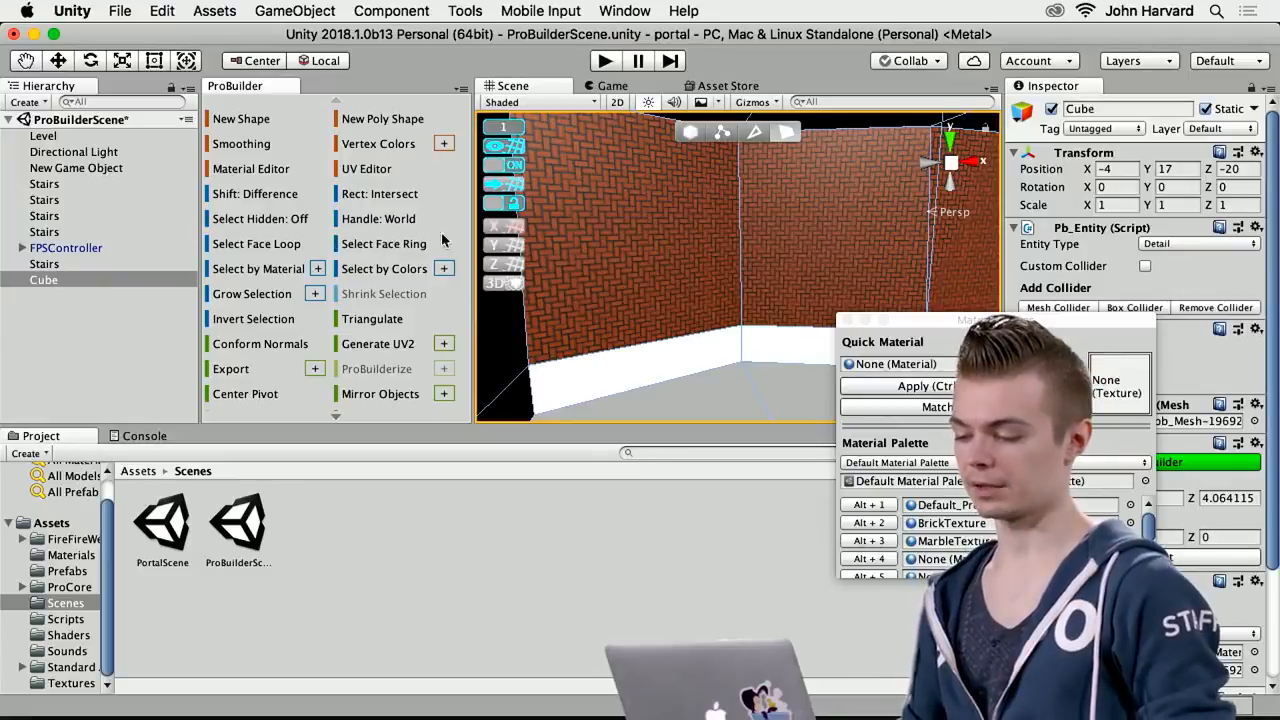
Check the brick walls in the Game view, and return to the Scene view to look over the whole level
left_click_drag(473, 315, 362, 329)
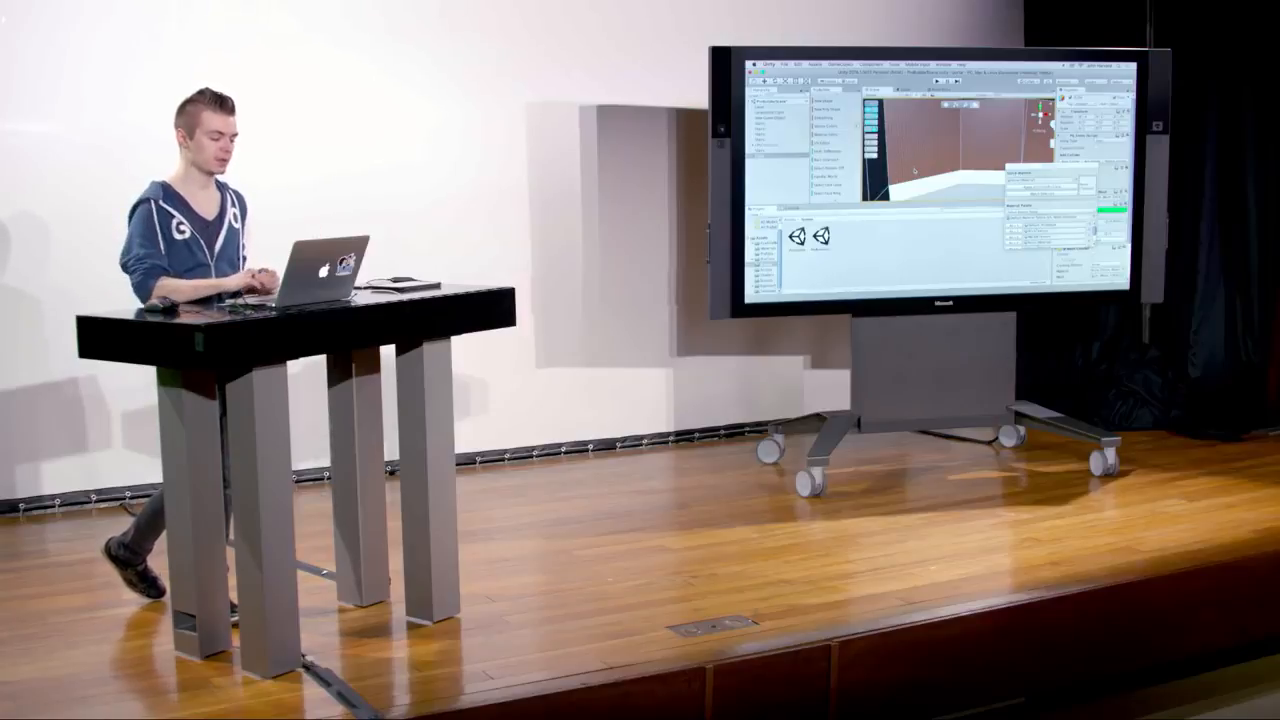
left_click(904, 90)
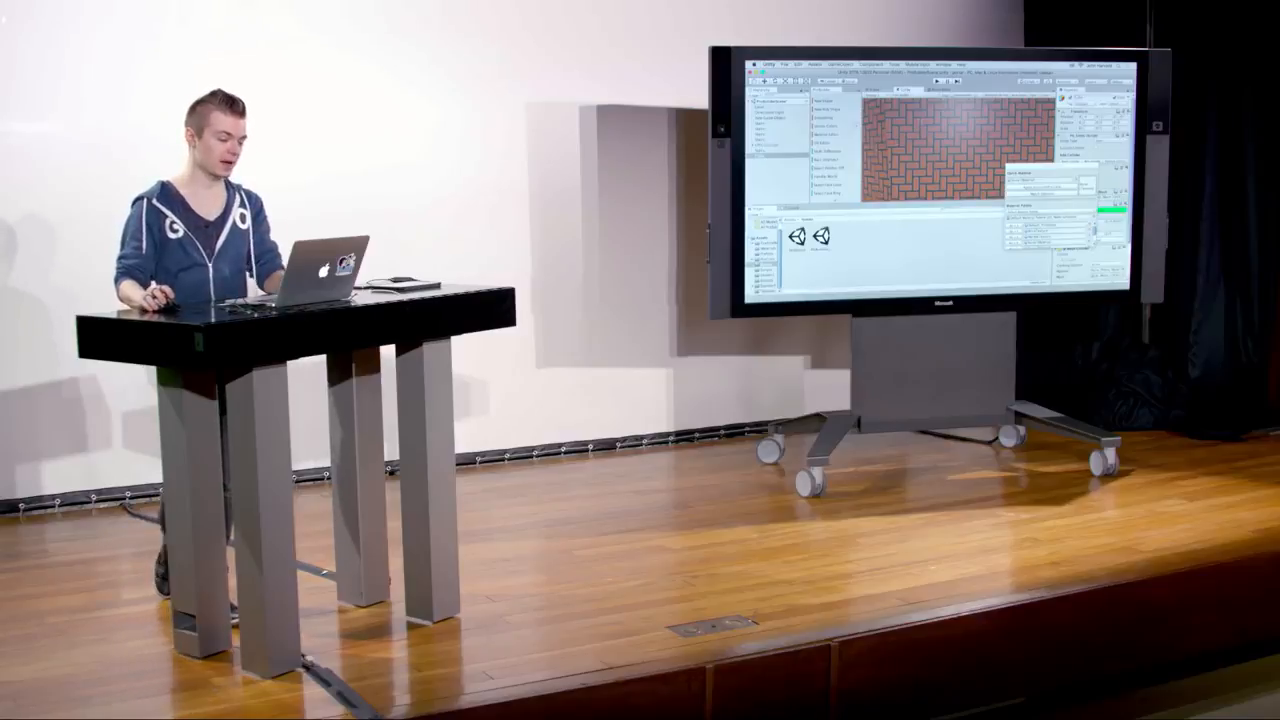
left_click(874, 90)
left_click_drag(924, 142, 987, 167, "alt")
scroll(931, 147, "down", 5)
scroll(938, 160, "down", 3)
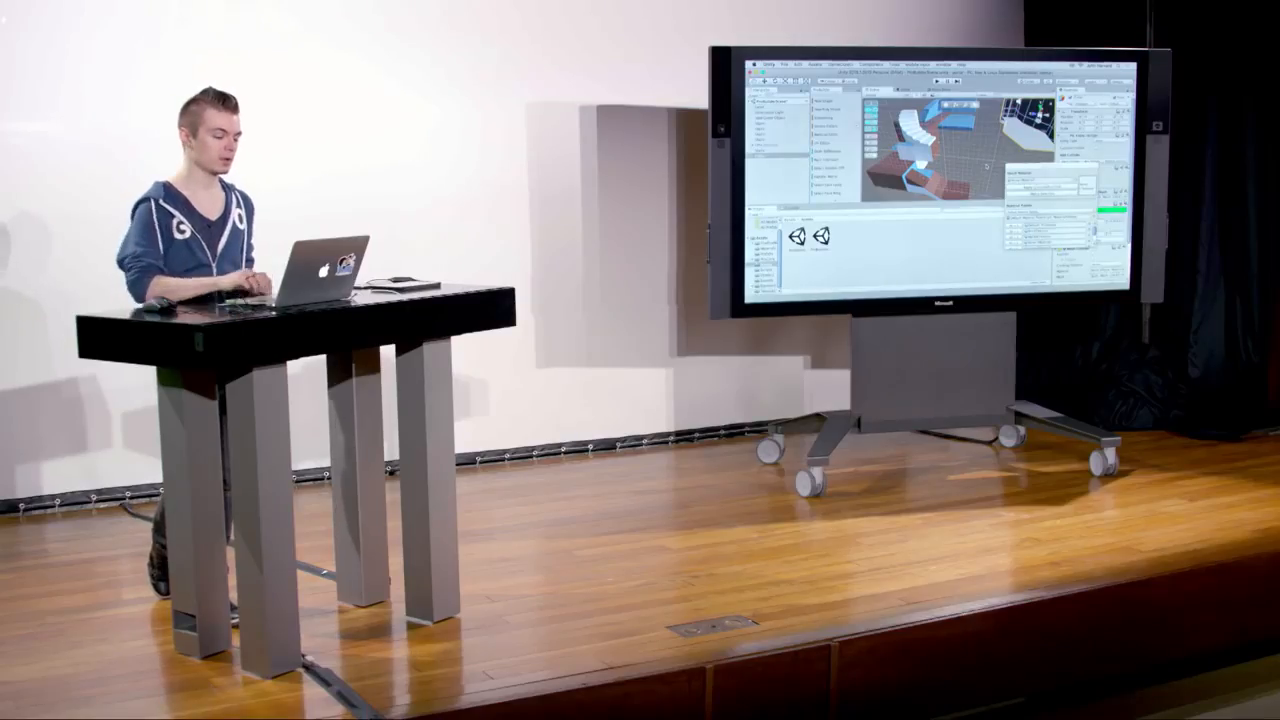
Switch to the slide presentation to show the Awesome Tutorials slide with the ProBuilder and ProGrids links, and return to Unity
key("super+Tab")
key("ctrl+Left")
key("ctrl+Left")
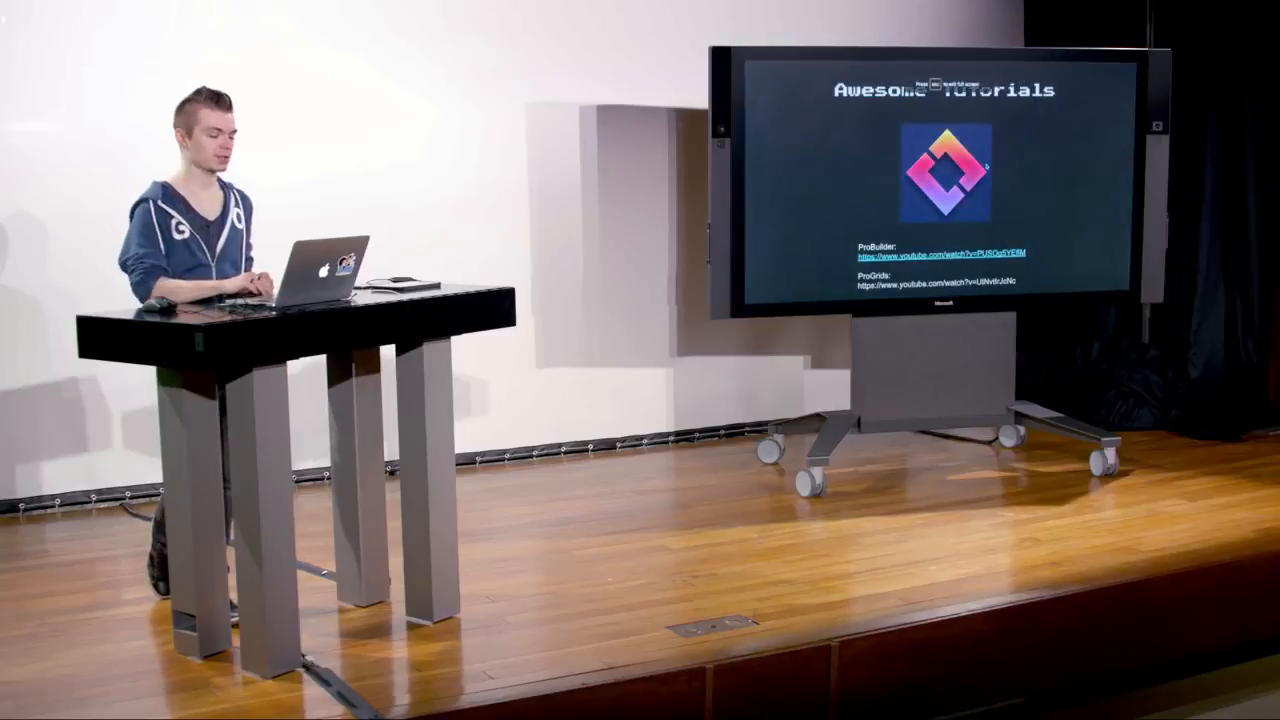
key("ctrl+Right")
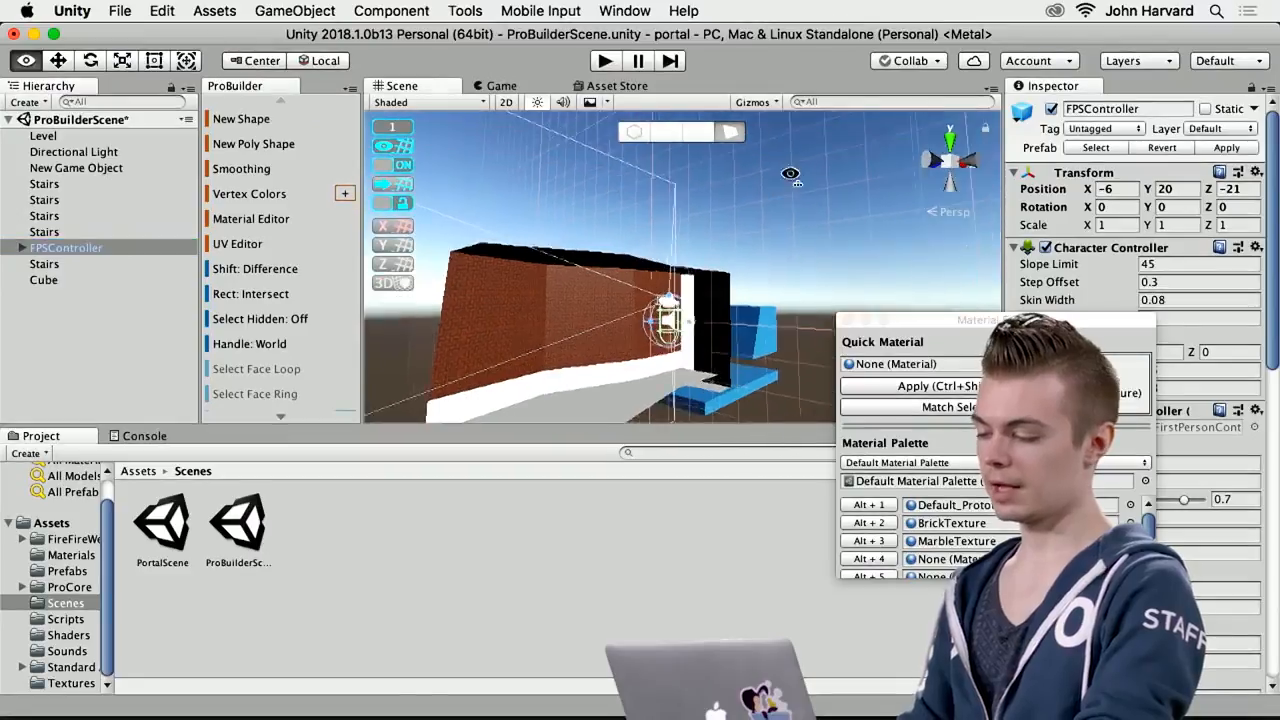
Raise the FPSController above the brick room to Y 24 and start playing the scene
right_click_drag(727, 174, 583, 263)
right_click_drag(710, 247, 745, 244)
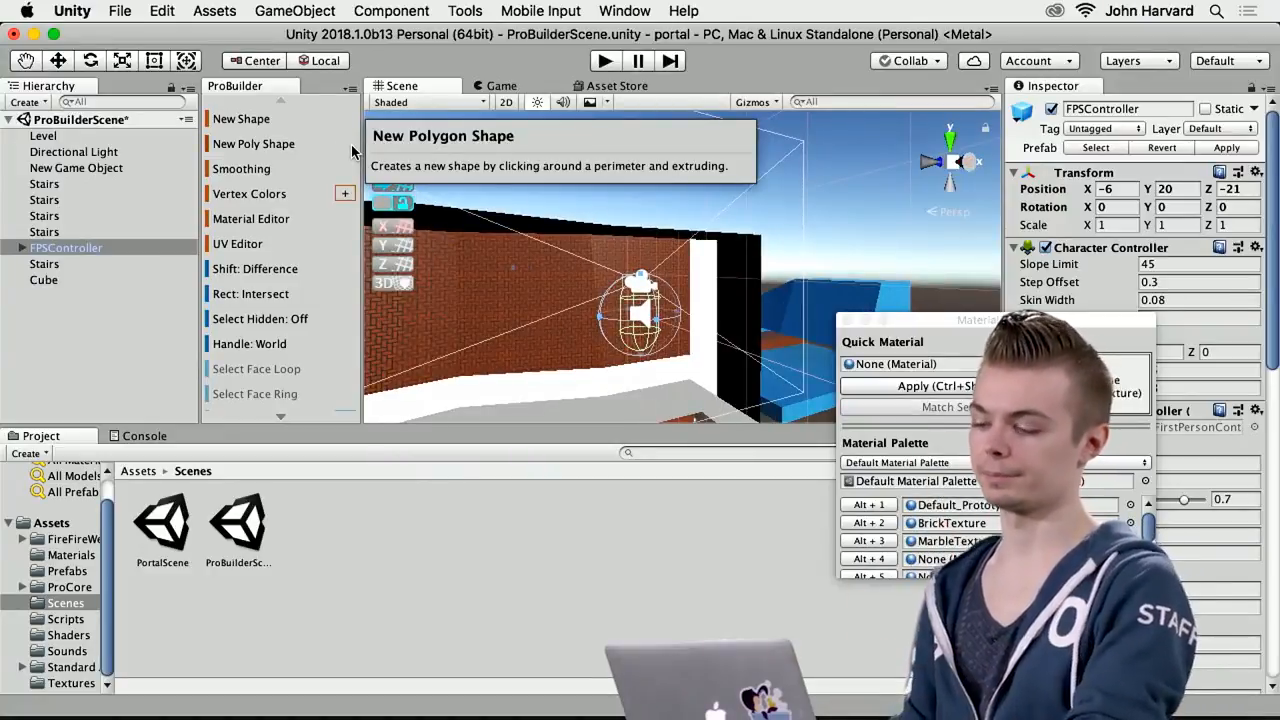
right_click_drag(538, 297, 538, 322)
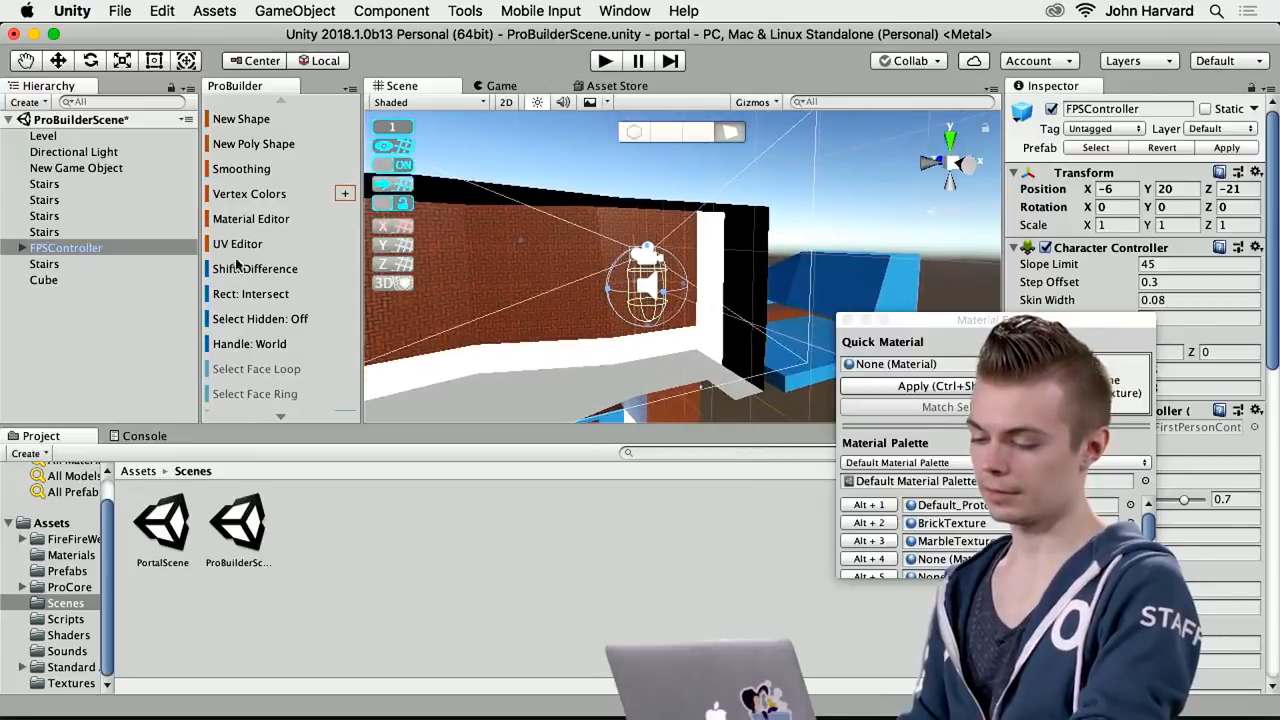
right_click_drag(436, 200, 794, 282)
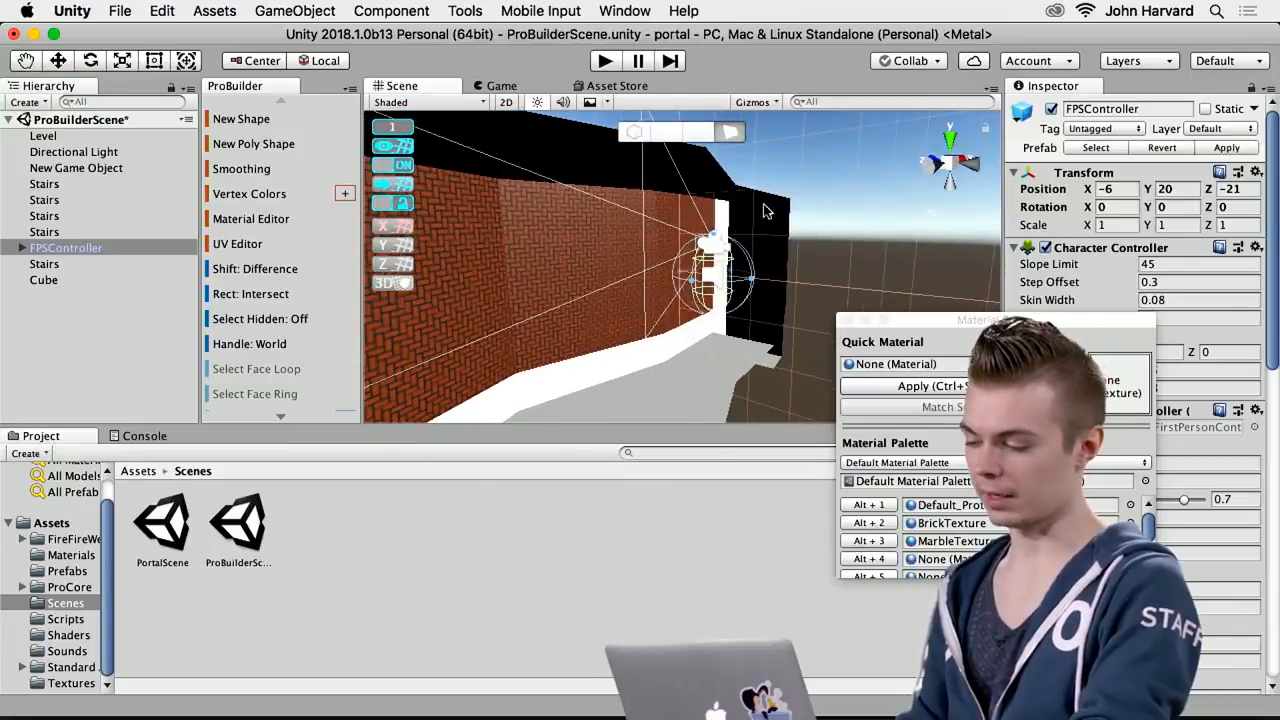
key("w")
left_click_drag(714, 193, 708, 66)
right_click_drag(706, 155, 500, 249)
right_click_drag(634, 276, 687, 163)
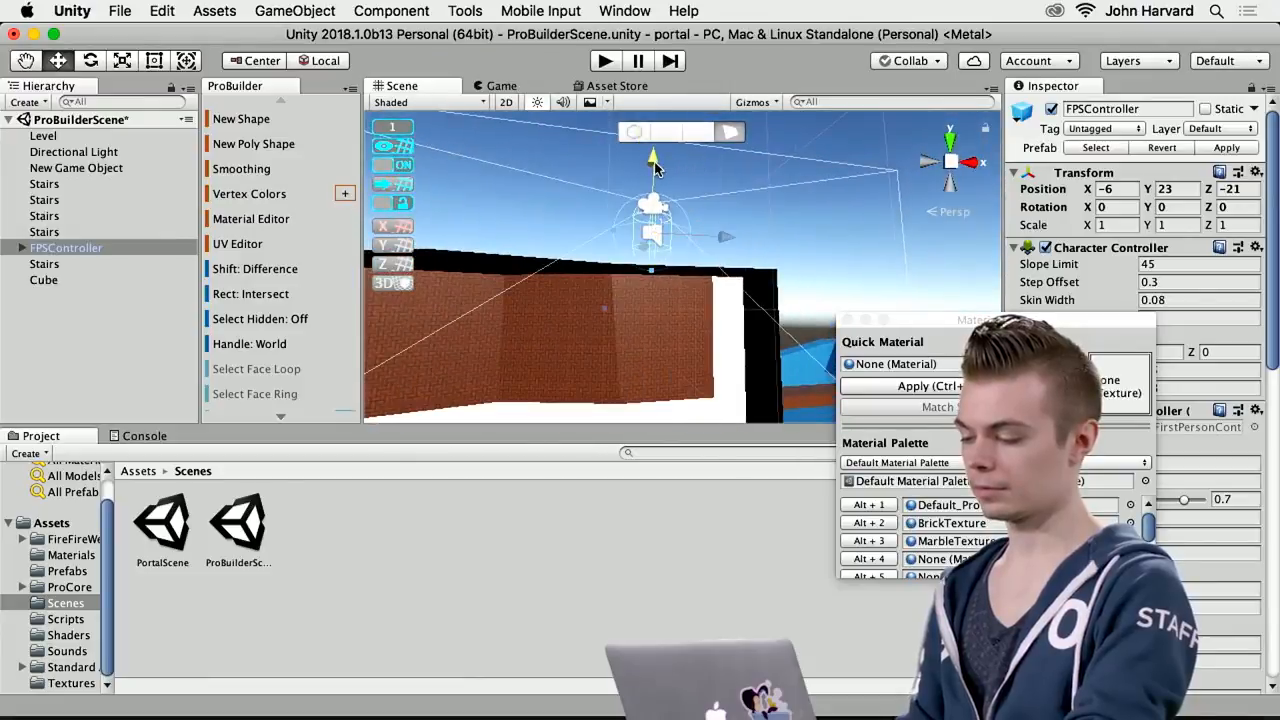
left_click_drag(655, 168, 657, 141)
right_click_drag(706, 234, 705, 246)
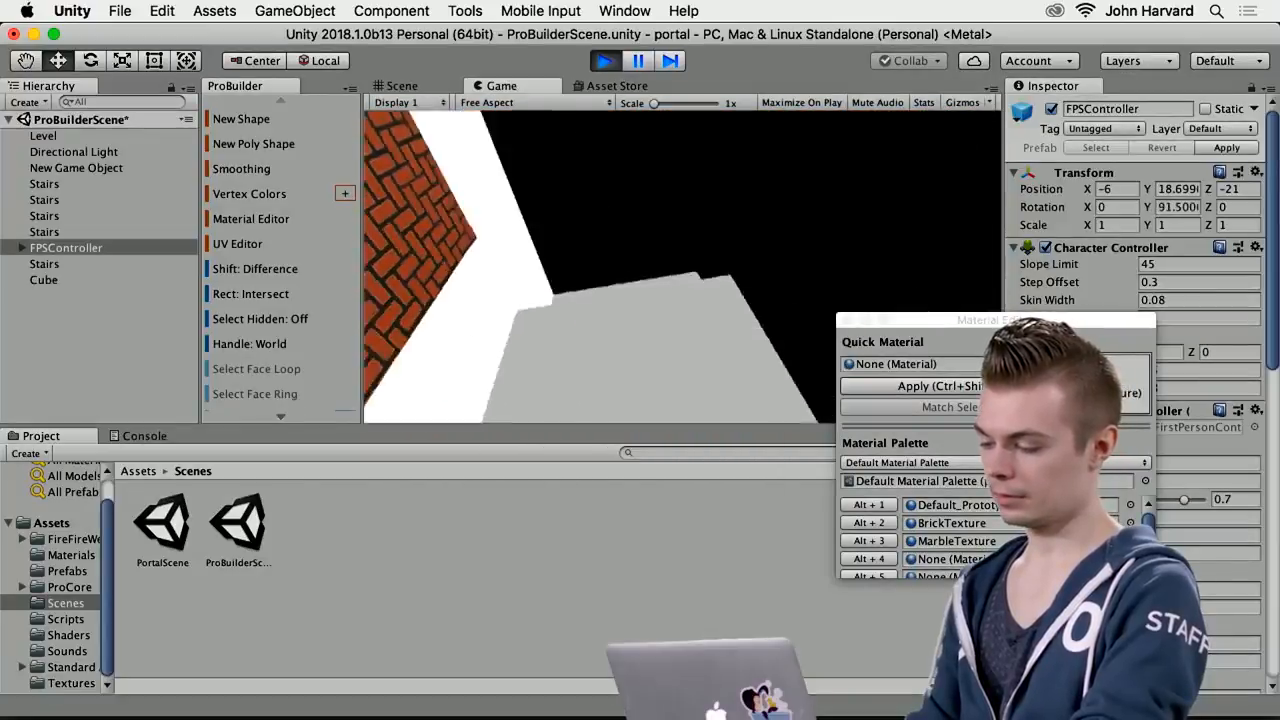
Walk and jump through the brick room, end play mode, and view the room from outside in the Scene view
key("w")
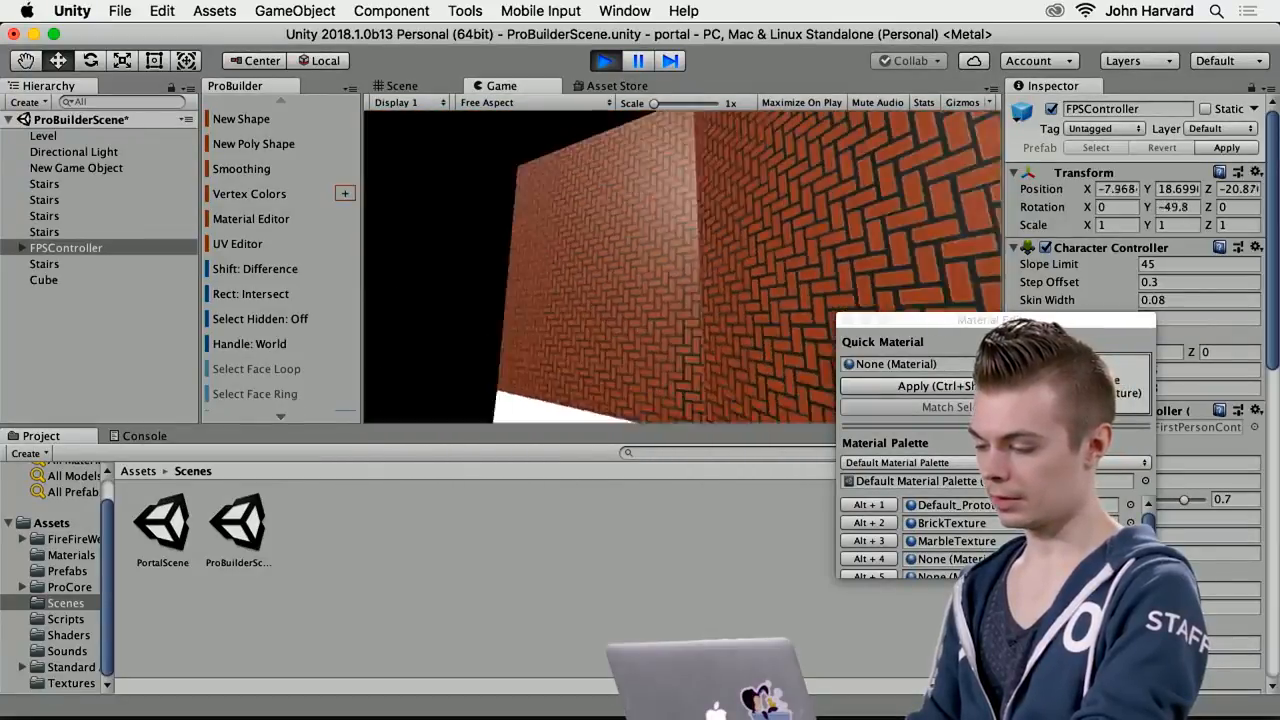
key("w")
key("w")
key("space")
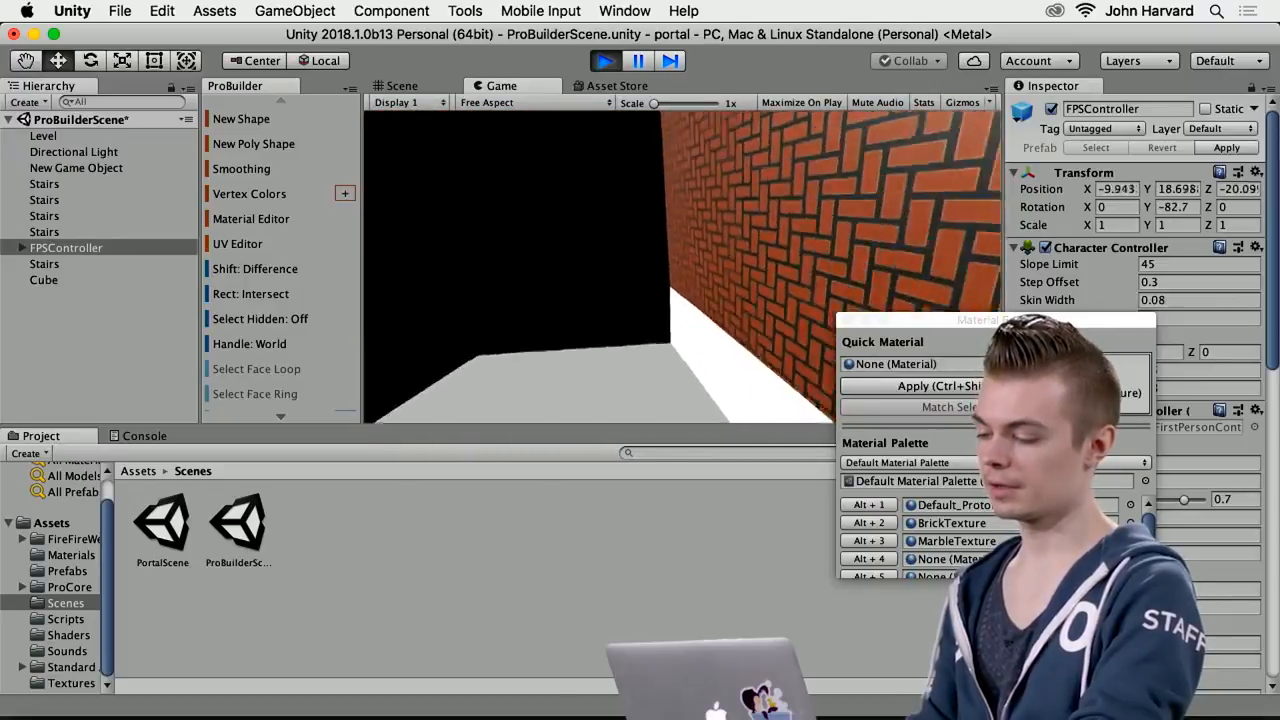
key("w")
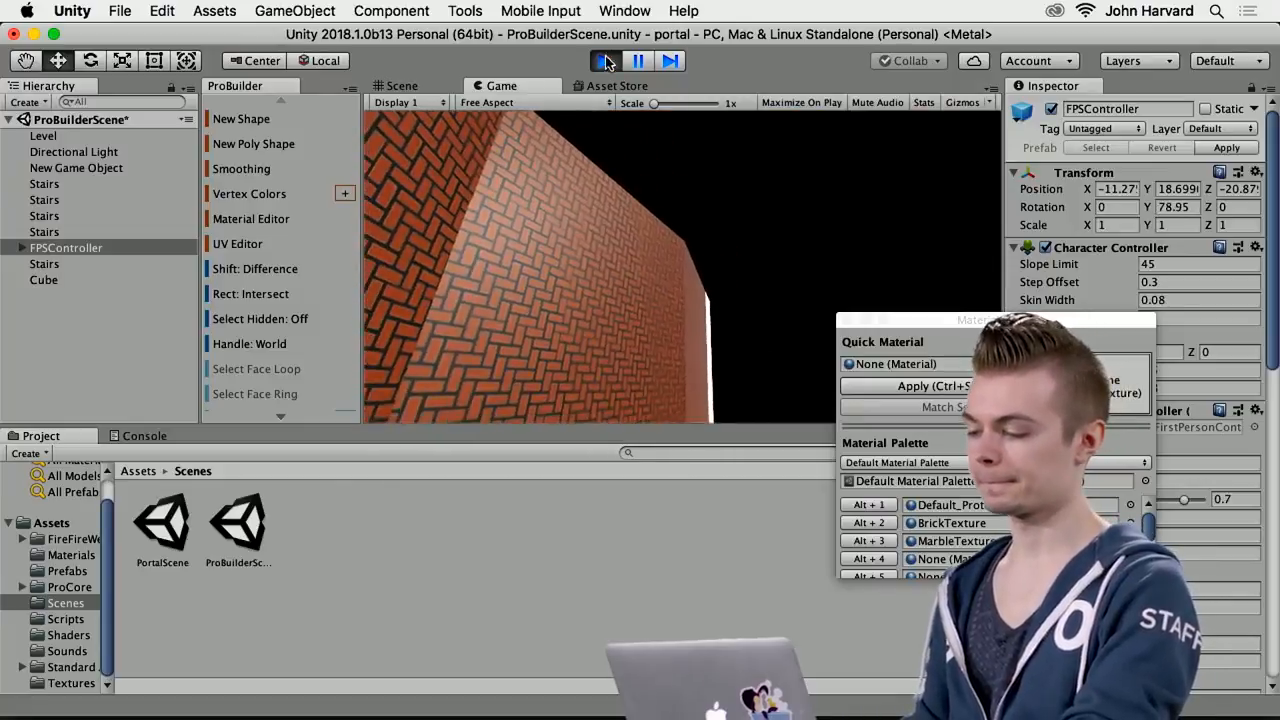
key("super+p")
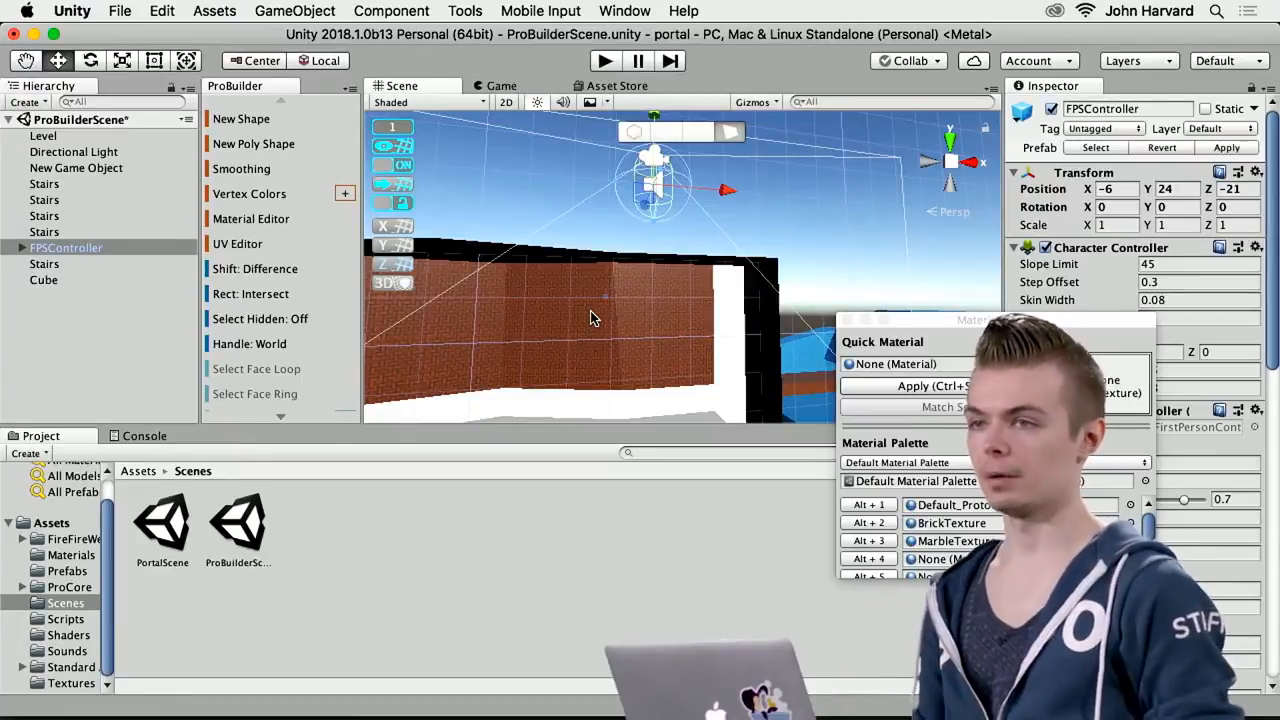
left_click_drag(538, 328, 803, 403, "alt")
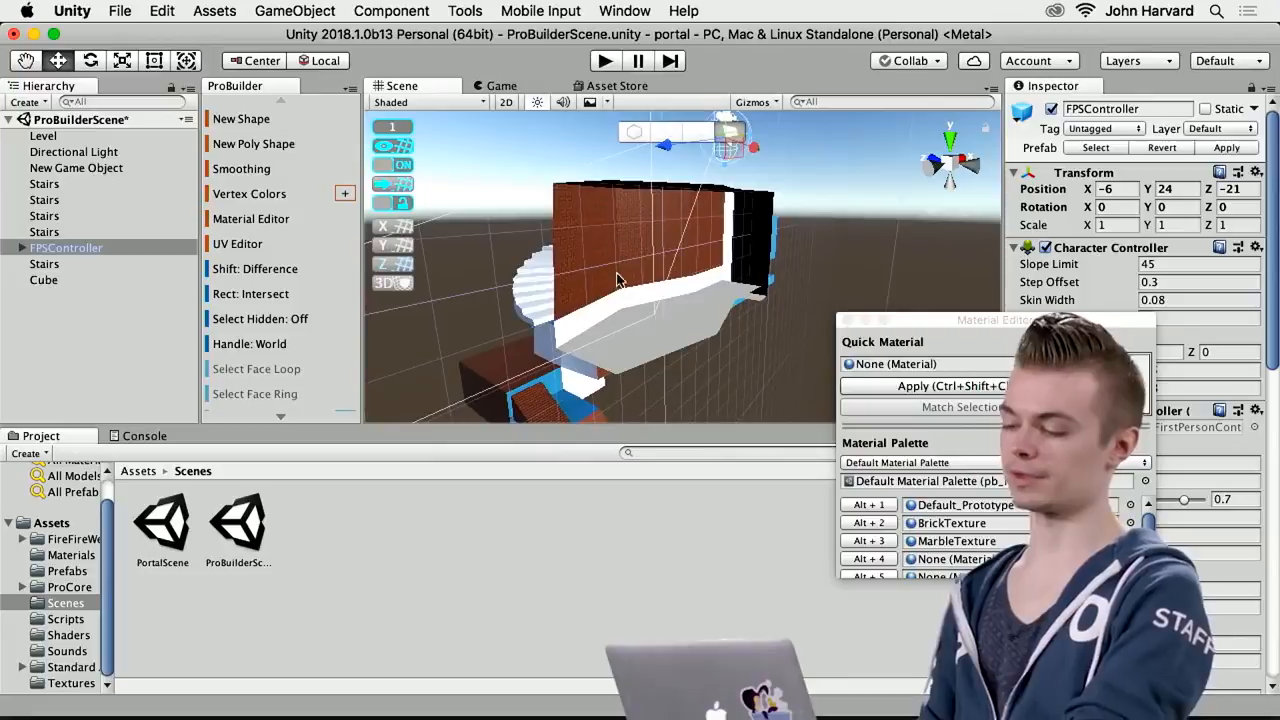
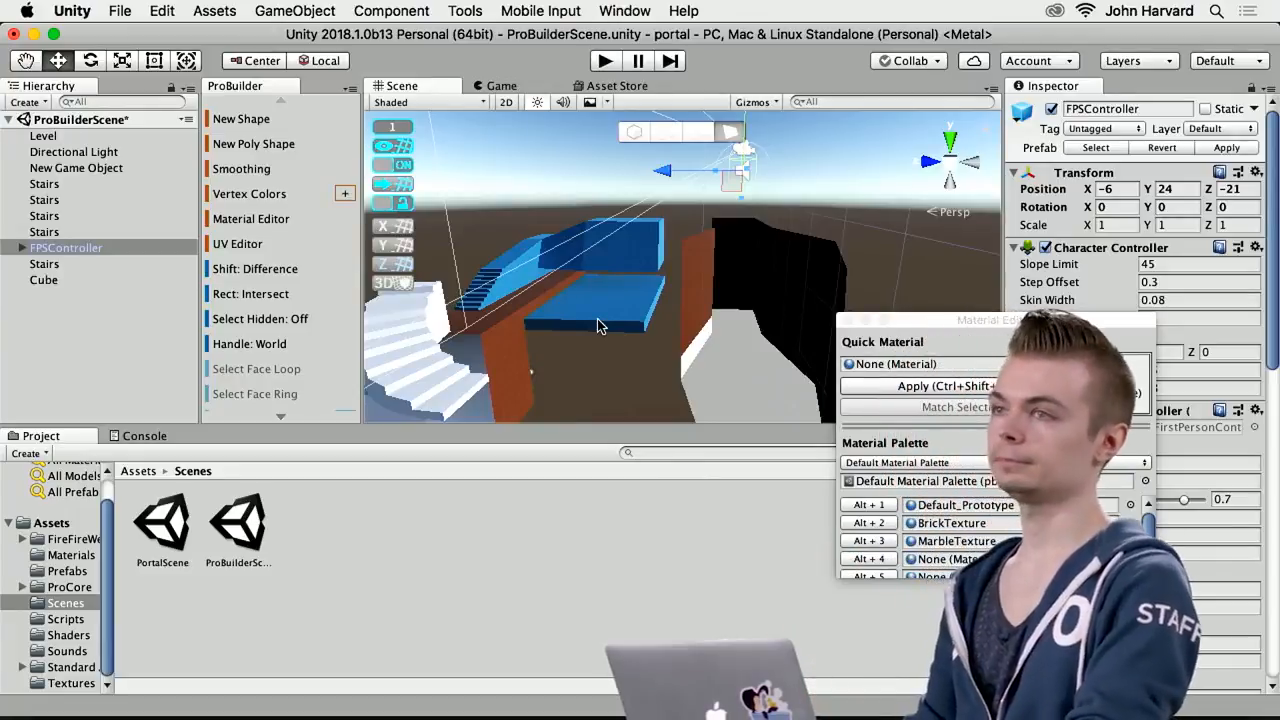
Examine the brick room's walls and floor from several sides in the Scene view, and select the room's Cube
right_click_drag(683, 337, 841, 338)
right_click_drag(622, 348, 849, 355)
right_click_drag(664, 370, 781, 382)
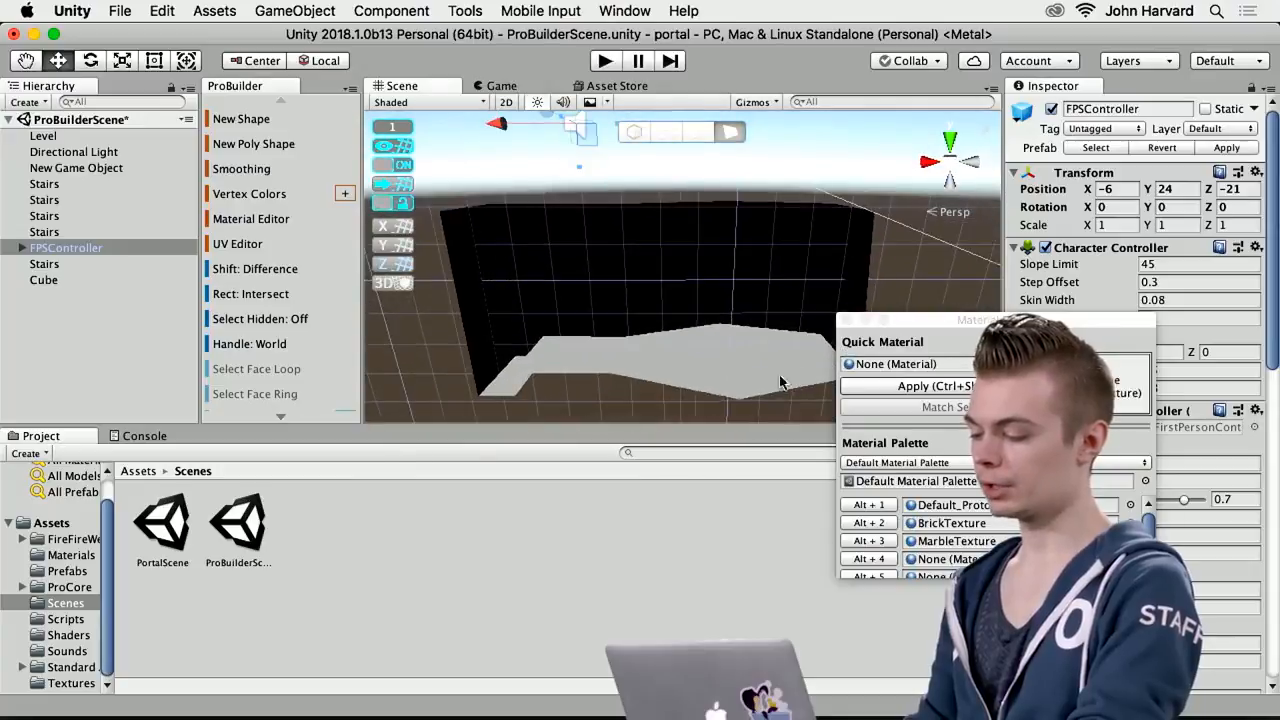
right_click_drag(672, 330, 140, 331)
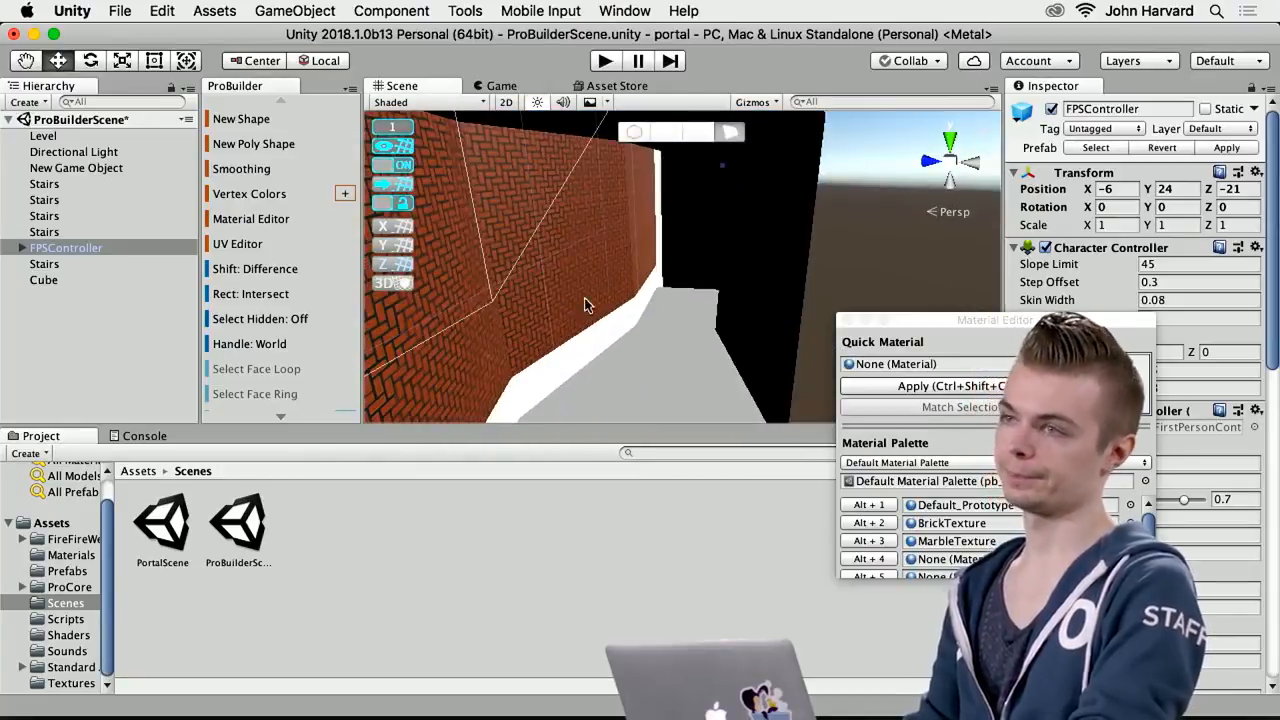
right_click_drag(554, 342, 890, 344)
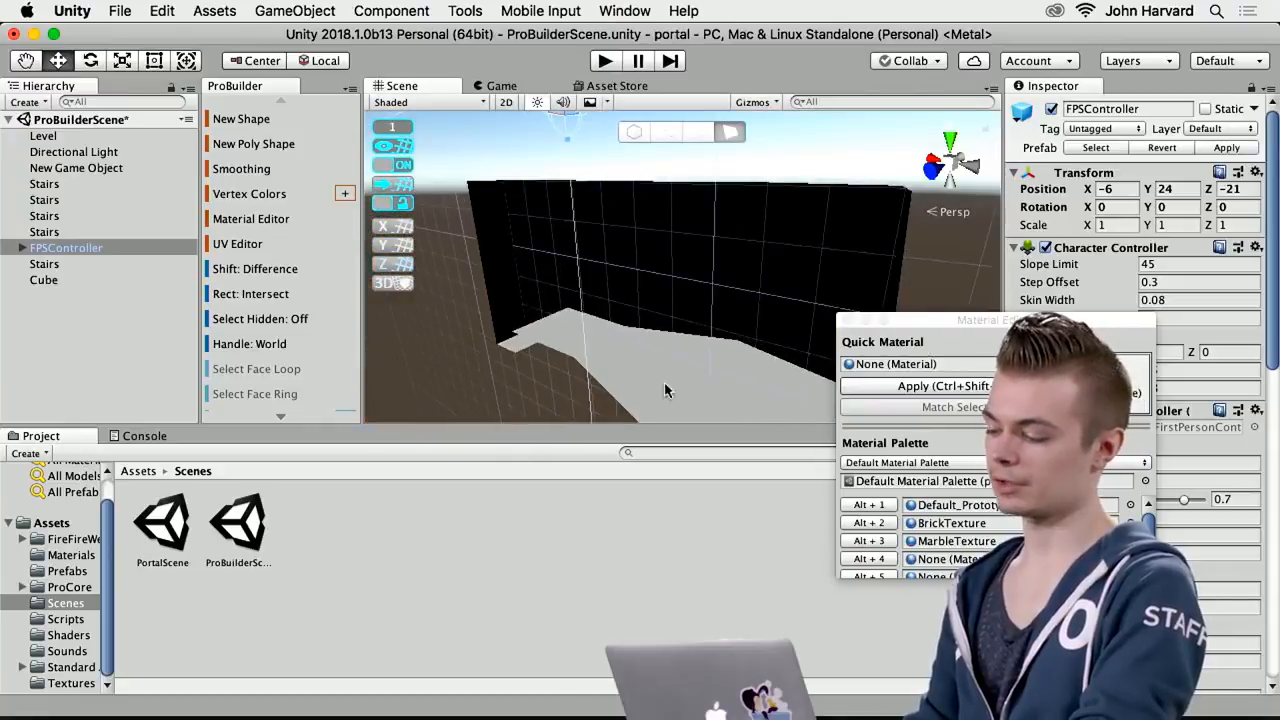
right_click_drag(668, 370, 577, 322)
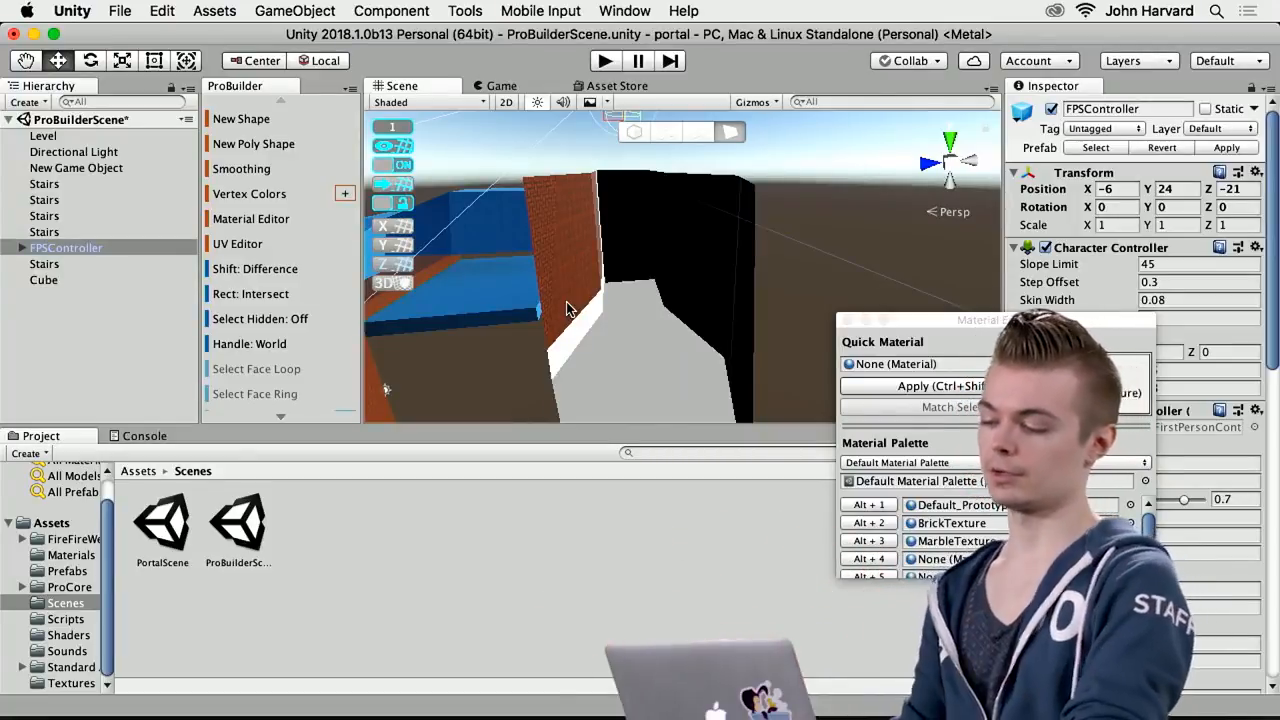
left_click_drag(566, 308, 646, 332, "alt")
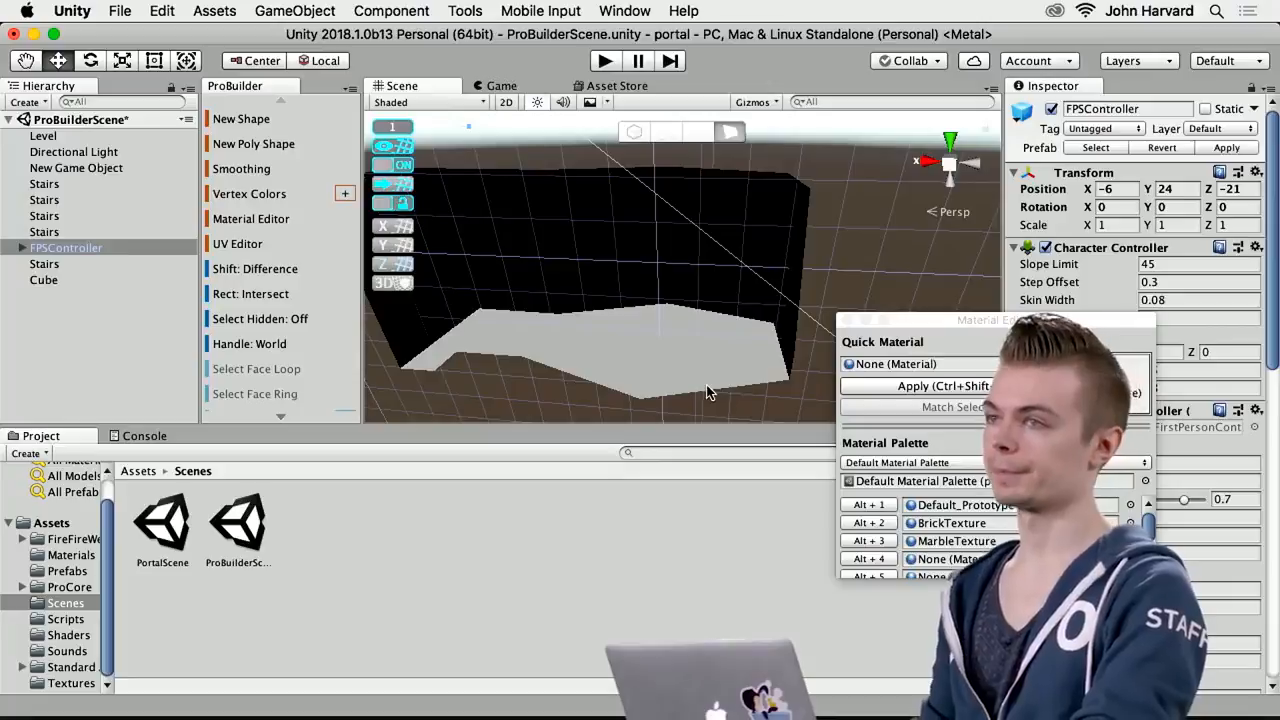
left_click_drag(707, 392, 575, 318, "alt")
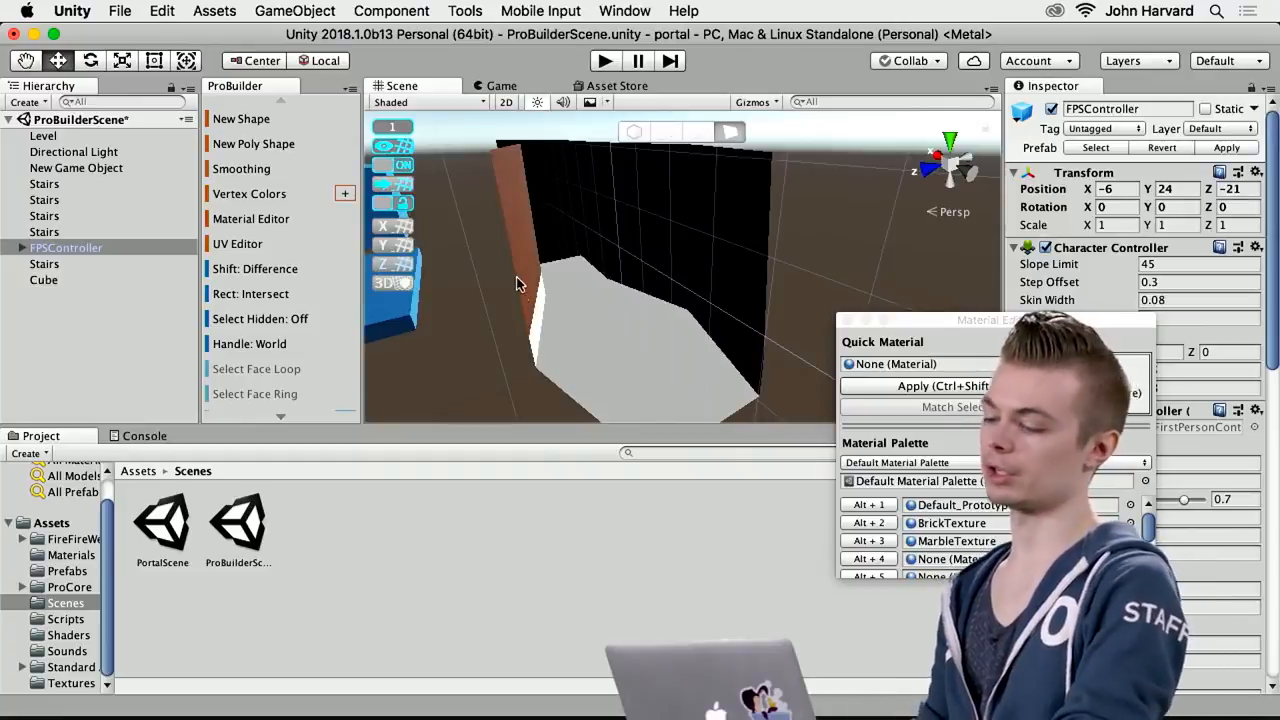
left_click(513, 240)
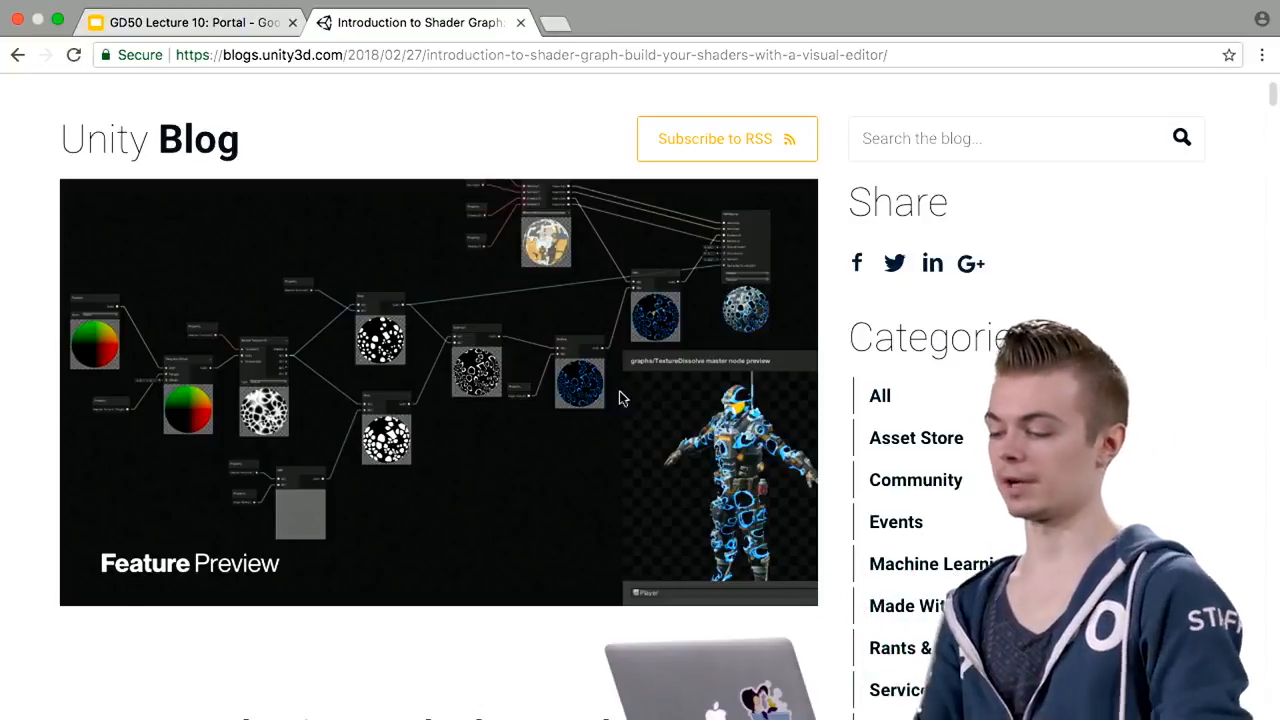
Skim the beginning of the Introduction to Shader Graph post on the Unity Blog
scroll(560, 465, "down", 1)
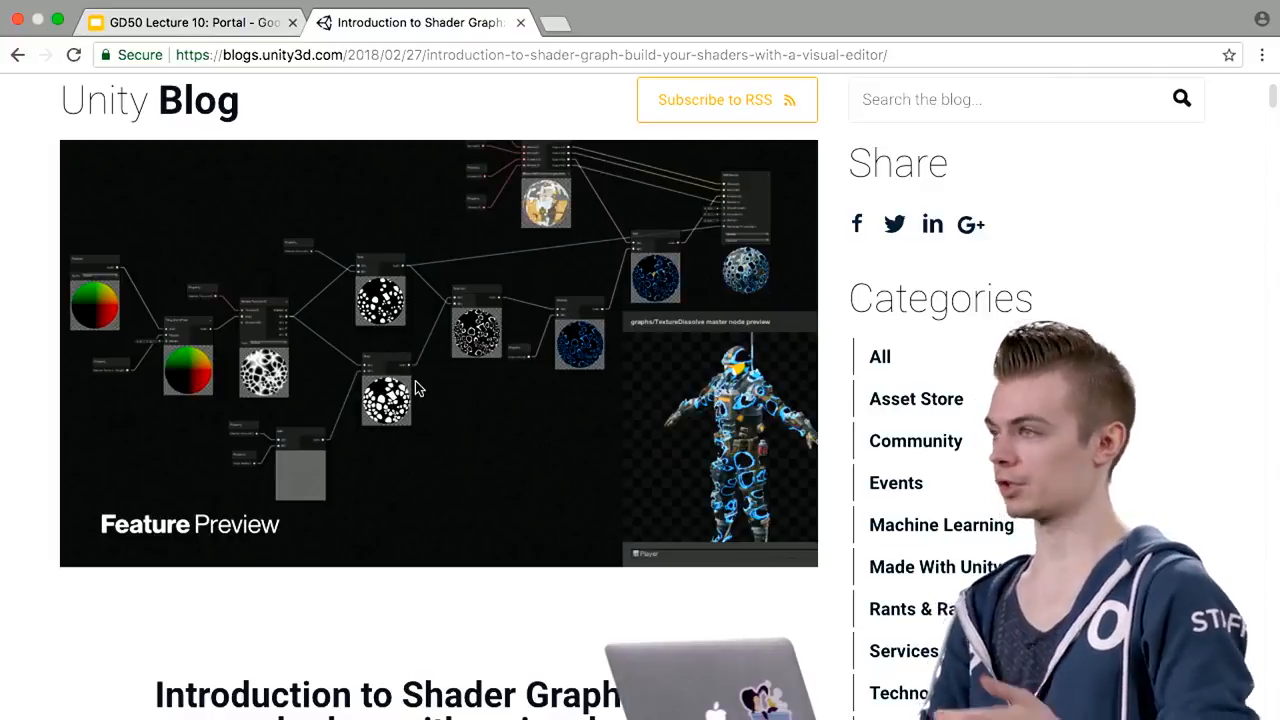
scroll(418, 388, "down", 1)
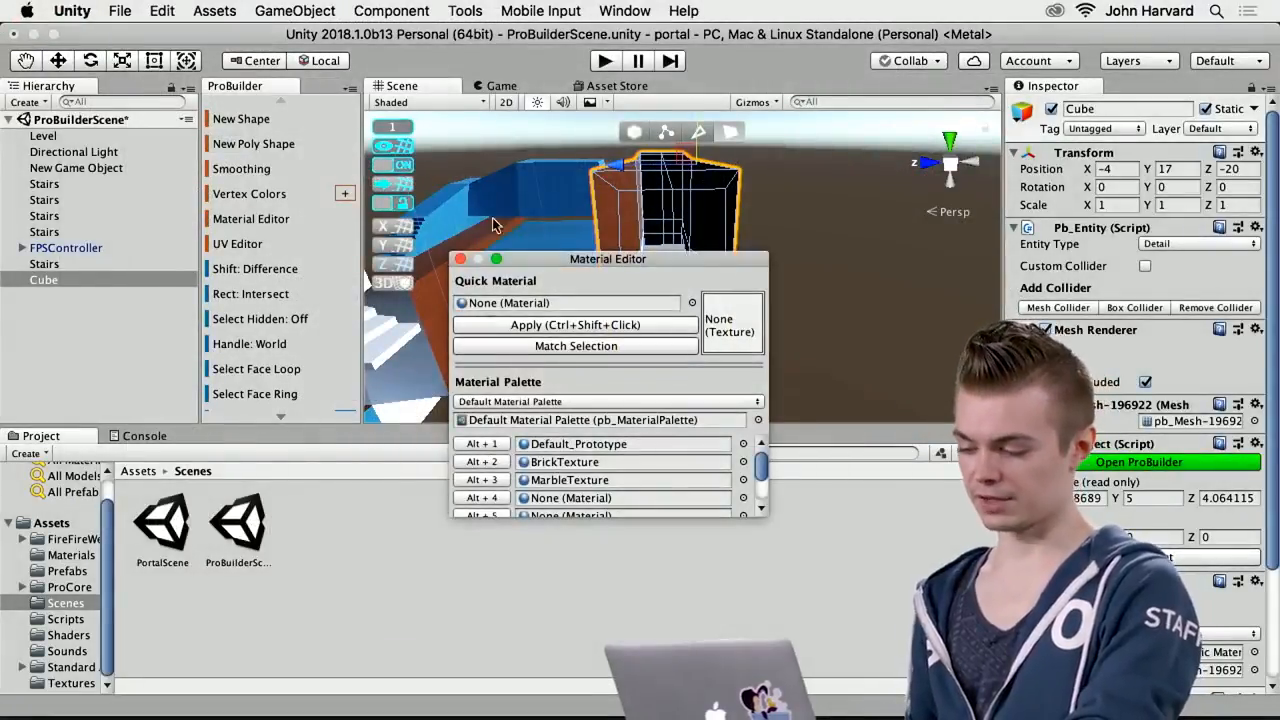
In Unity, close the Material Editor, clear the selection, and check which Shader asset types can be created in the Assets folder
left_click(459, 258)
left_click(351, 575)
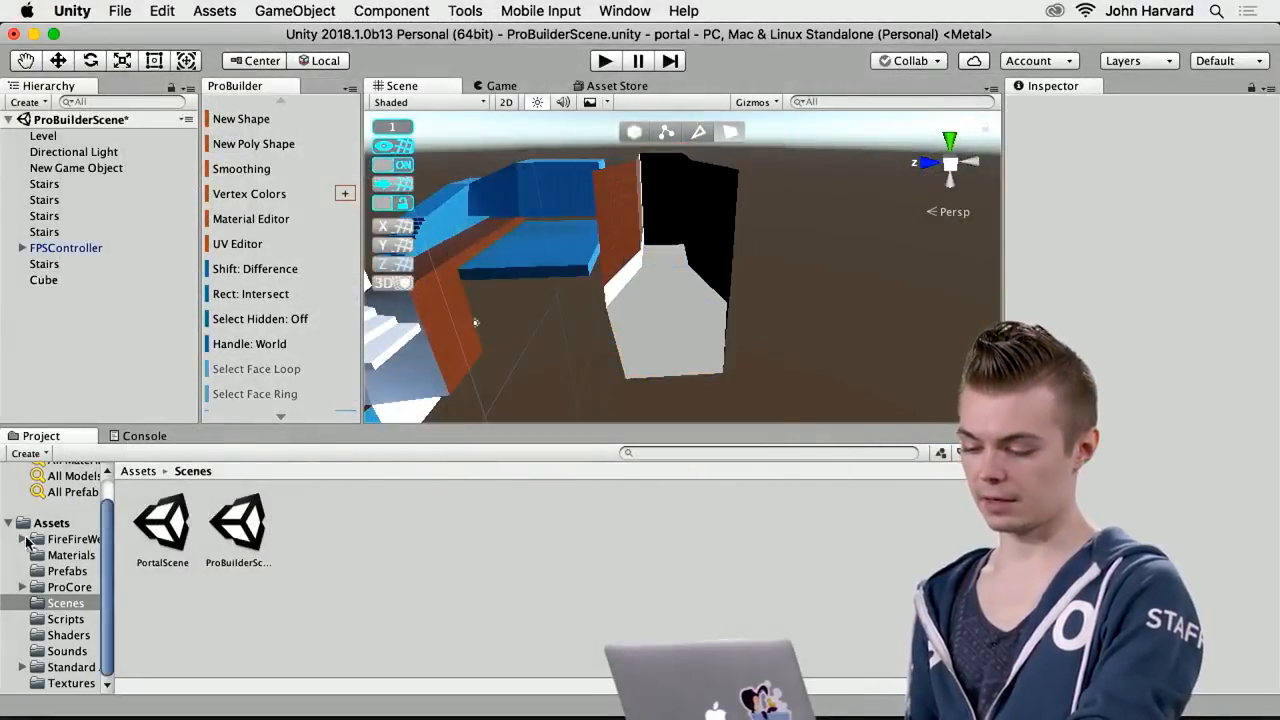
left_click(52, 524)
right_click(331, 614)
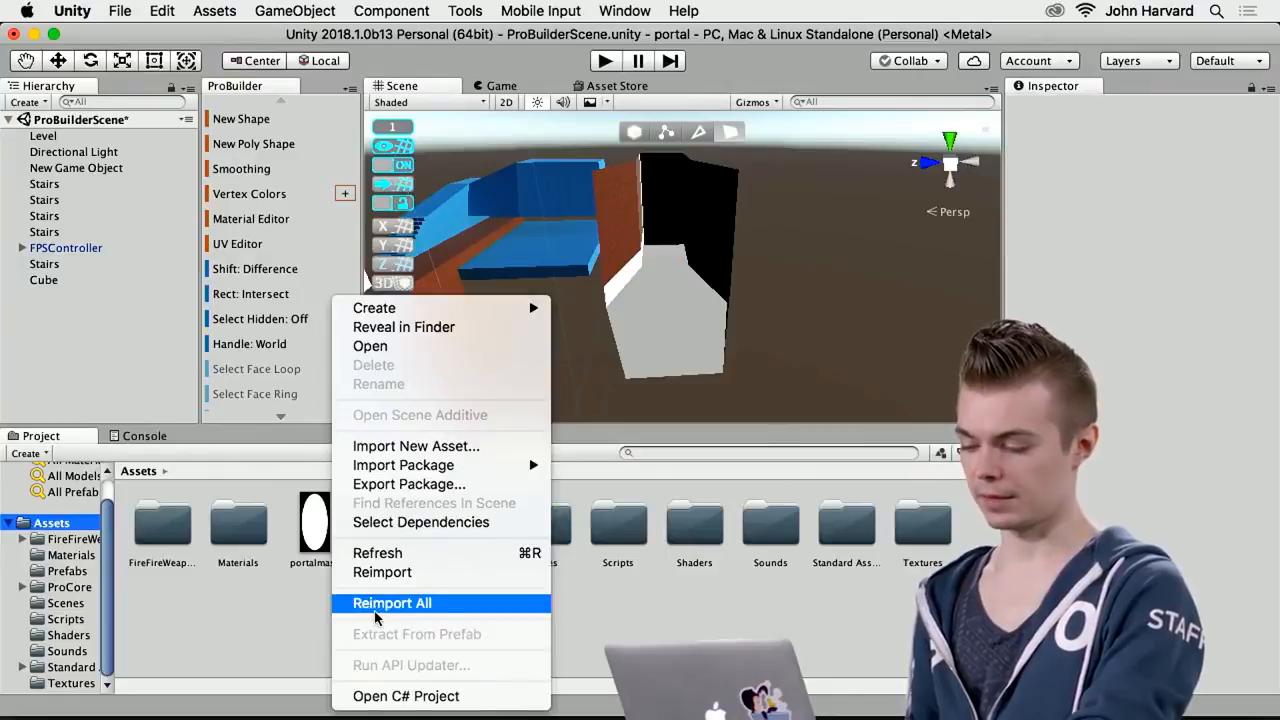
mouse_move(396, 313)
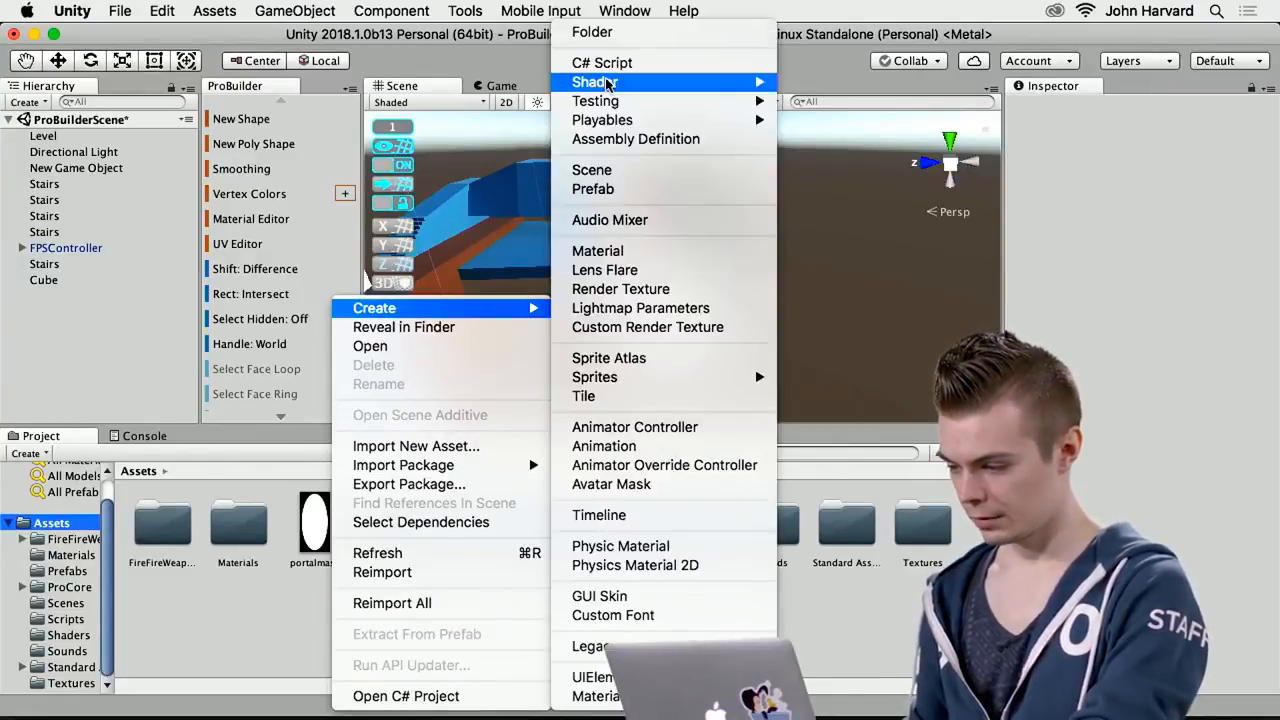
mouse_move(606, 83)
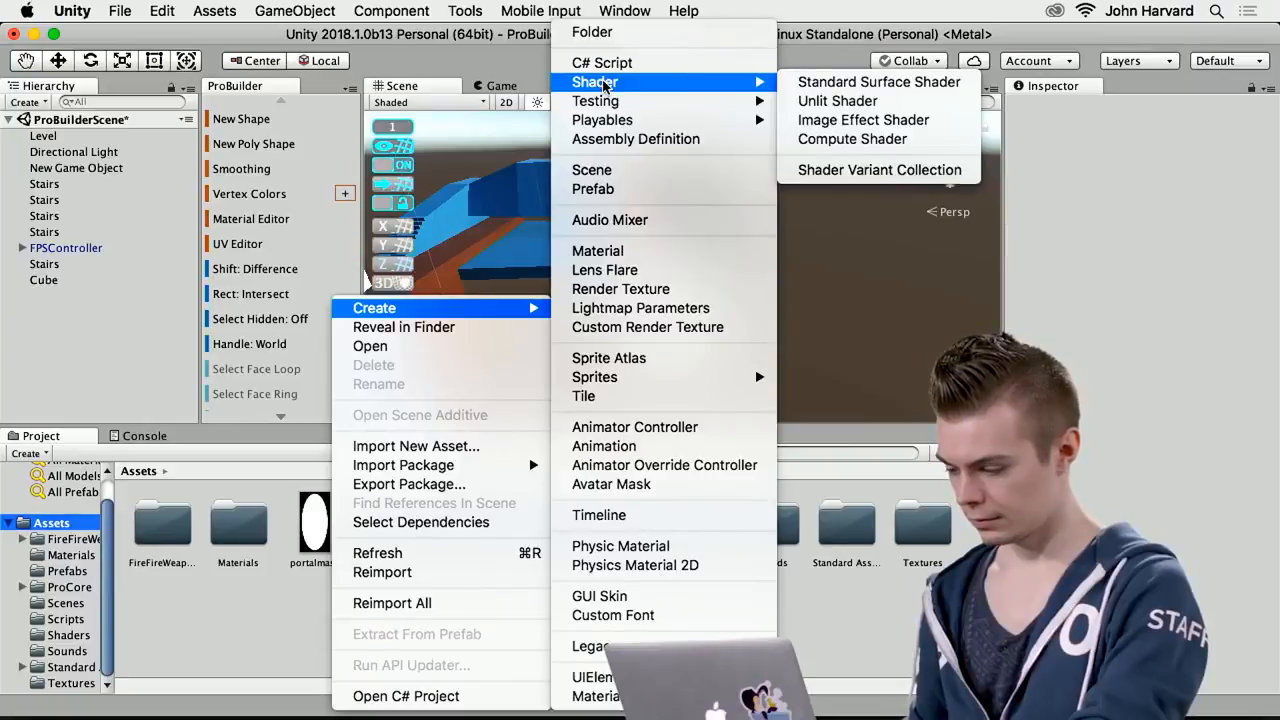
mouse_move(613, 110)
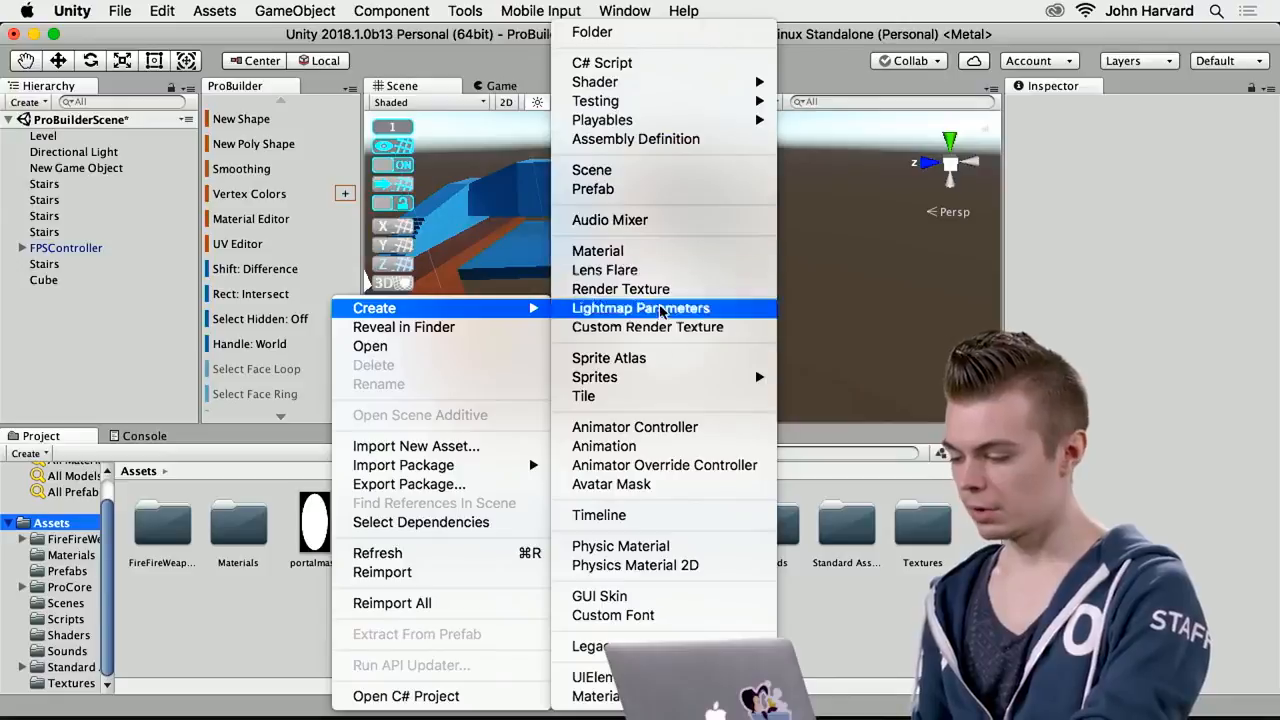
Switch to the browser, find how to get Shader Graph in the blog post, and open the linked Package Manager documentation
key("super+Tab")
key("super+Tab")
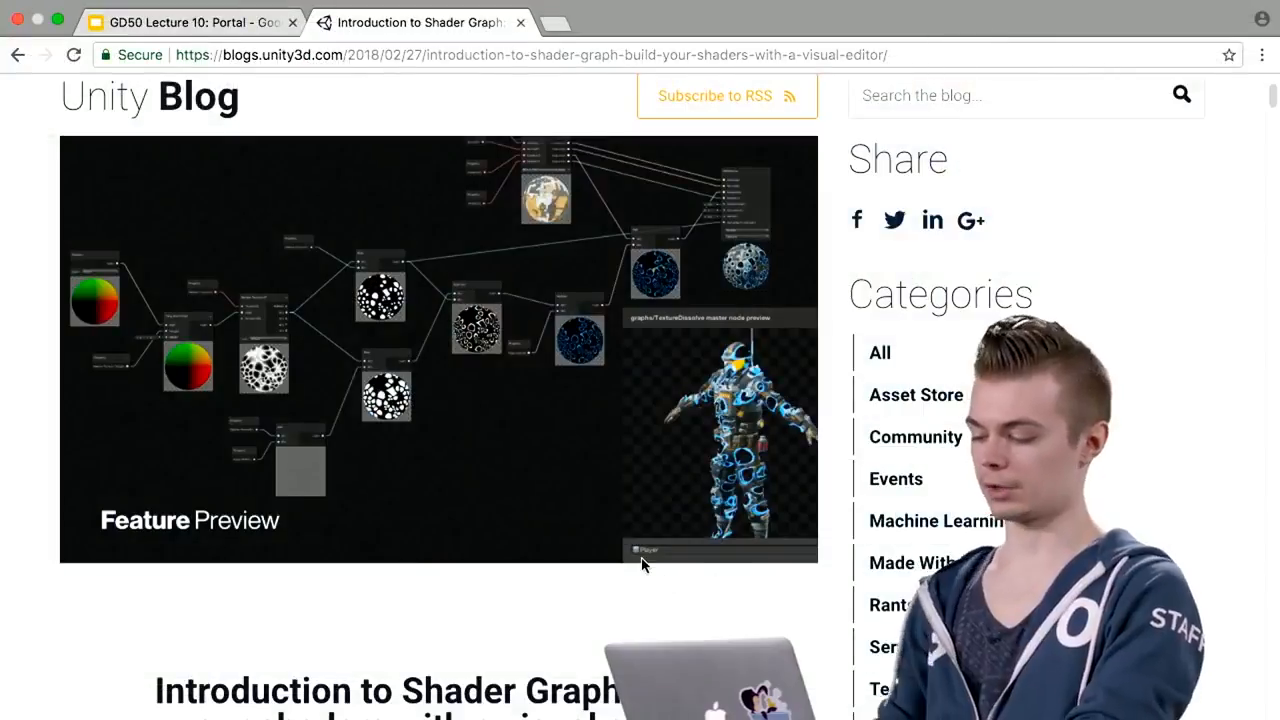
scroll(643, 560, "down", 5)
scroll(643, 556, "down", 8)
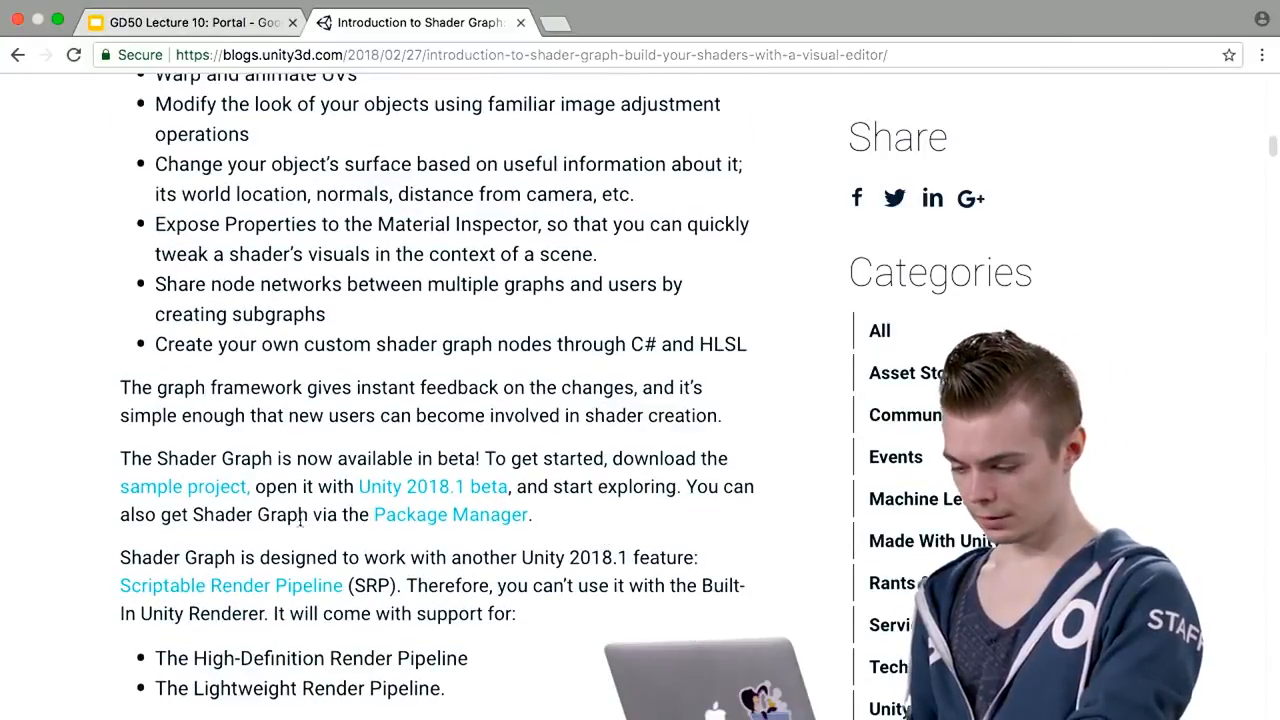
left_click(424, 518)
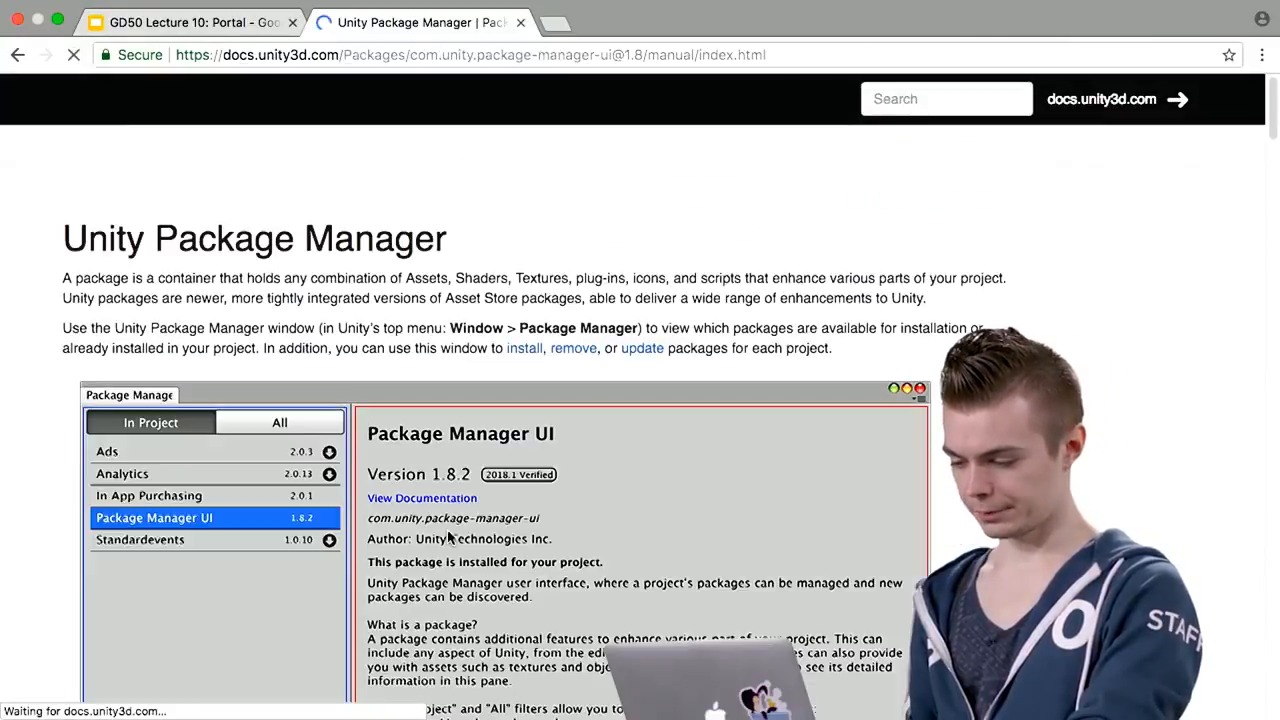
scroll(299, 316, "down", 1)
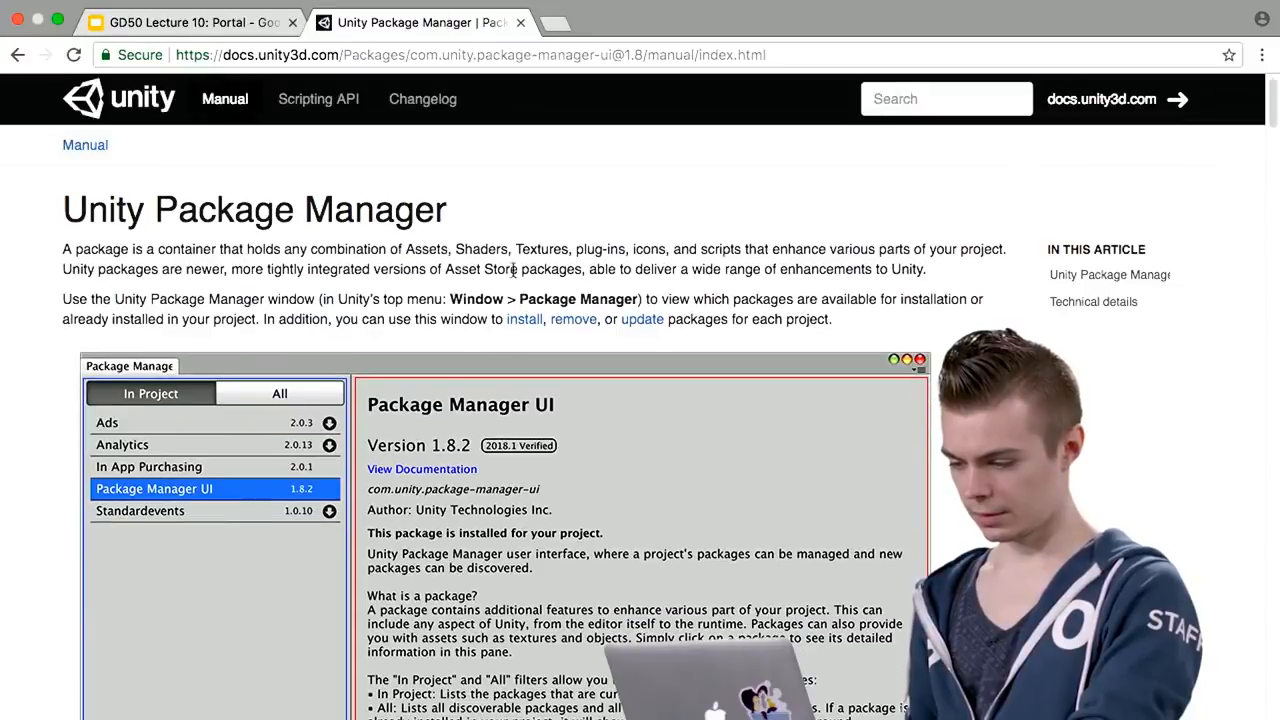
scroll(643, 302, "down", 3)
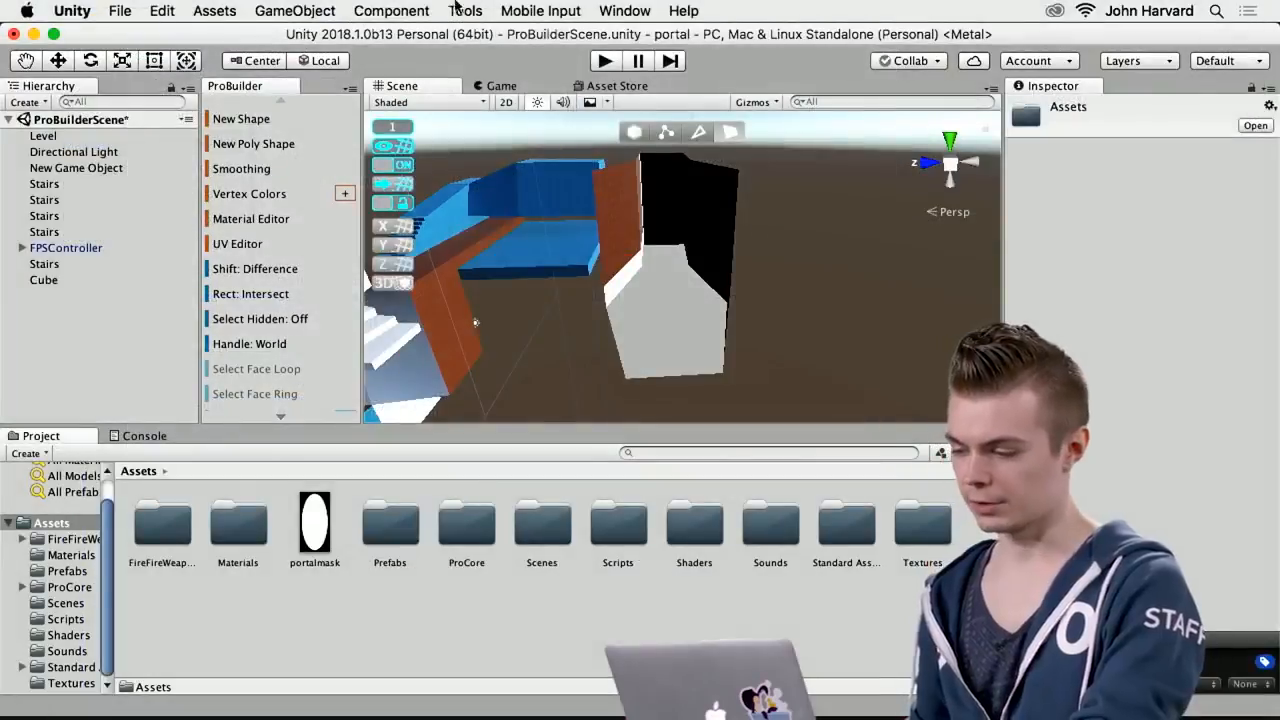
Return to Unity, list all packages in the Package Manager, view the Shadergraph package's details, and close the window
left_click(391, 11)
mouse_move(627, 15)
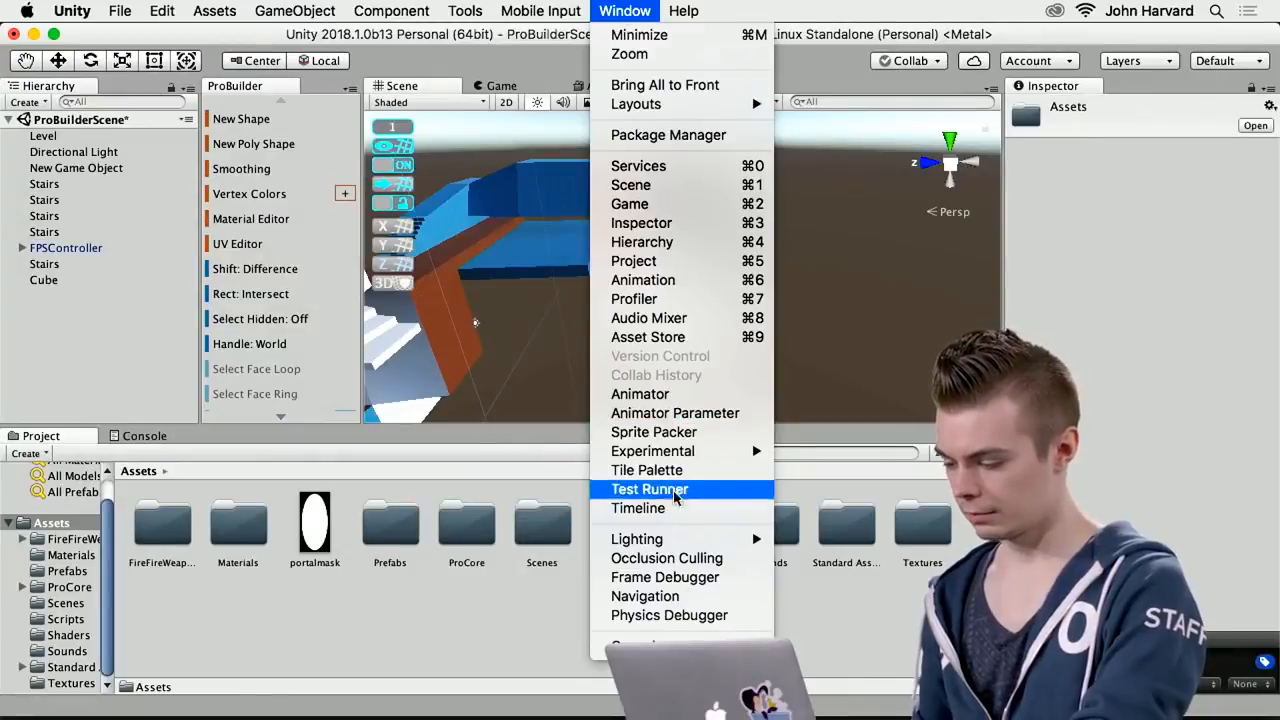
left_click(668, 135)
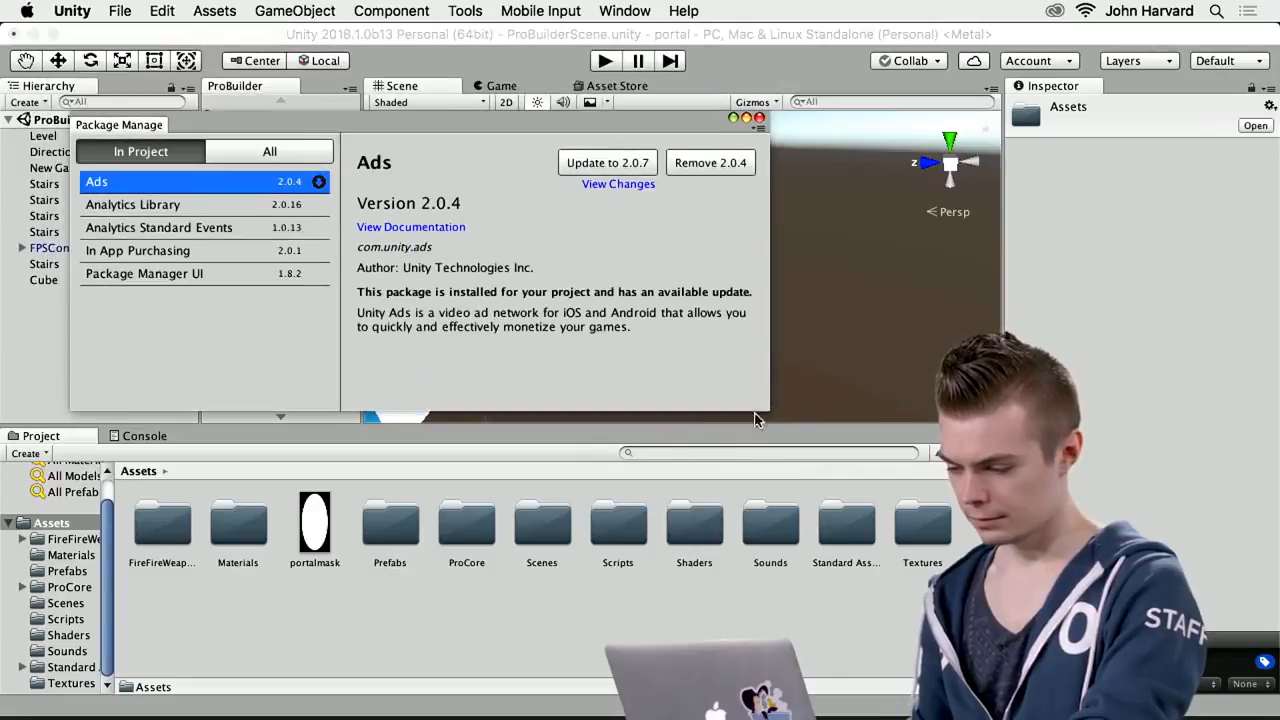
left_click(256, 152)
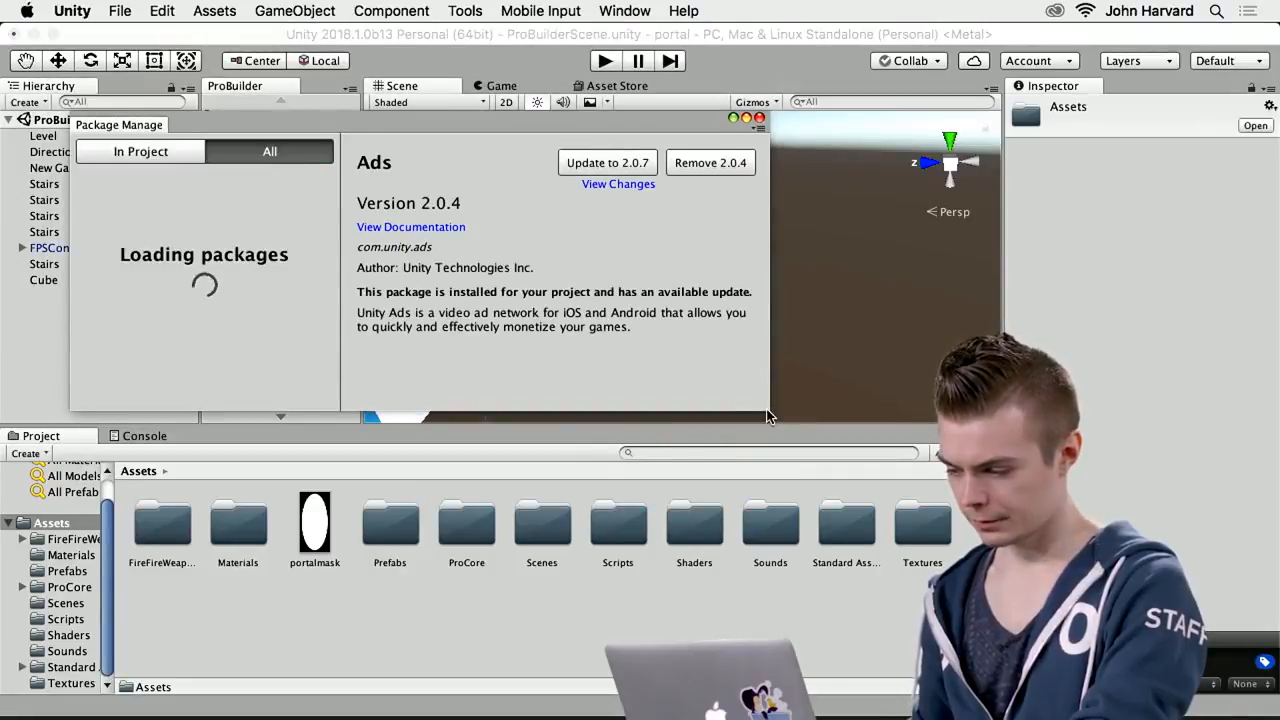
left_click_drag(755, 413, 834, 615)
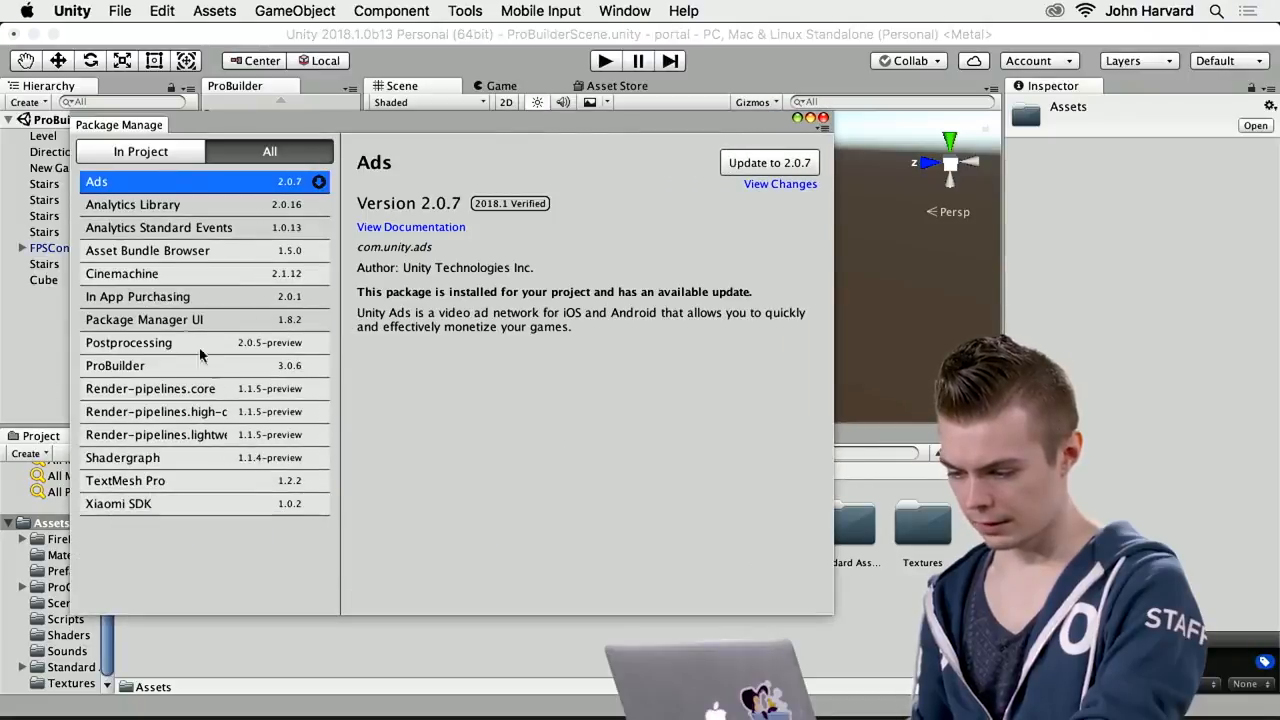
left_click(141, 459)
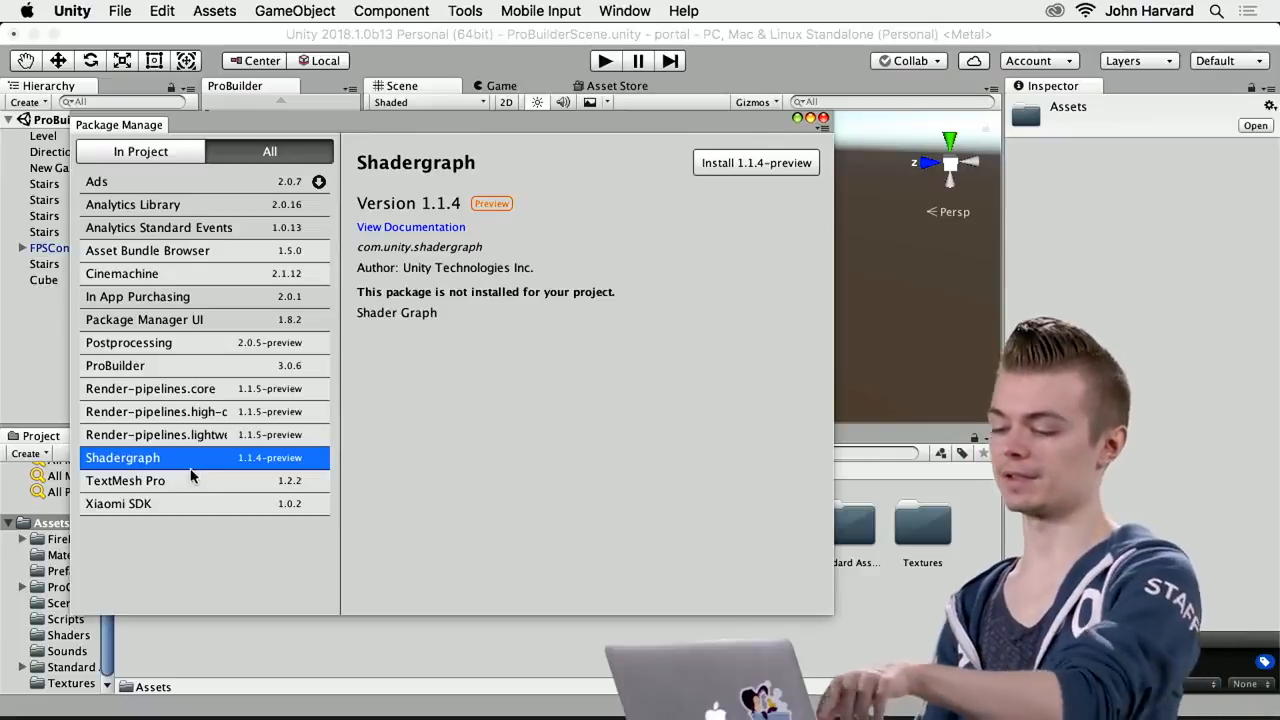
left_click(823, 118)
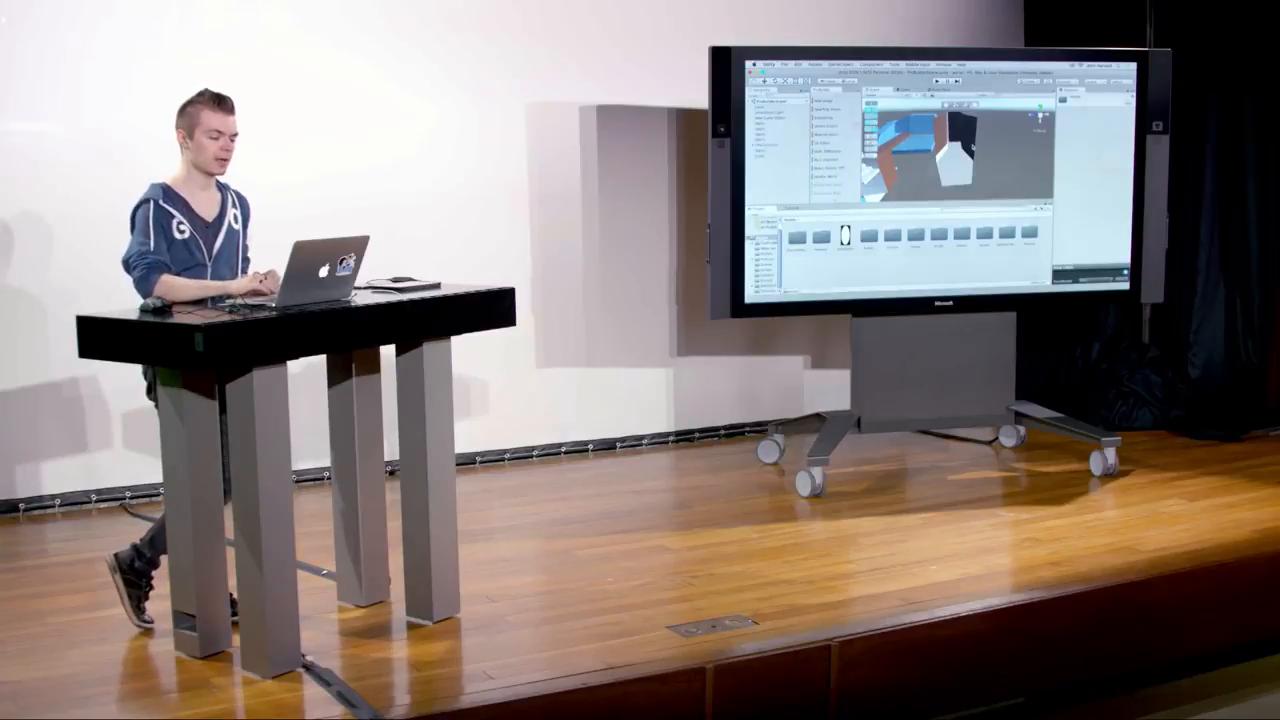
Switch to the browser and skim the Package Manager documentation through the Finding packages section
key("super+Tab")
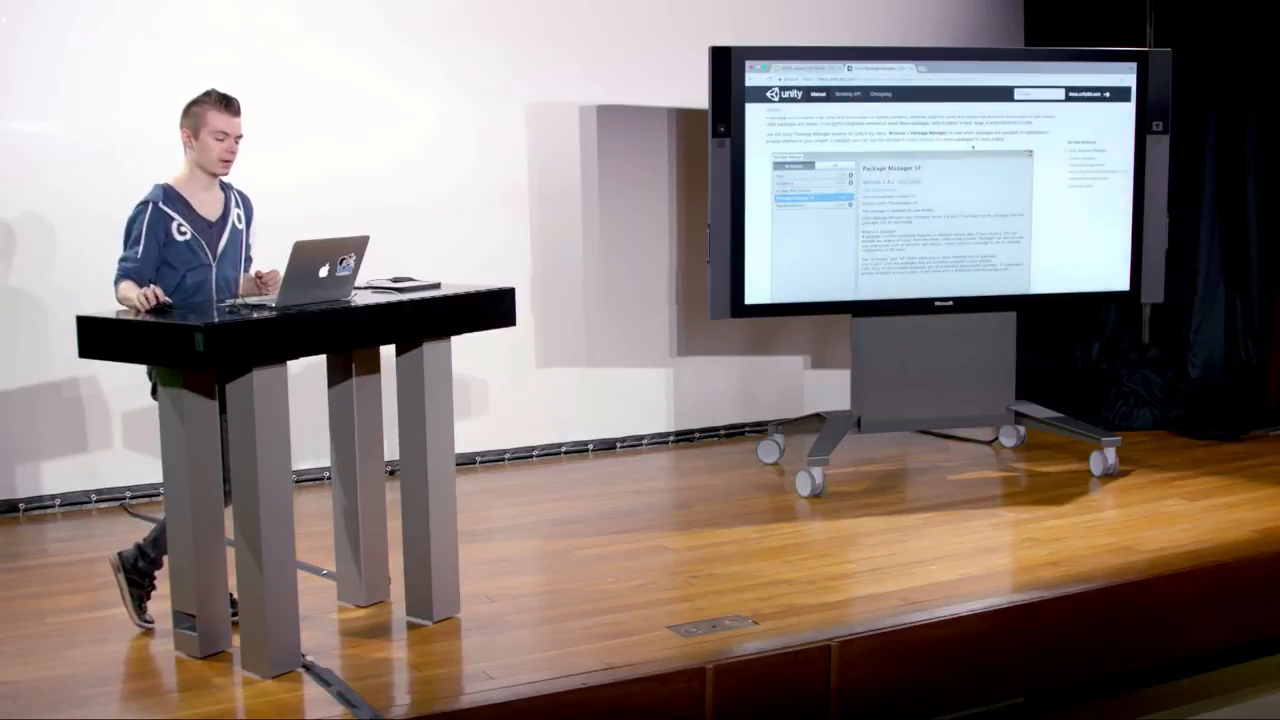
scroll(940, 200, "down", 5)
scroll(940, 200, "down", 5)
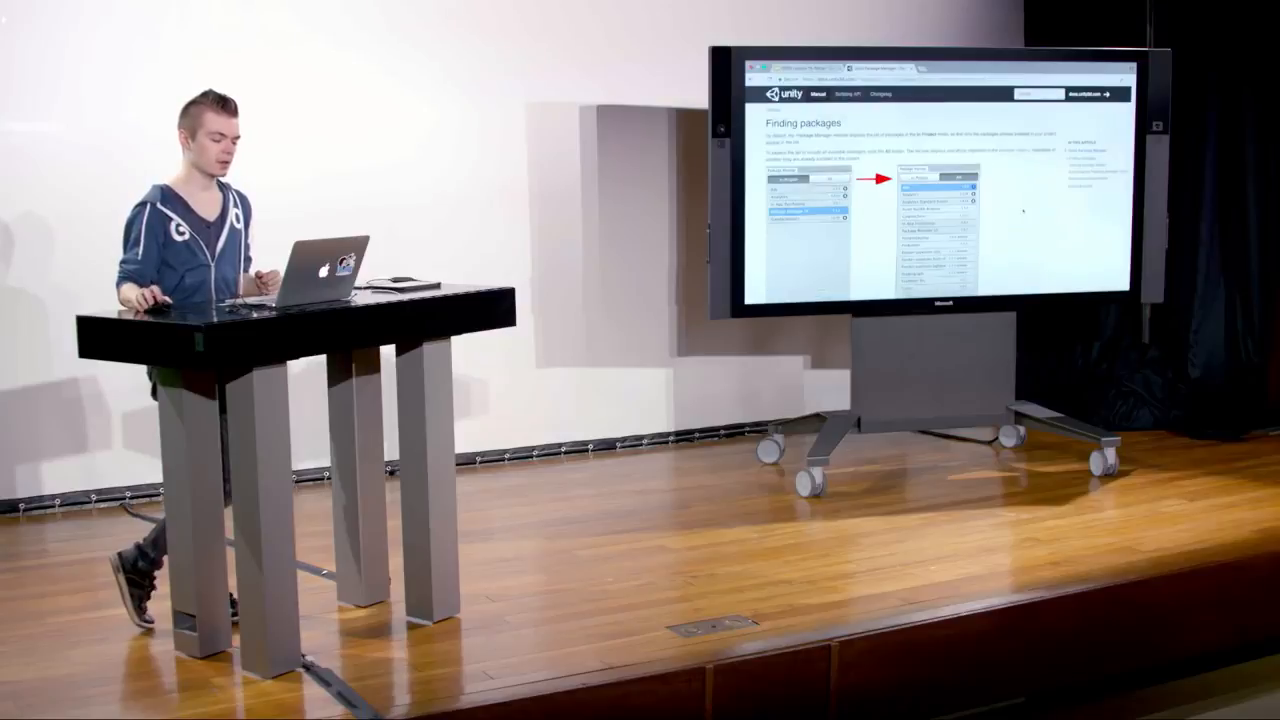
scroll(940, 200, "up", 10)
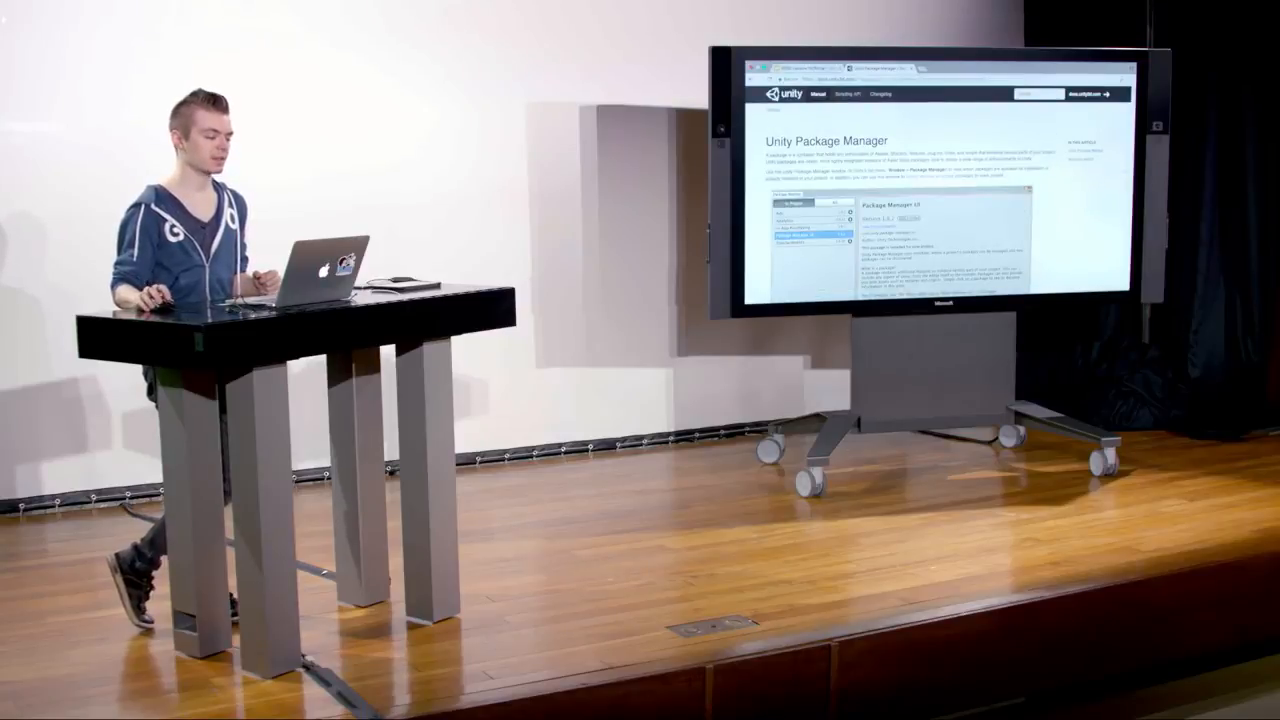